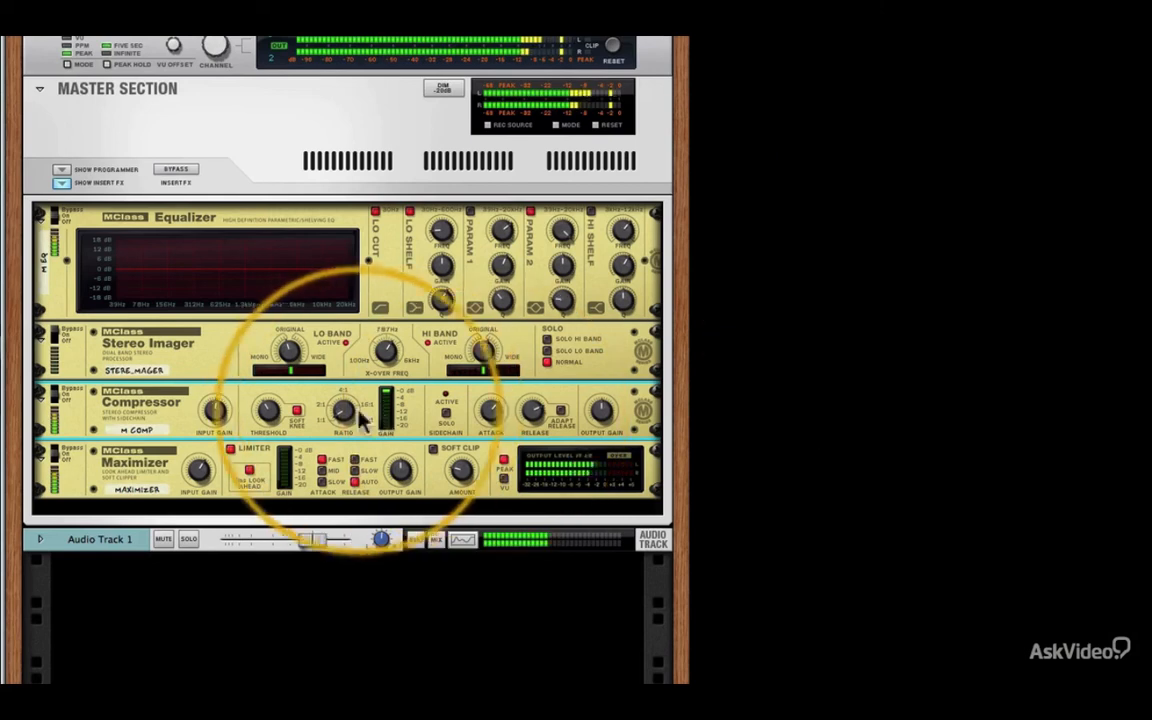
Adjust the MClass Compressor's ratio, threshold and attack, set its output gain to -0.2 dB, and reset the clip indicator.
mouse_move(347, 405)
left_click_drag(347, 405, 342, 411)
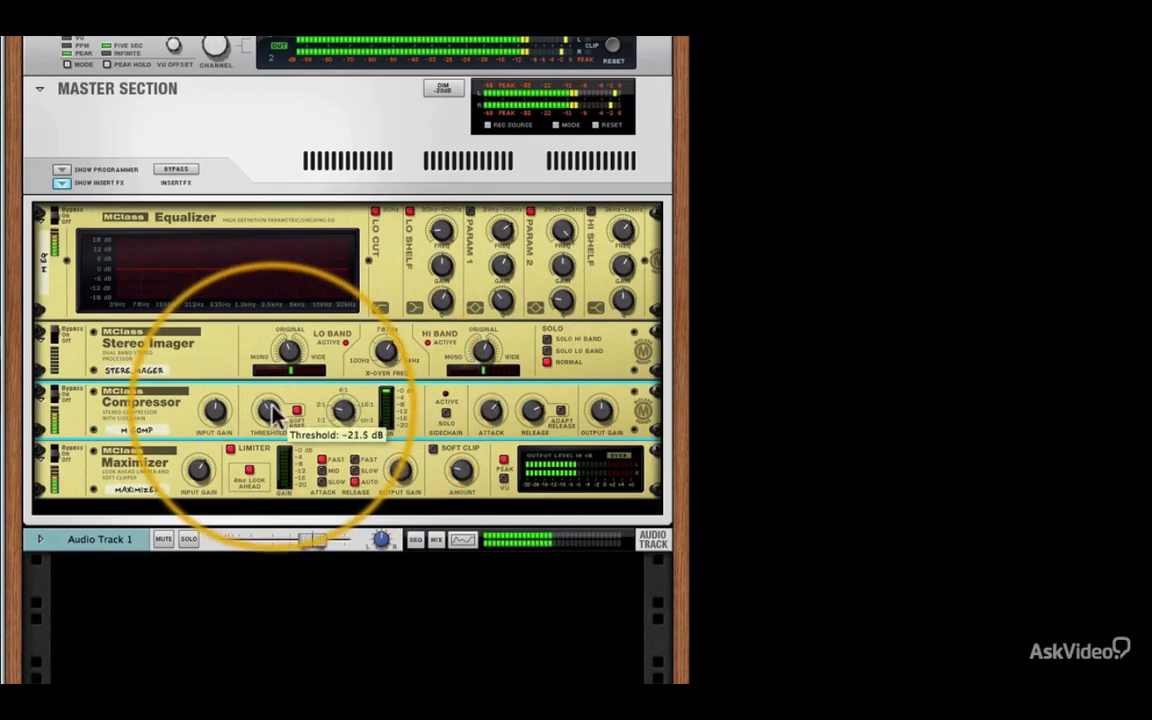
left_click_drag(267, 406, 337, 422)
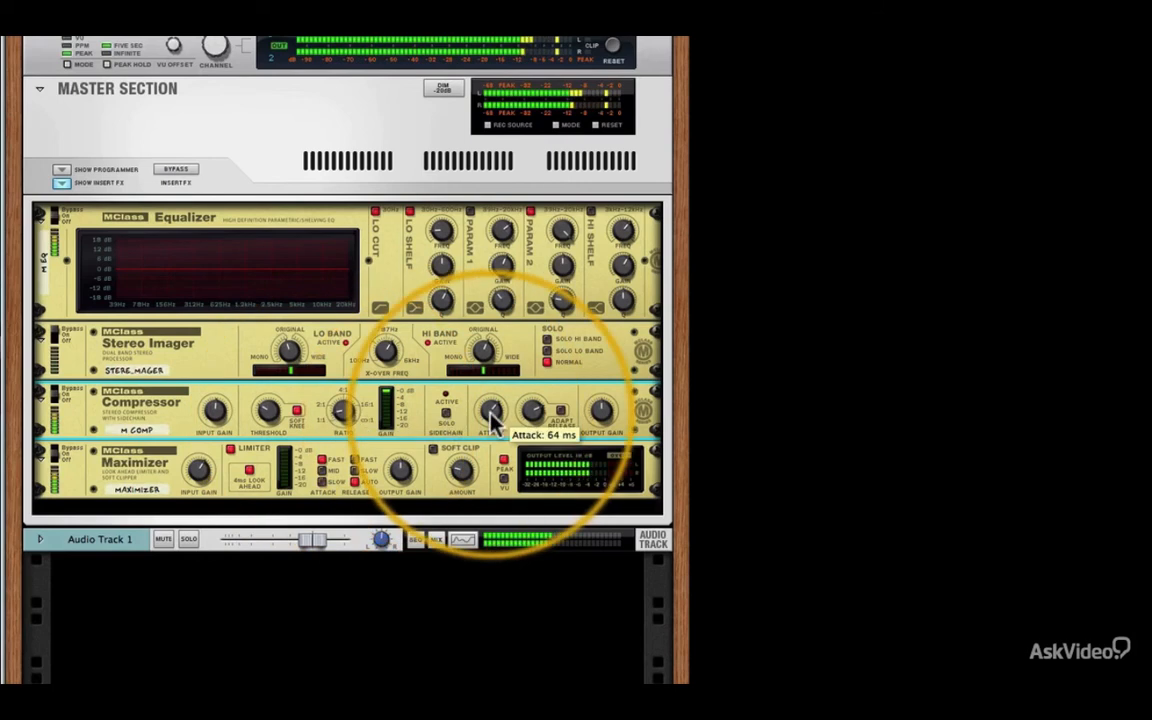
left_click_drag(493, 418, 494, 414)
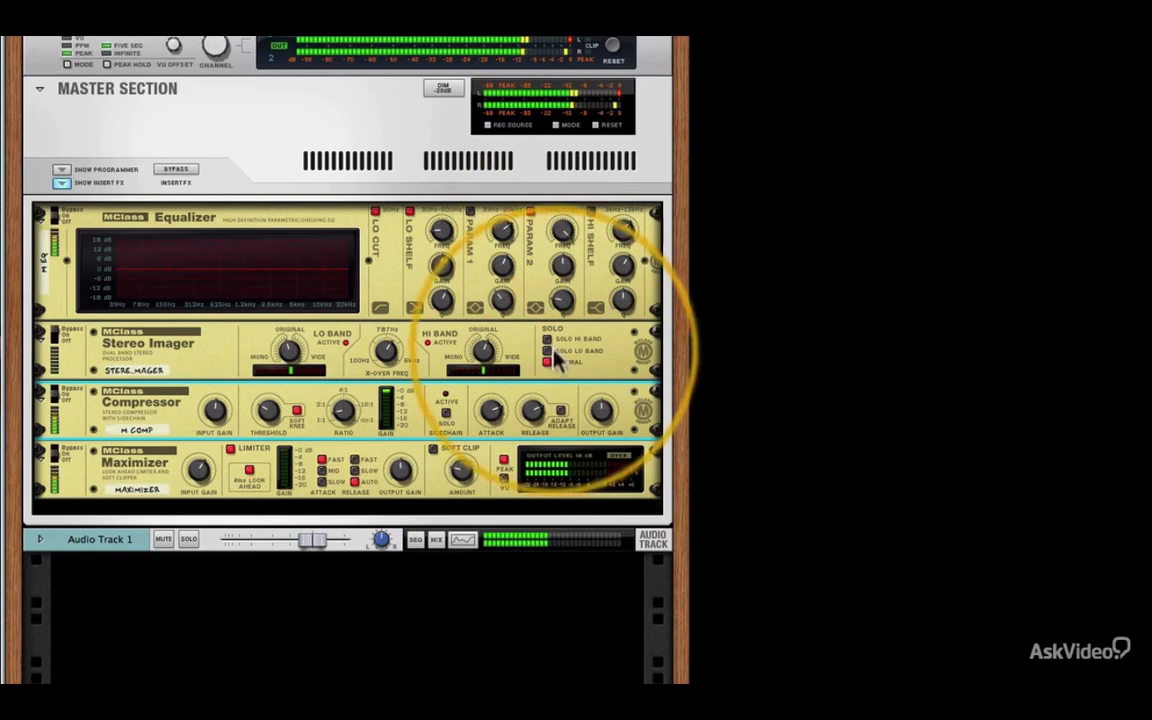
left_click_drag(599, 406, 600, 412)
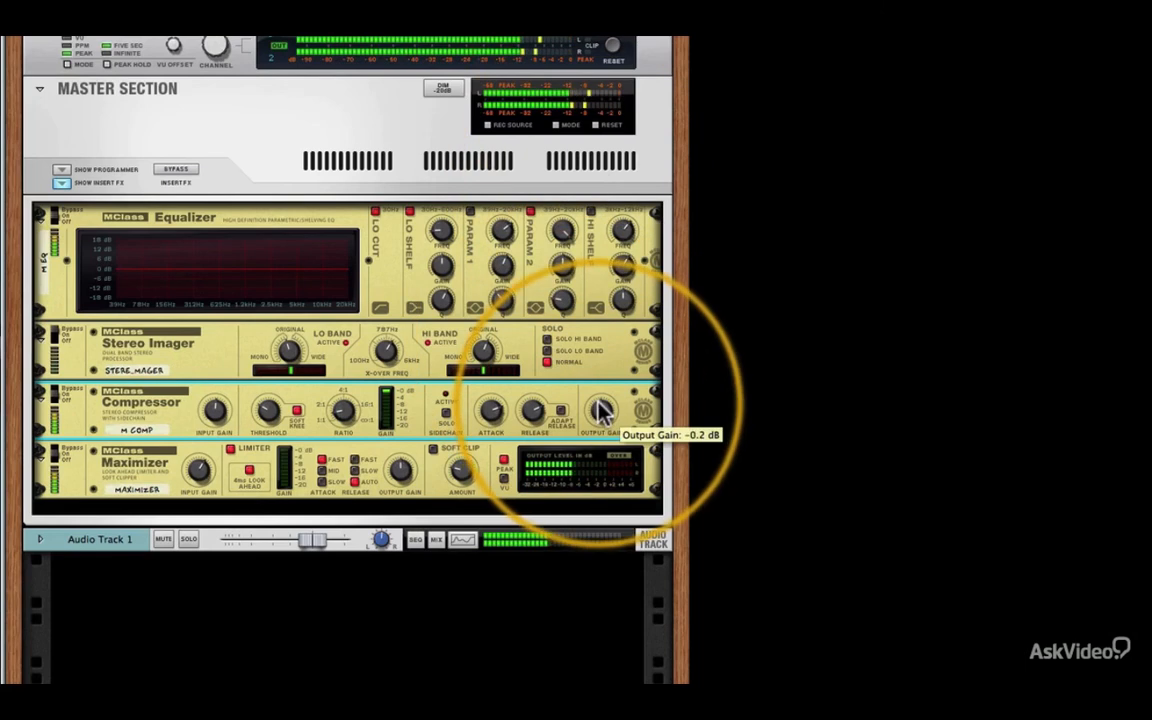
left_click(613, 49)
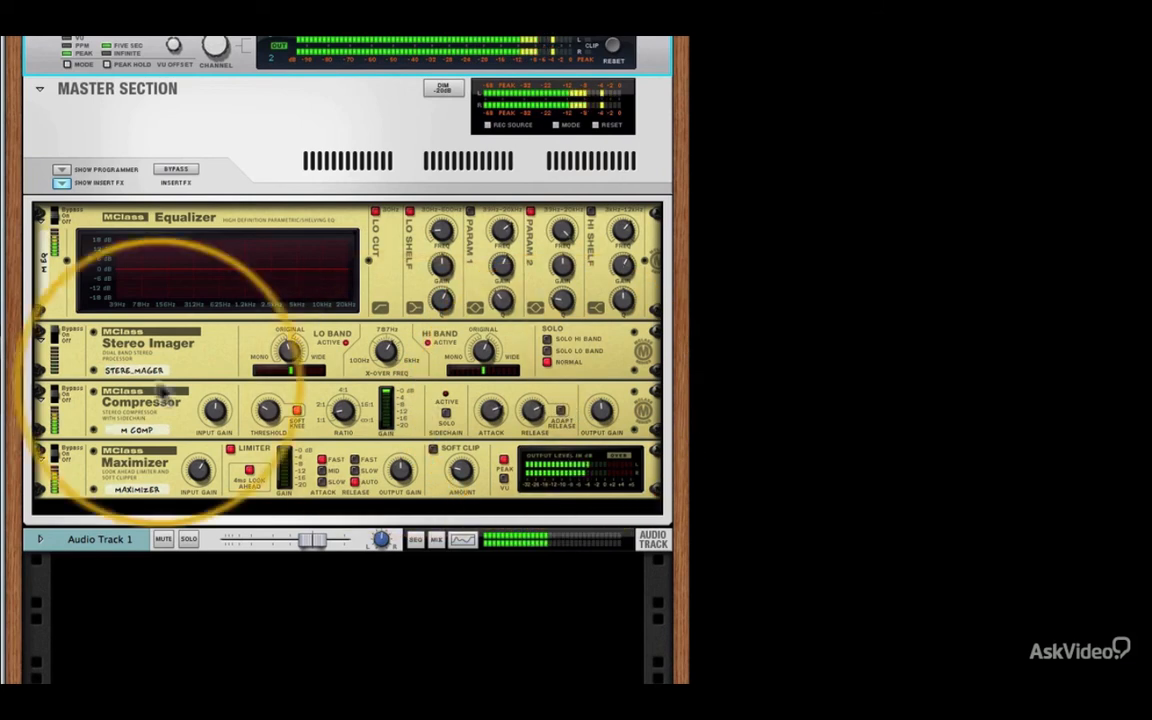
Bypass the MClass Compressor and insert a DCAM BusComp directly after it in the master insert chain.
left_click(48, 395)
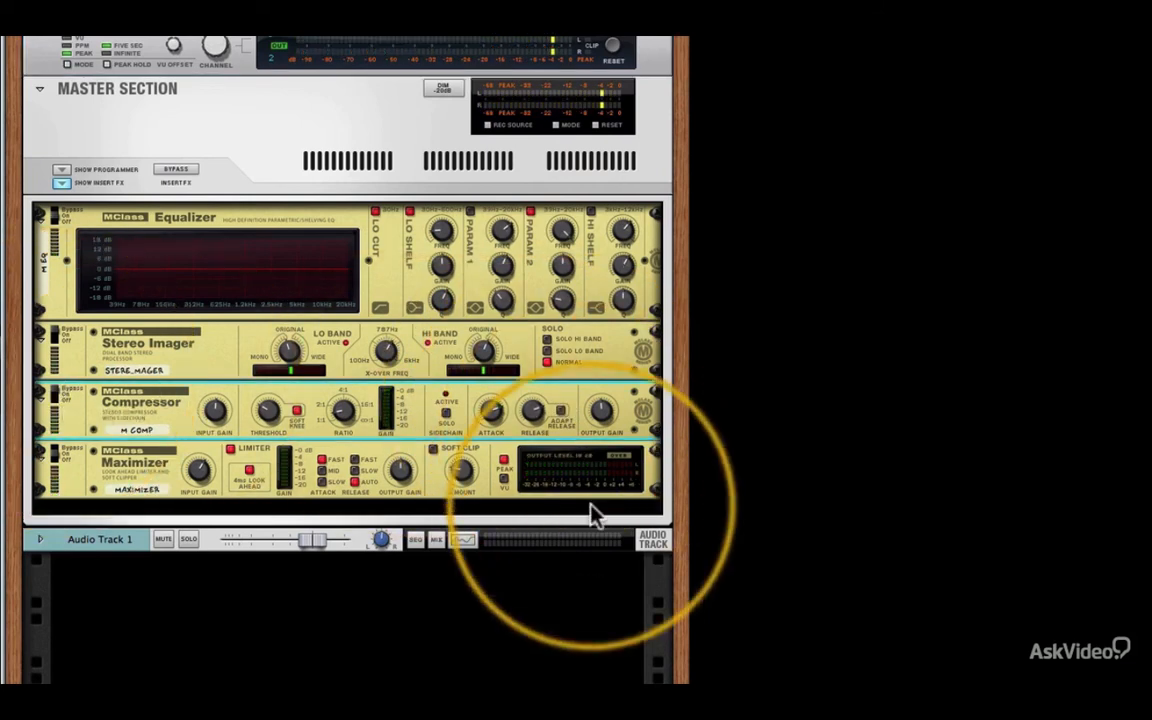
right_click(632, 430)
mouse_move(755, 592)
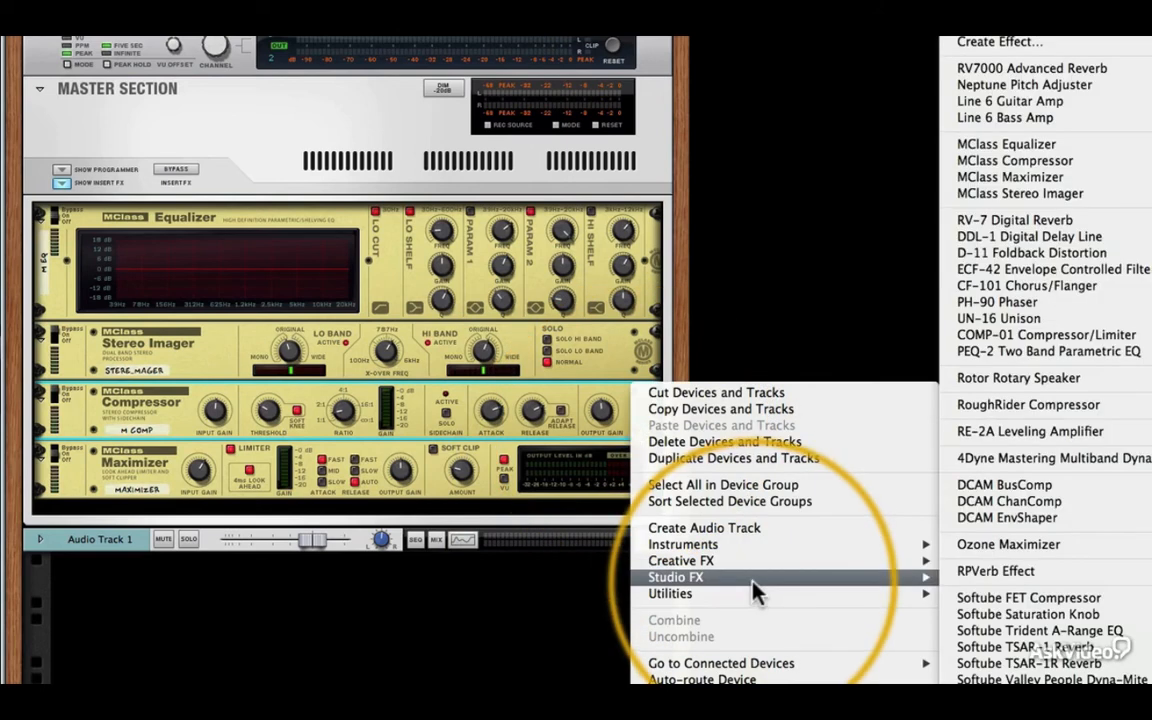
left_click(1028, 487)
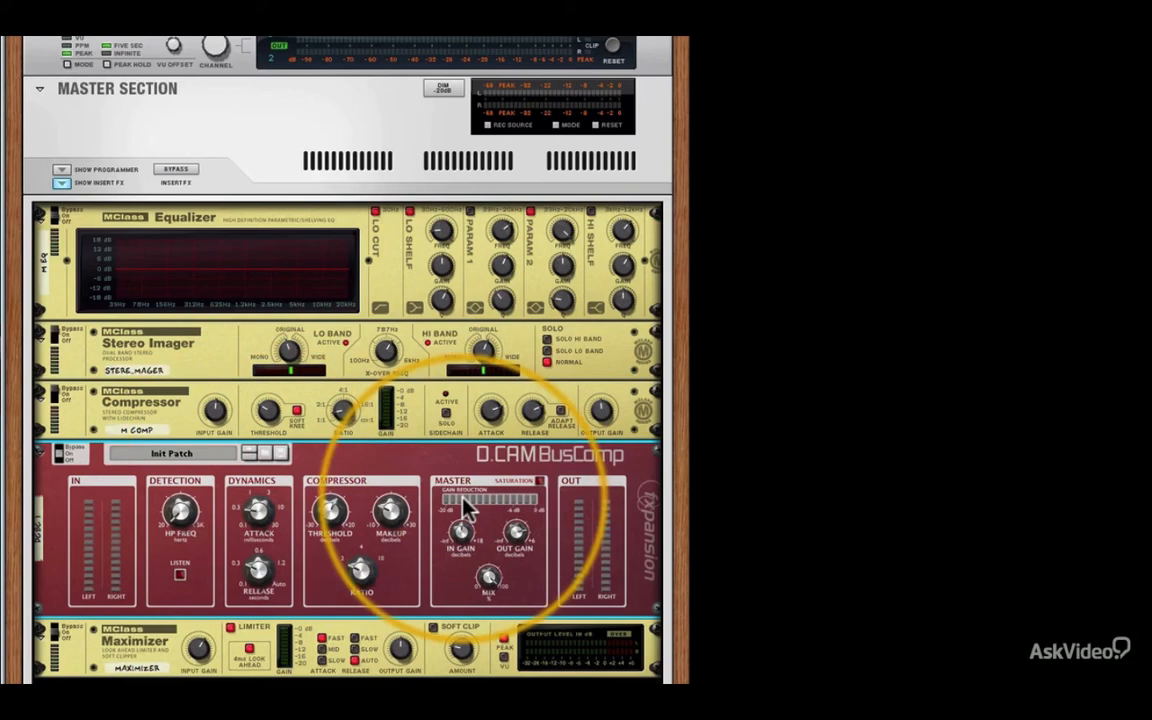
Adjust the ratio, attack and mix controls of the DCAM BusComp.
mouse_move(404, 510)
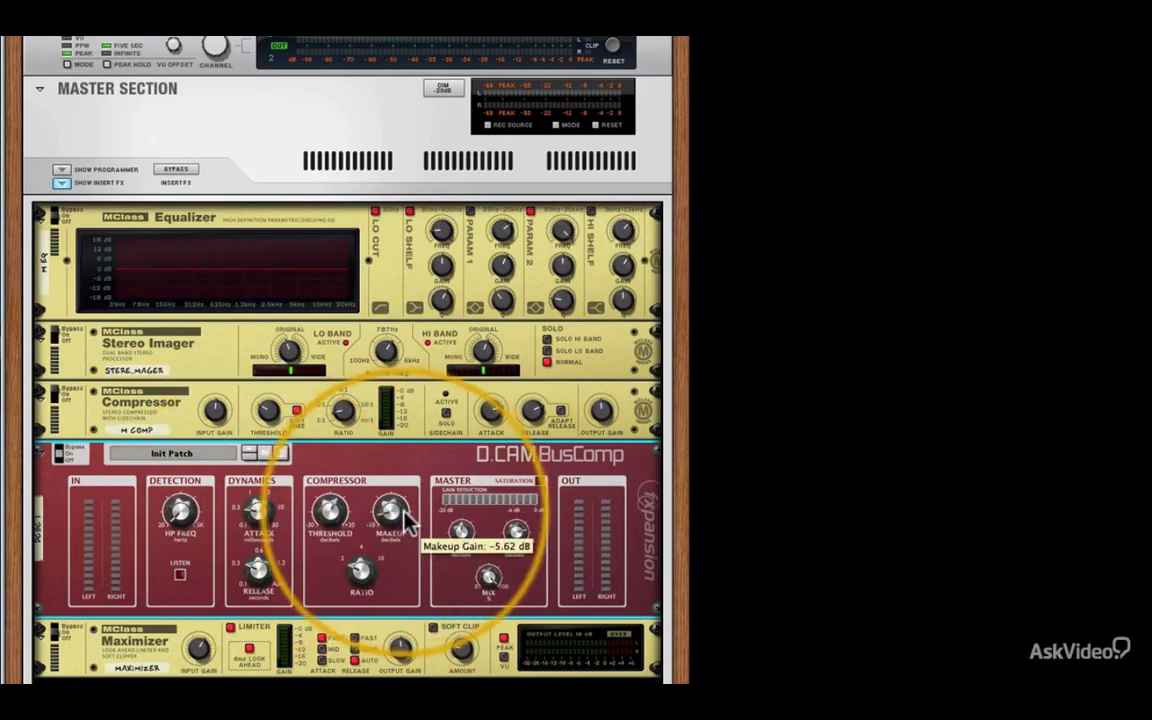
mouse_move(369, 568)
left_mouse_down()
mouse_move(373, 502)
mouse_move(374, 555)
left_mouse_up()
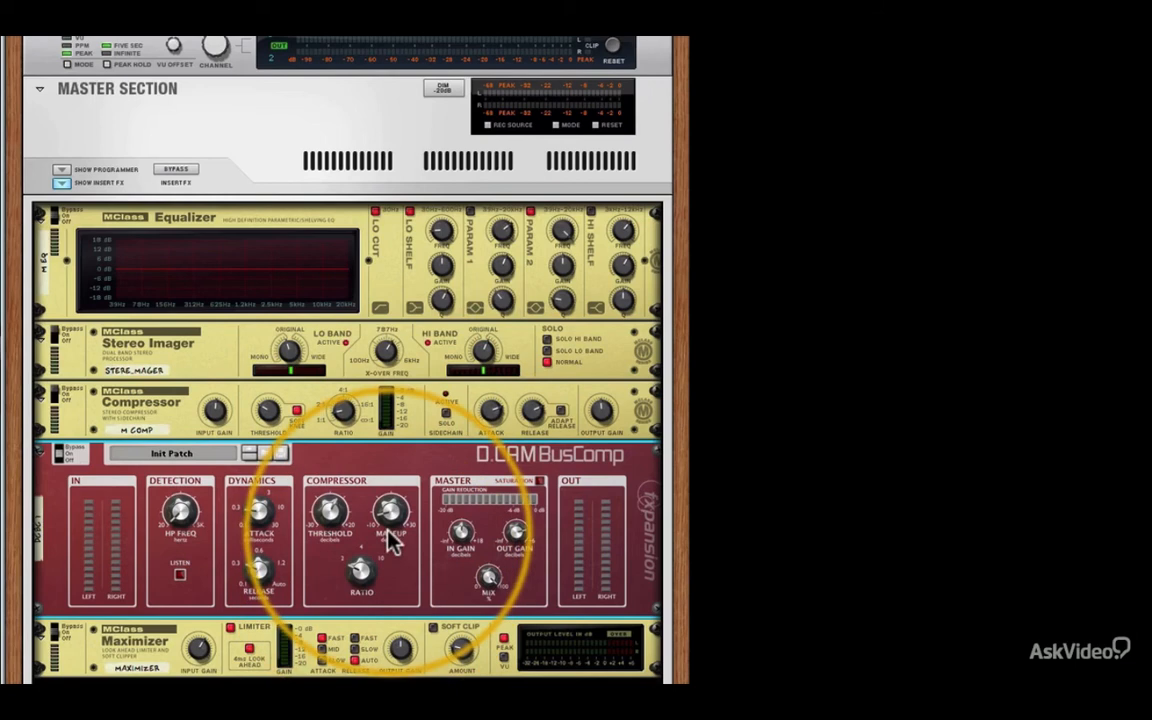
left_click_drag(267, 508, 268, 488)
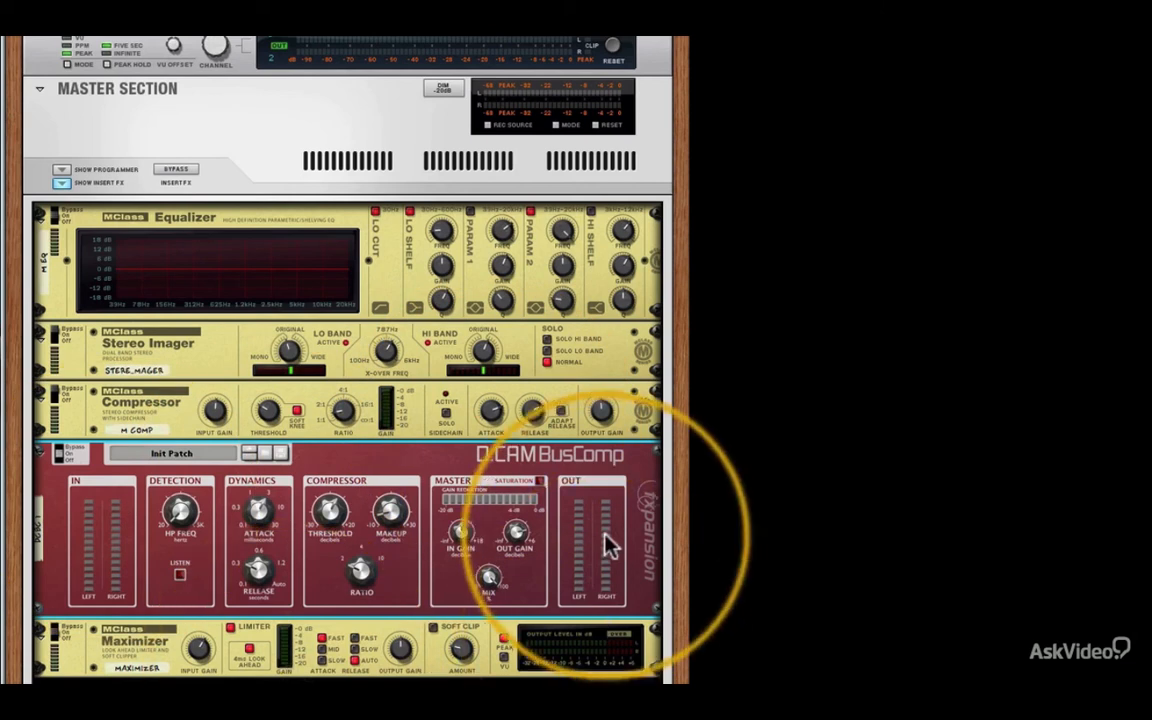
left_click_drag(489, 581, 497, 538)
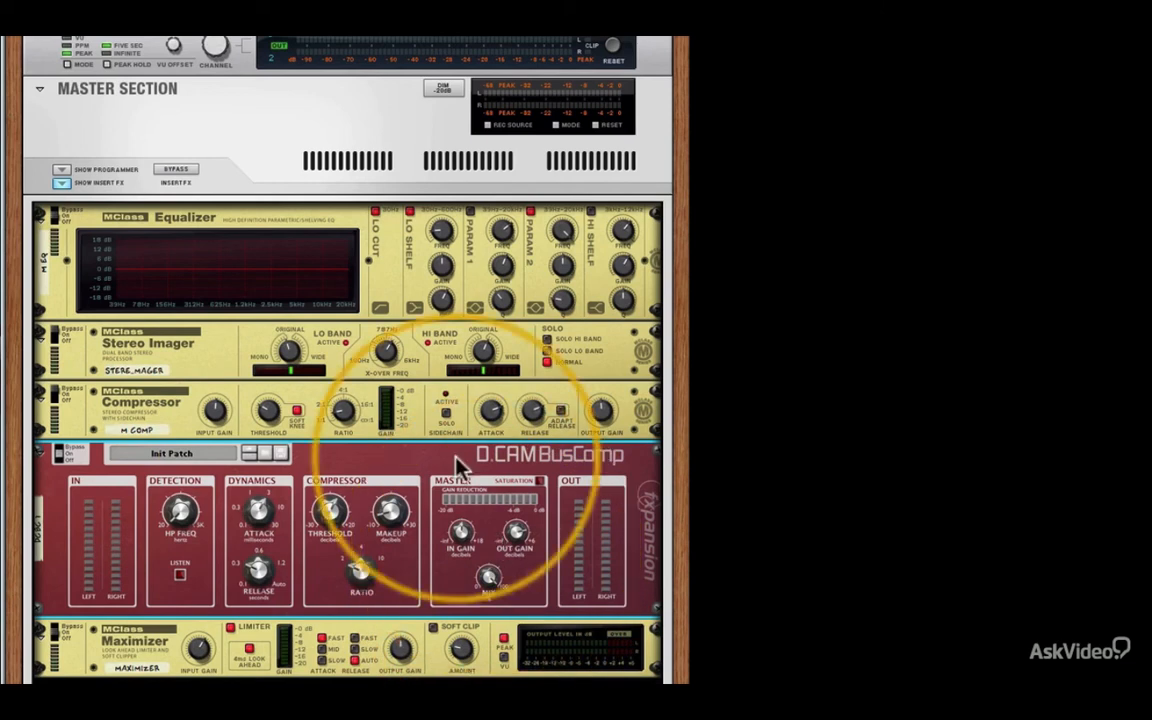
Start playback and adjust the DCAM BusComp's threshold and release while the song plays.
key("space")
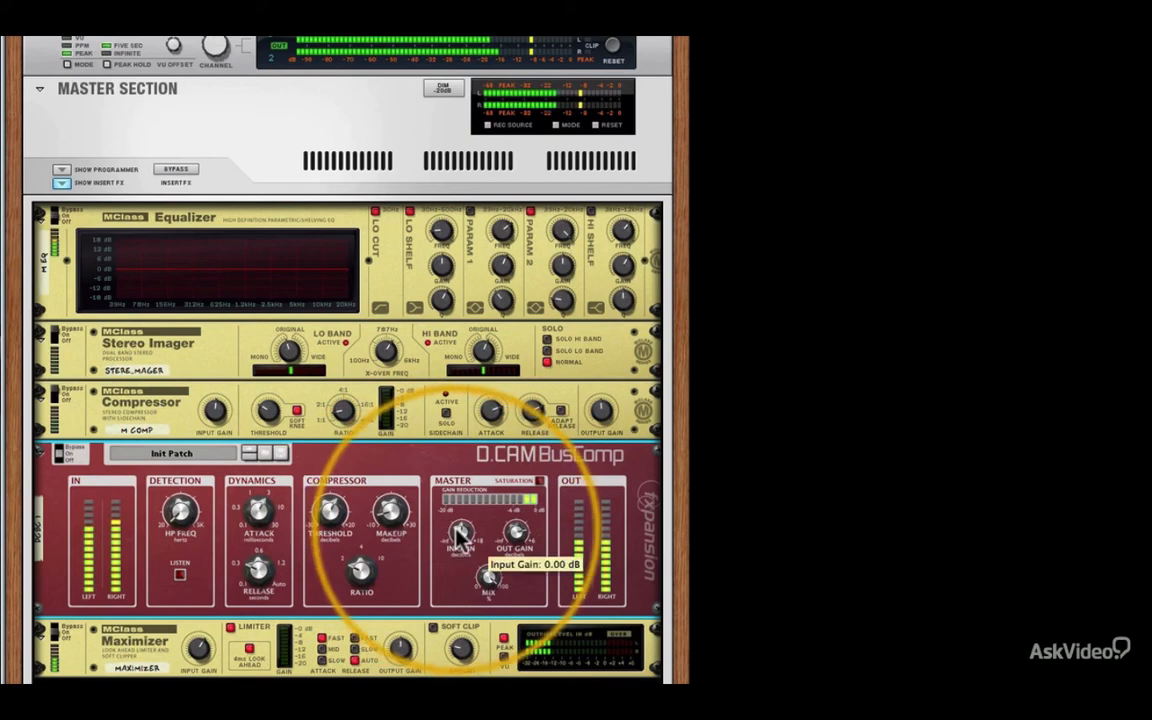
mouse_move(335, 515)
left_mouse_down()
mouse_move(334, 503)
mouse_move(338, 519)
left_mouse_up()
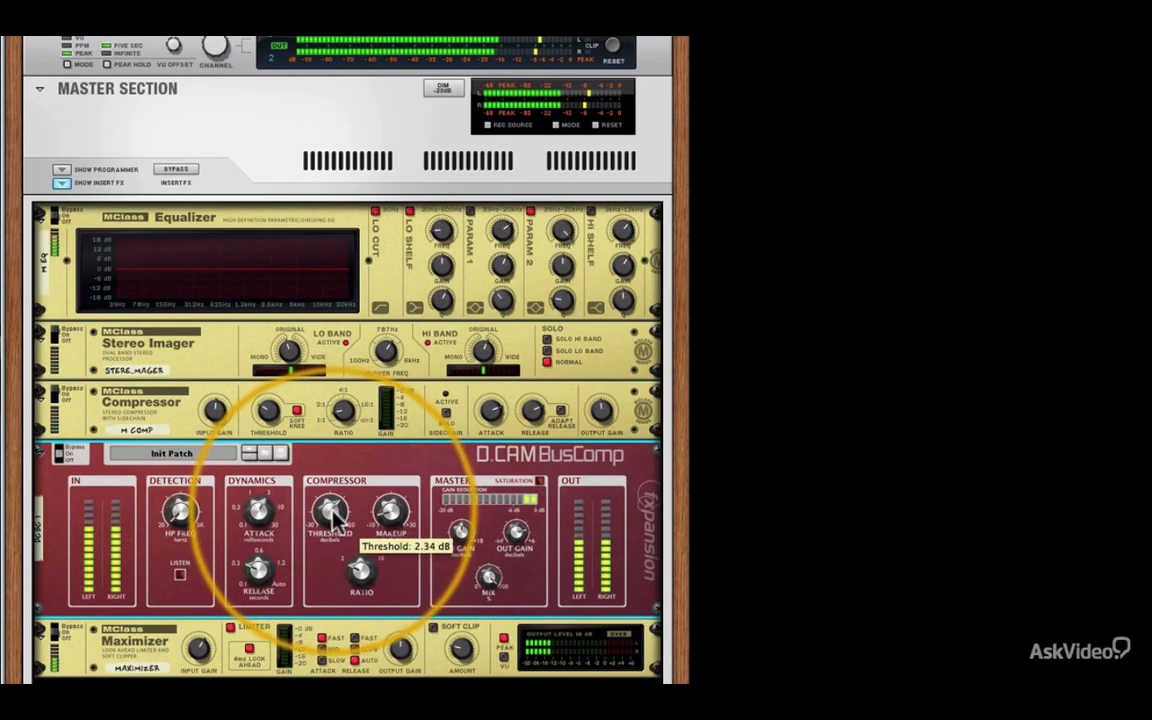
left_click_drag(262, 560, 257, 527)
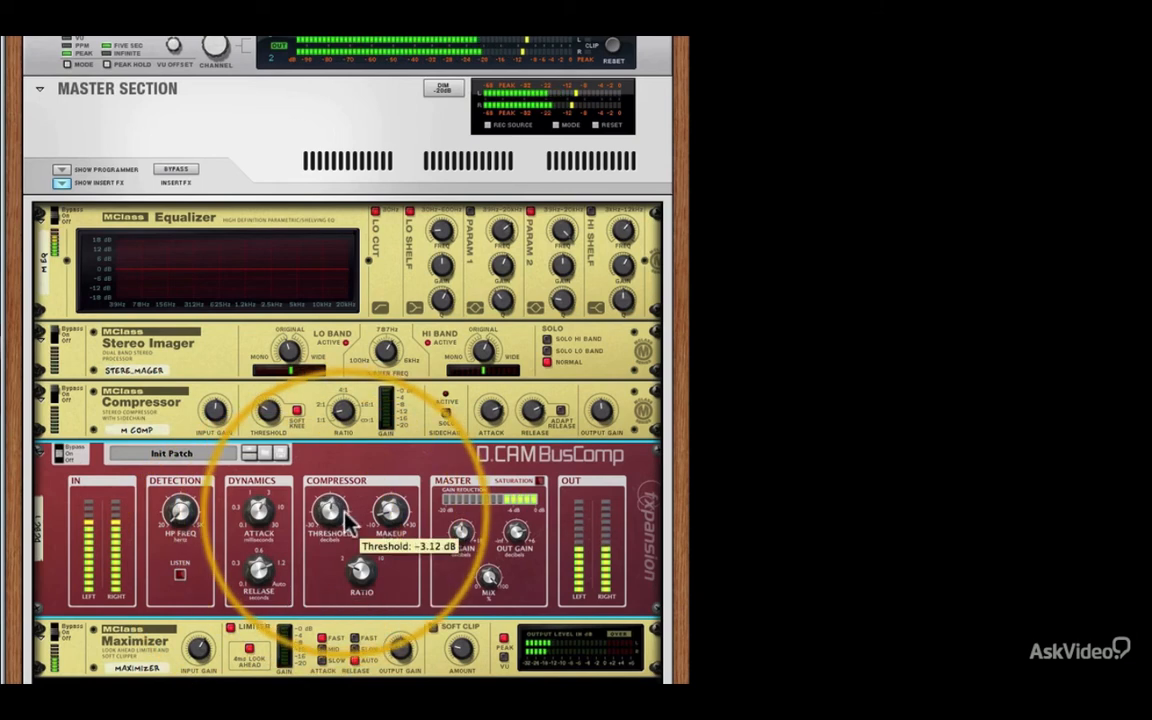
left_click_drag(348, 518, 342, 500)
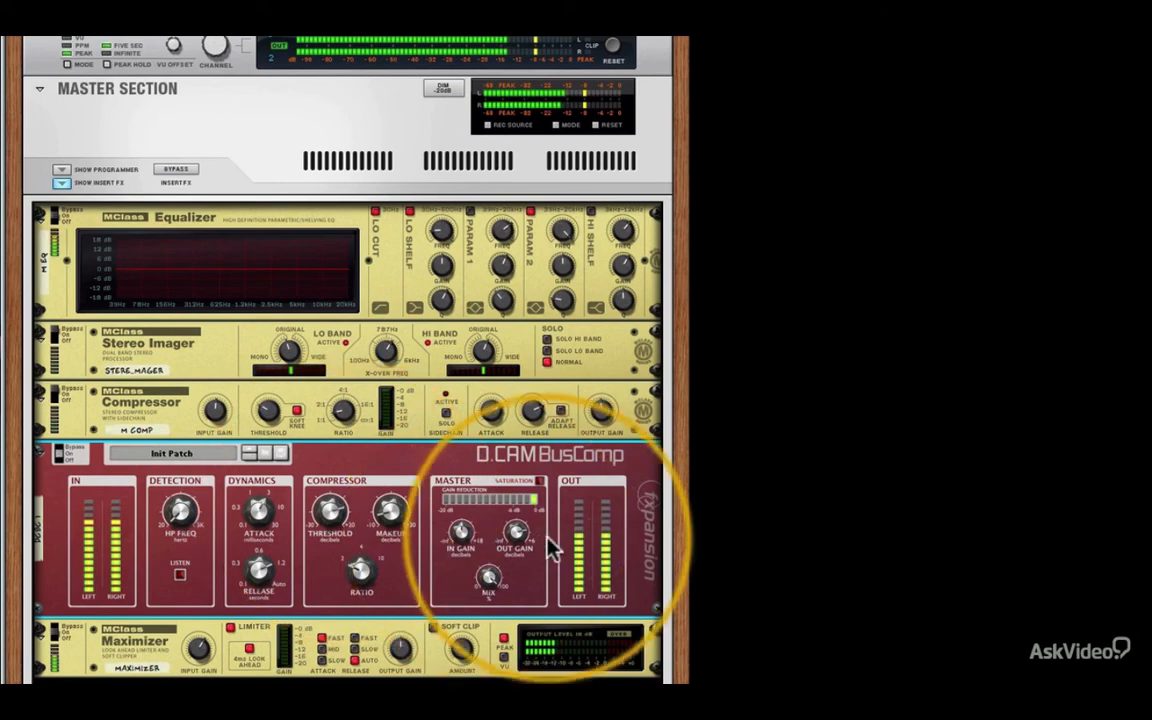
Raise the DCAM BusComp's makeup gain and set its mix to 61%.
mouse_move(399, 511)
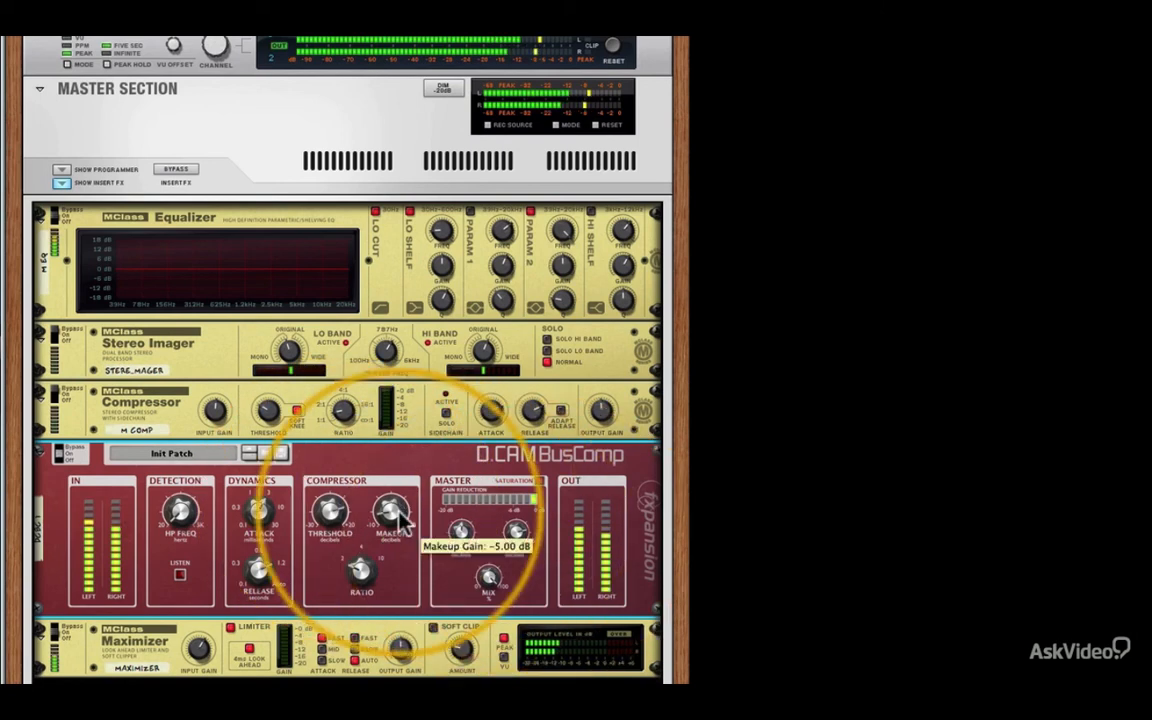
left_click_drag(399, 511, 403, 513)
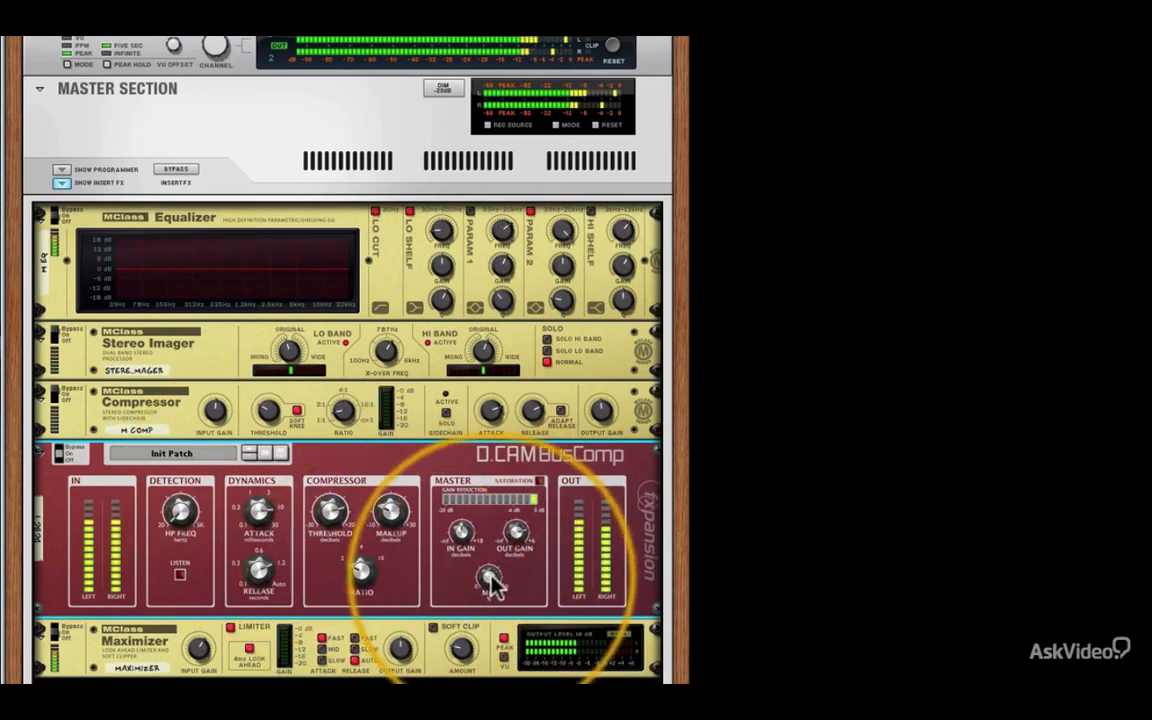
mouse_move(491, 580)
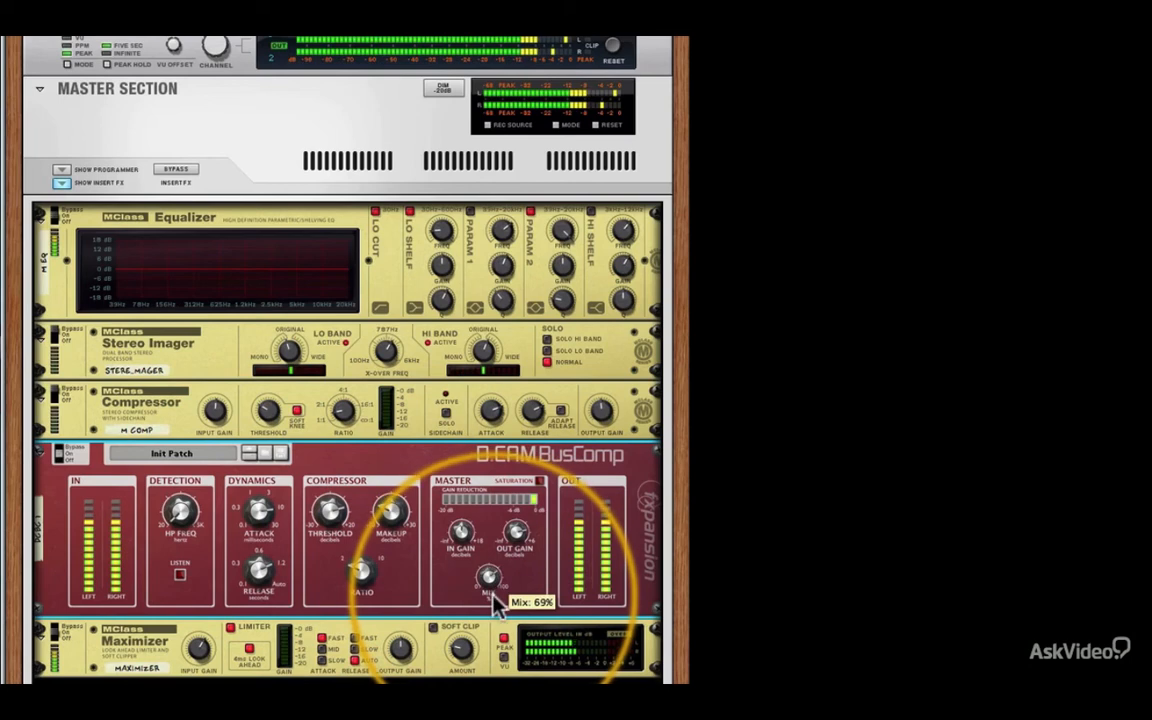
left_click_drag(491, 580, 495, 607)
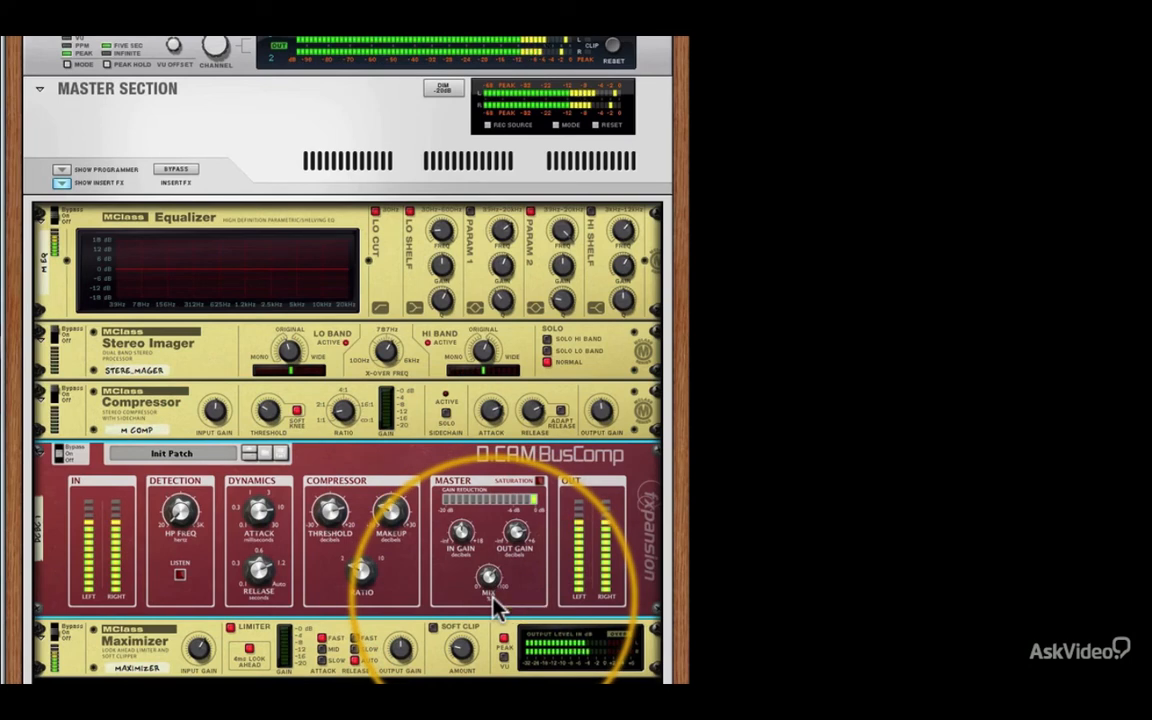
left_click_drag(496, 594, 497, 598)
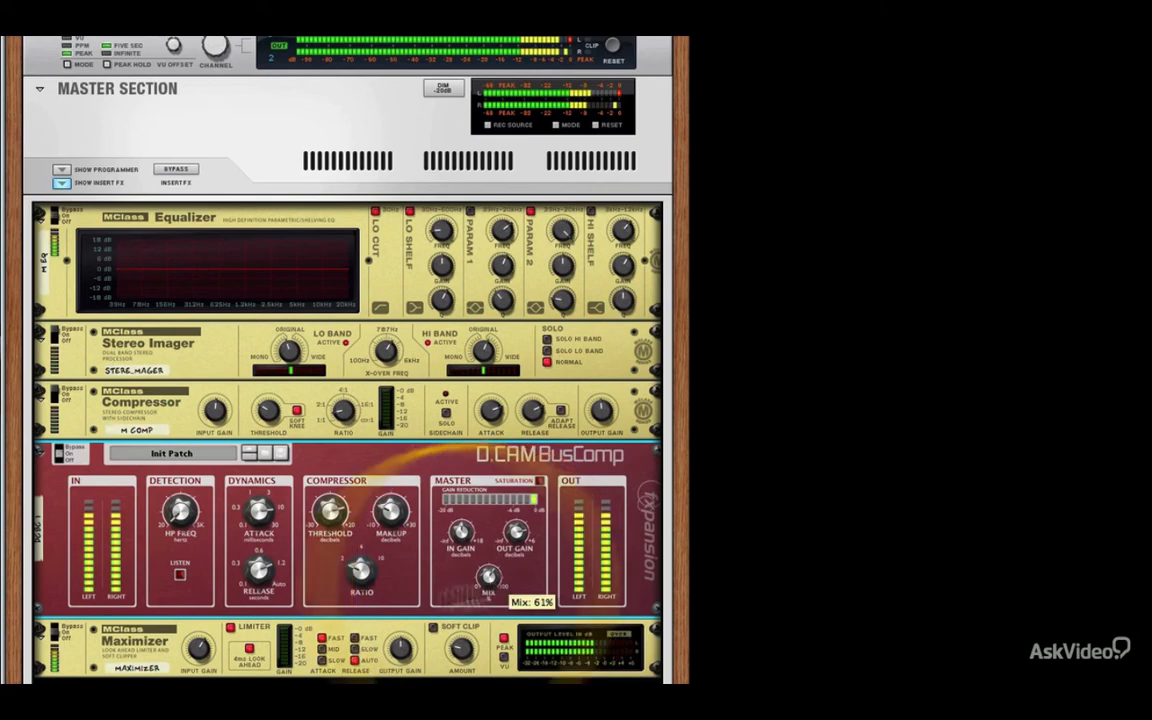
Select the MClass Maximizer and examine its enable switch and output gain.
left_click(88, 660)
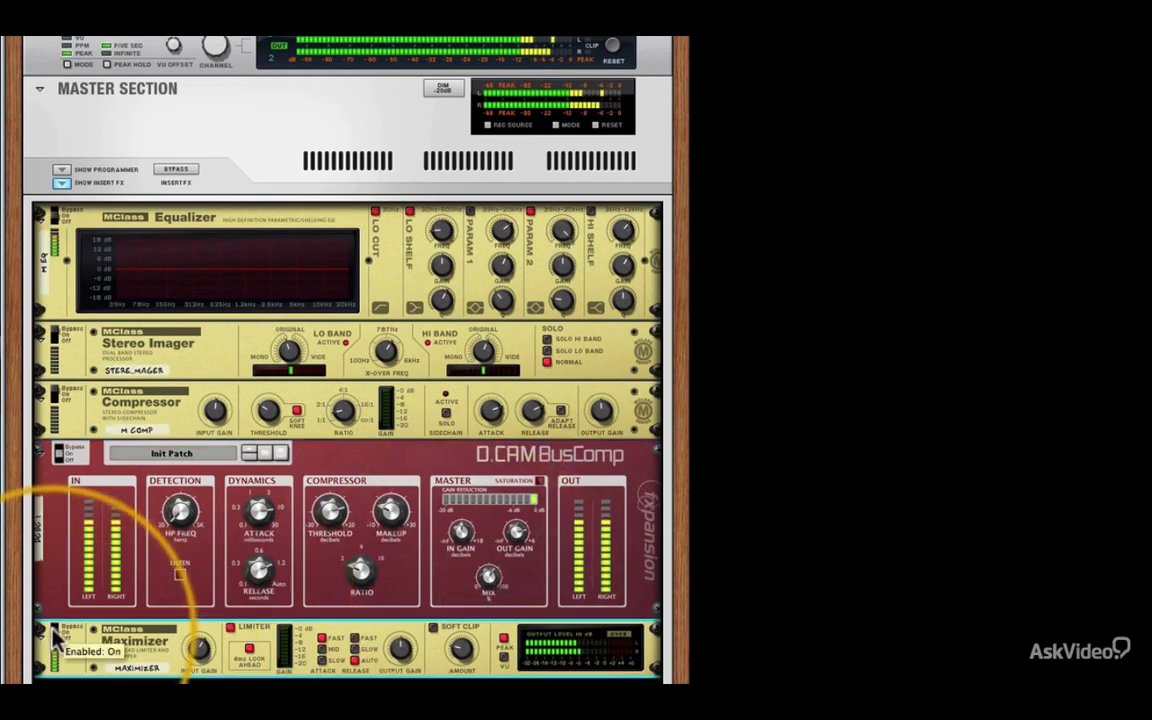
mouse_move(412, 637)
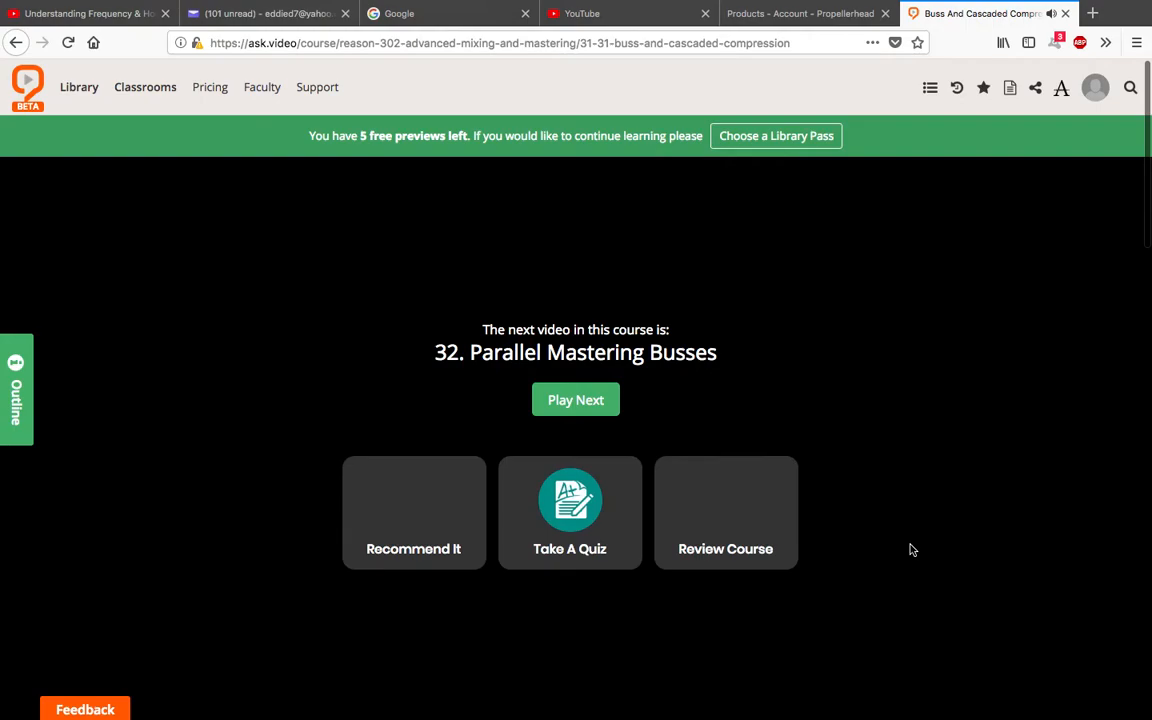
Play the course's next video, "32. Parallel Mastering Busses", and show it in full screen.
left_click(581, 407)
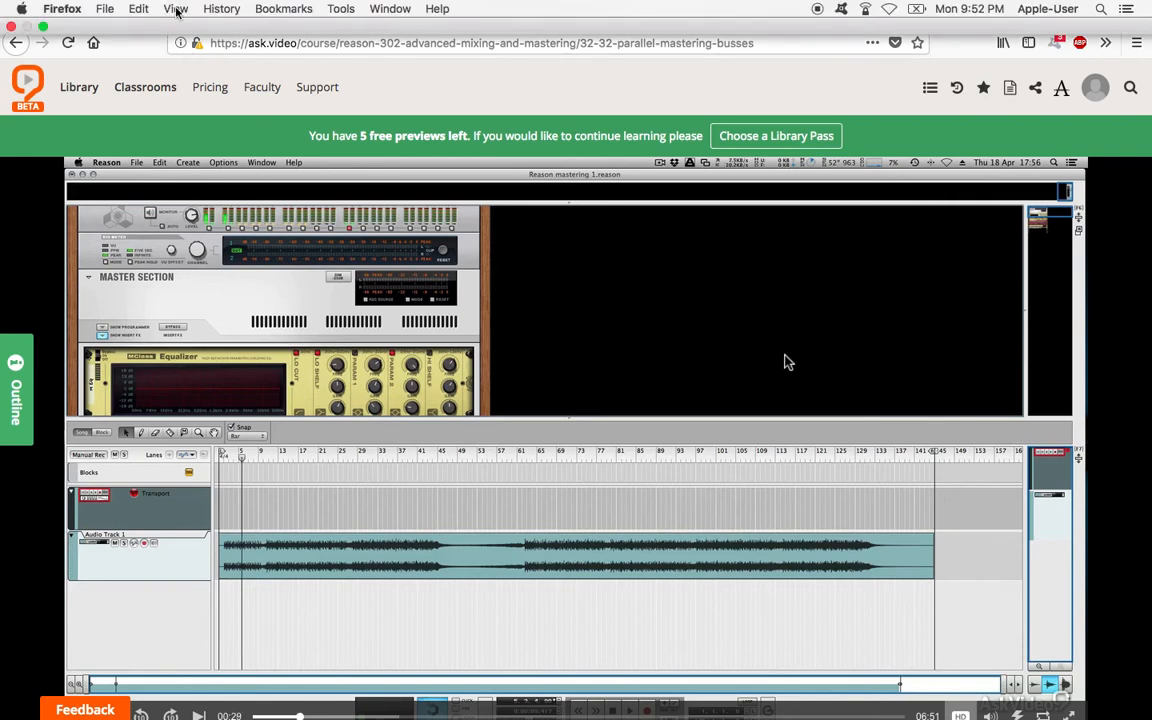
left_click(176, 9)
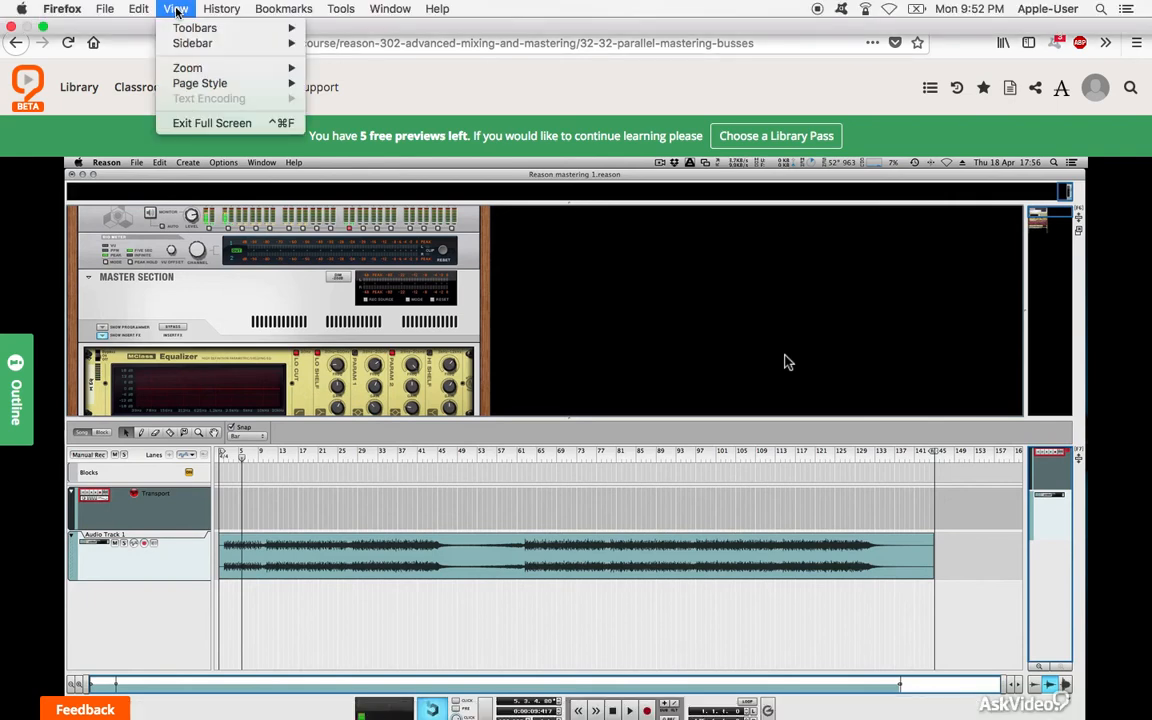
mouse_move(221, 9)
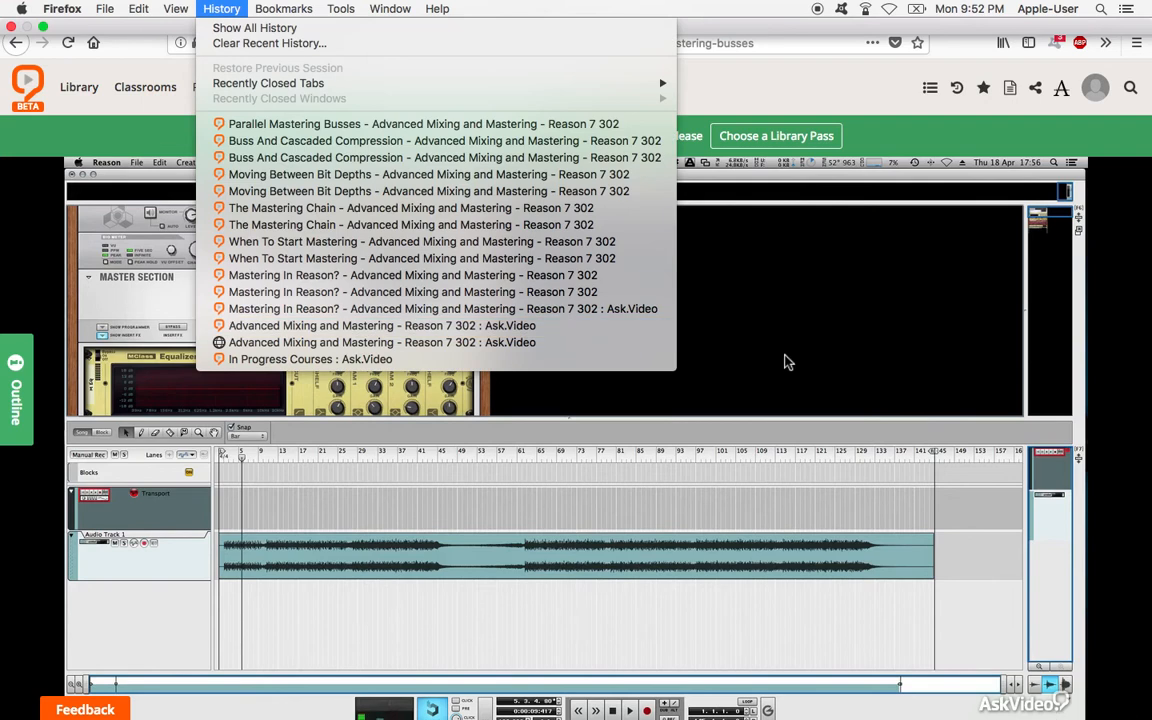
left_click(850, 100)
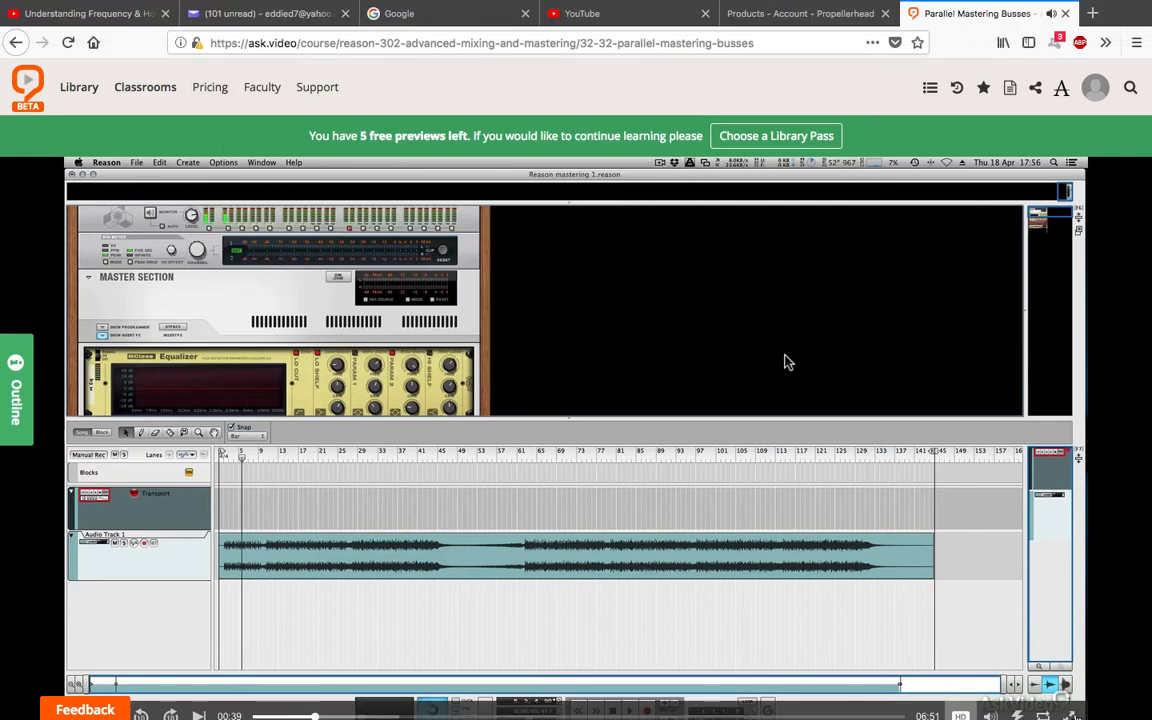
left_click(1072, 716)
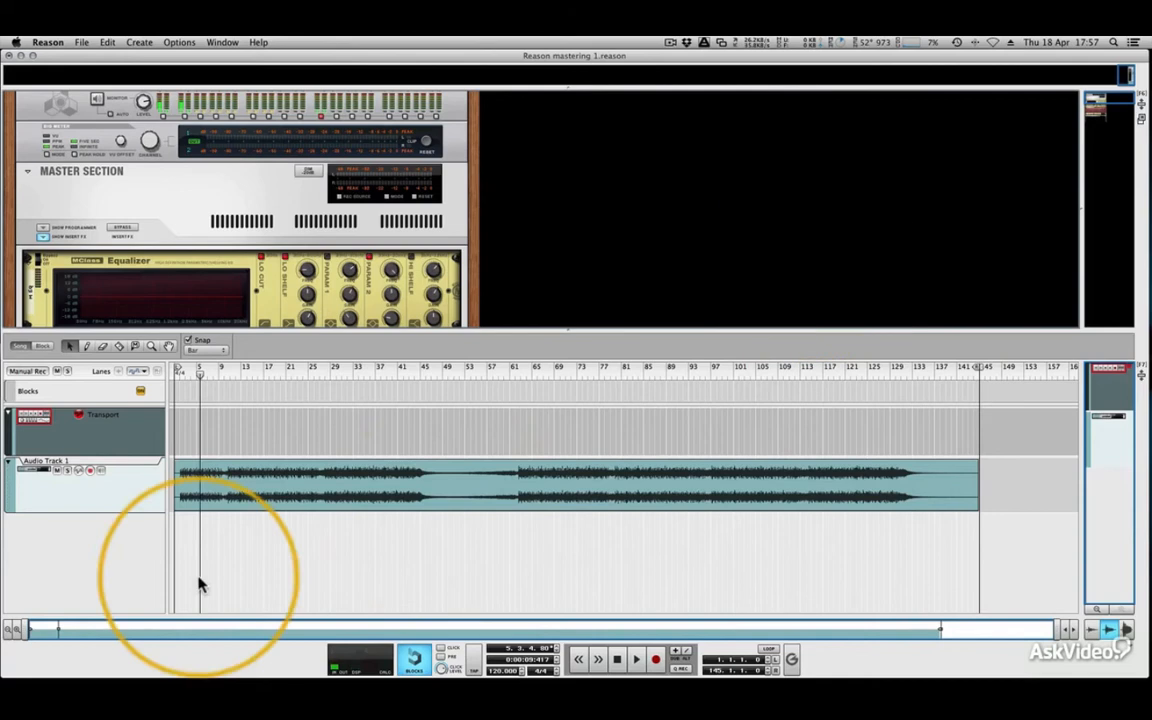
Create a new audio track below Audio Track 1 in the sequencer.
right_click(101, 568)
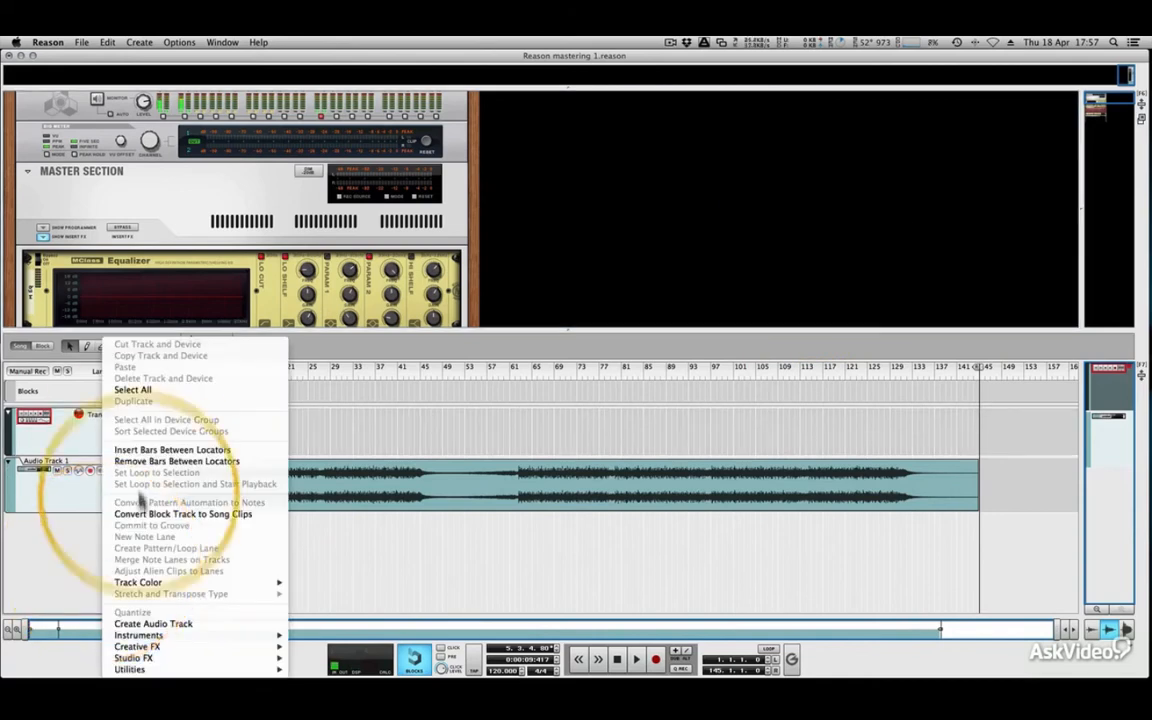
left_click(153, 623)
Copy the Audio Track 1 clip onto the new track at the same start position and deselect it.
left_click_drag(213, 497, 216, 531)
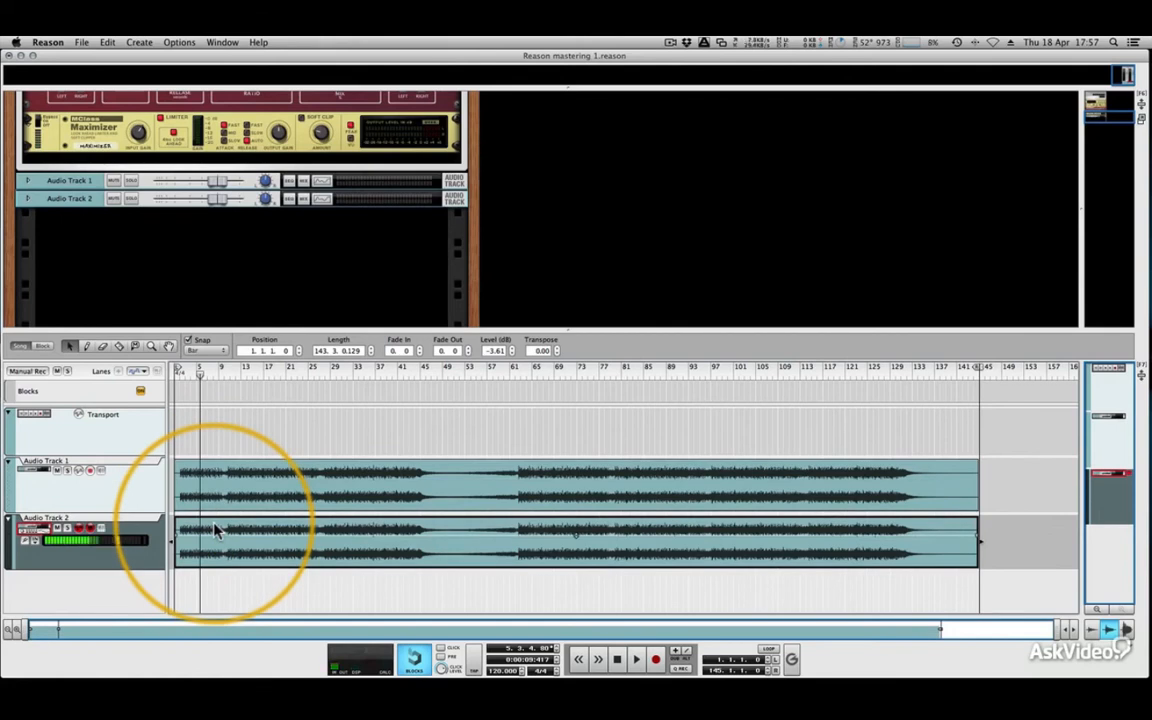
left_click(148, 530)
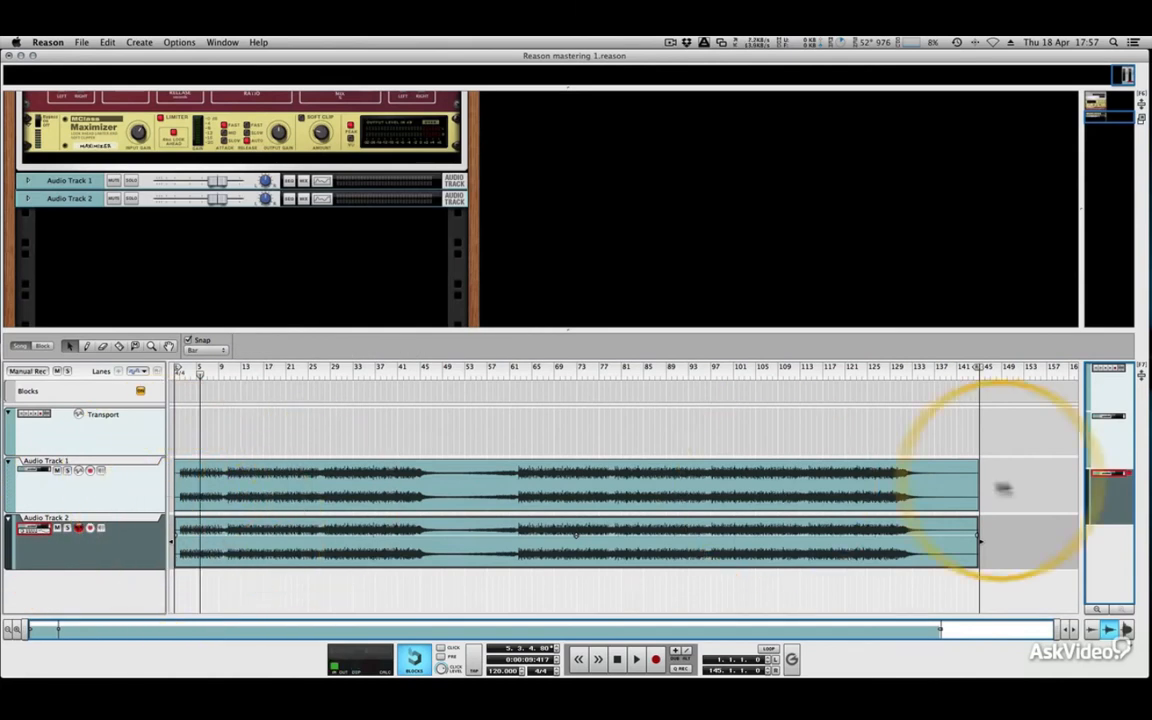
left_click(1036, 501)
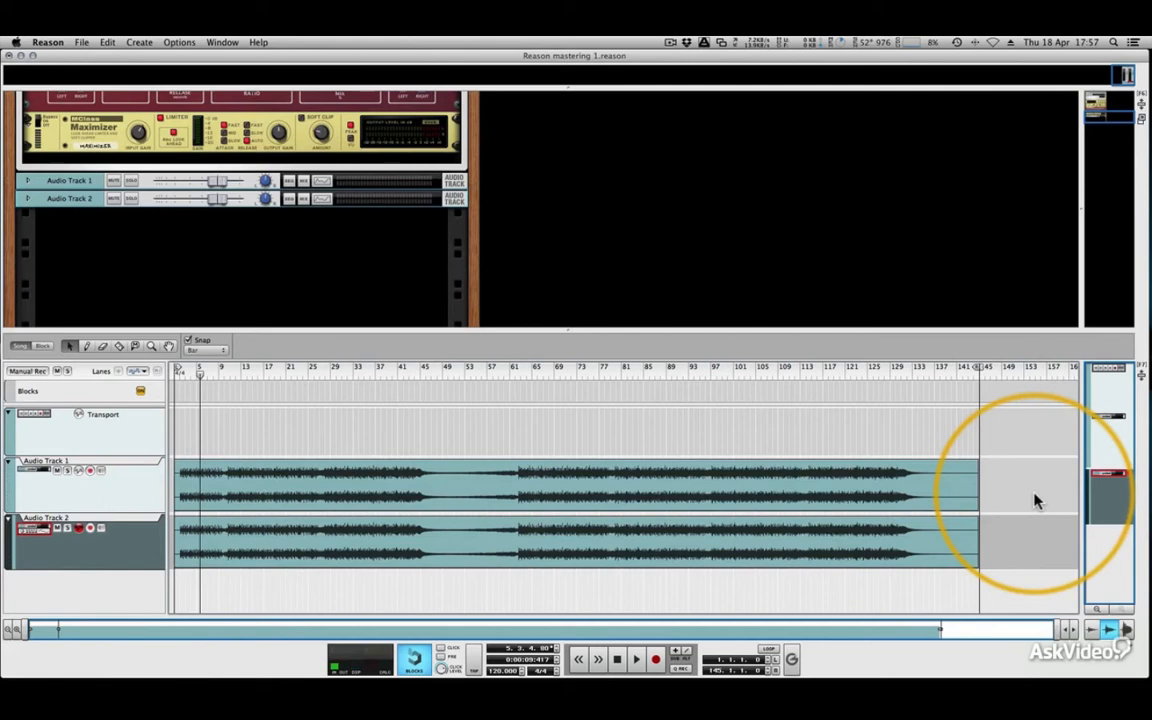
Undo the clip copy so that Audio Track 2 is empty again.
key("super+z")
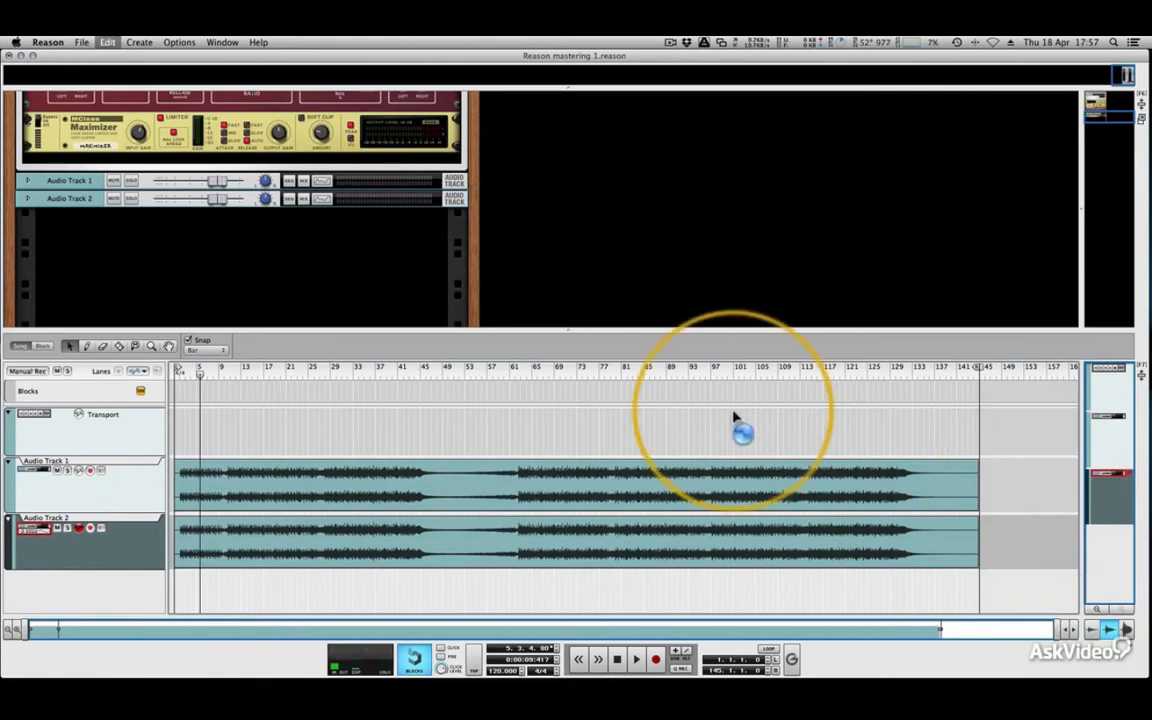
left_click(150, 530)
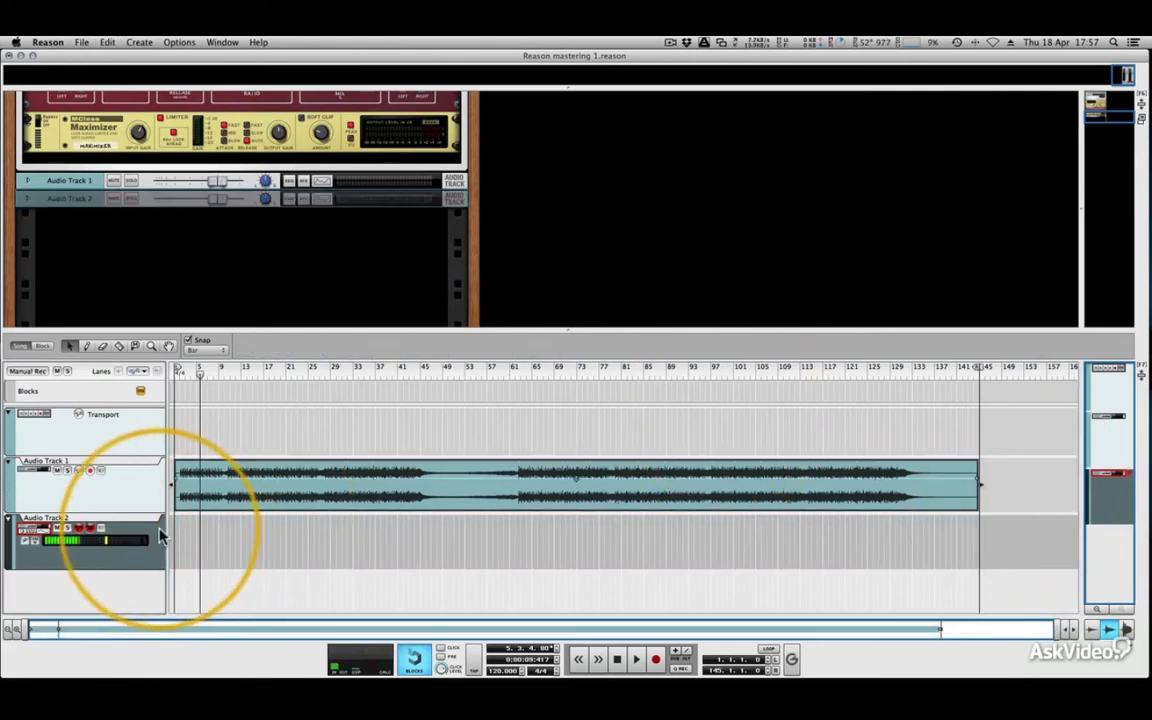
key("Delete")
left_click(668, 266)
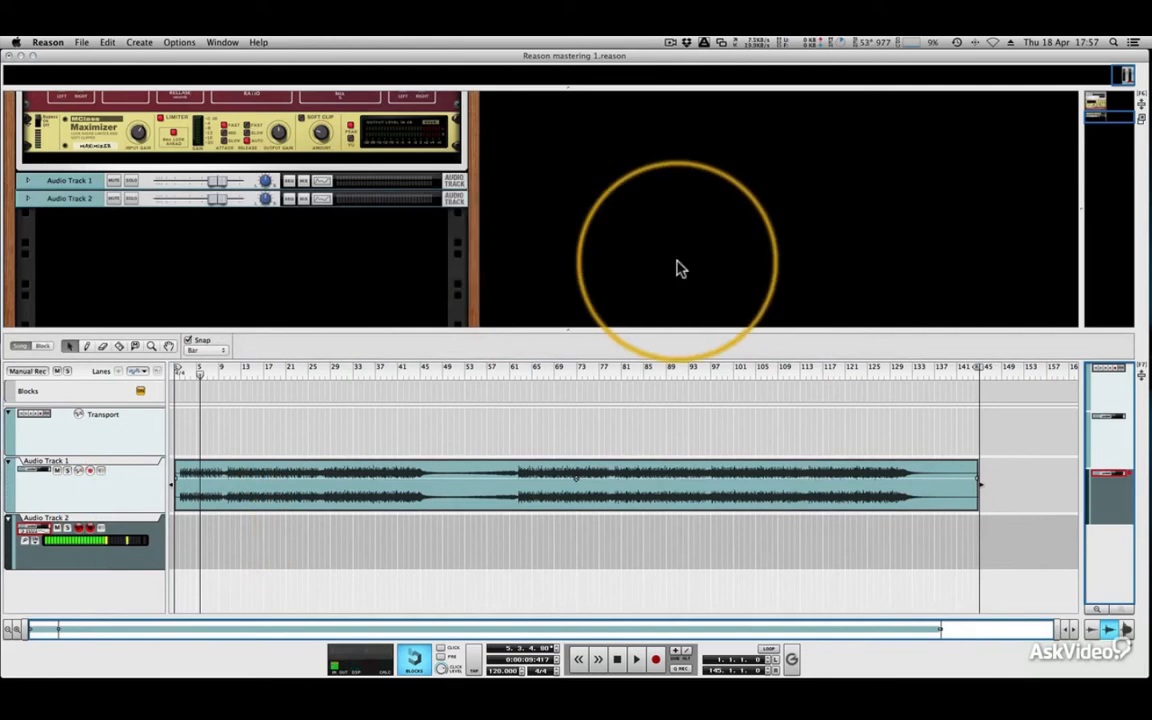
Create a parallel channel of Audio Track 1 in the mixer and pull the new channel's fader all the way down.
key("F5")
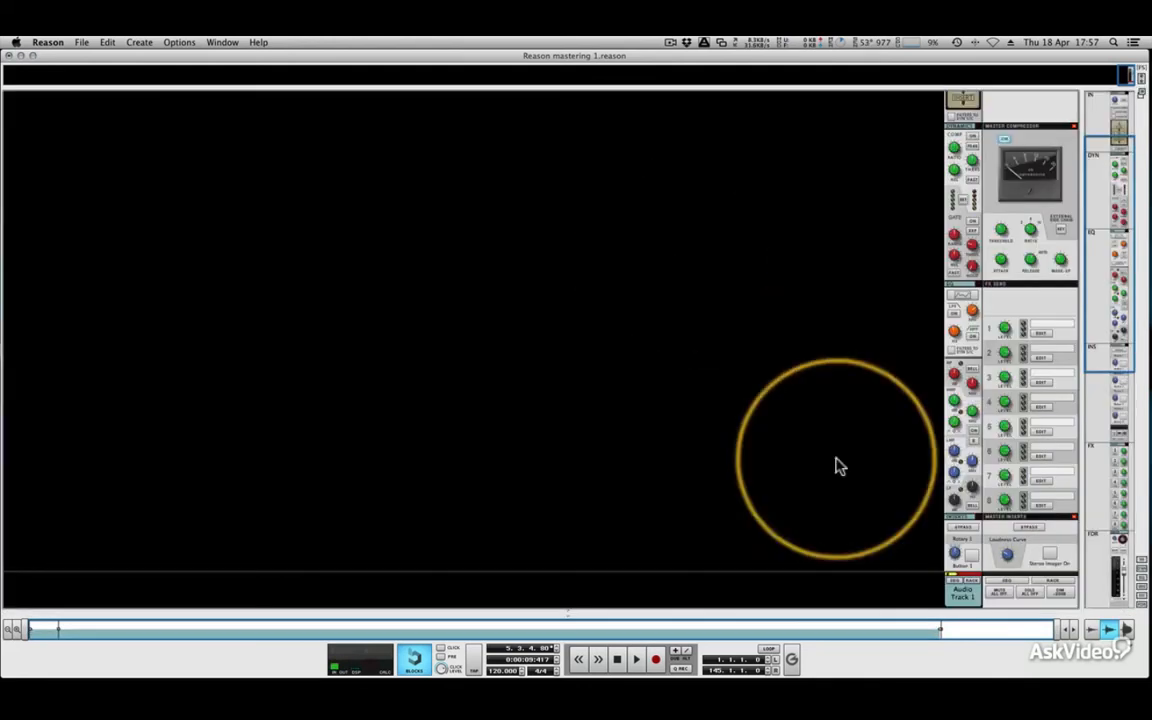
scroll(940, 397, "down", 10)
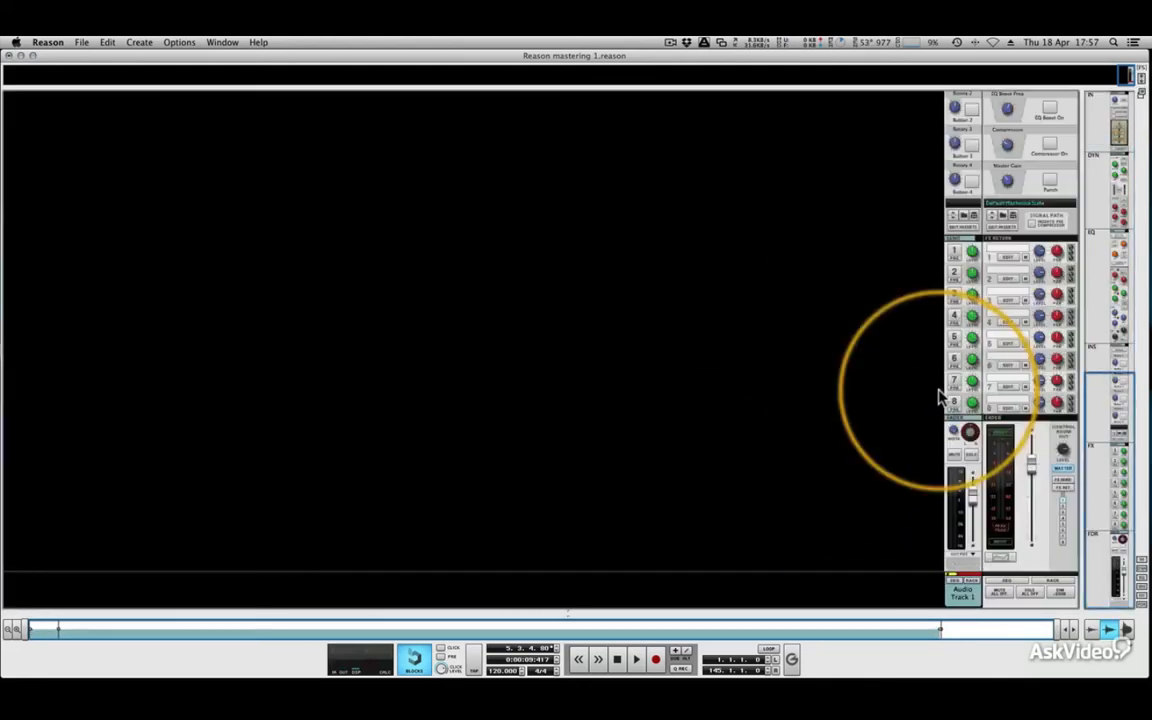
right_click(957, 474)
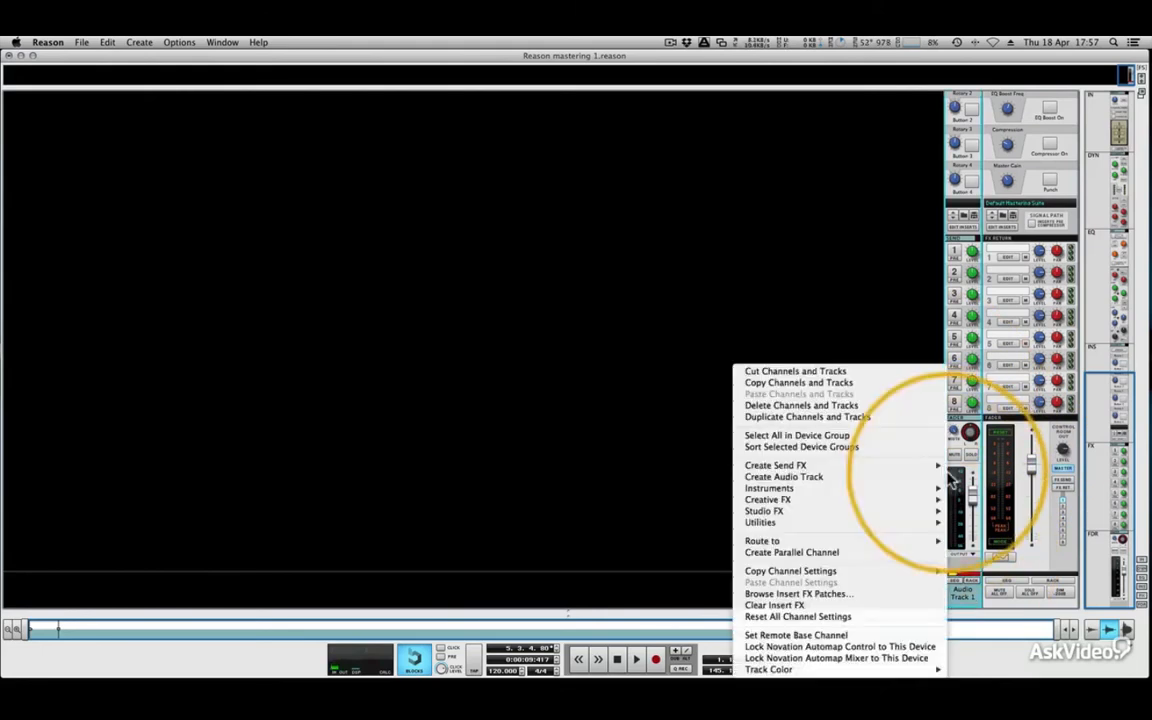
left_click(867, 553)
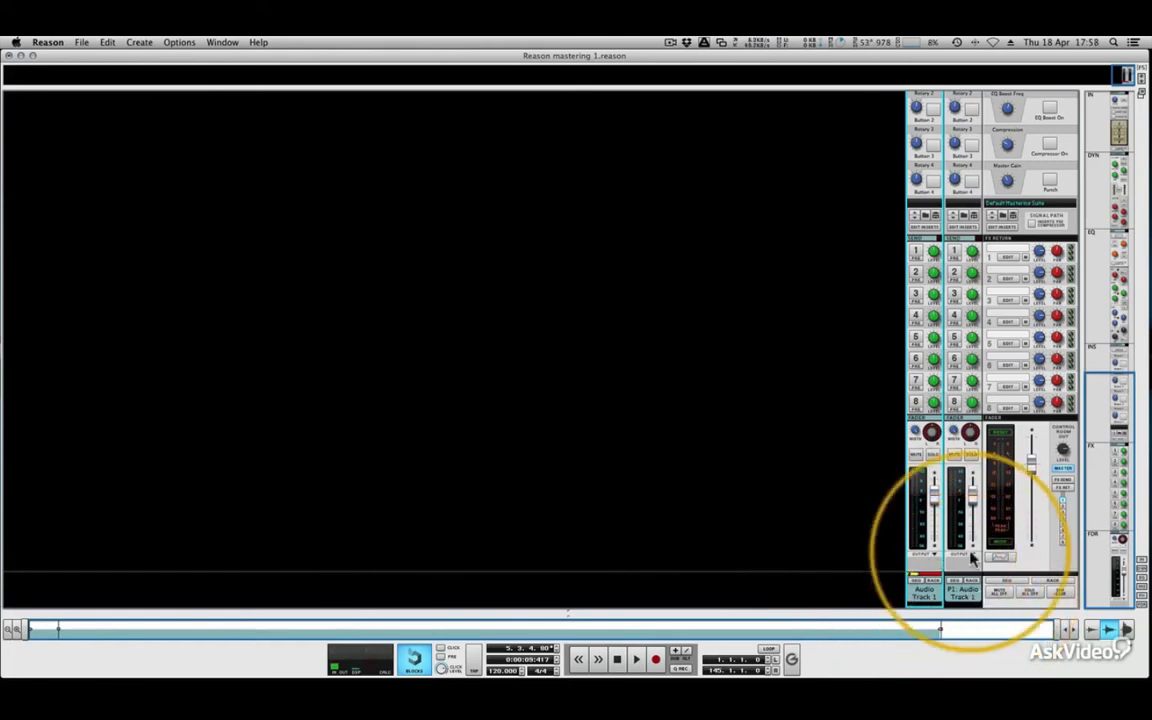
left_click(966, 596)
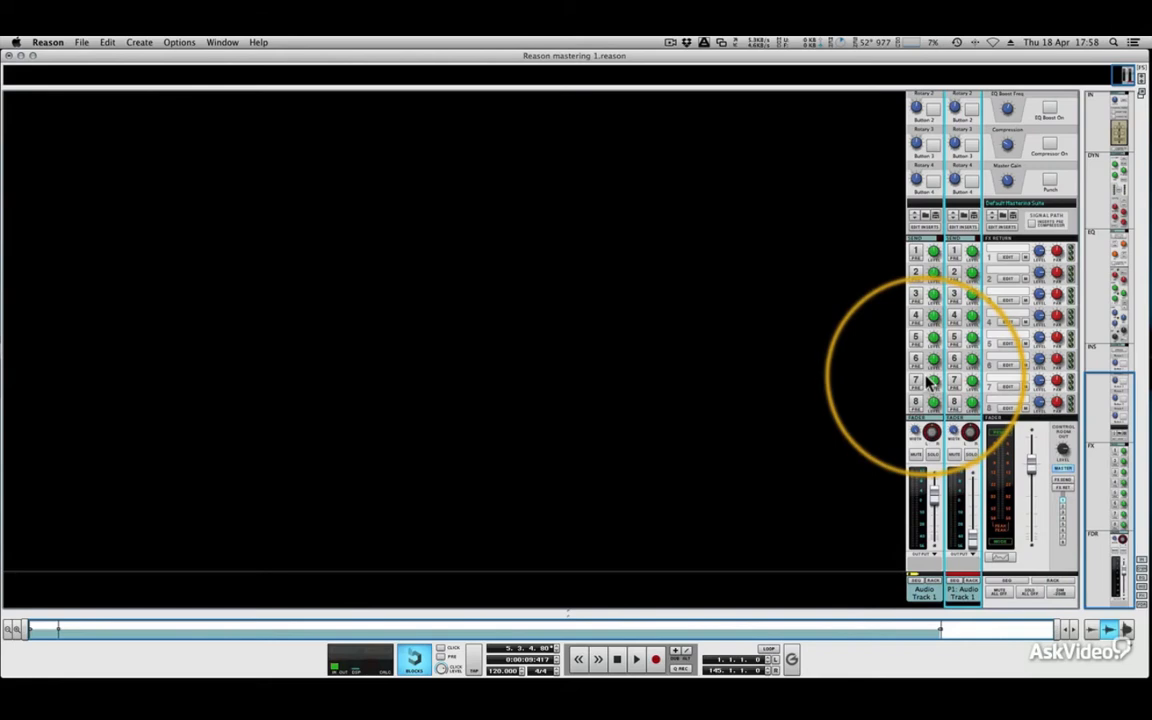
Bypass the insert effects of the Master Section in the rack.
key("F6+F7")
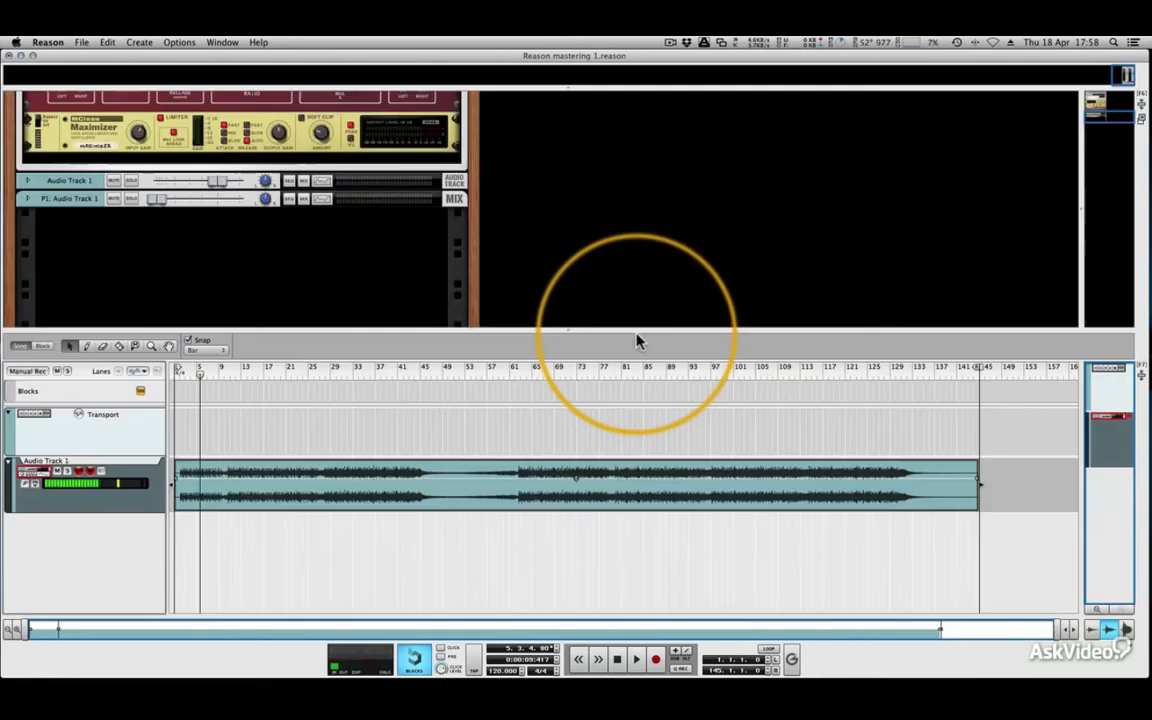
scroll(405, 243, "up", 5)
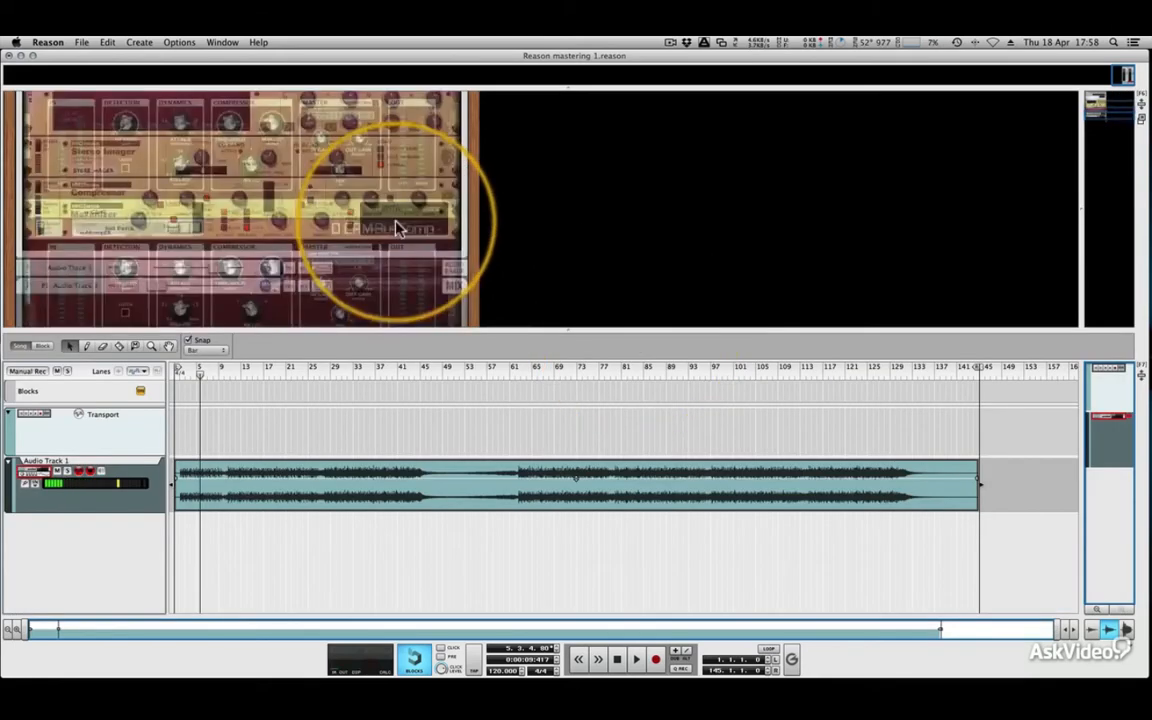
key("F7")
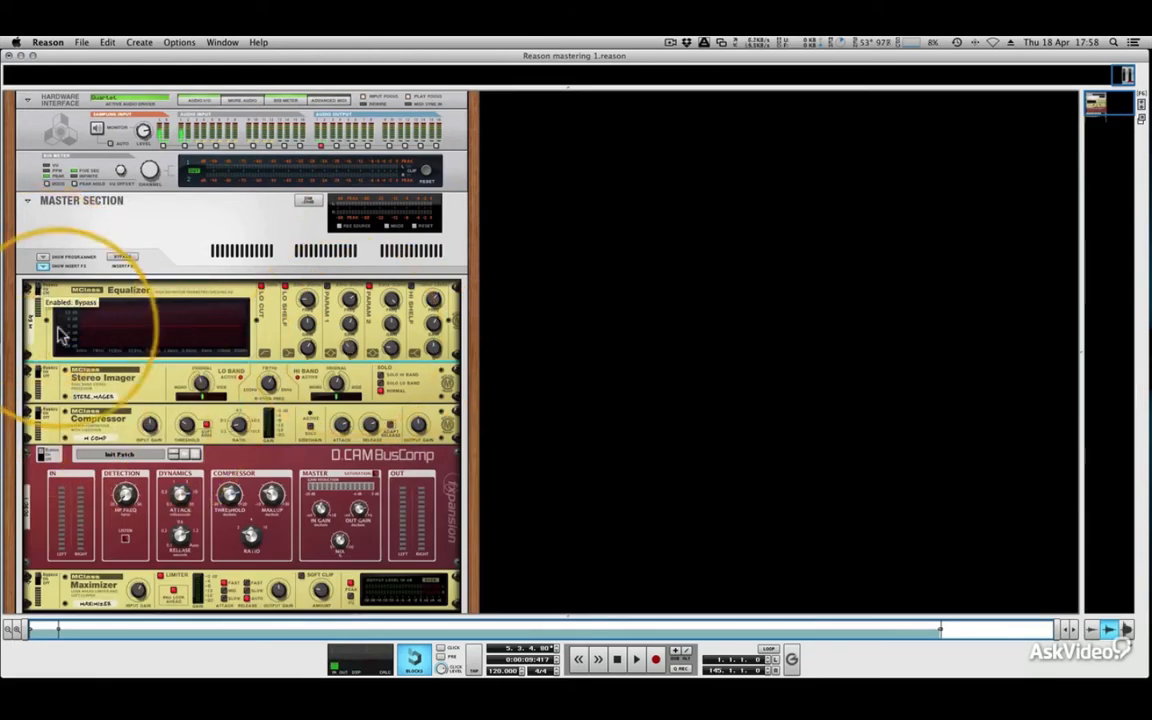
scroll(57, 327, "down", 2)
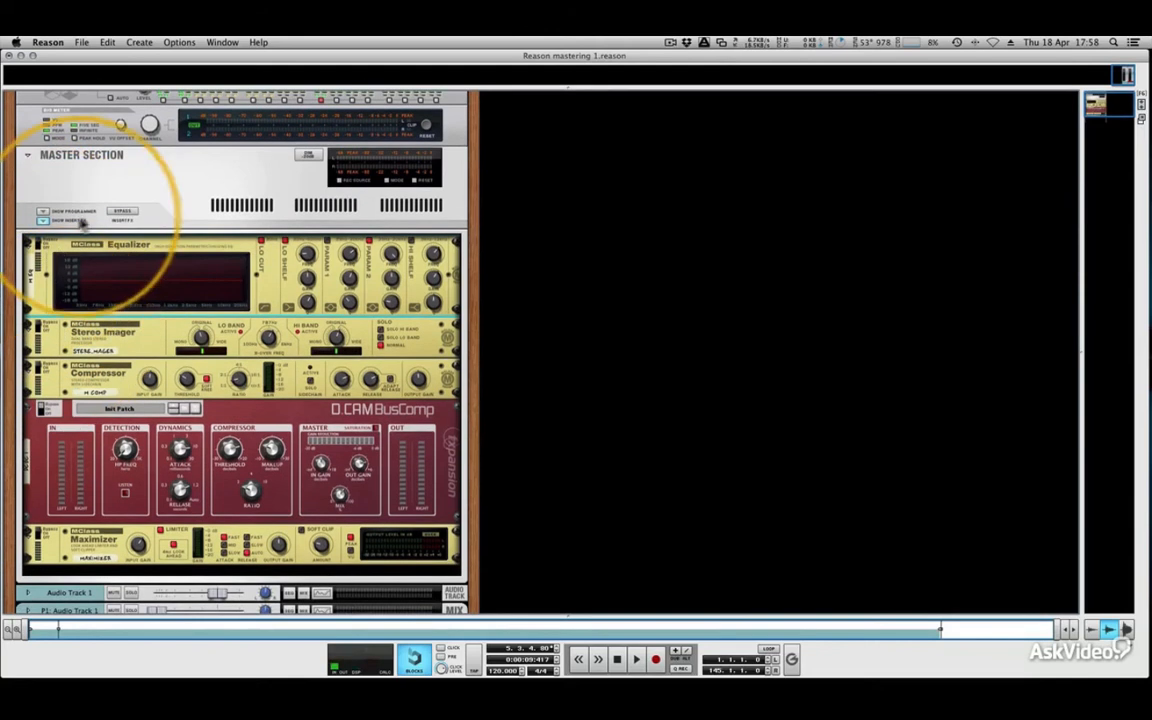
left_click(122, 213)
Adjust the threshold of the mixer's master compressor and start playback of the song.
key("F5")
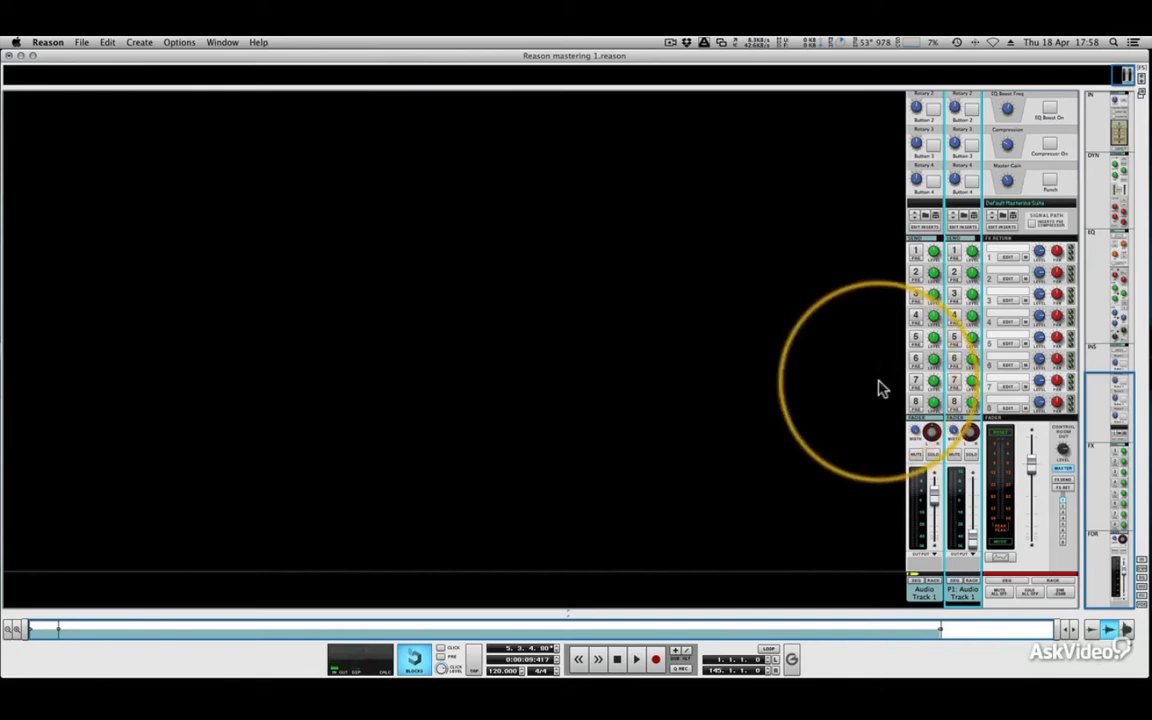
scroll(1021, 249, "up", 10)
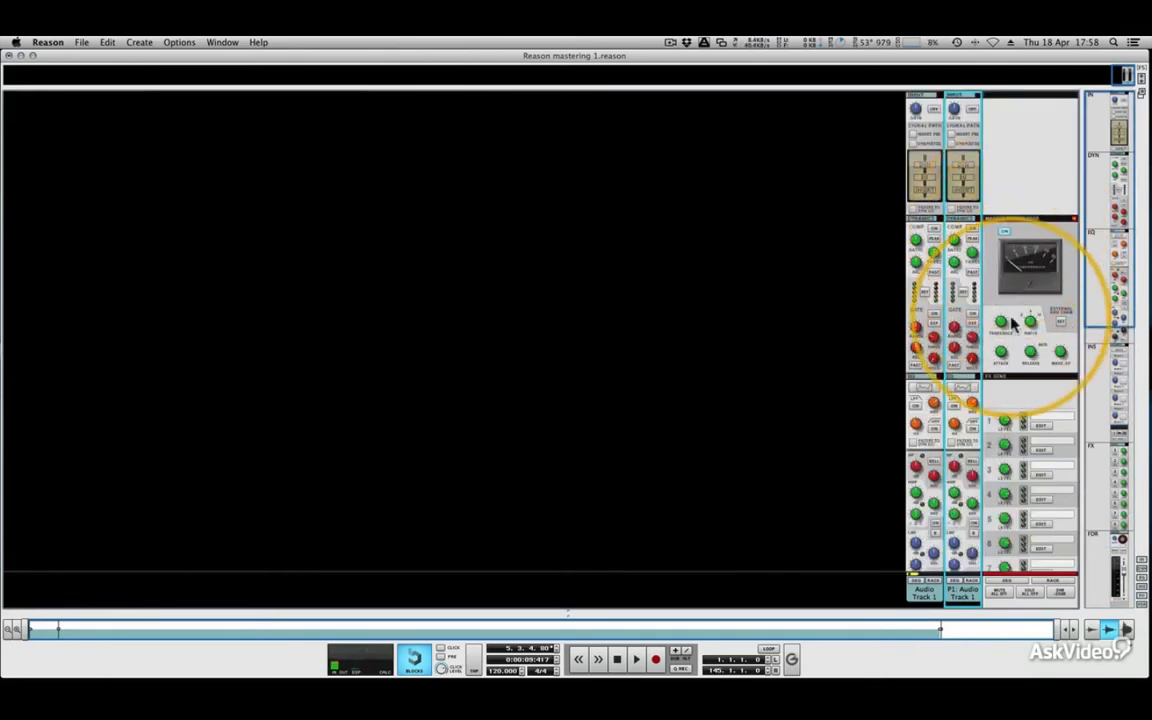
left_click_drag(1004, 328, 1007, 322)
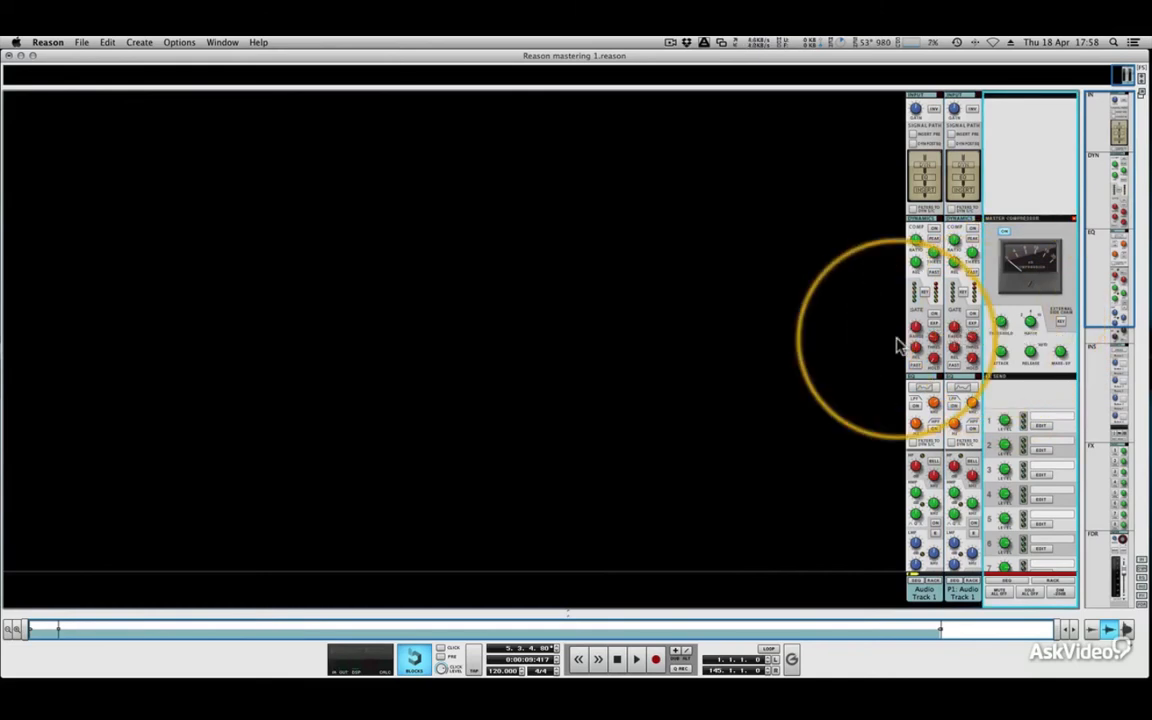
key("space")
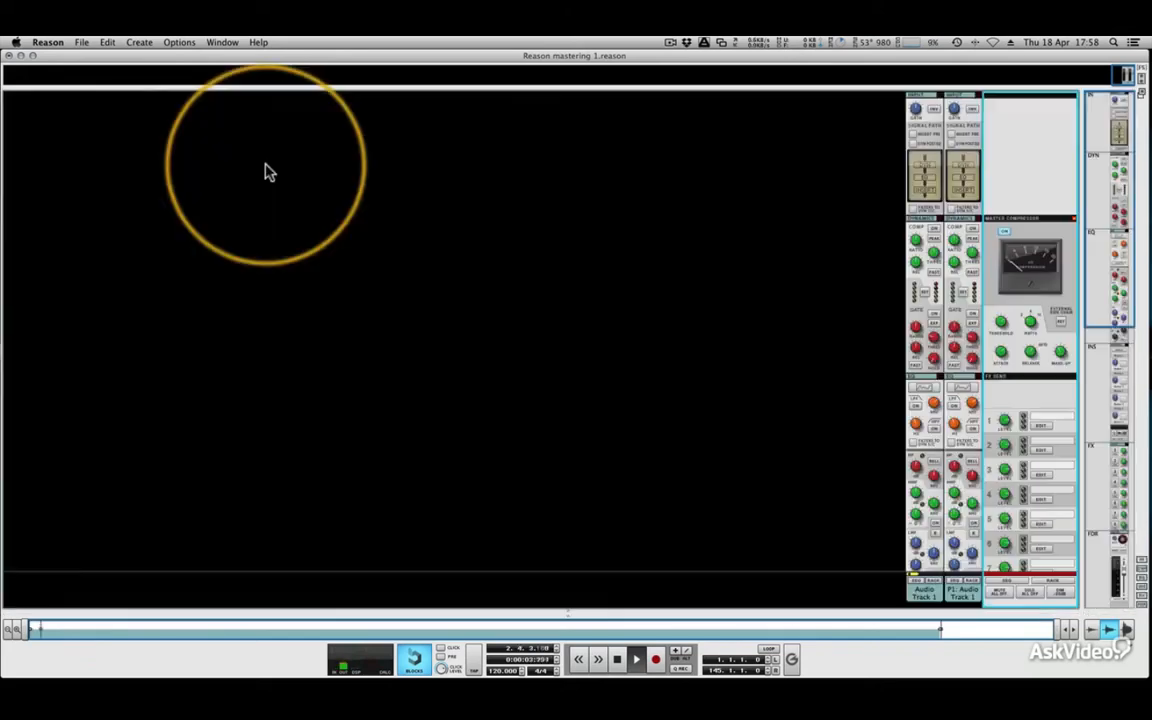
scroll(893, 325, "down", 6)
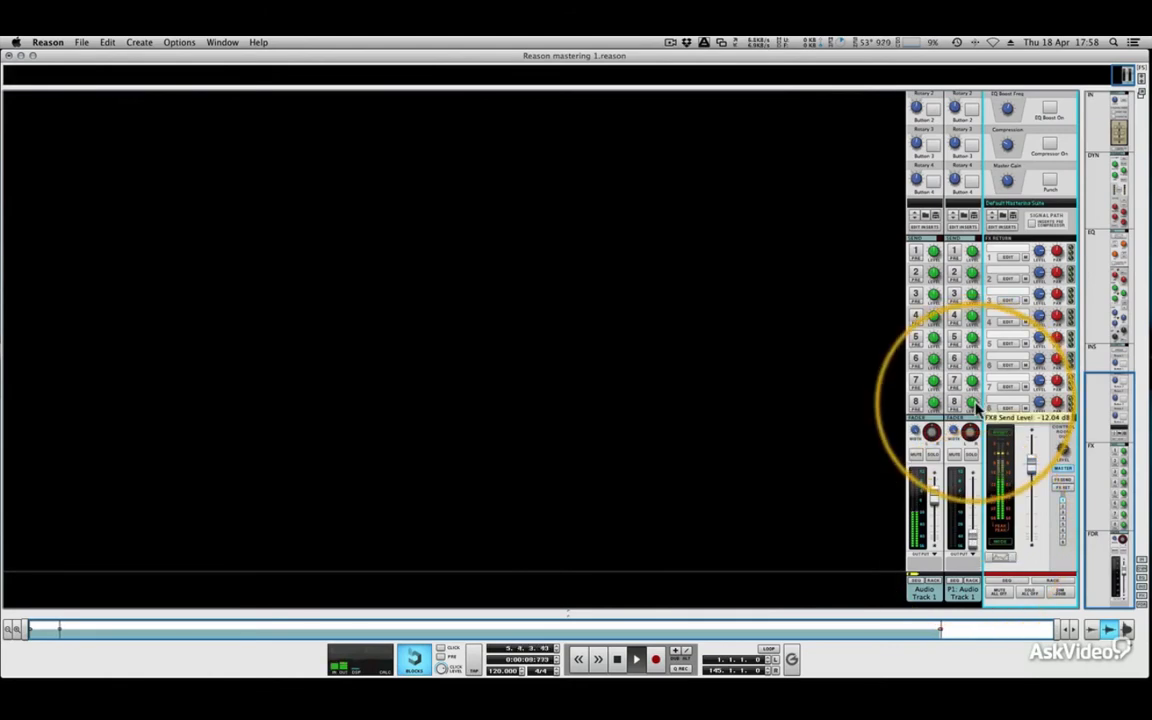
Insert a DCAM BusComp in the P1 parallel channel's insert FX and lower its compressor threshold.
key("F6")
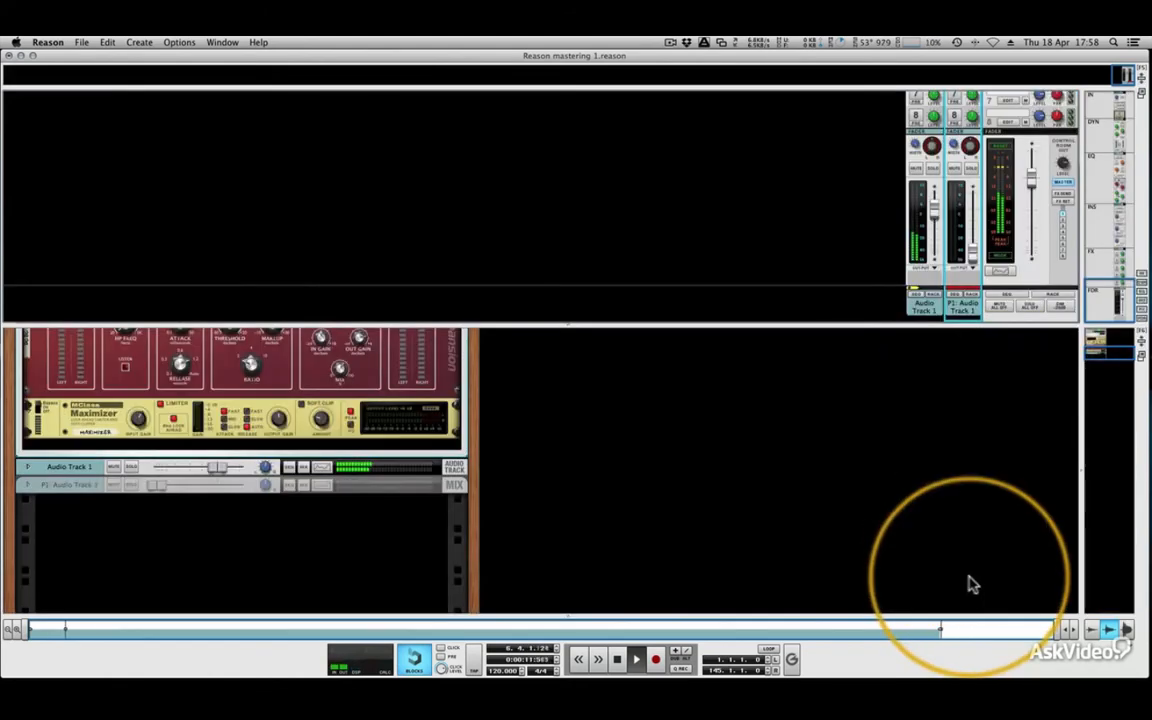
left_click(27, 484)
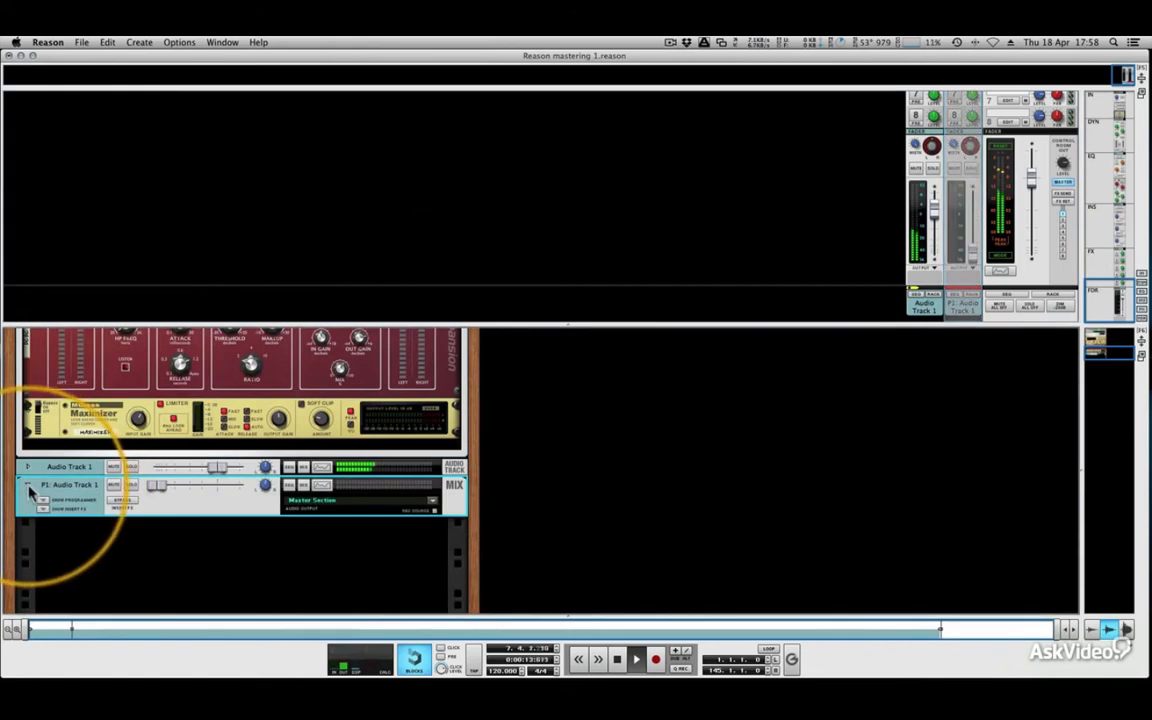
left_click(42, 509)
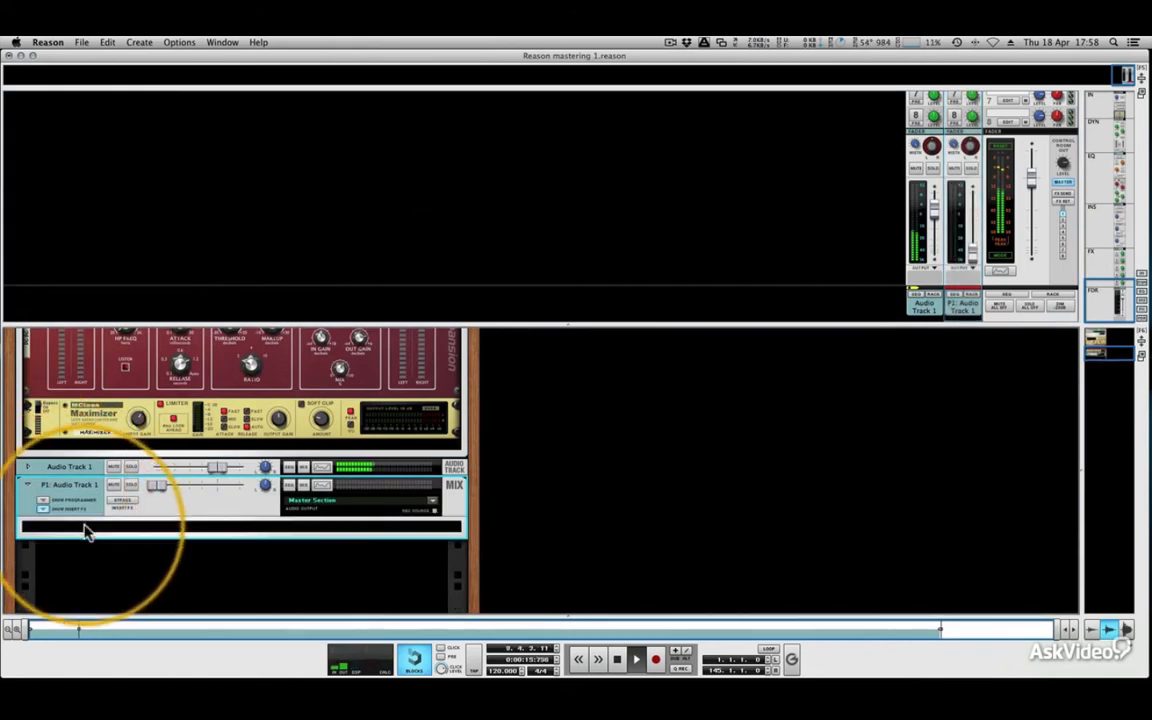
right_click(86, 531)
mouse_move(165, 533)
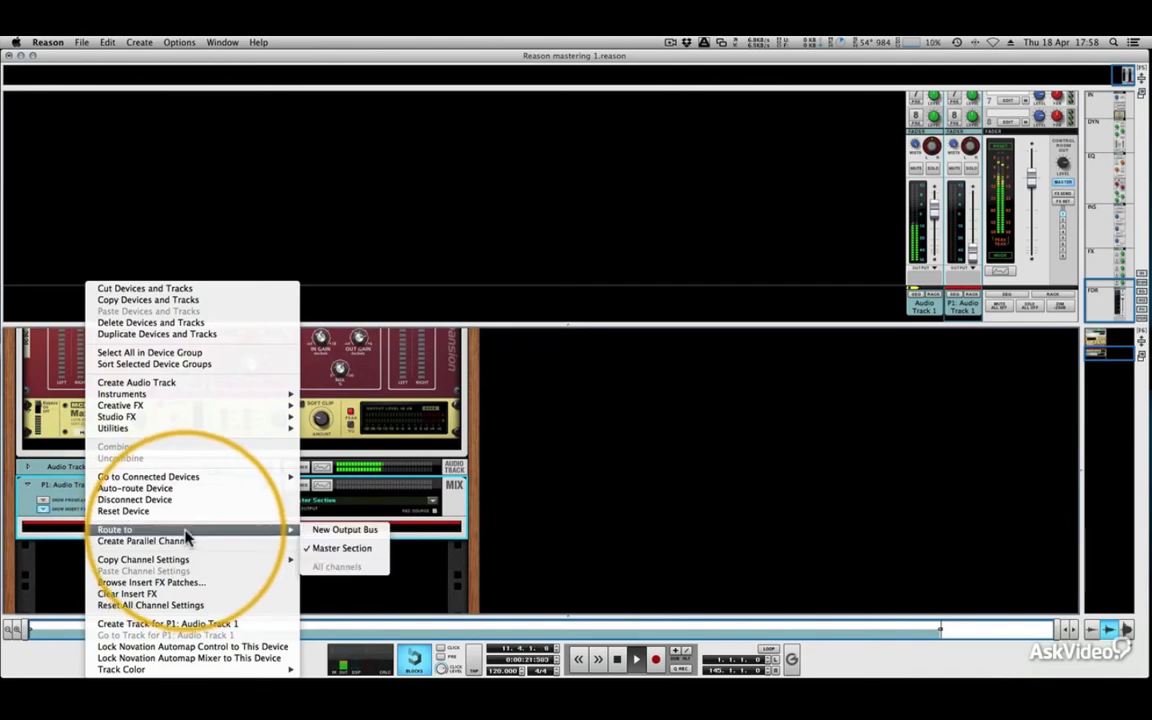
mouse_move(187, 418)
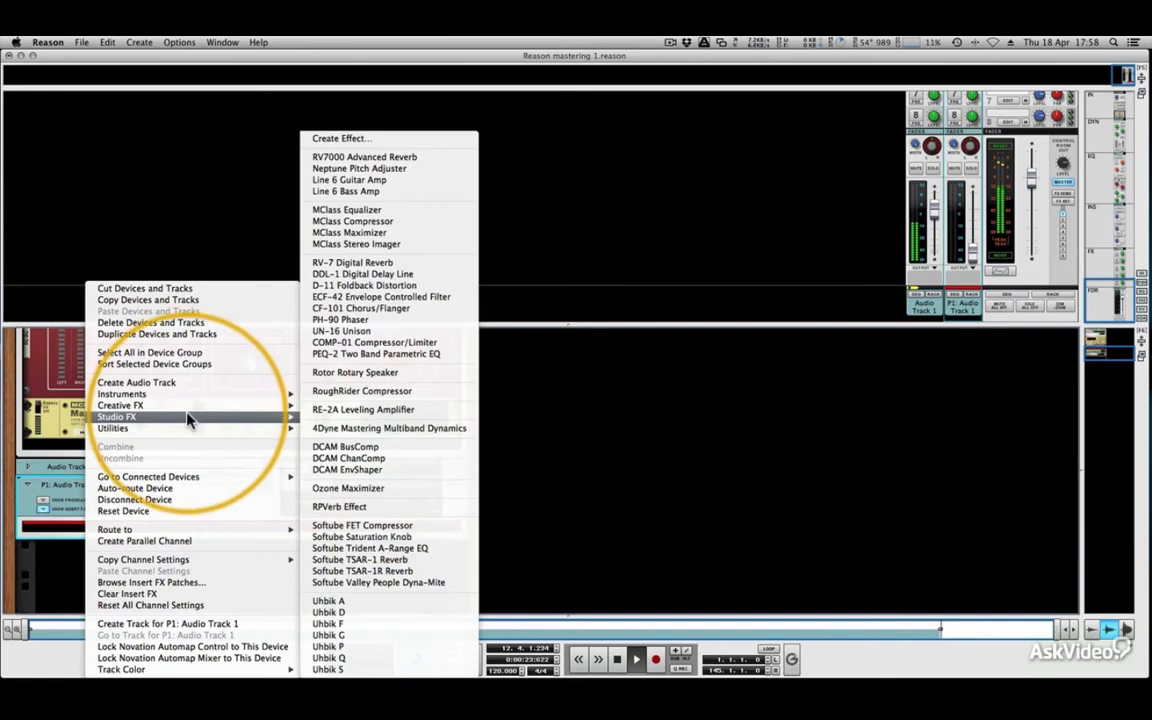
left_click(386, 448)
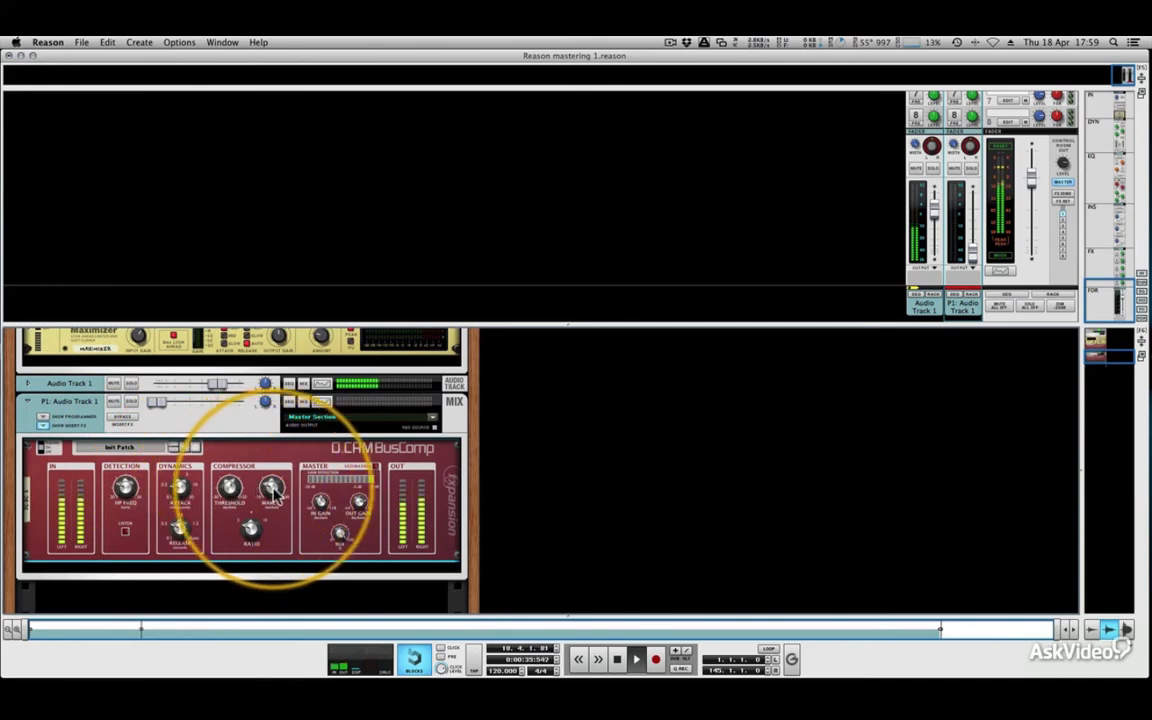
left_click_drag(232, 488, 232, 505)
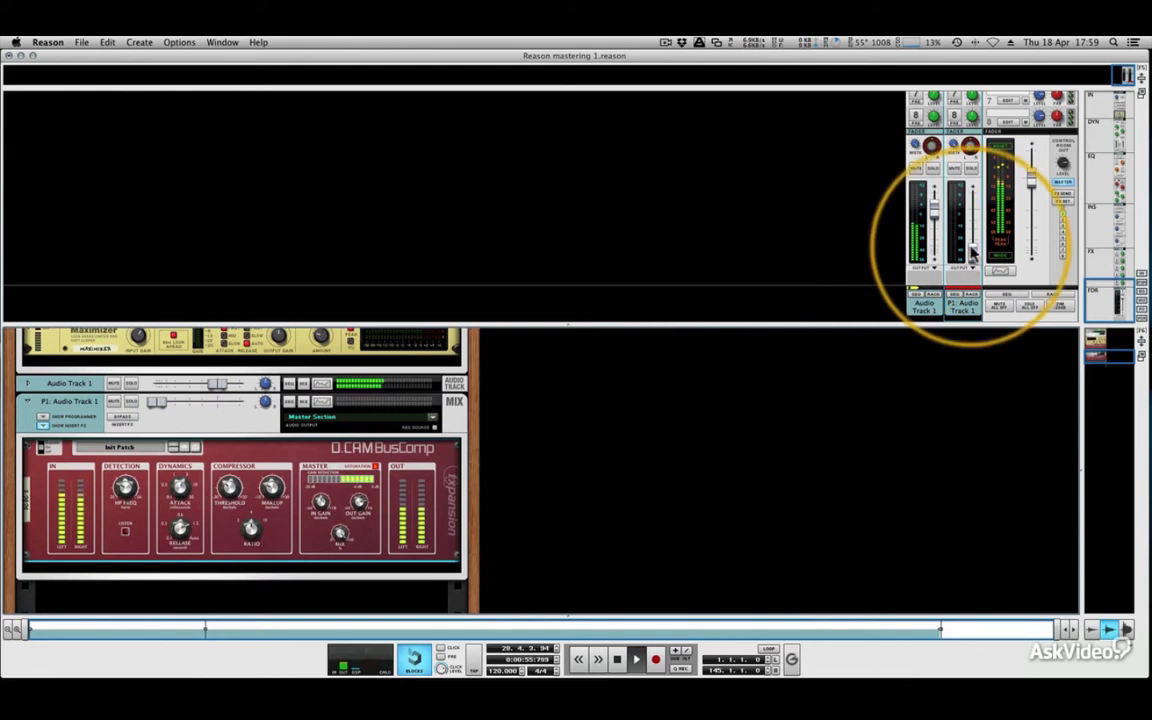
Raise the P1 parallel channel's fader and audition the channel briefly in solo.
left_click_drag(975, 250, 976, 217)
left_click(969, 169)
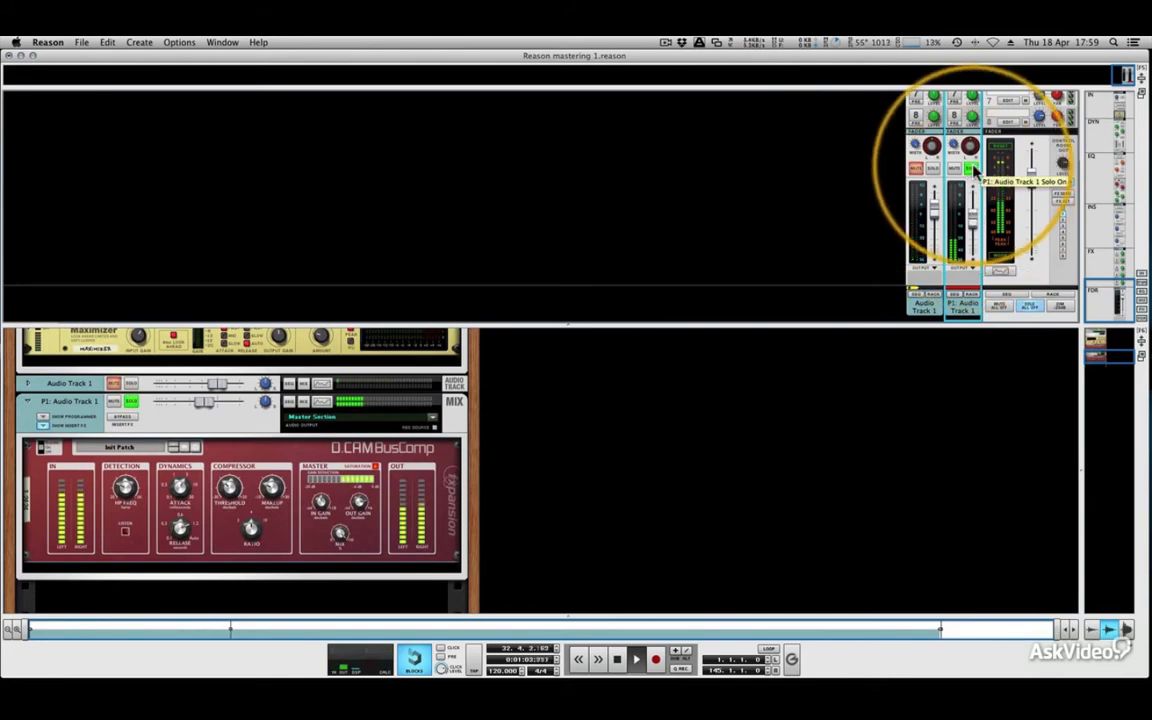
left_click(969, 169)
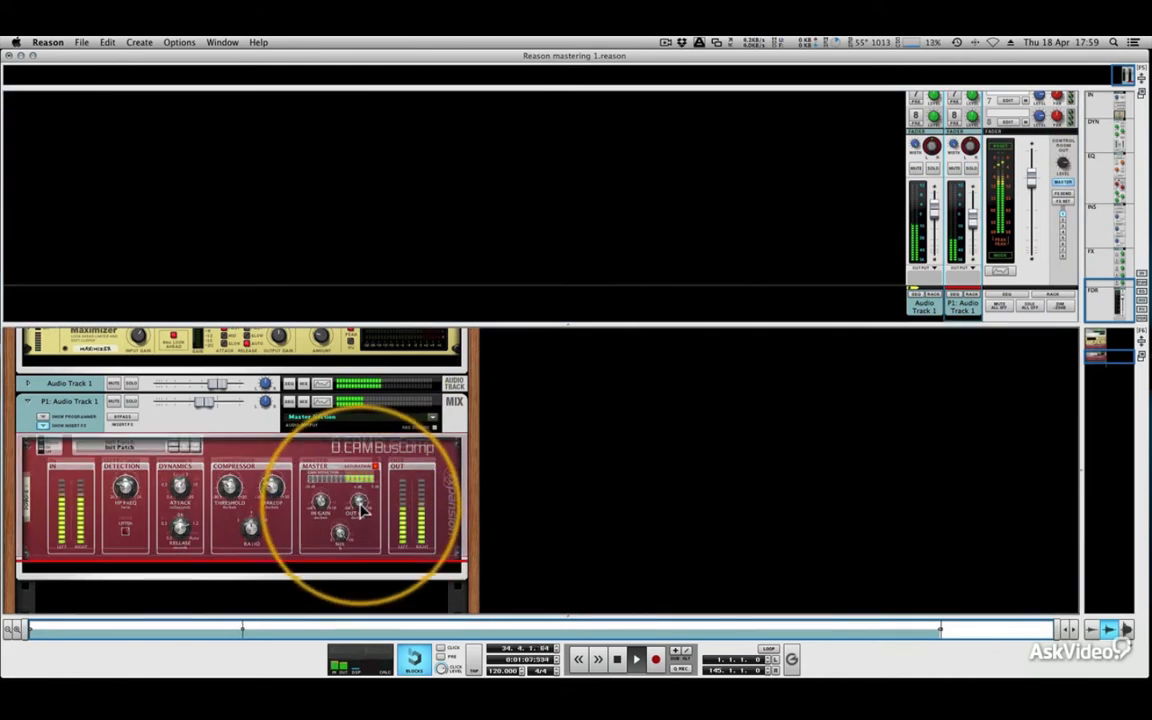
Fine-tune the output gain of the BusComp on the P1 parallel channel.
left_click_drag(361, 509, 362, 502)
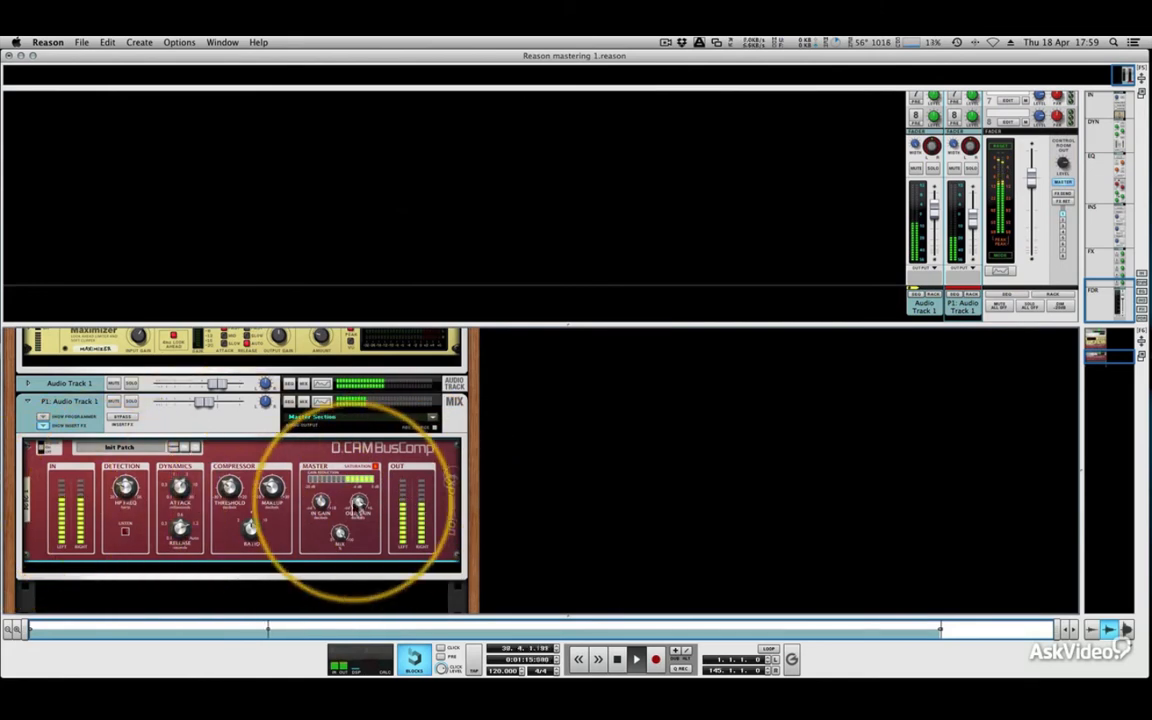
mouse_move(359, 508)
left_click_drag(359, 508, 359, 505)
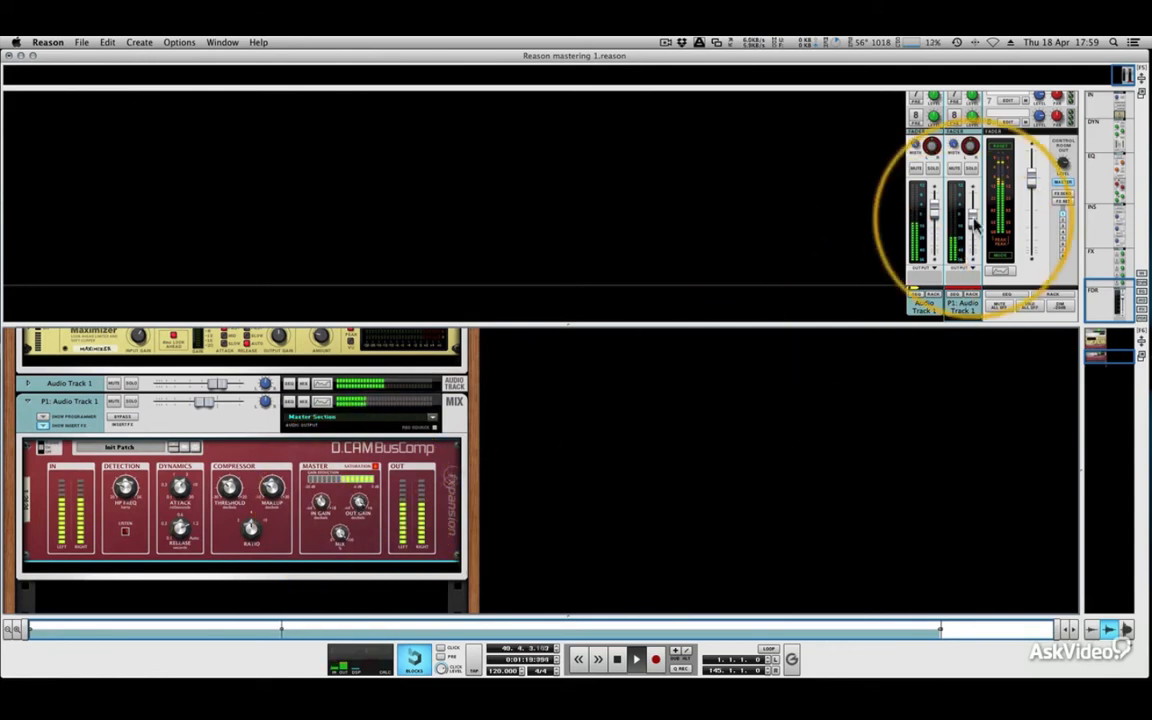
Compare the mix with the P1 parallel channel muted and unmuted, and set its fader to about -8.98 dB.
mouse_move(975, 224)
left_mouse_down()
mouse_move(978, 267)
mouse_move(978, 216)
left_mouse_up()
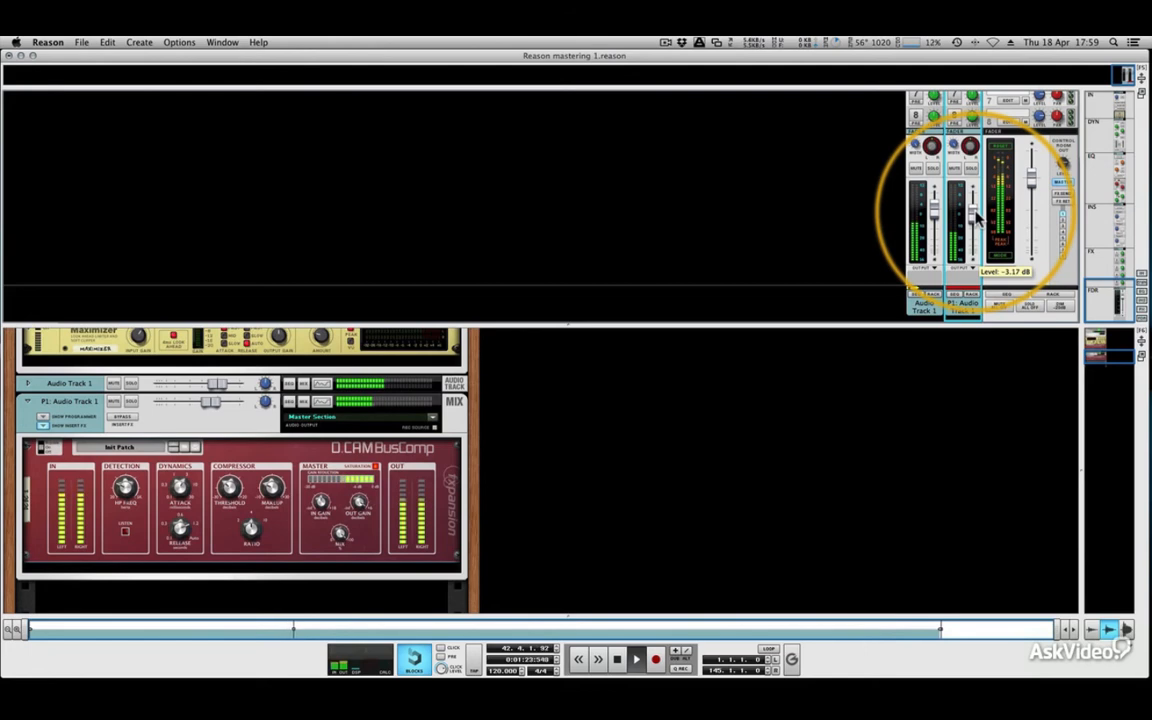
left_click(955, 169)
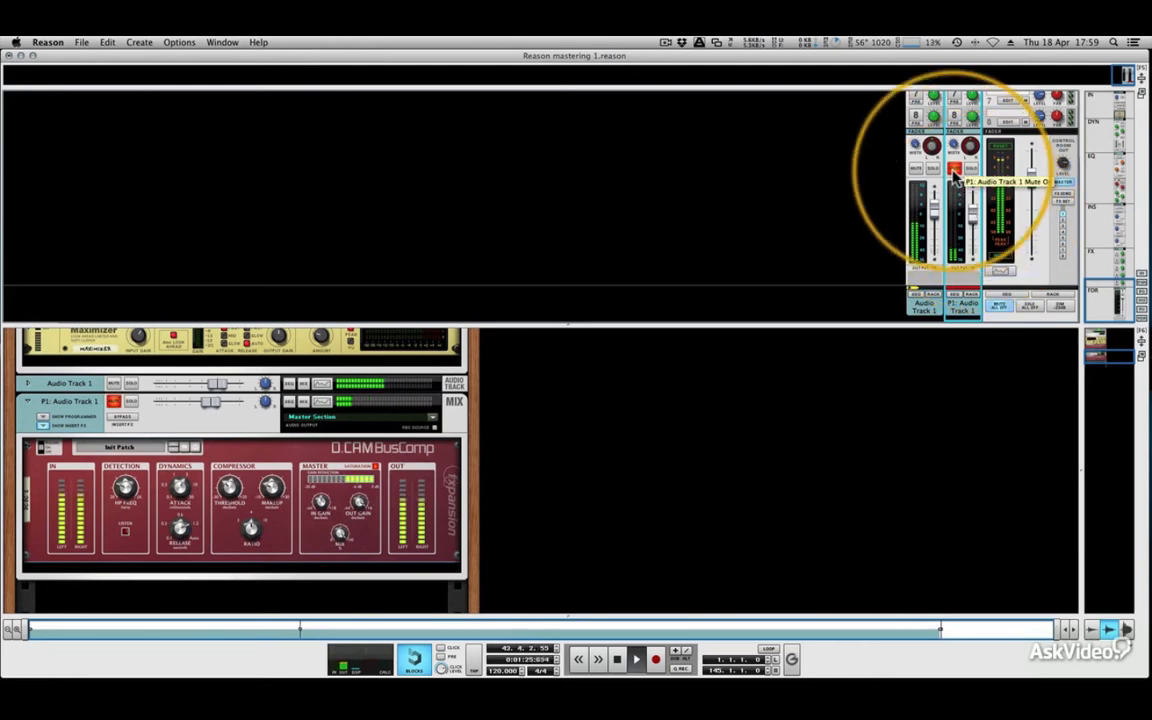
left_click(955, 170)
left_click_drag(968, 212, 971, 217)
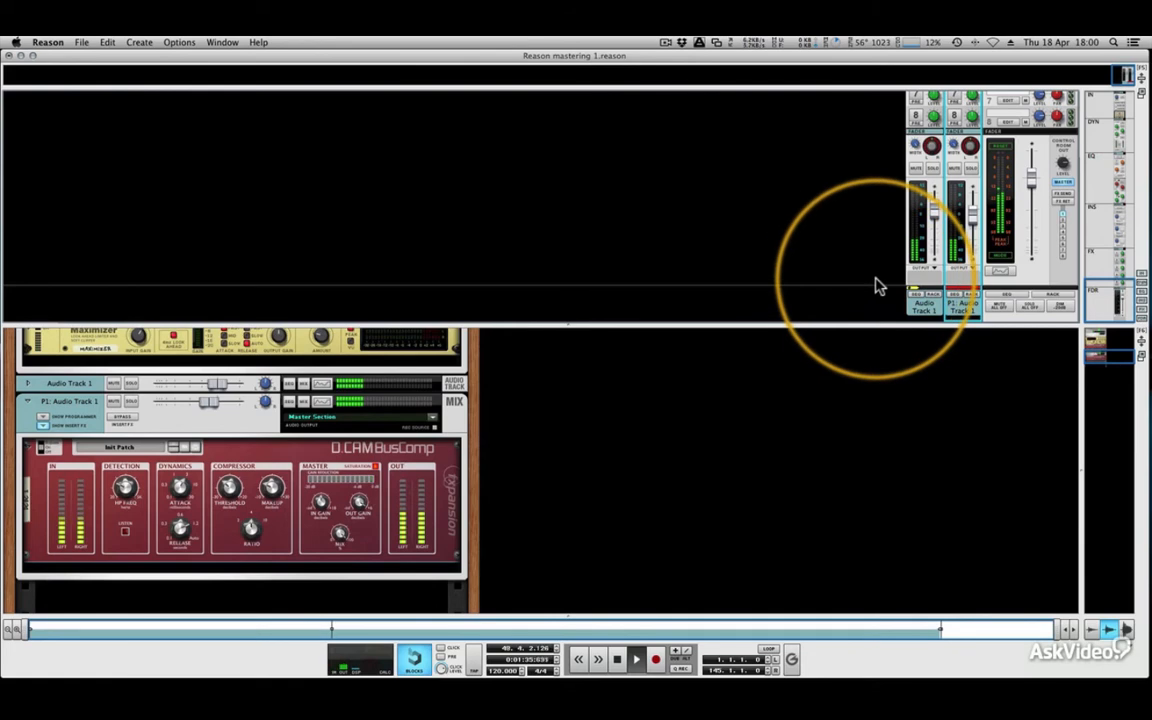
left_click_drag(975, 222, 971, 234)
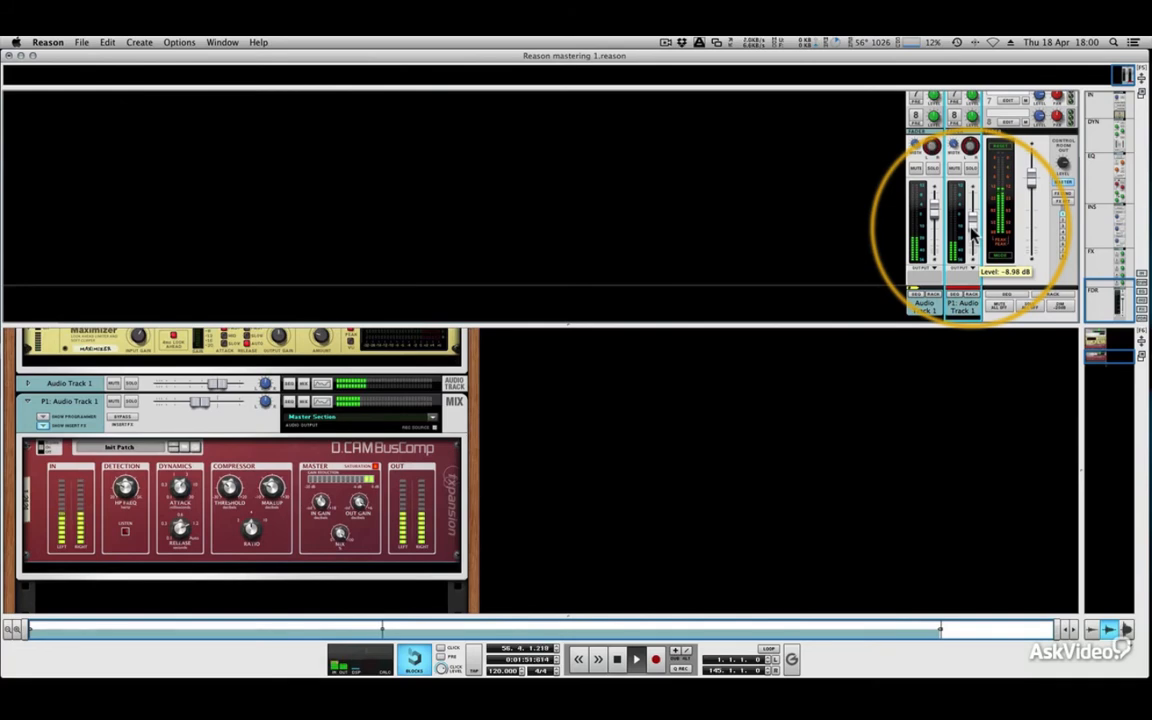
Create a second parallel channel from the P1 channel and lower the new channel's fader.
right_click(960, 314)
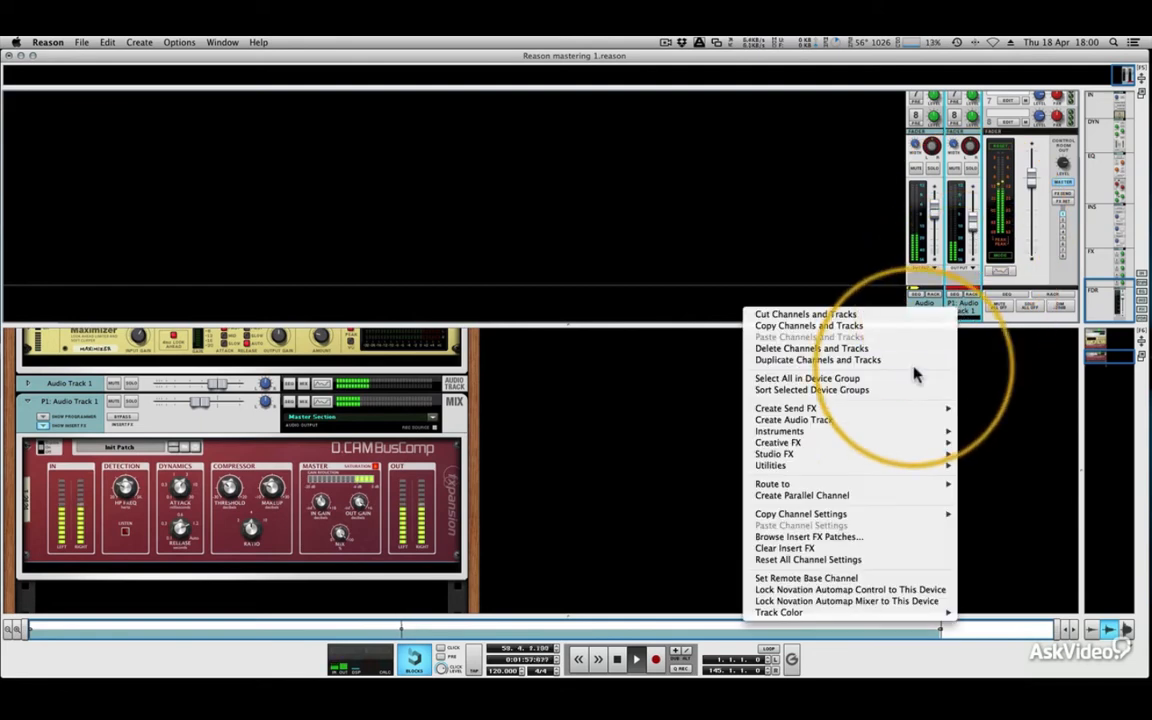
left_click(884, 505)
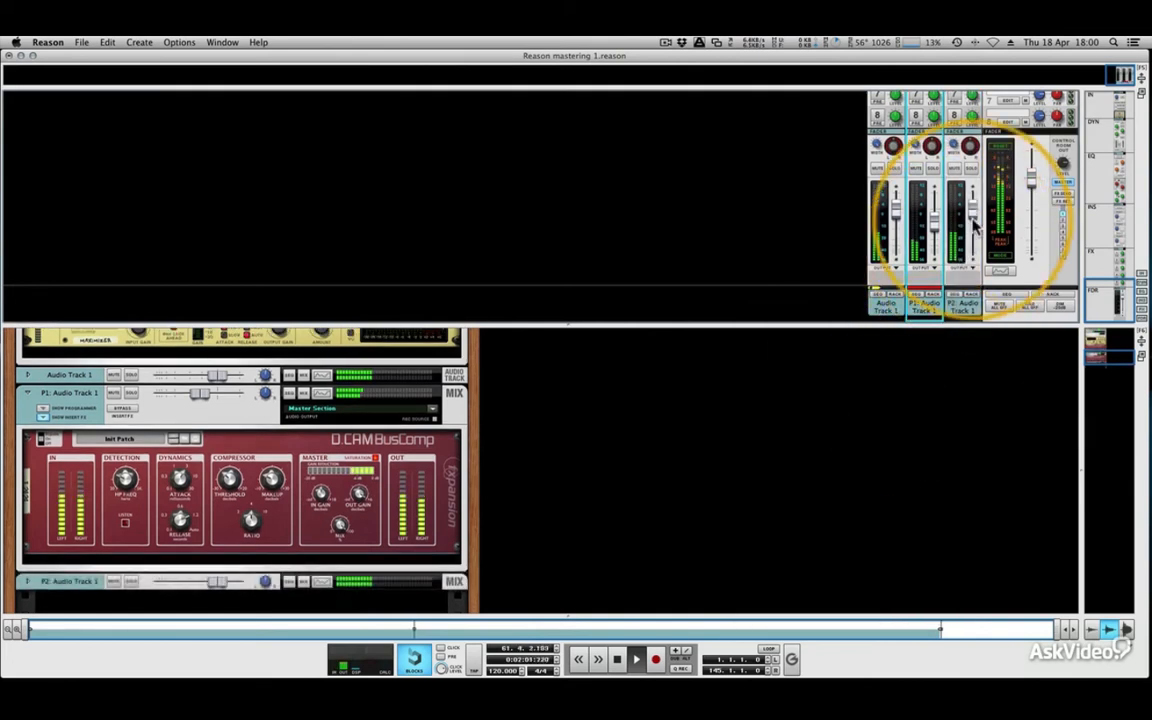
left_click_drag(973, 239, 973, 246)
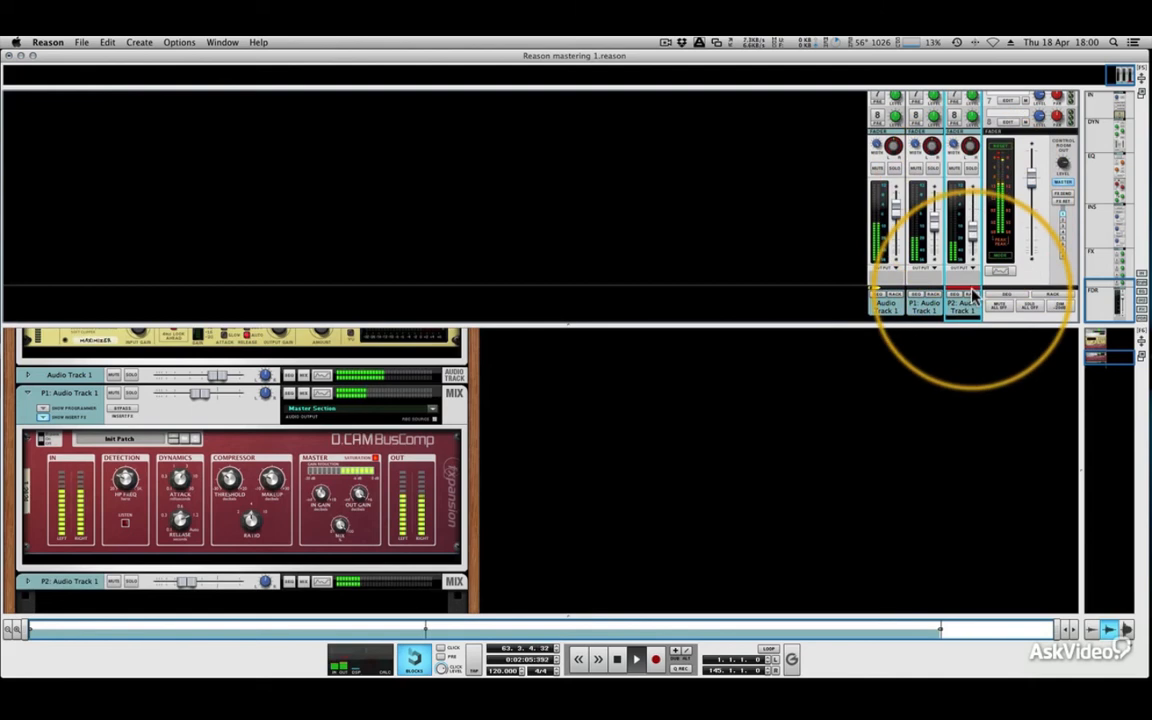
Show the insert effects of the P2 parallel channel in the rack and add a Softube Trident A-Range EQ.
scroll(220, 470, "down", 3)
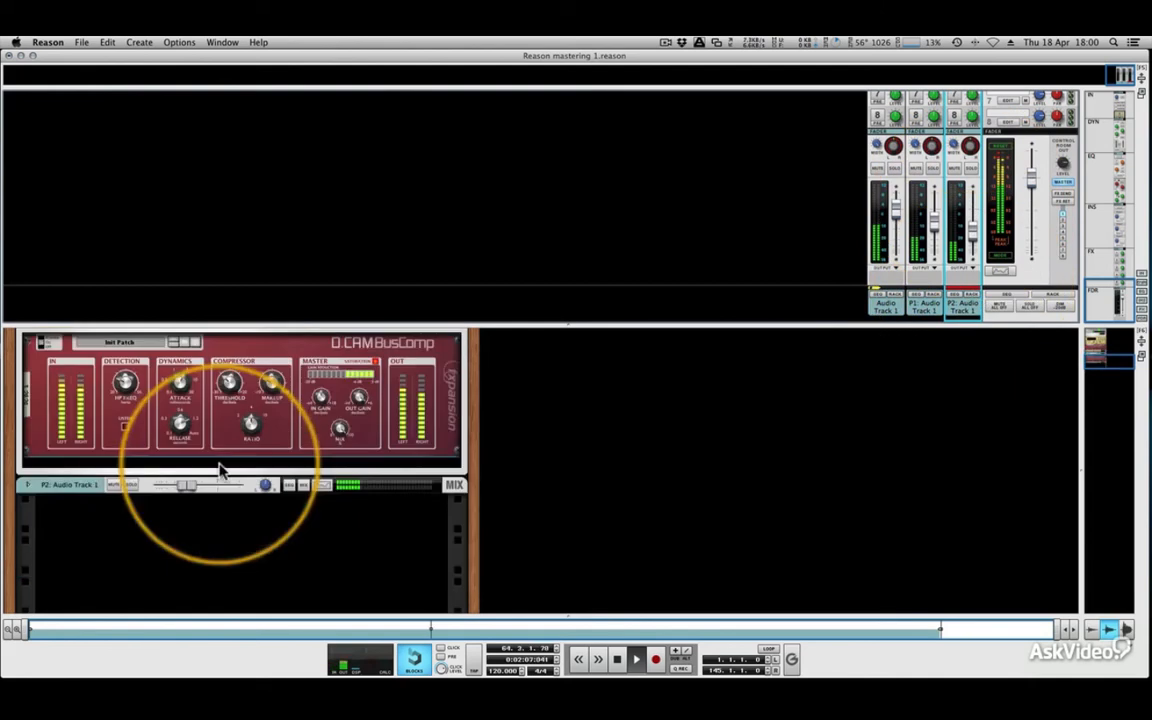
left_click(28, 484)
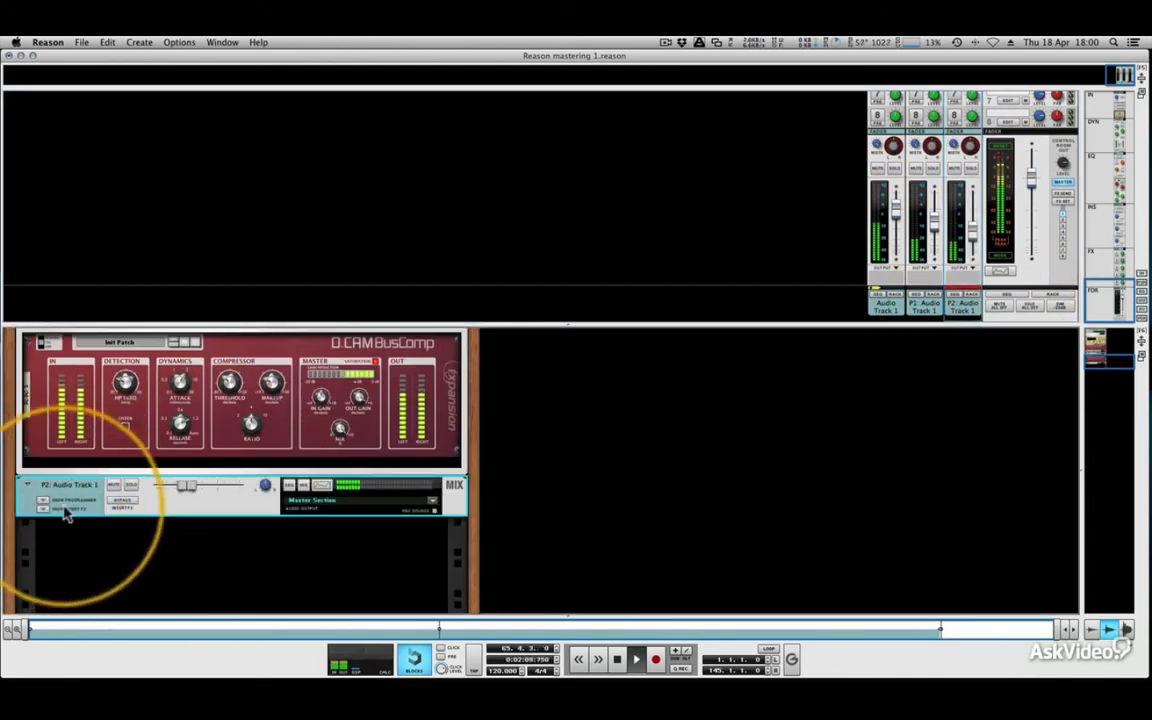
left_click(50, 509)
right_click(58, 532)
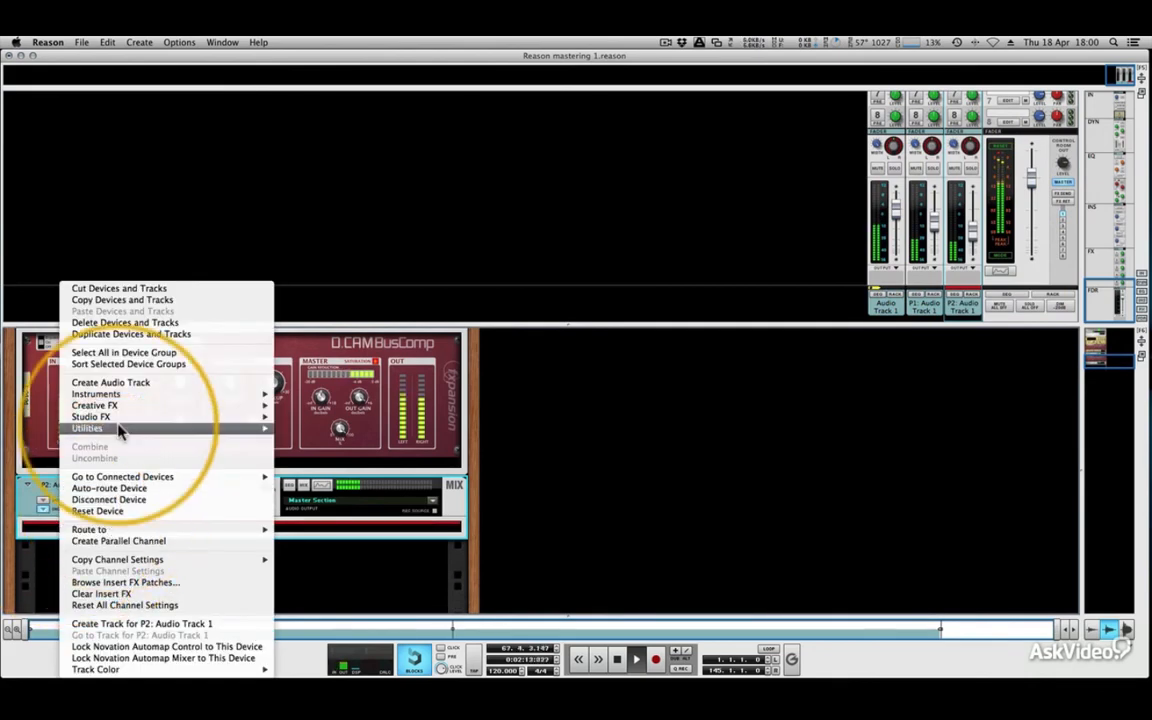
mouse_move(163, 420)
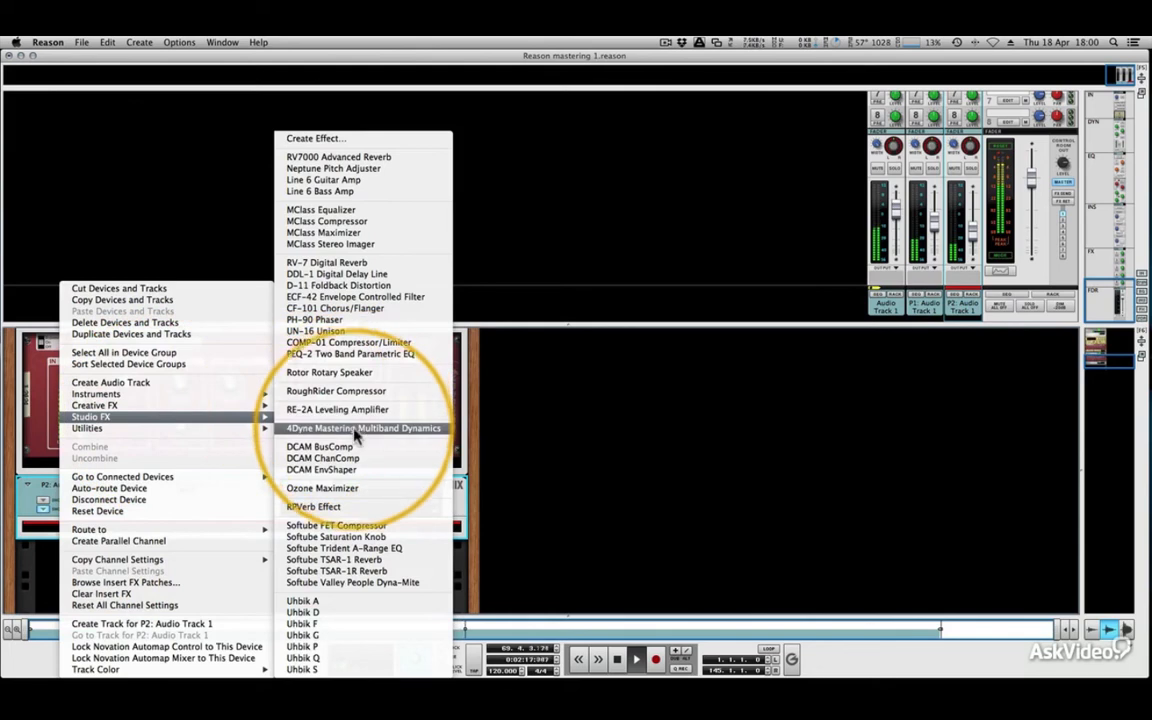
left_click(356, 547)
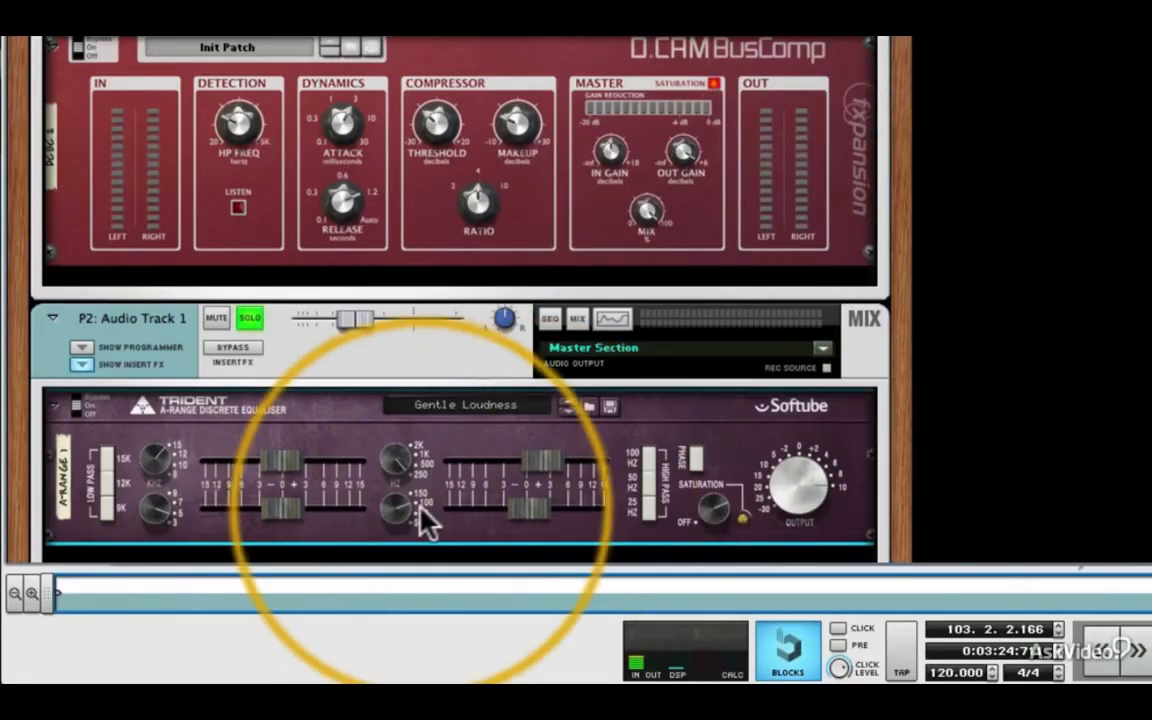
Shape the P2 Trident EQ with the low frequency at 100 Hz, a boosted low gain and saturation at 0.50 during playback.
mouse_move(397, 512)
left_mouse_down()
mouse_move(390, 530)
mouse_move(388, 519)
left_mouse_up()
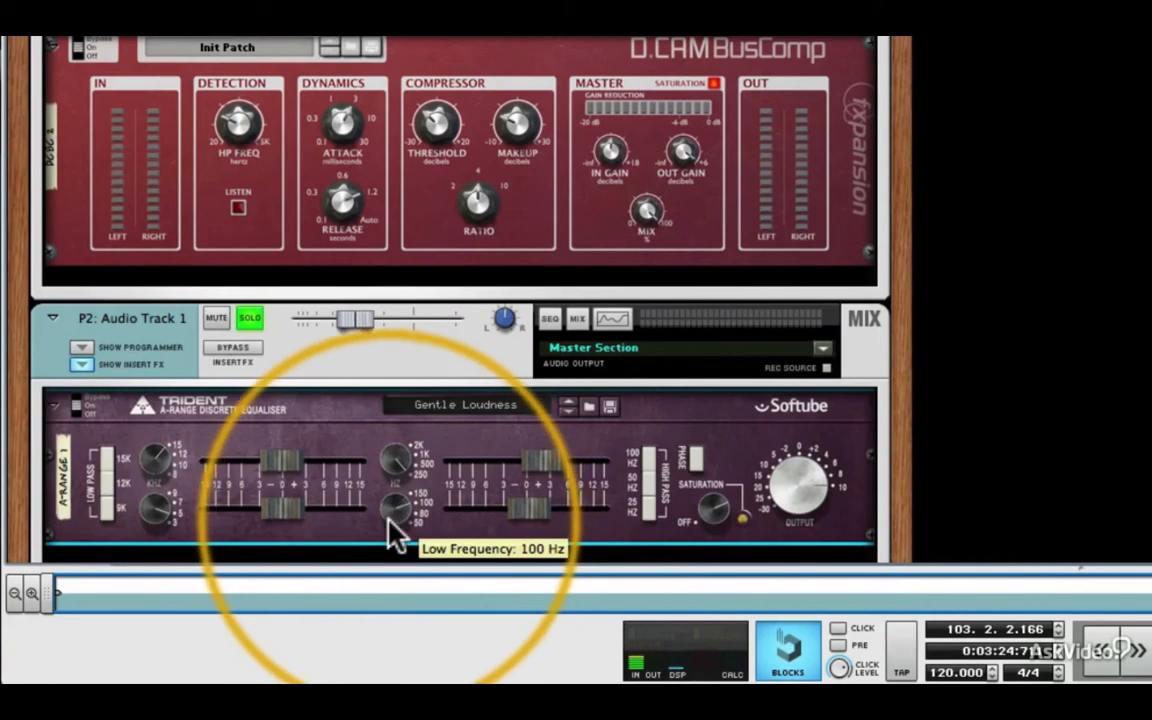
left_click_drag(555, 509, 527, 478)
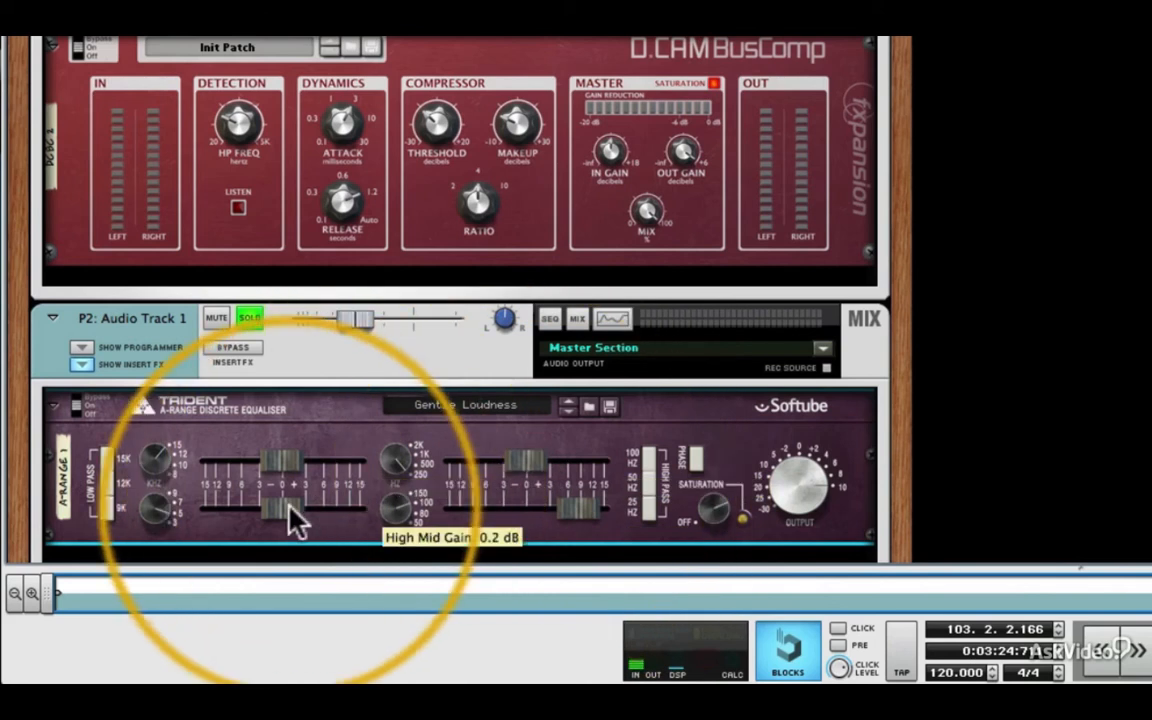
key("space")
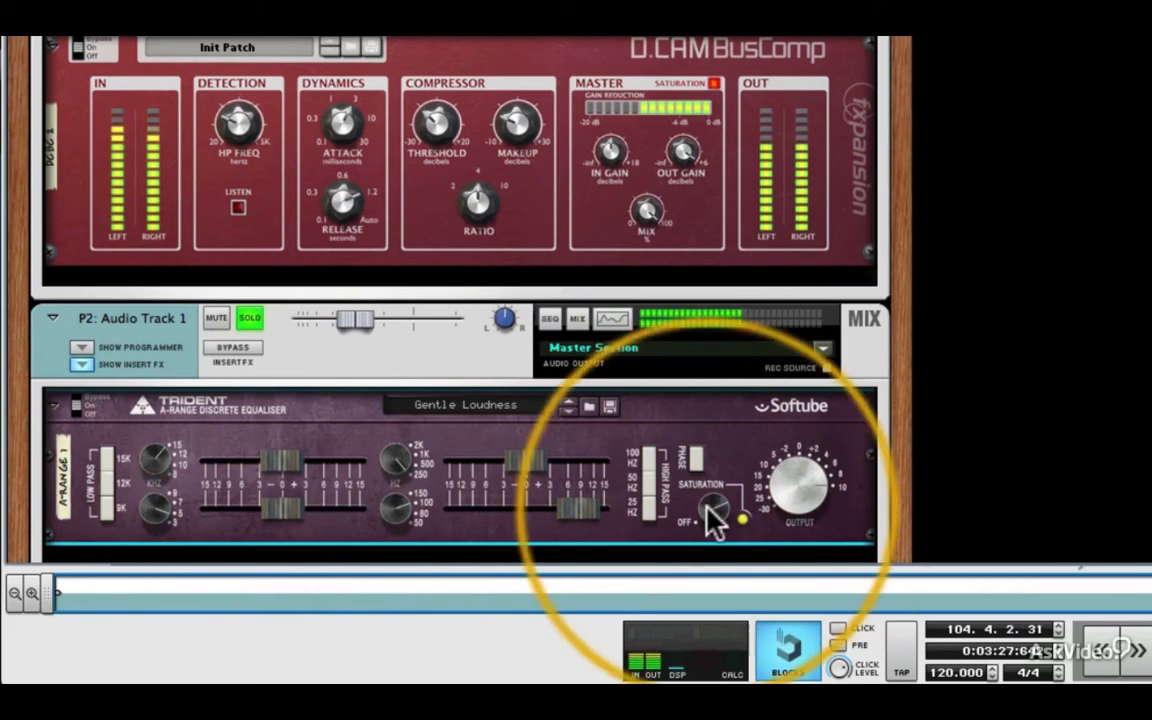
left_click_drag(706, 527, 706, 521)
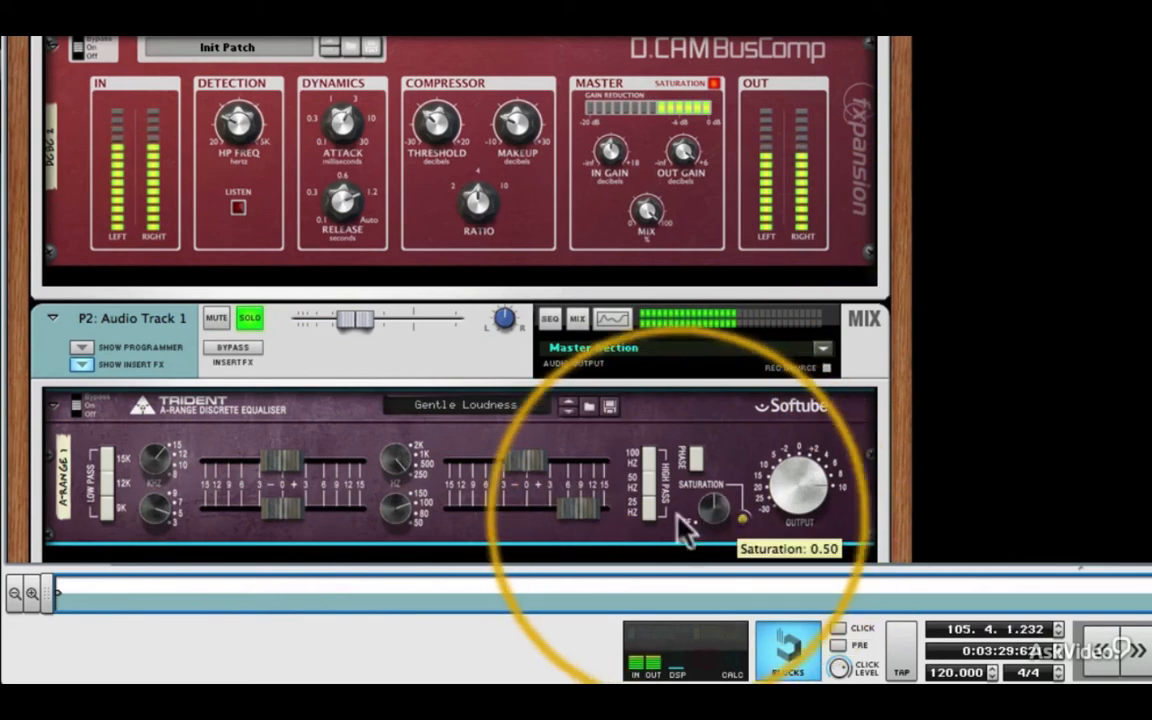
left_click_drag(645, 500, 646, 460)
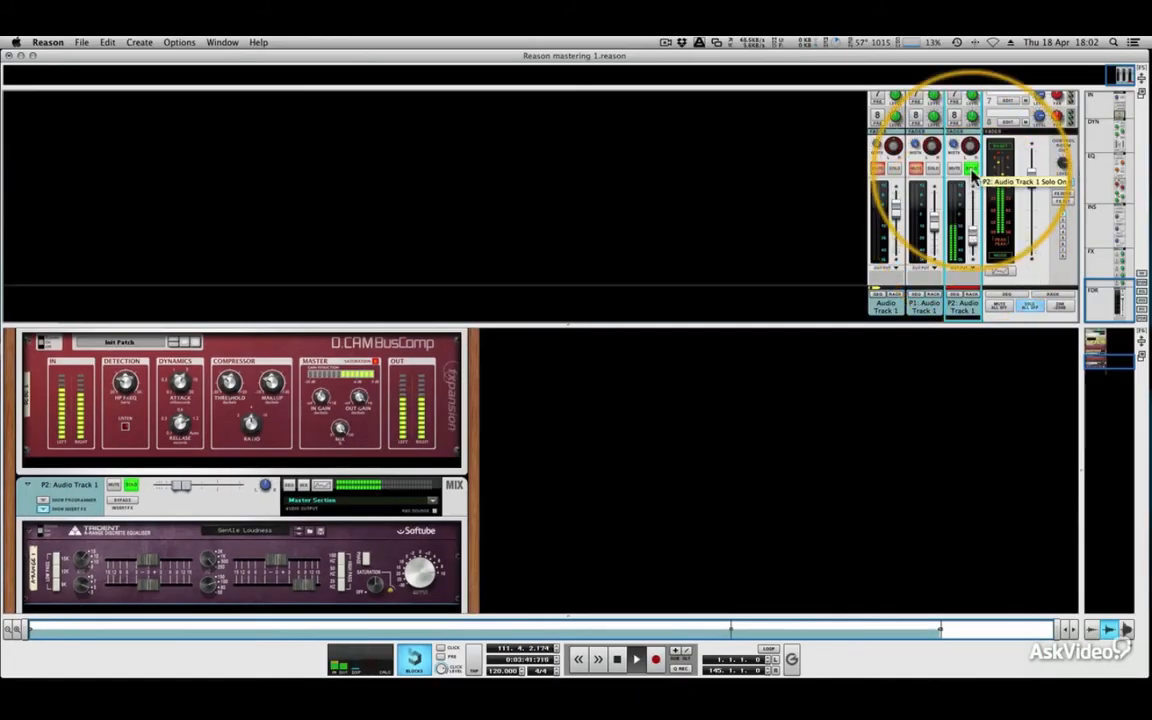
Lower the P2 channel's fader out of solo and compare the mix with both parallel channels muted and unmuted.
left_click(971, 168)
left_click_drag(975, 253, 973, 249)
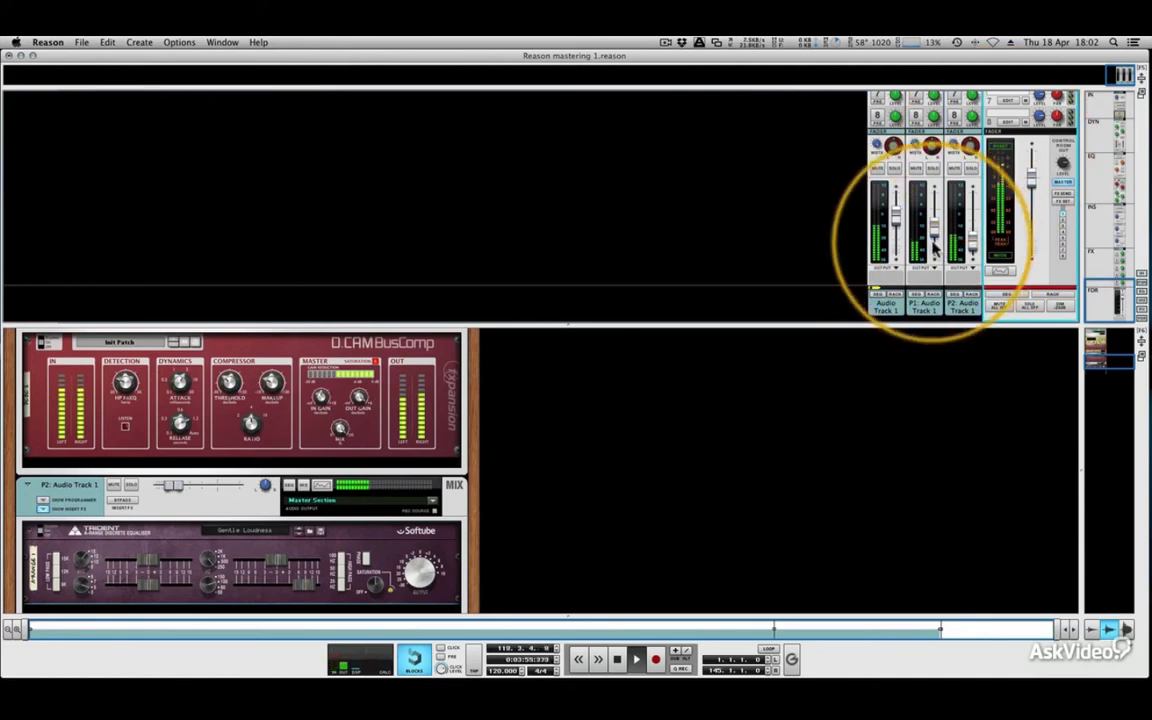
left_click(954, 168)
left_click(916, 168)
left_click(916, 168)
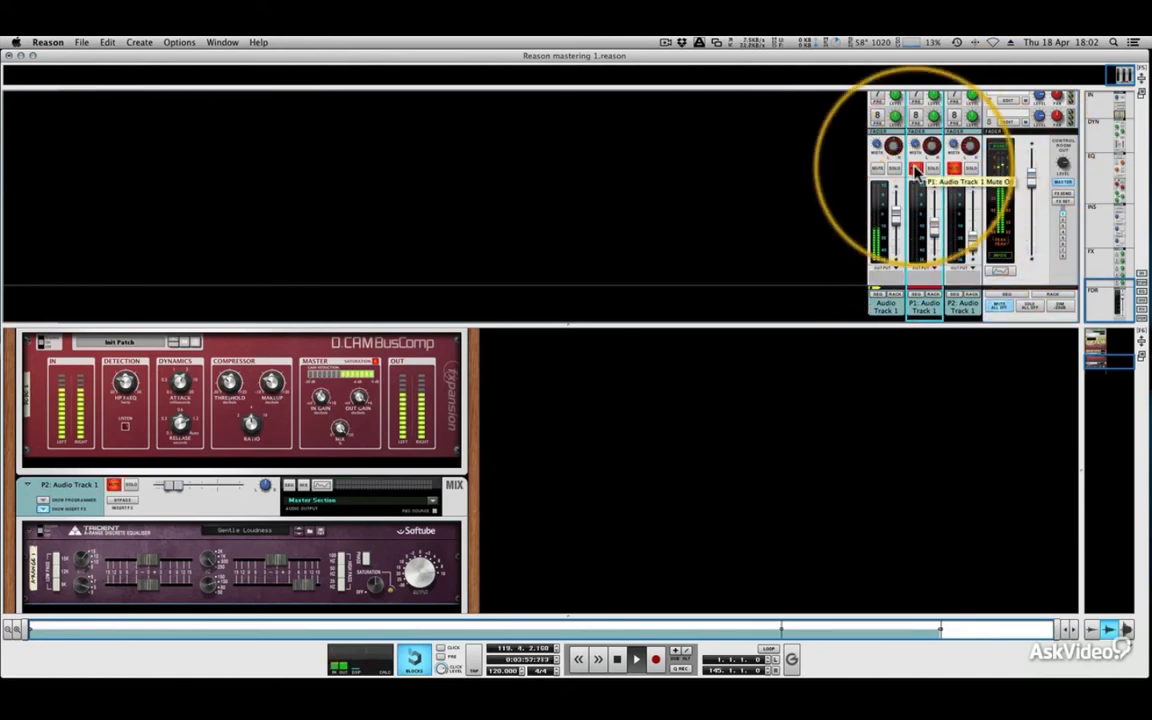
left_click(953, 168)
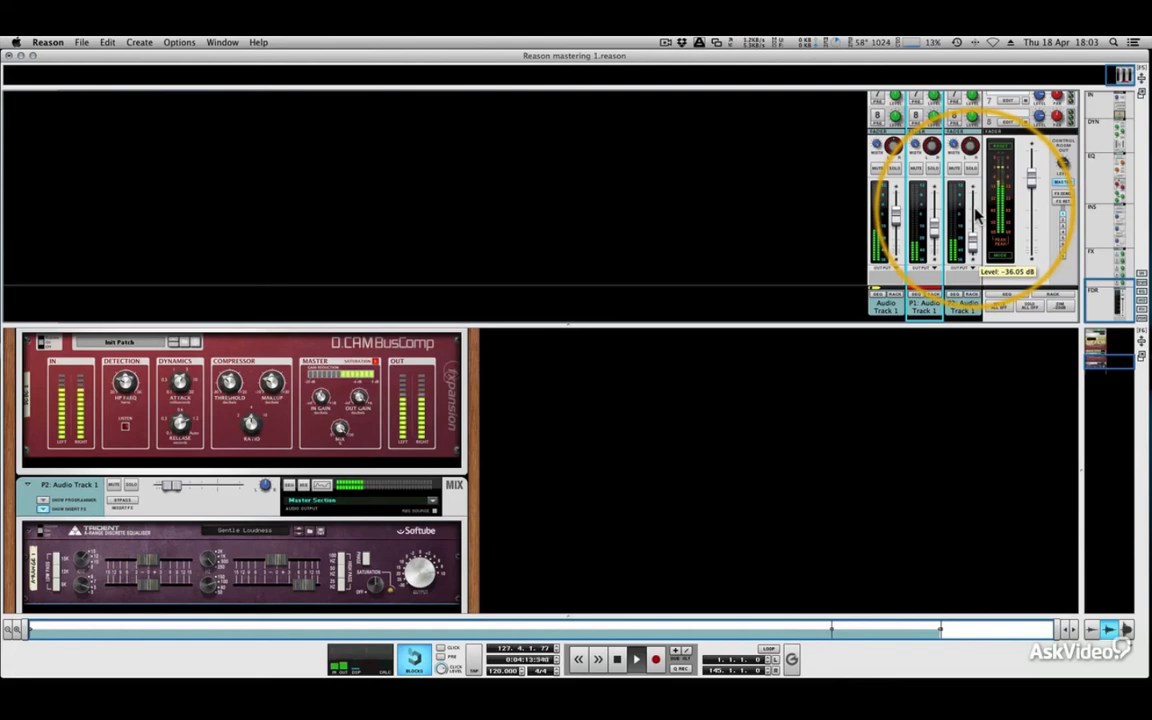
Review the master section's insert effects in the rack and restart playback from bar 34.
key("F6")
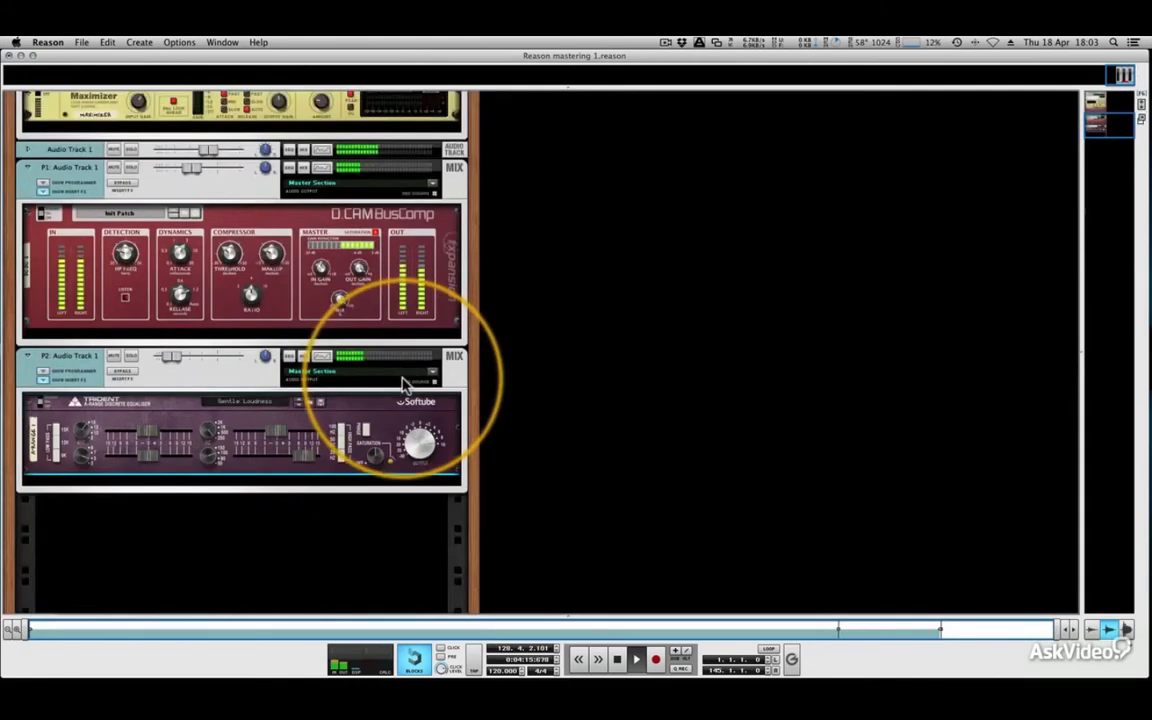
scroll(404, 384, "up", 10)
scroll(390, 400, "down", 1)
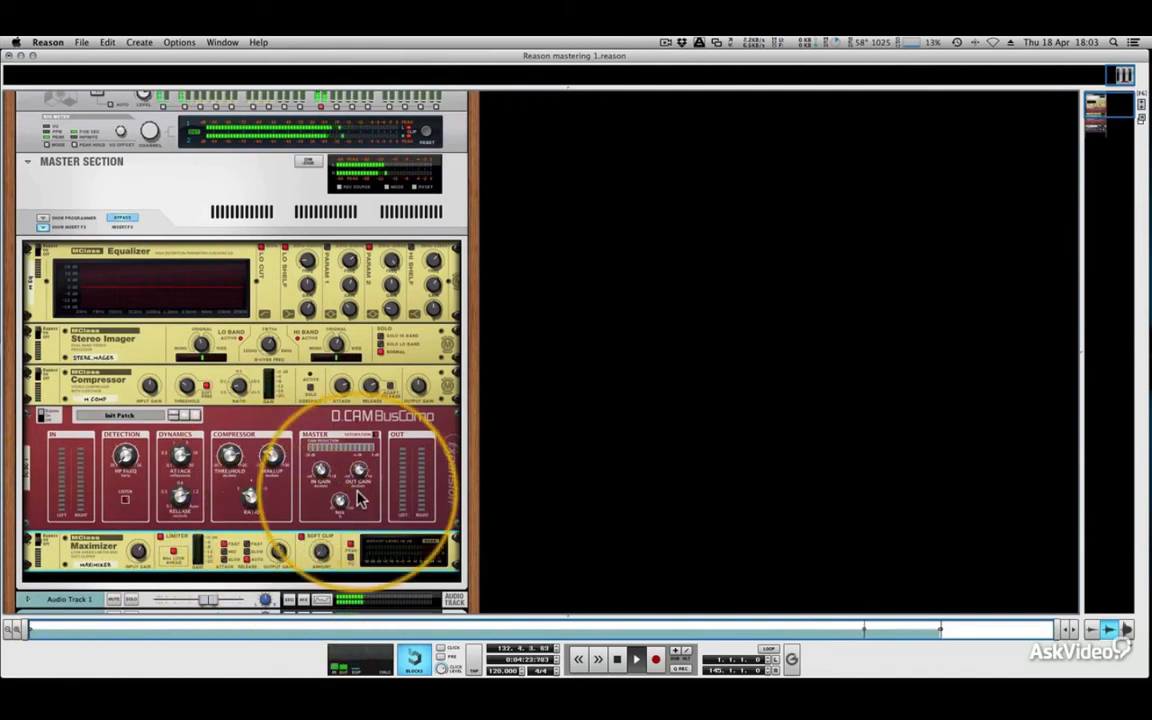
key("F7")
left_click(358, 148)
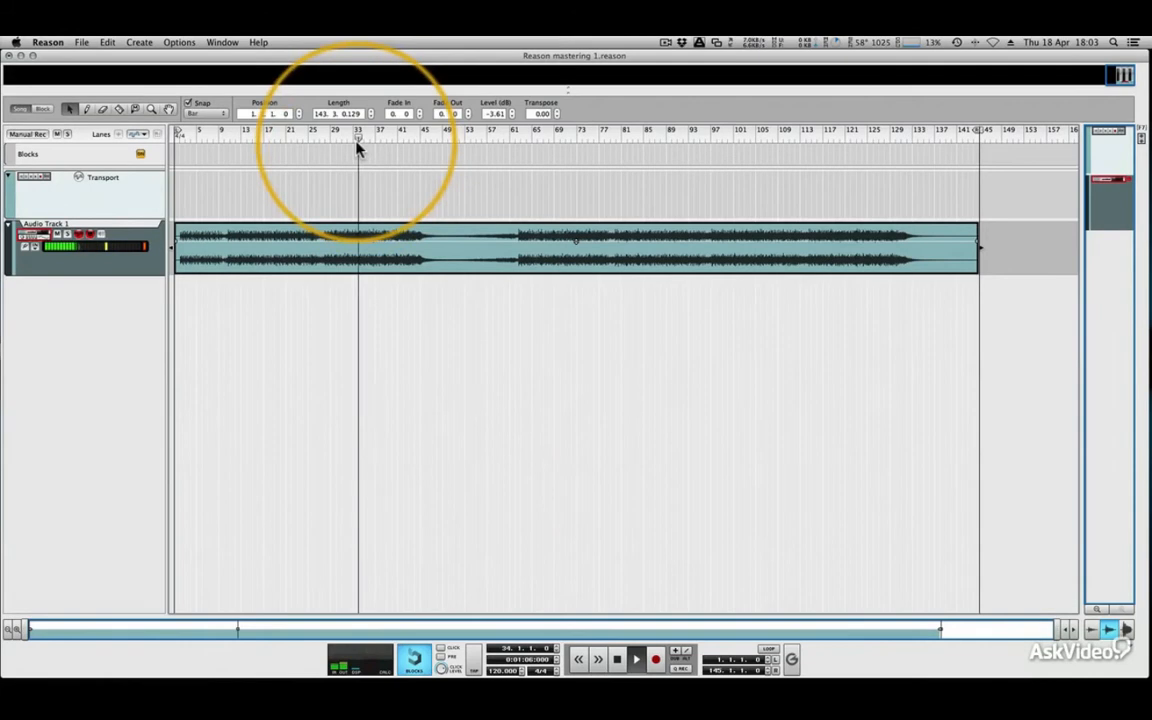
key("F6")
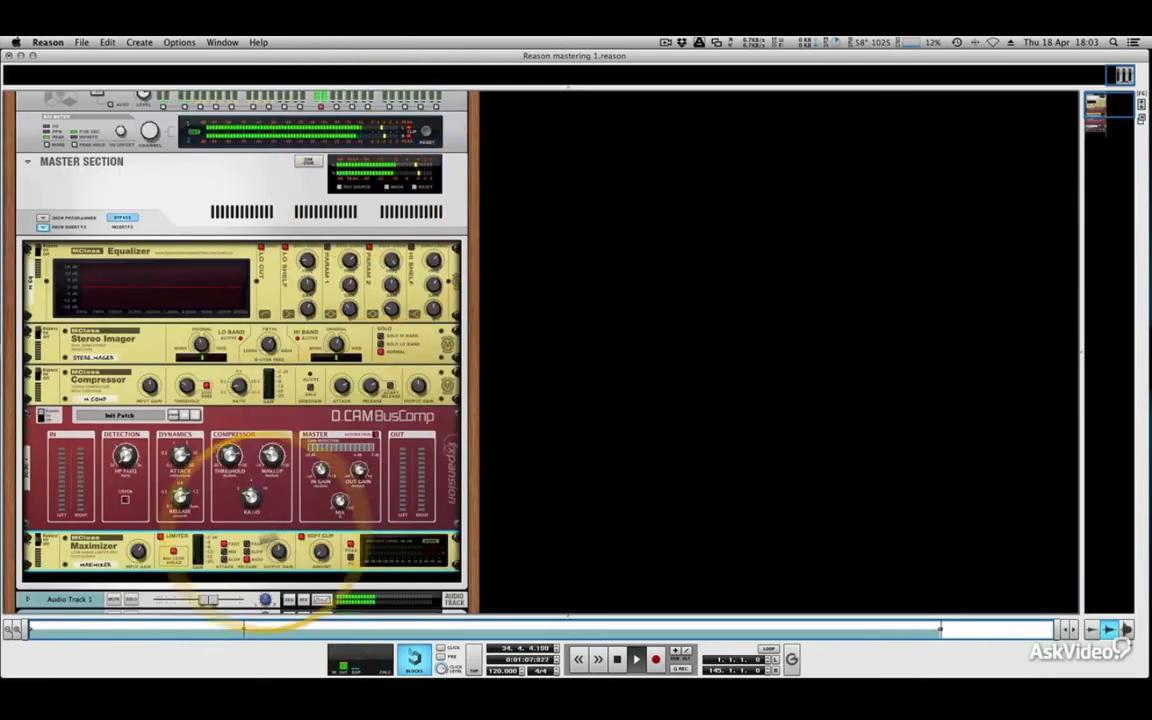
Activate the master section's insert effects, including the MClass Equalizer and Compressor, and adjust the Maximizer's input gain.
left_click(38, 251)
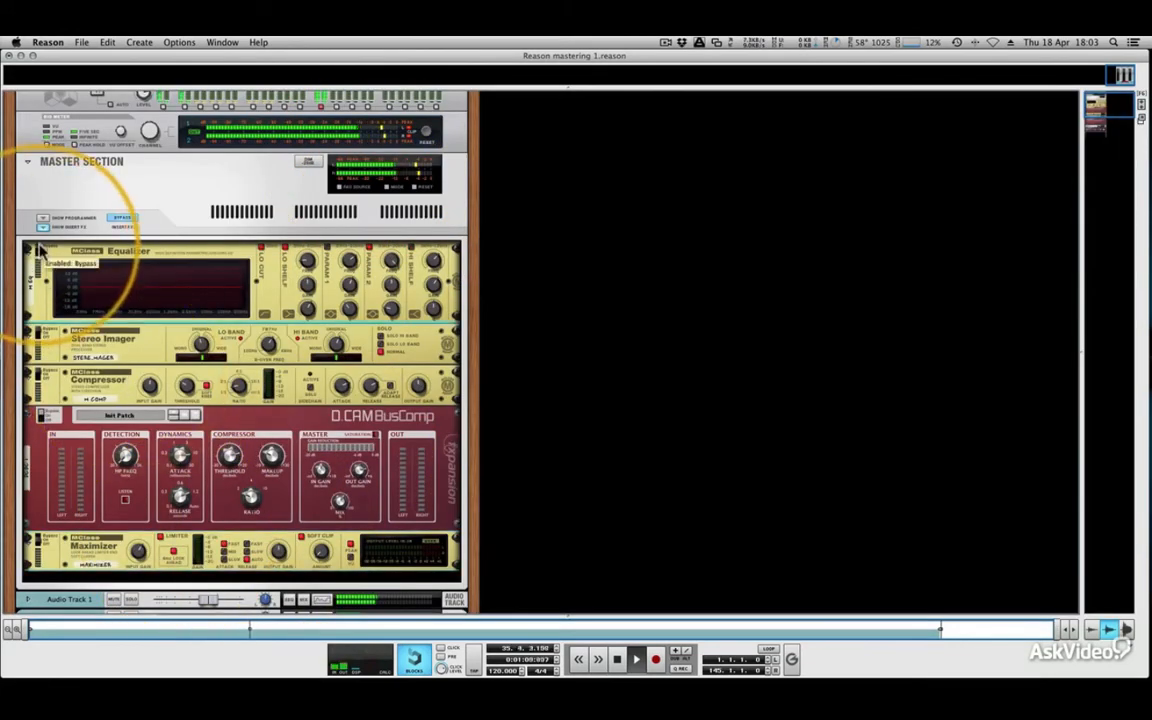
left_click(41, 380)
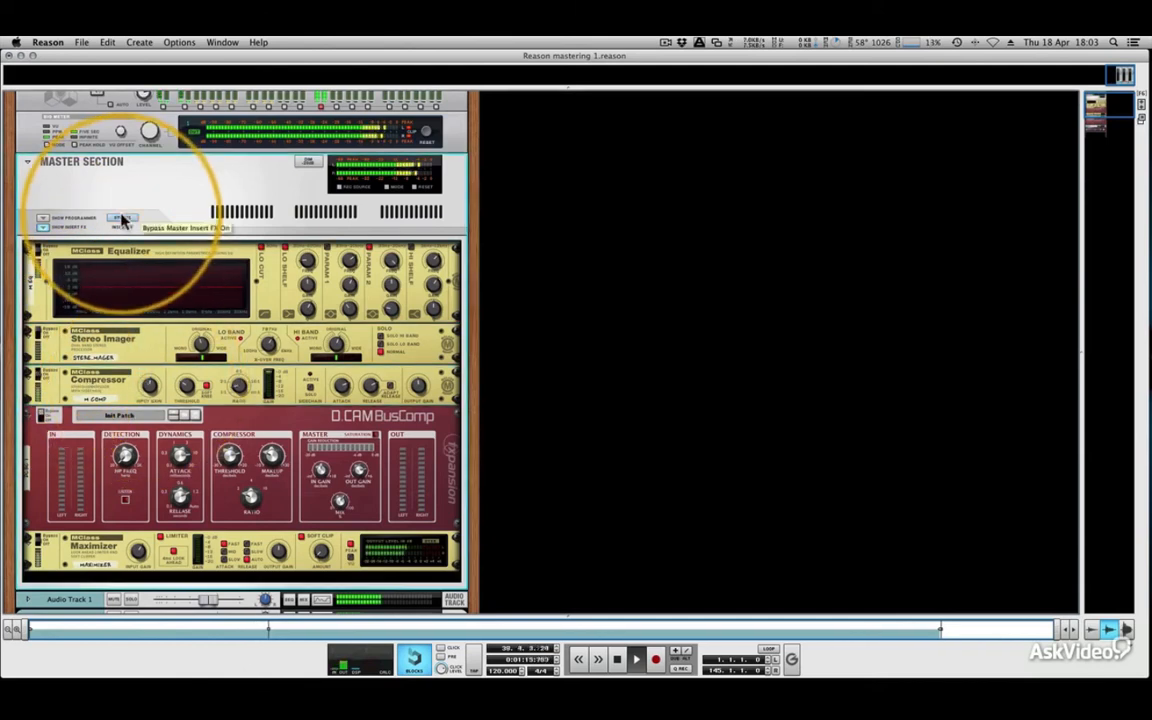
left_click(138, 550)
left_click_drag(138, 551, 138, 548)
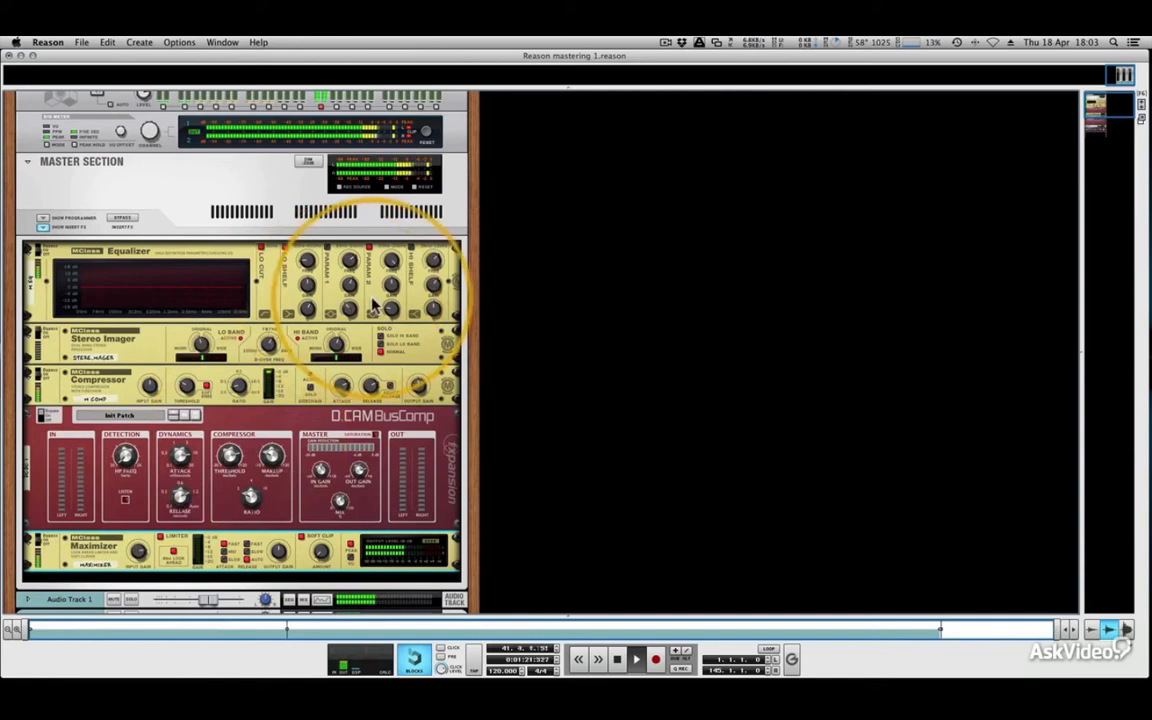
Enable the Hi Shelf band of the master MClass Equalizer, set its gain to 0.3 dB and stop playback.
left_click(435, 306)
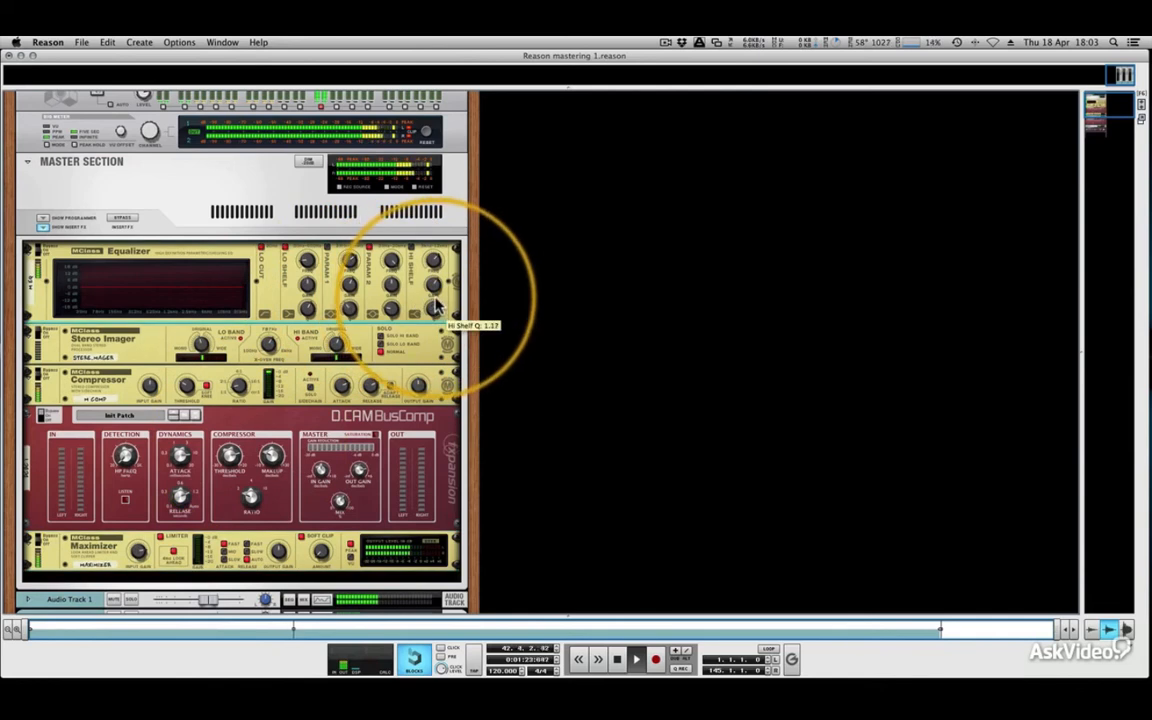
left_click(412, 248)
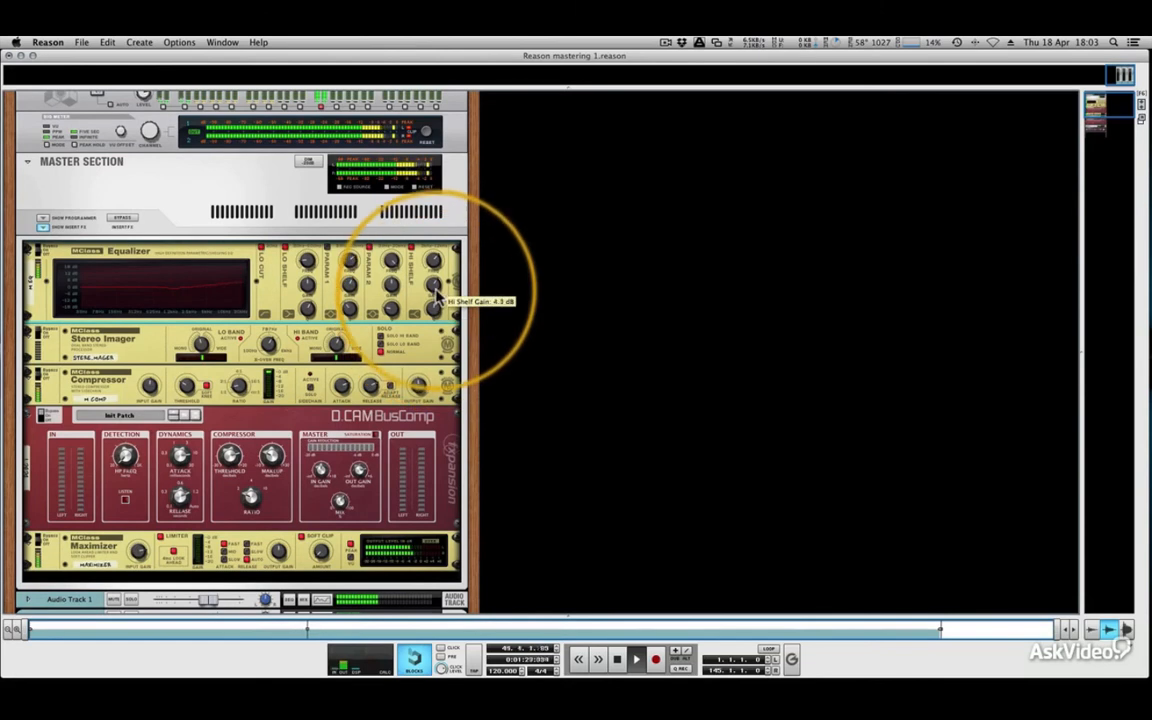
left_click_drag(436, 299, 437, 303)
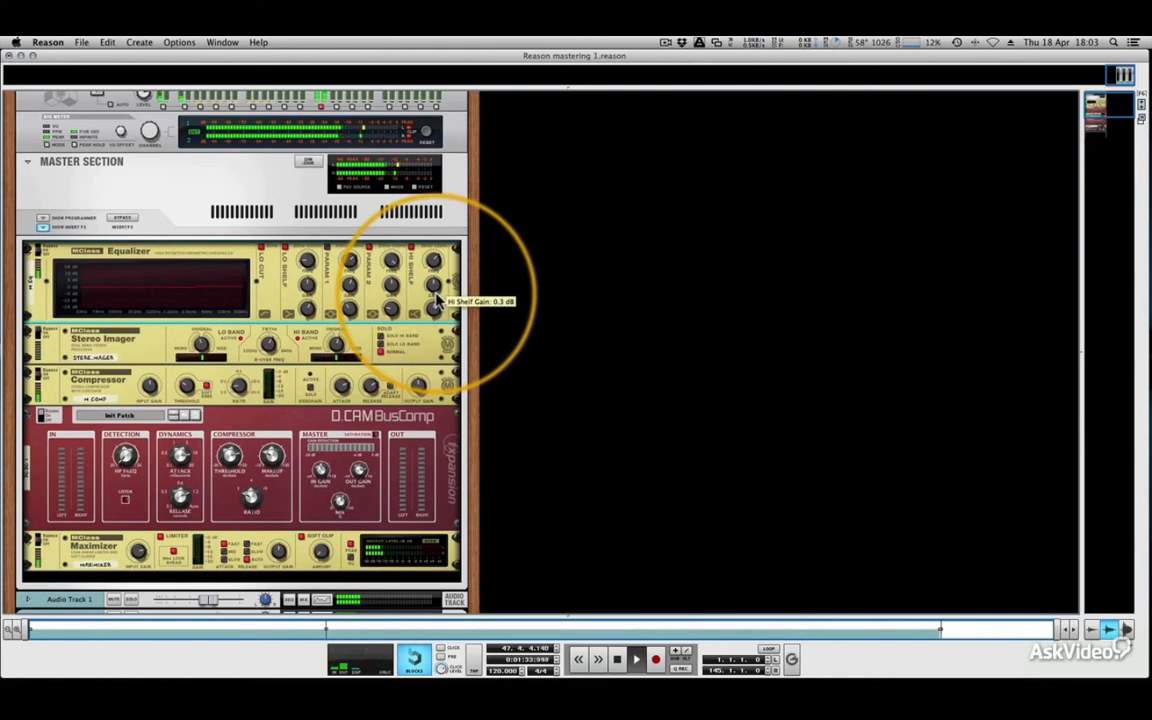
key("space")
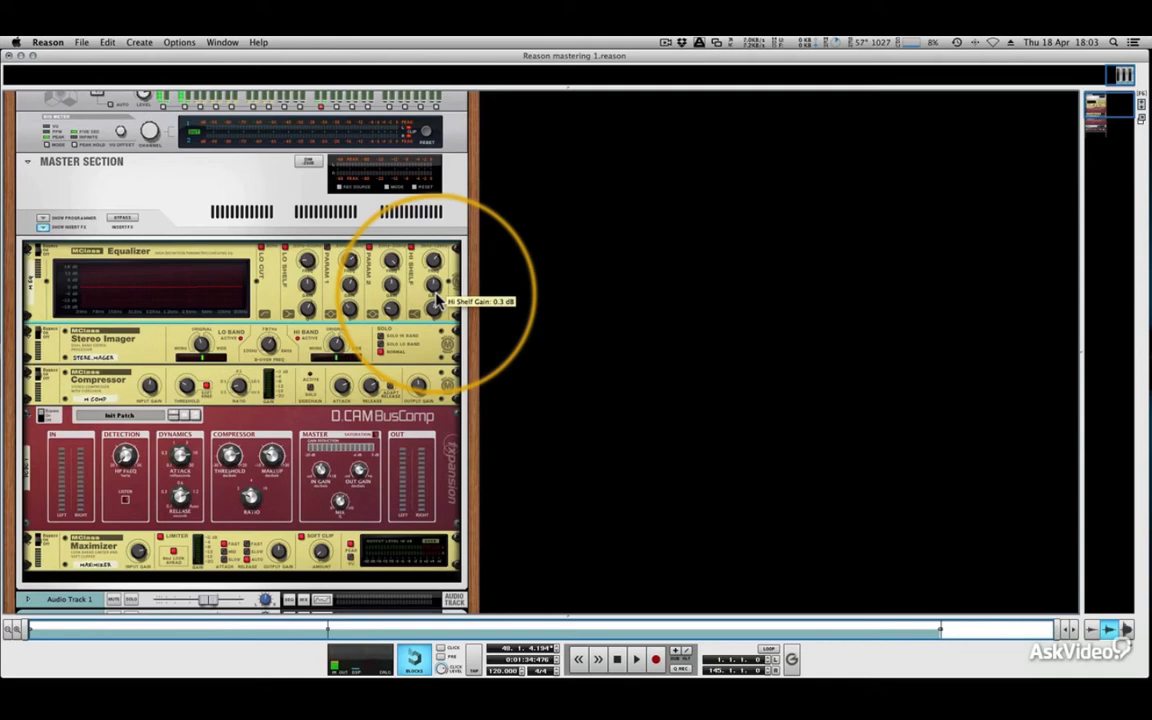
Switch to the browser, play the next course video, 33. Mastering EQ And Filters, and view it full screen.
mouse_move(1008, 555)
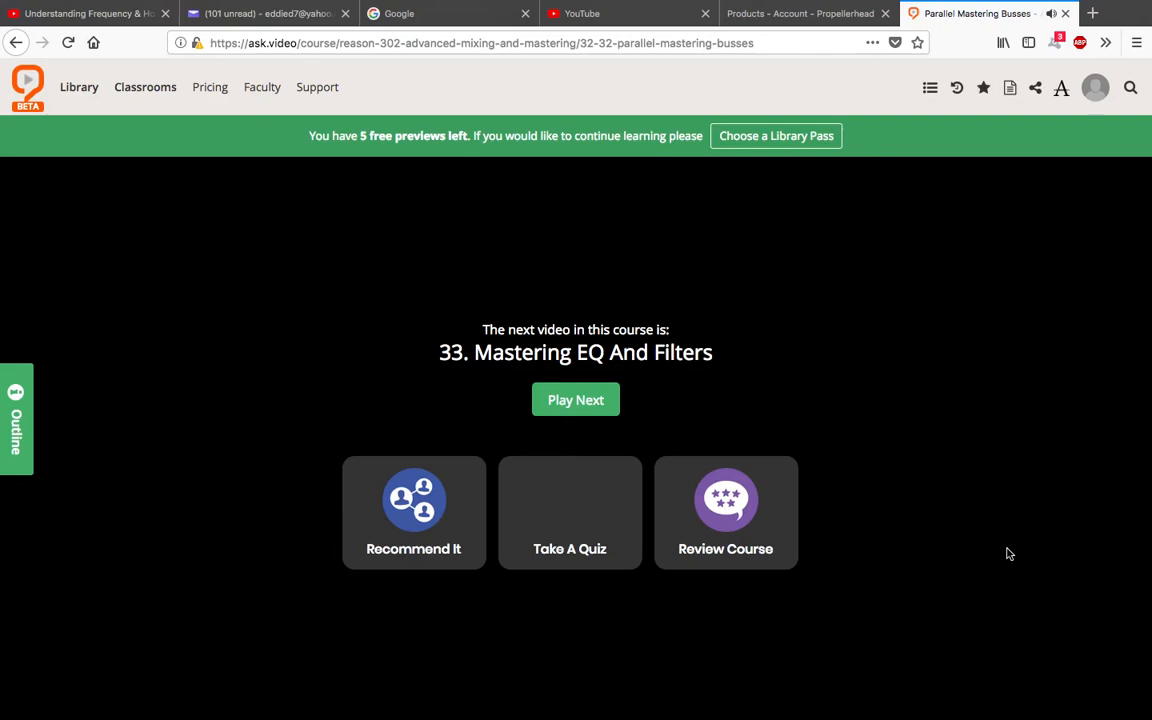
left_click(570, 408)
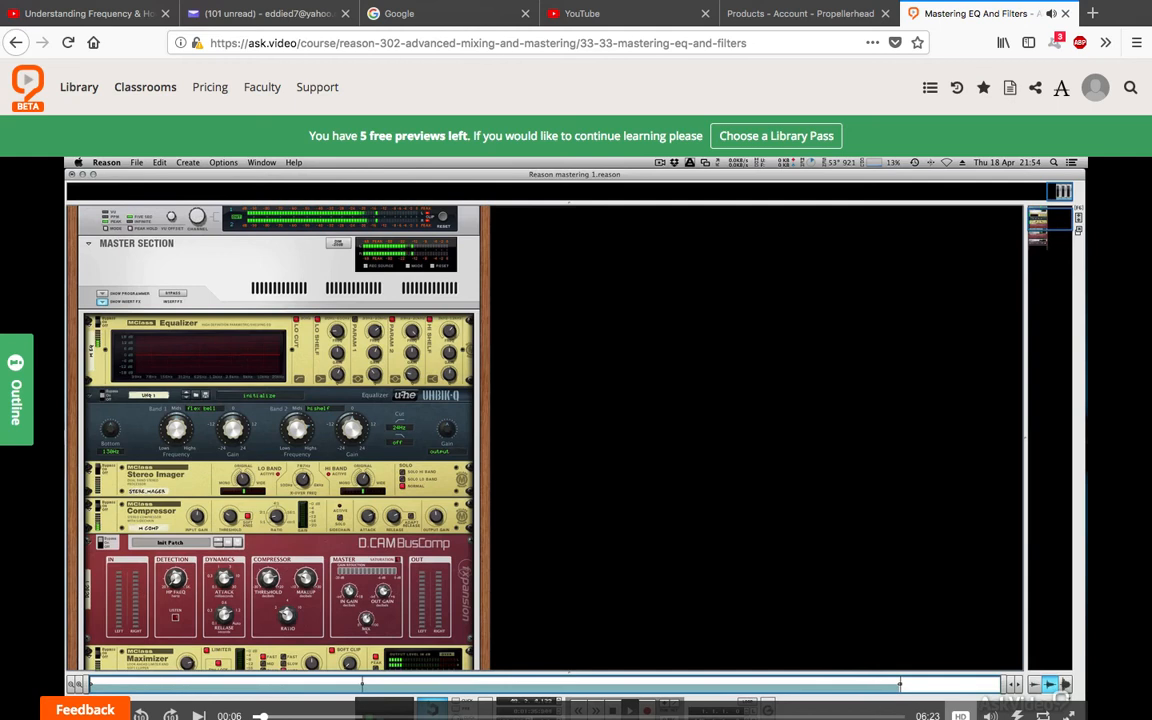
left_click(1071, 716)
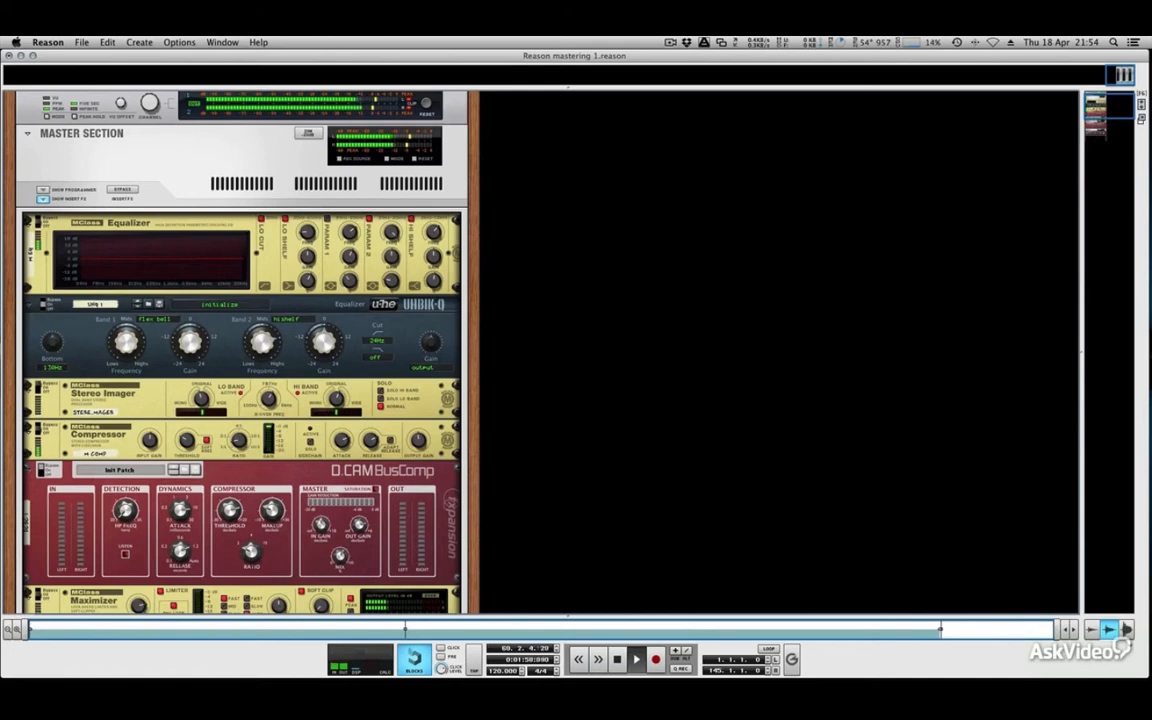
Compare the sound with the master MClass Equalizer's low cut filter switched off and back on.
mouse_move(691, 718)
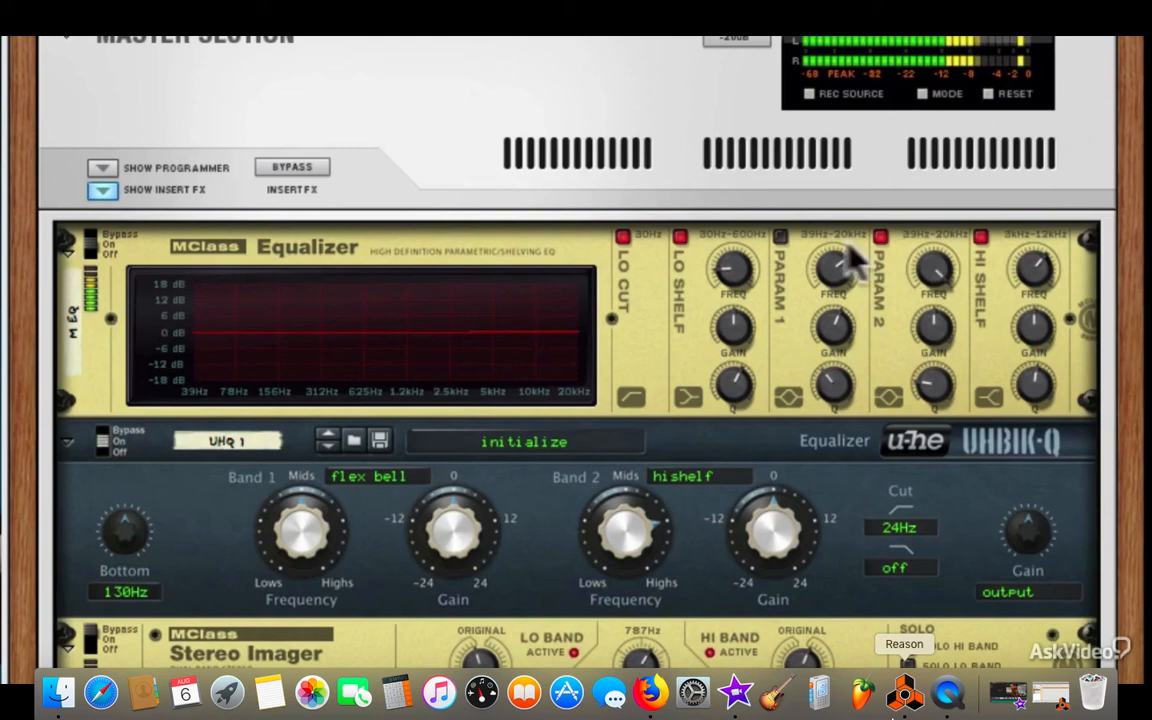
left_click(621, 238)
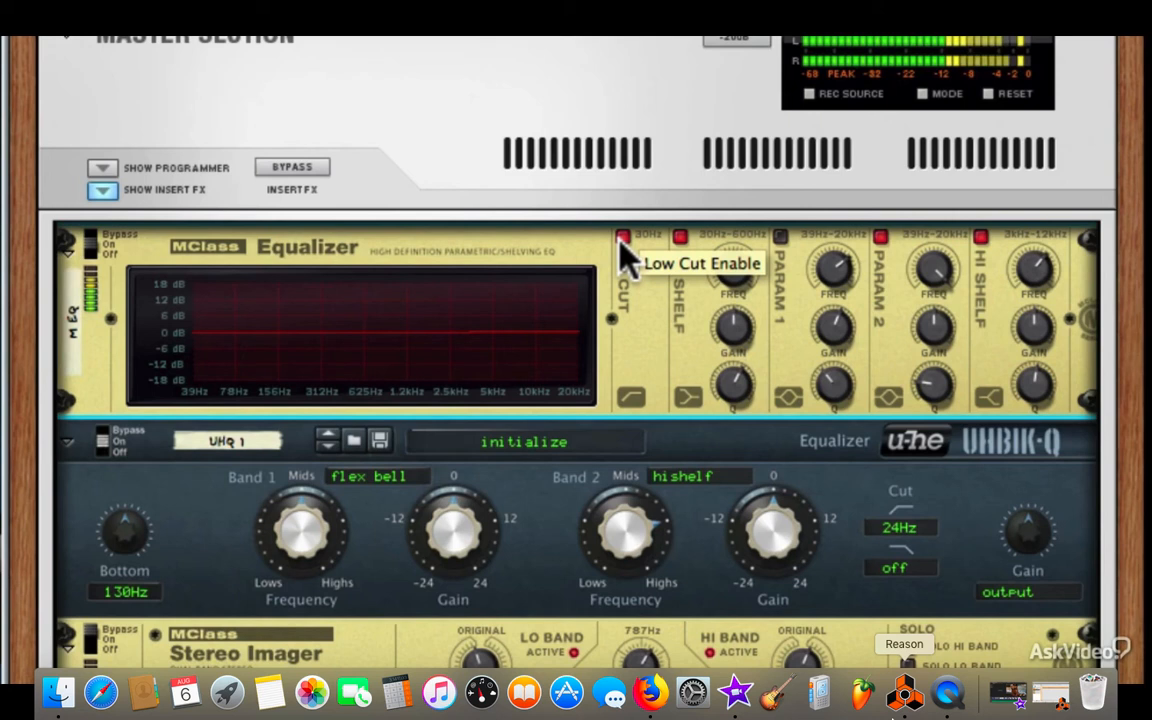
left_click(621, 238)
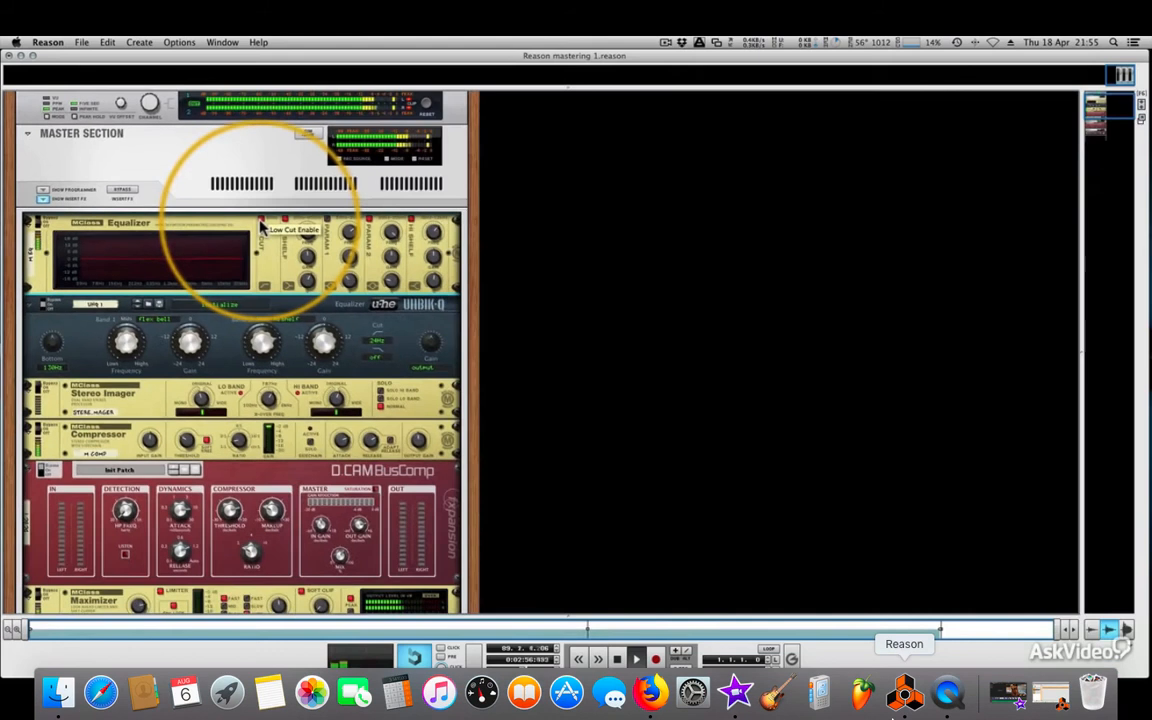
Mute the P1 and P2 parallel channels in the mixer.
key("F5")
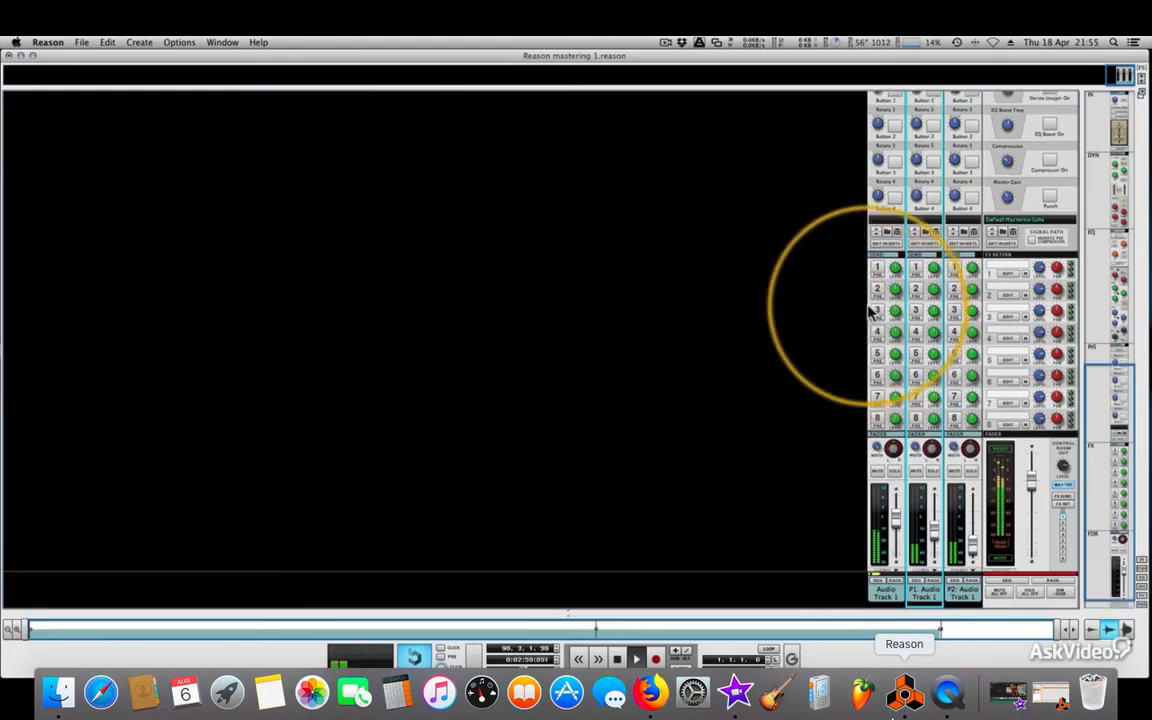
scroll(870, 312, "down", 1)
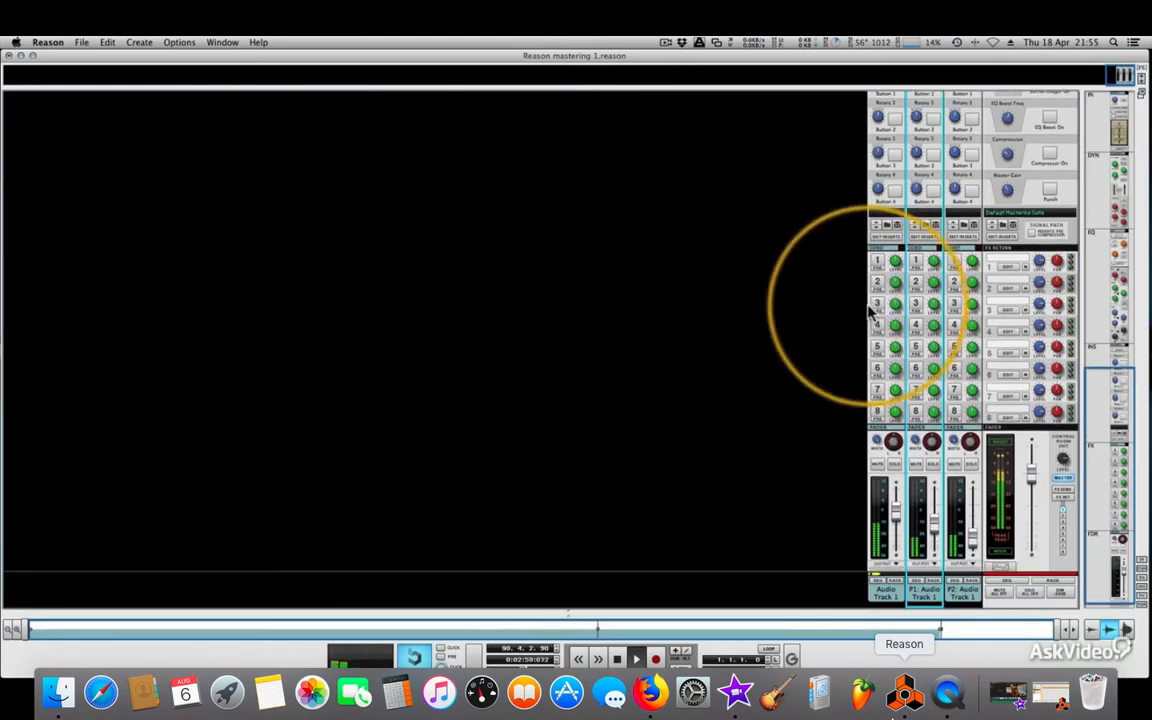
left_click(915, 463)
left_click(954, 463)
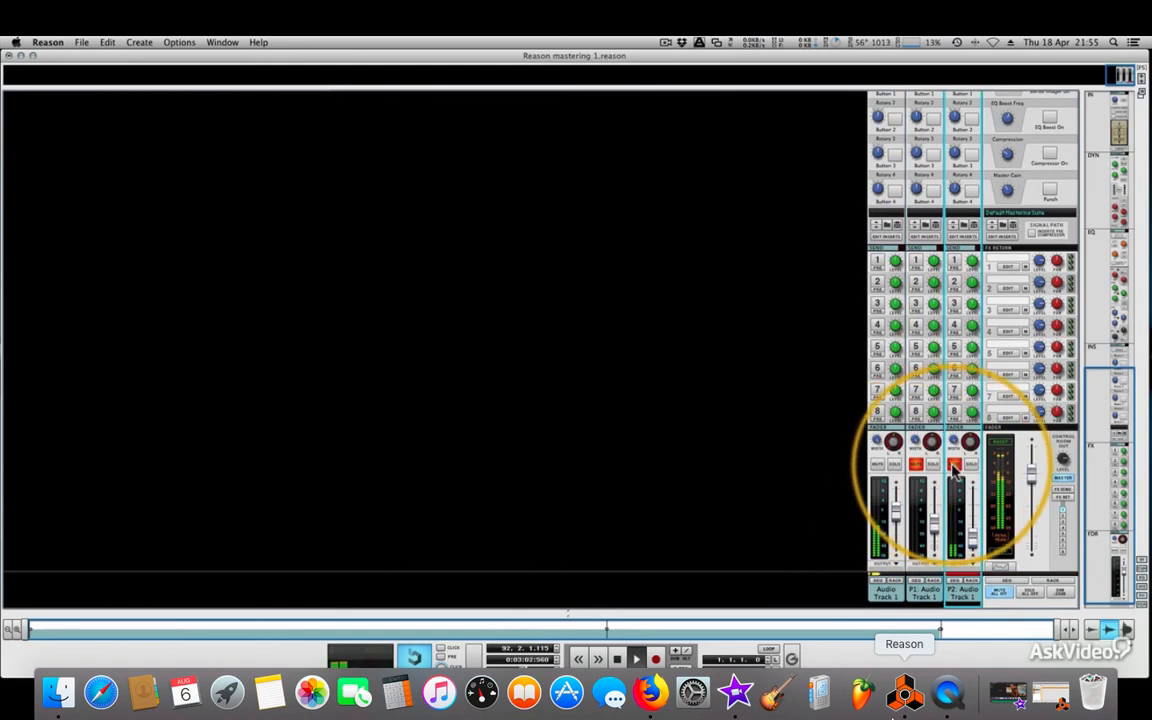
View Audio Track 1's frequency content in the Spectrum EQ analyzer from its channel EQ, then close the analyzer window.
scroll(922, 440, "up", 5)
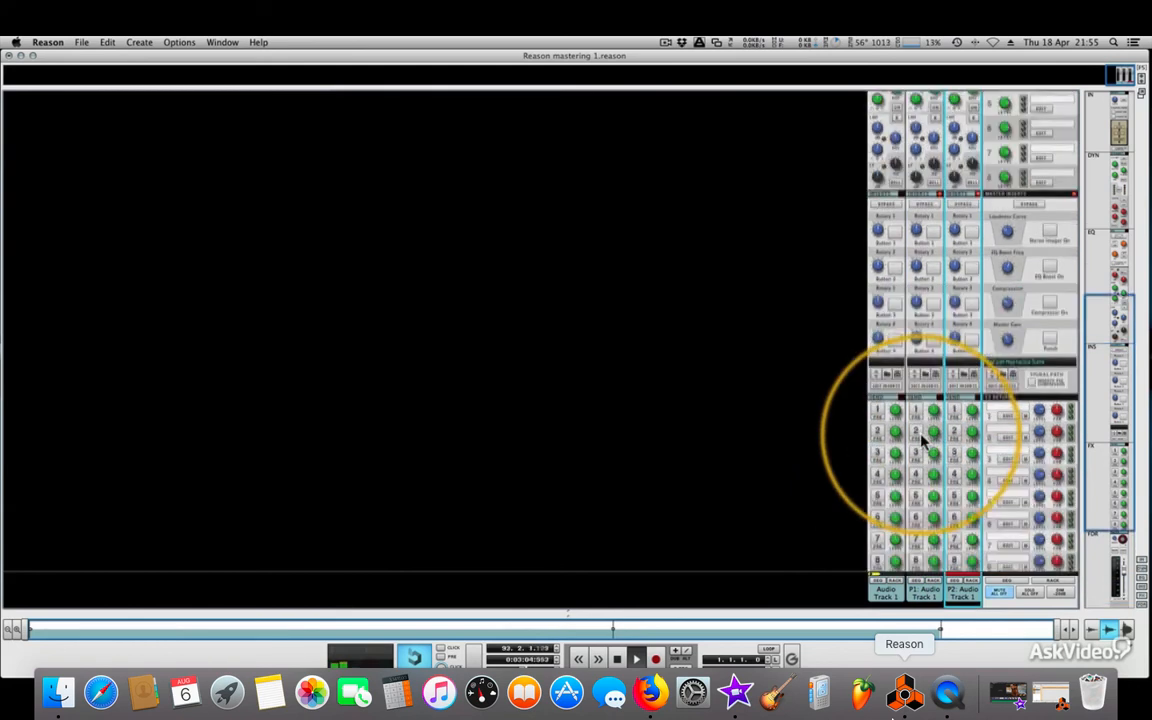
scroll(922, 440, "up", 1)
scroll(922, 440, "up", 4)
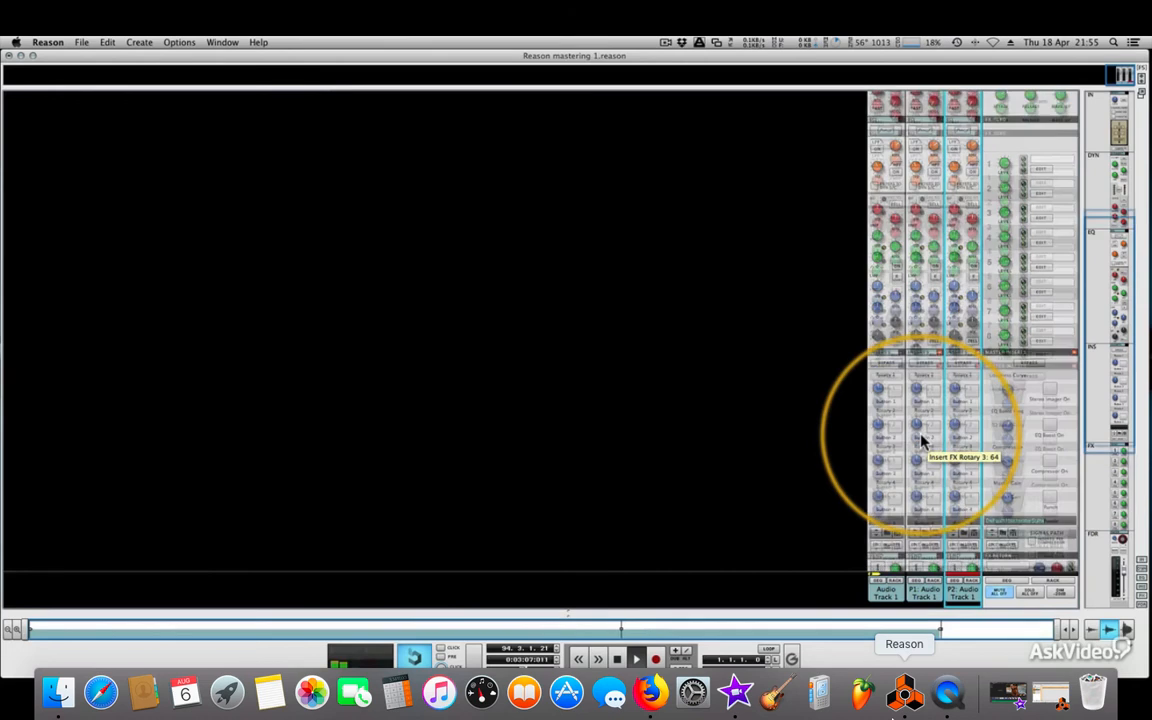
scroll(922, 440, "up", 3)
left_click(885, 219)
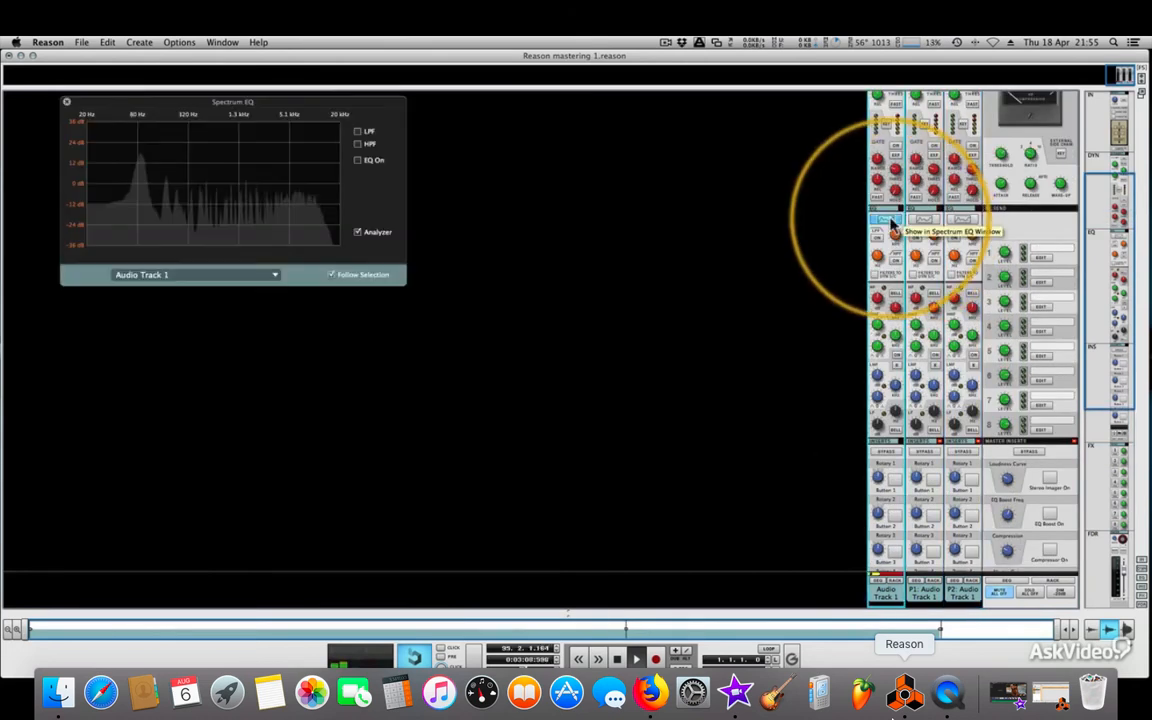
left_click_drag(336, 106, 712, 225)
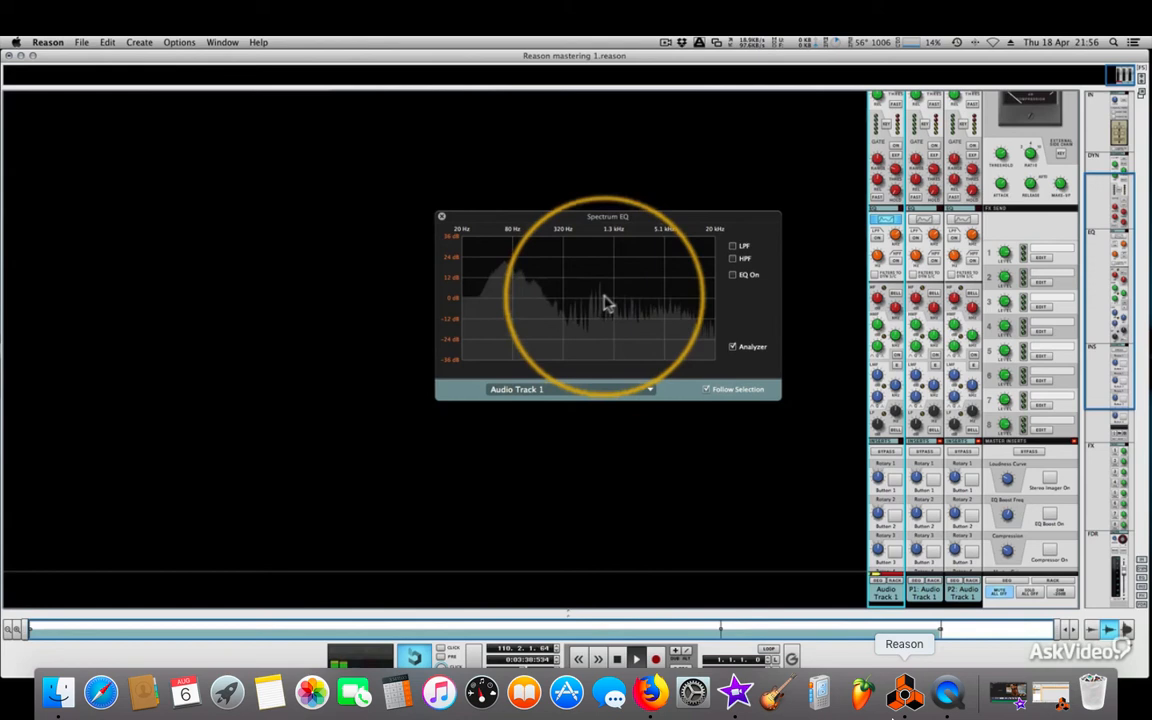
left_click(441, 219)
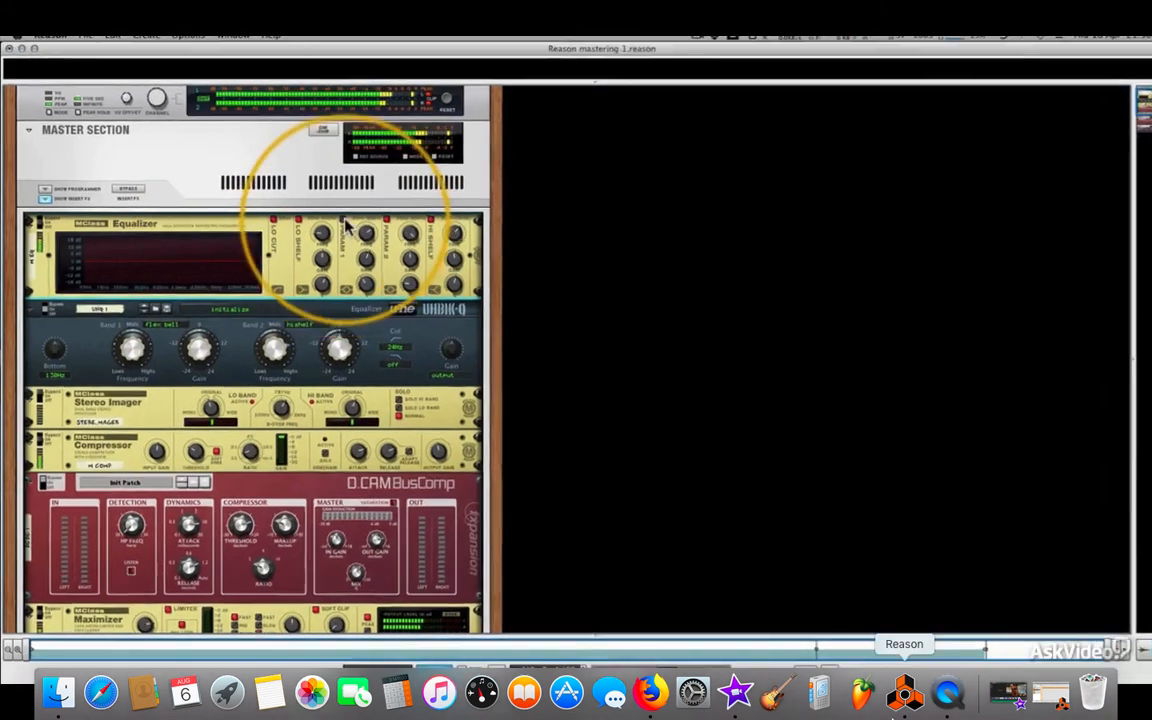
Enable the master MClass Equalizer's Param 1 band at about 320 Hz with a wider Q and reduced gain, and switch off Param 2.
left_click(344, 220)
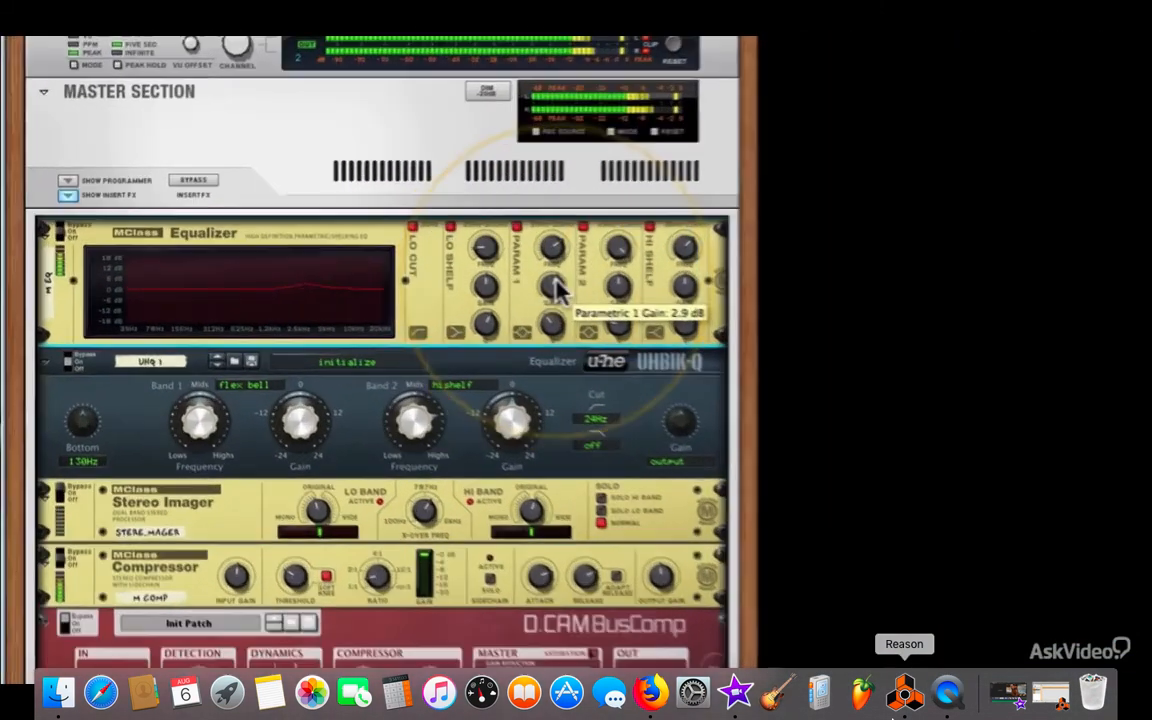
left_click_drag(562, 270, 556, 264)
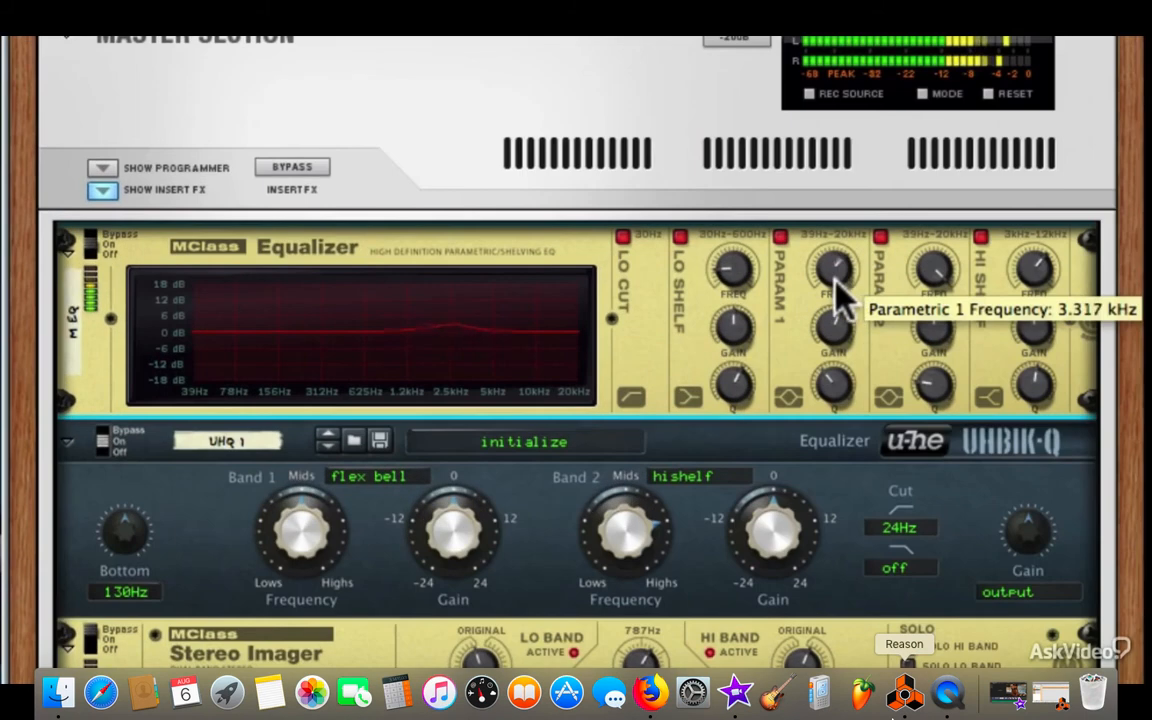
left_click_drag(840, 295, 838, 322)
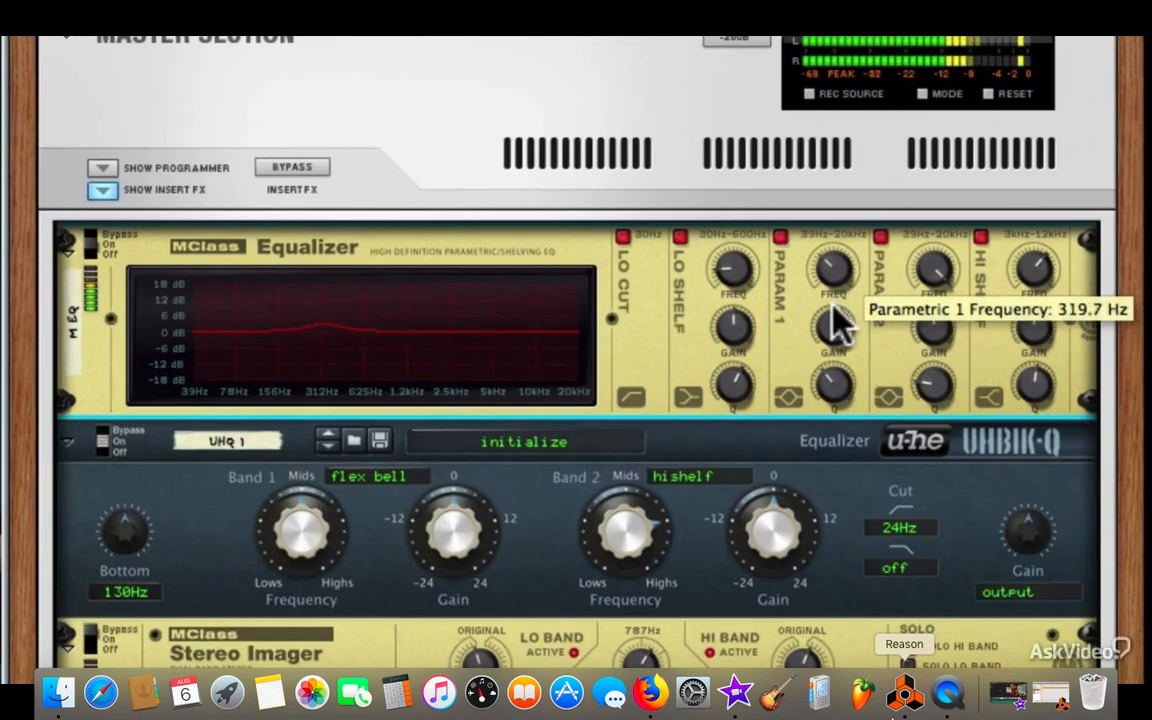
left_click_drag(840, 385, 838, 396)
left_click_drag(836, 338, 831, 332)
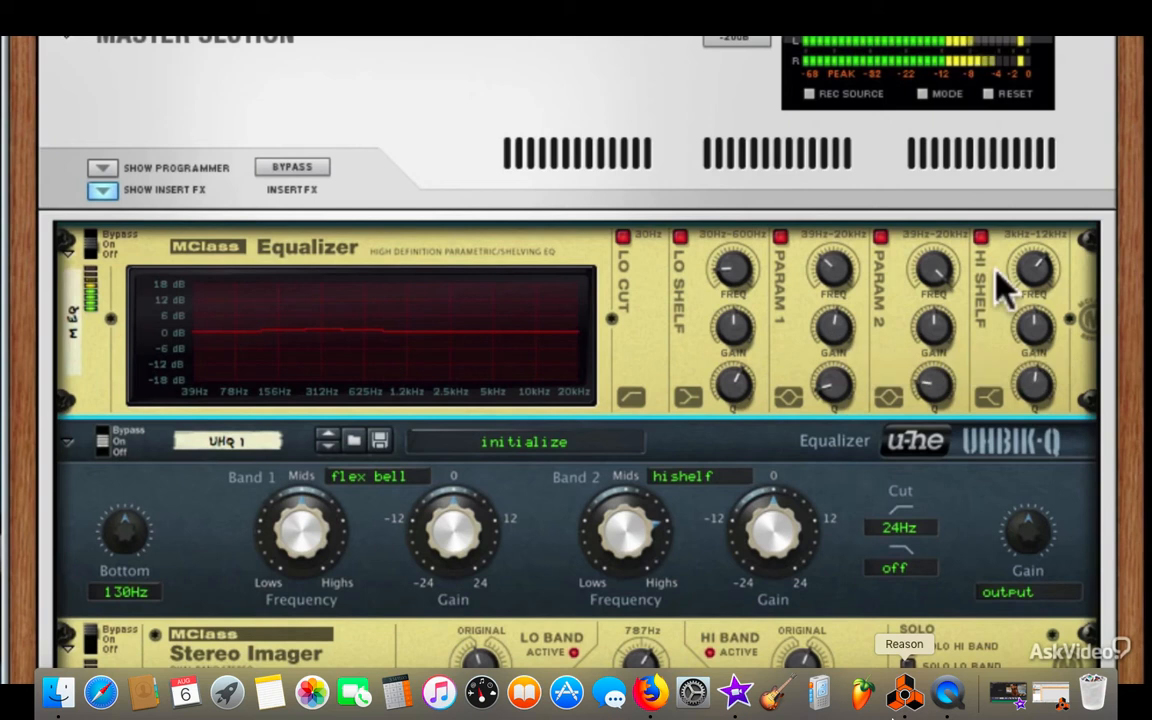
left_click(879, 236)
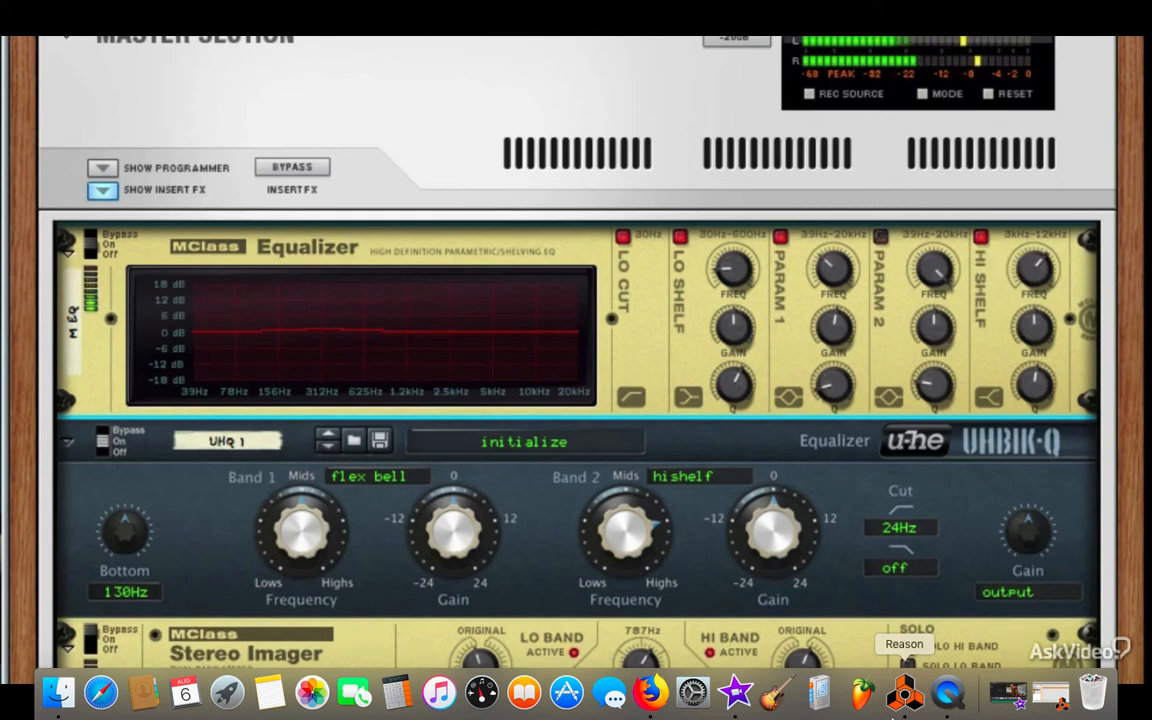
key("F7")
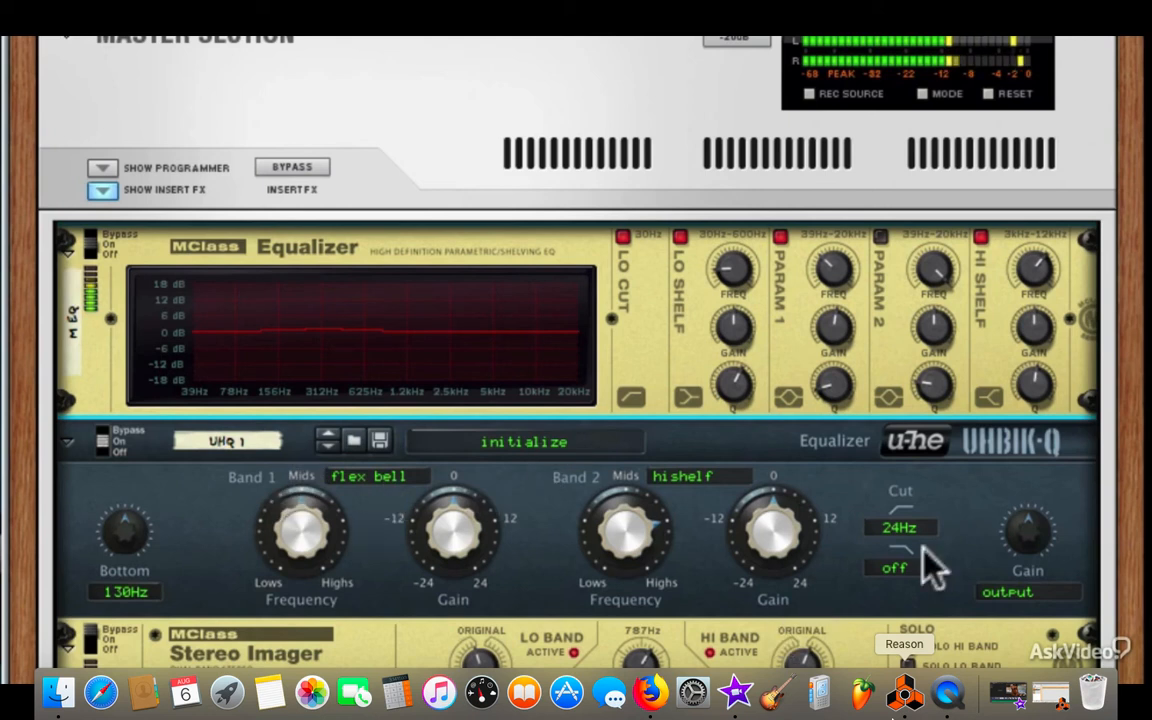
Compare low cut settings on the UHBIK-Q, leave it at 24Hz, and switch off the MClass Equalizer's Lo Cut.
left_click(903, 527)
left_click(944, 503)
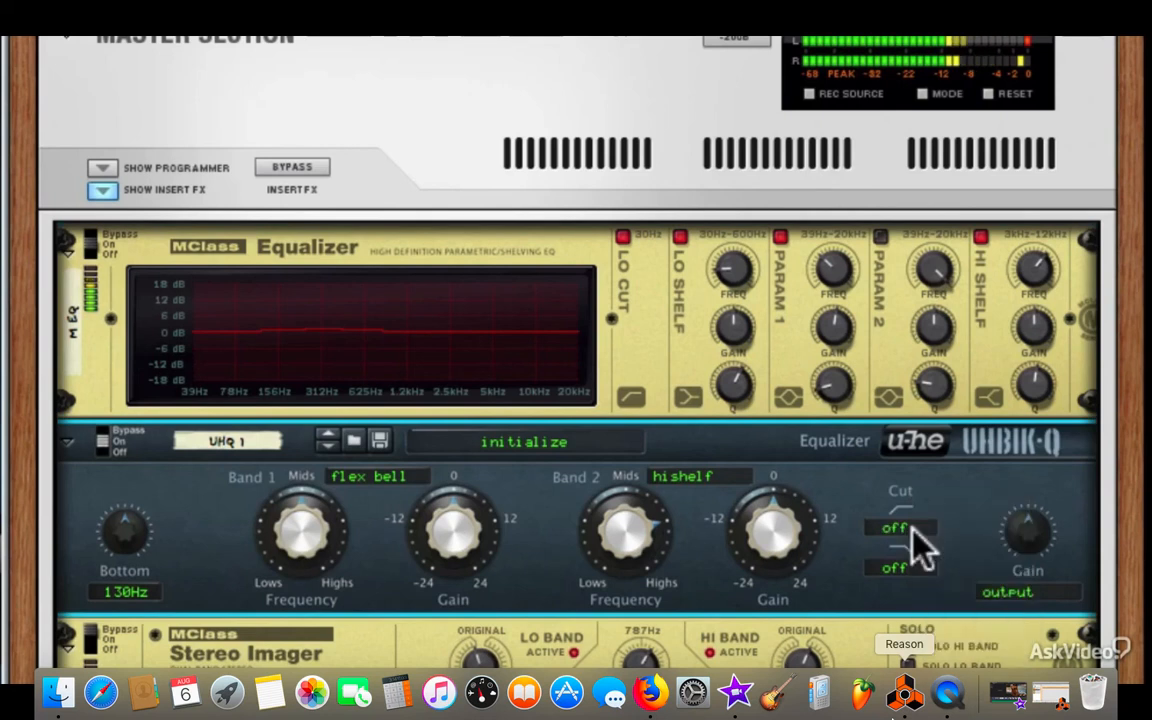
left_click(912, 530)
left_click(956, 657)
left_click(912, 529)
left_click(936, 433)
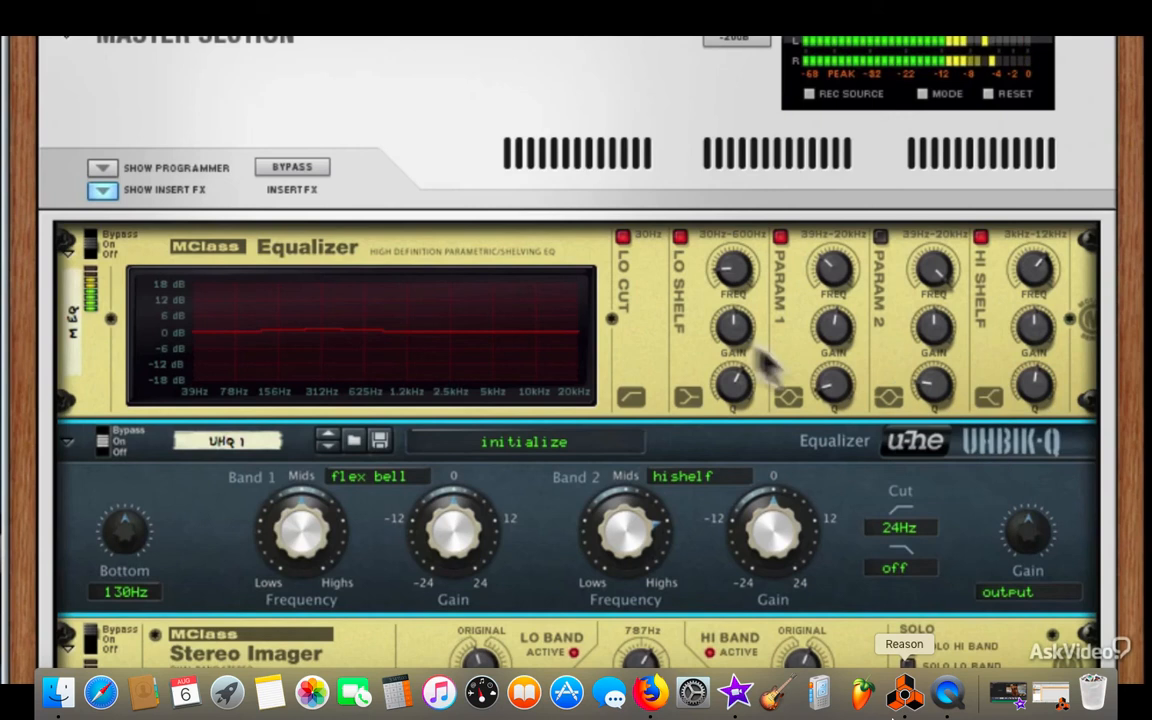
left_click(623, 237)
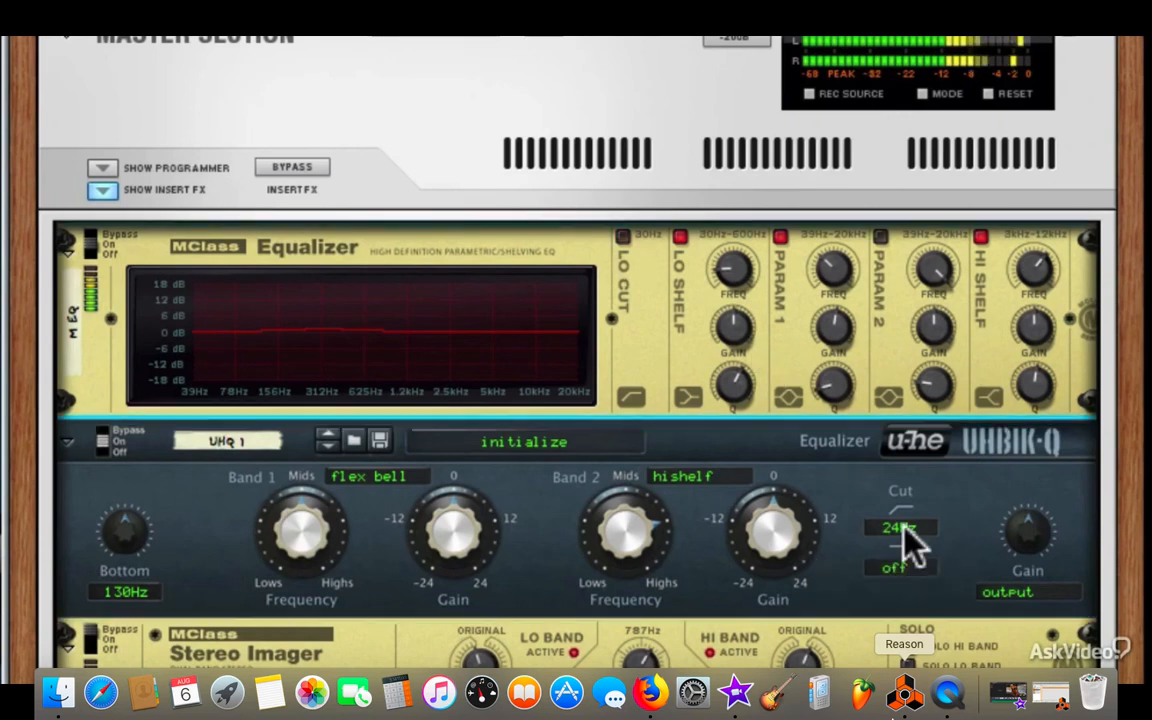
Try the UHBIK-Q high cut at 13kHz and switch it back off.
left_click(910, 567)
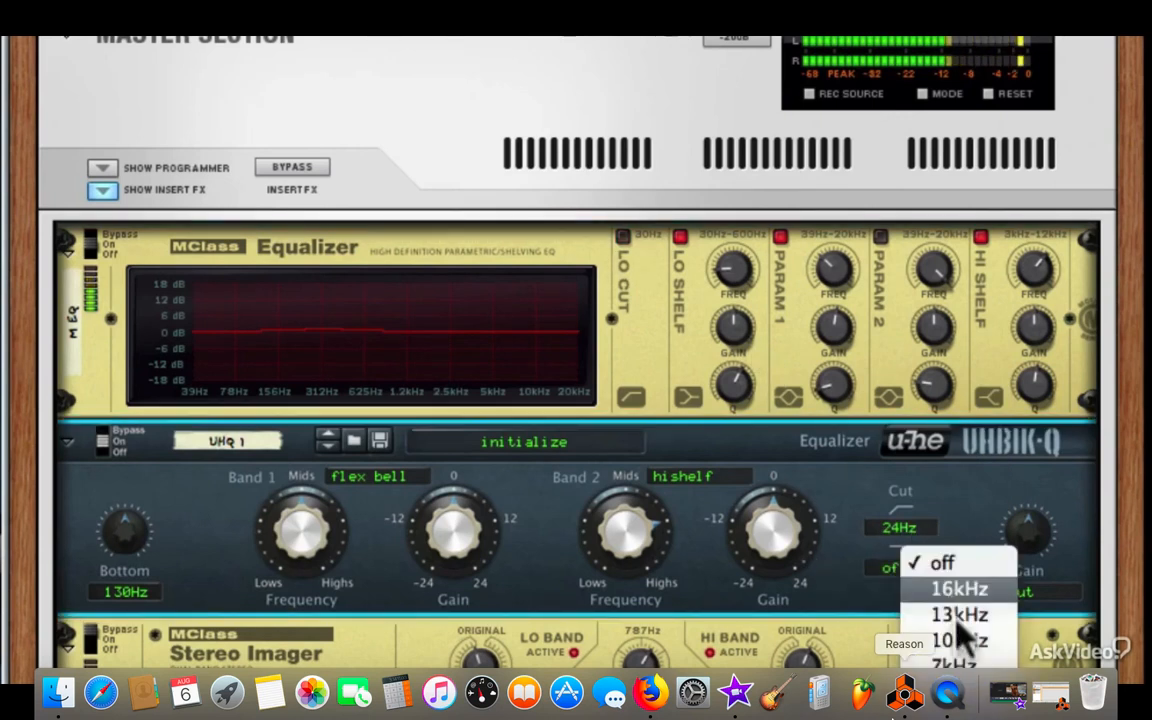
left_click(960, 618)
left_click(905, 570)
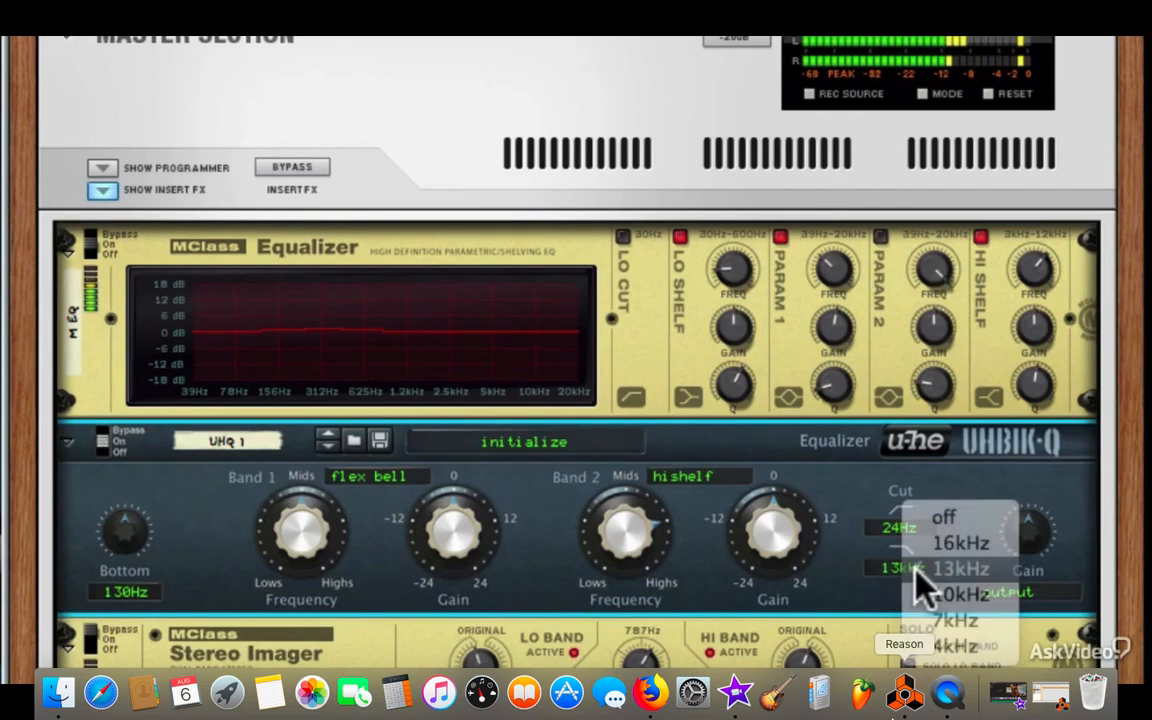
left_click(935, 515)
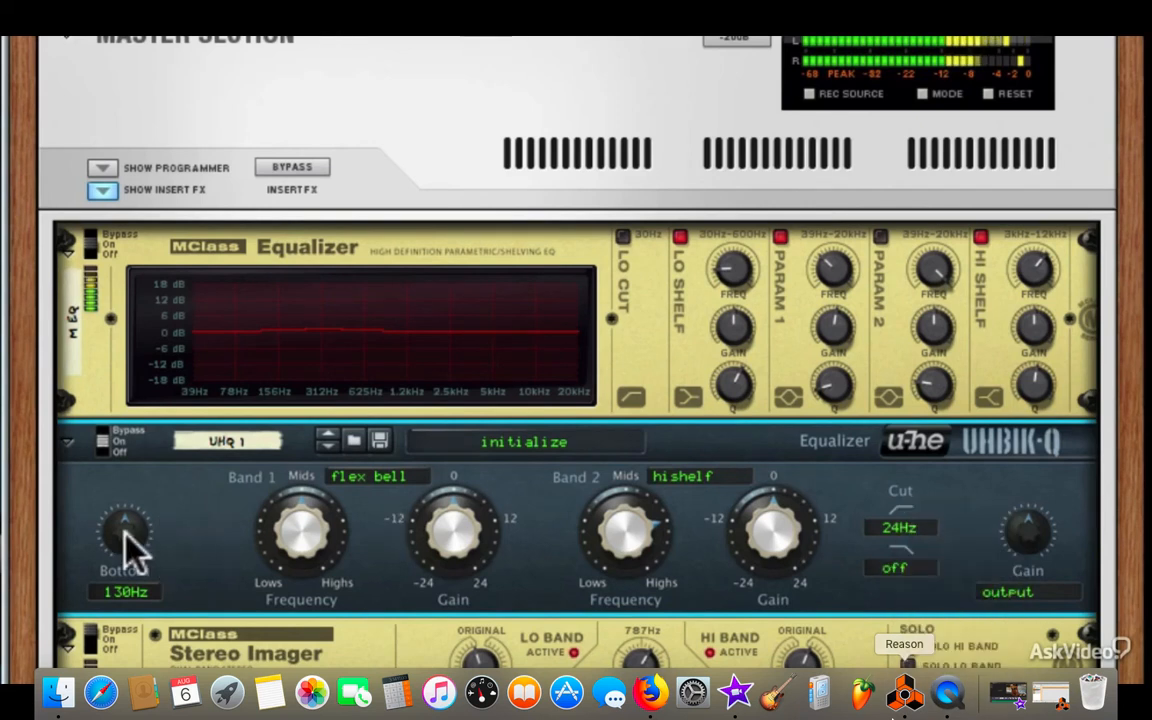
Adjust the UHBIK-Q Bottom gain by ear and set the Bottom frequency to 90Hz.
scroll(125, 545, "up", 5)
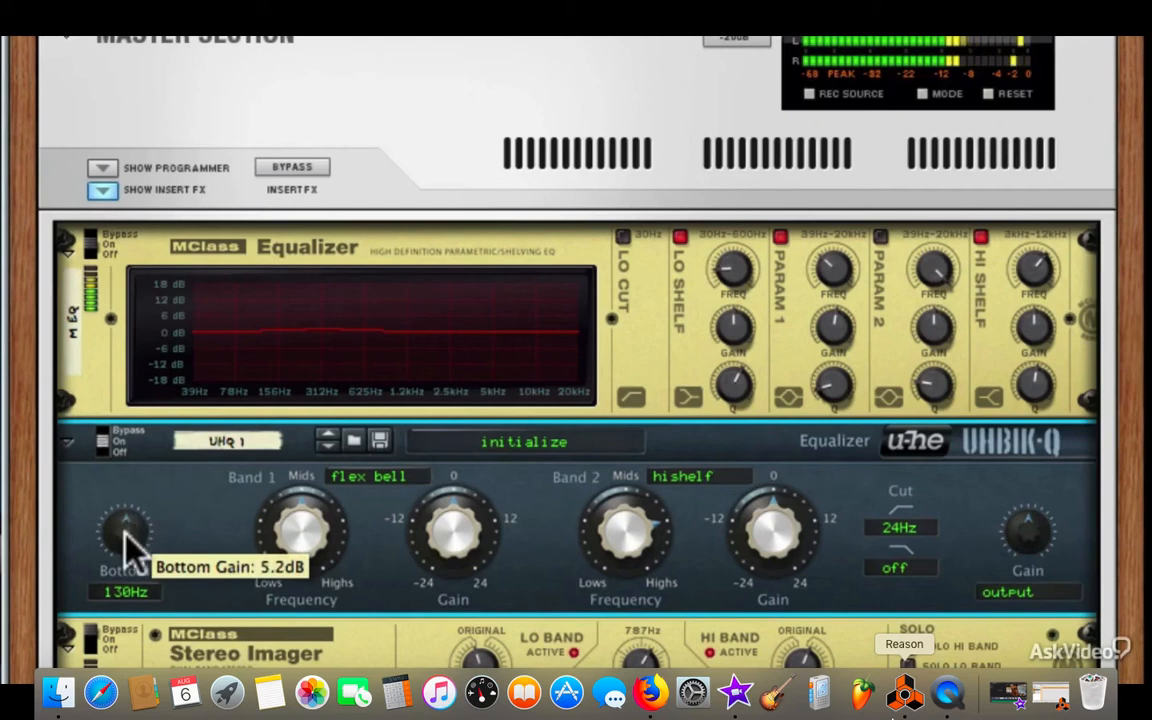
scroll(124, 533, "down", 6)
scroll(124, 533, "up", 2)
scroll(124, 531, "up", 2)
left_click(126, 590)
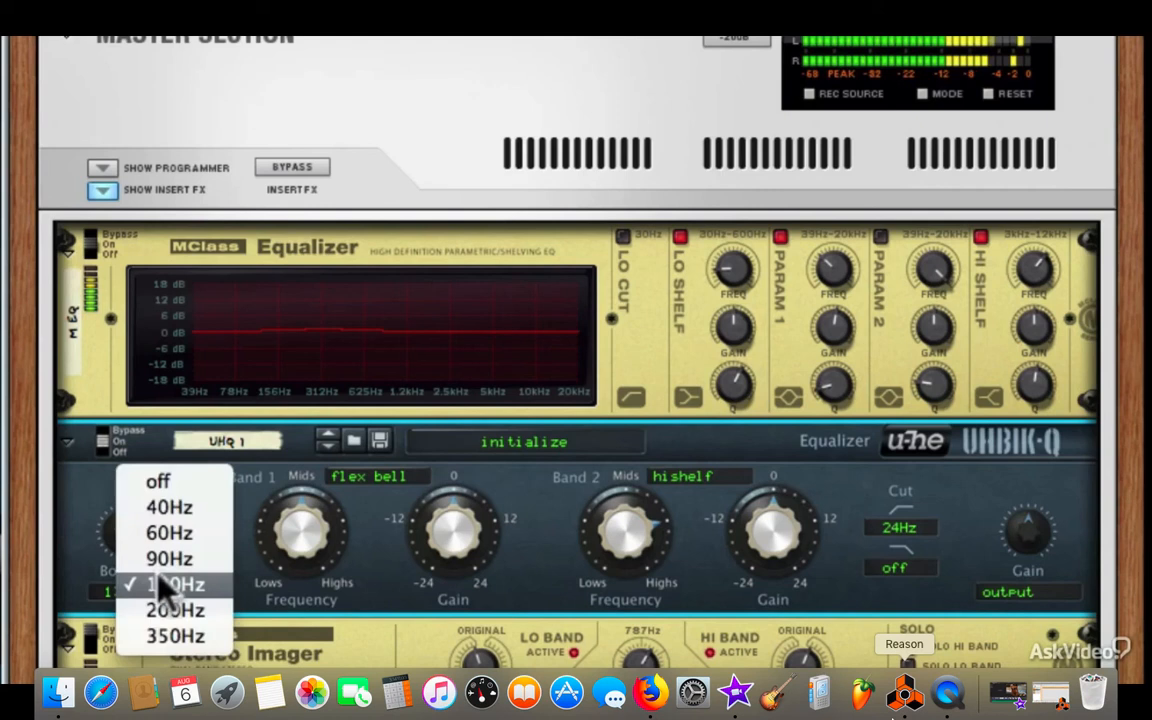
left_click(162, 560)
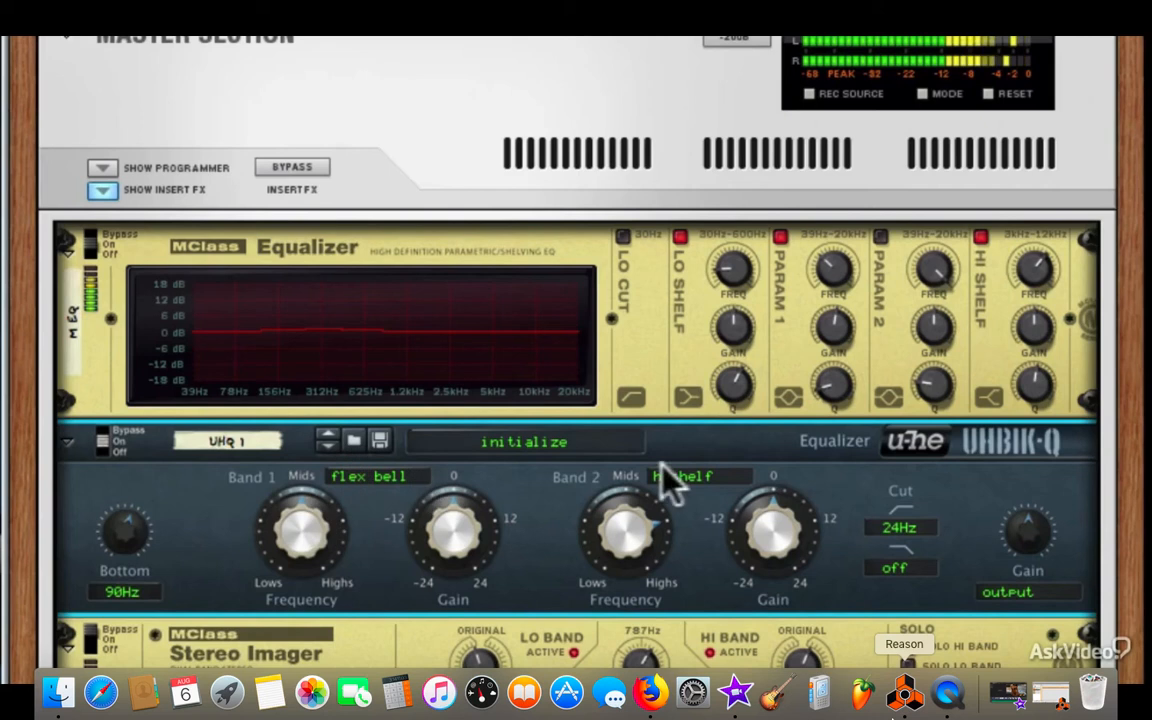
Raise the UHBIK-Q Band 2 high shelf gain to 2.2 dB, nudge its frequency up and ease the gain back slightly.
mouse_move(753, 545)
left_mouse_down()
mouse_move(763, 532)
mouse_move(758, 552)
left_mouse_up()
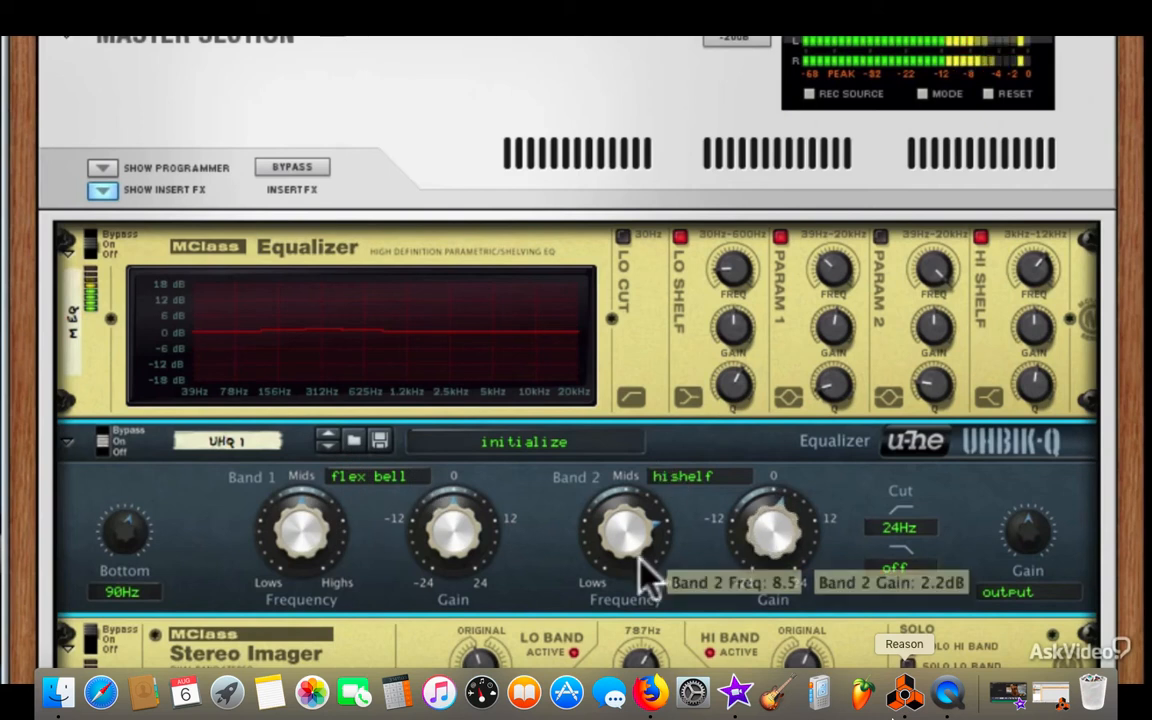
left_click_drag(635, 563, 632, 547)
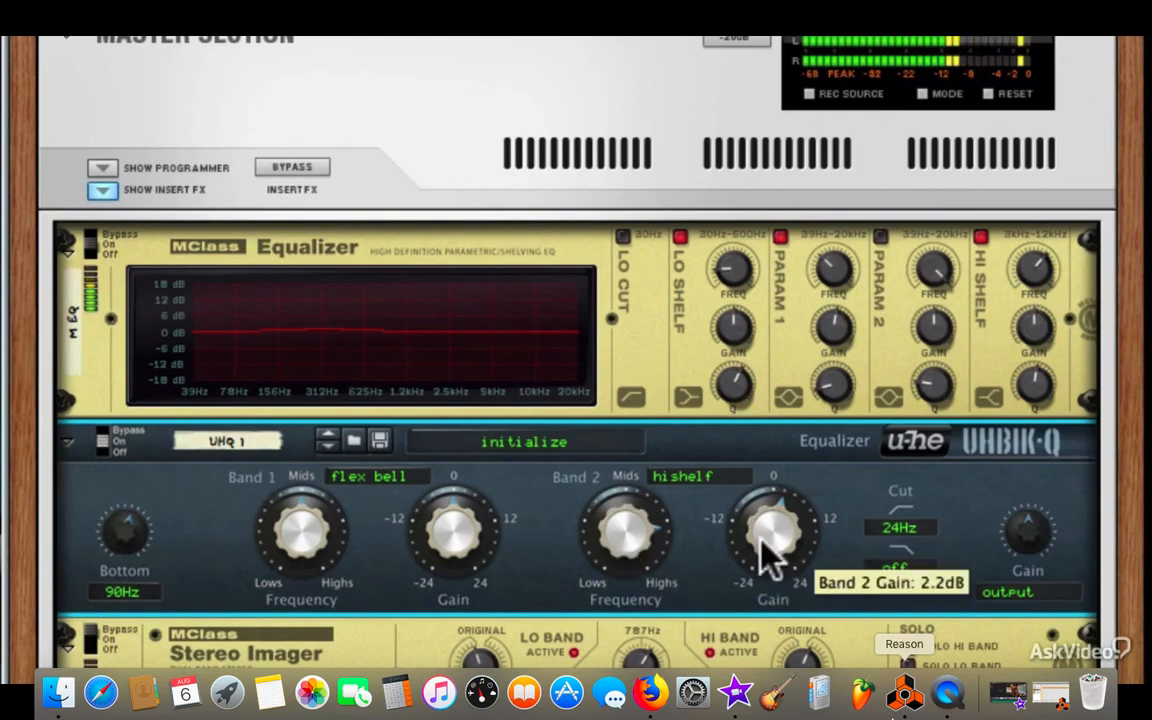
left_click_drag(761, 538, 760, 543)
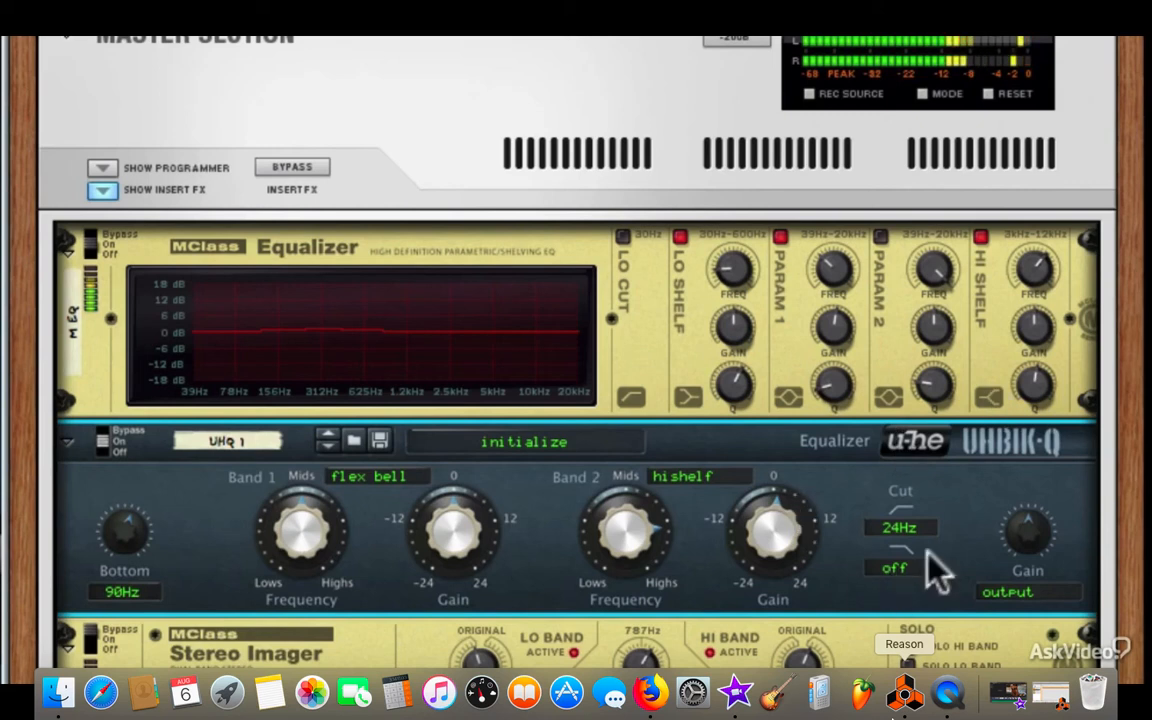
Sweep the MClass Stereo Imager's crossover frequency, ending at 986 Hz.
scroll(928, 549, "down", 5)
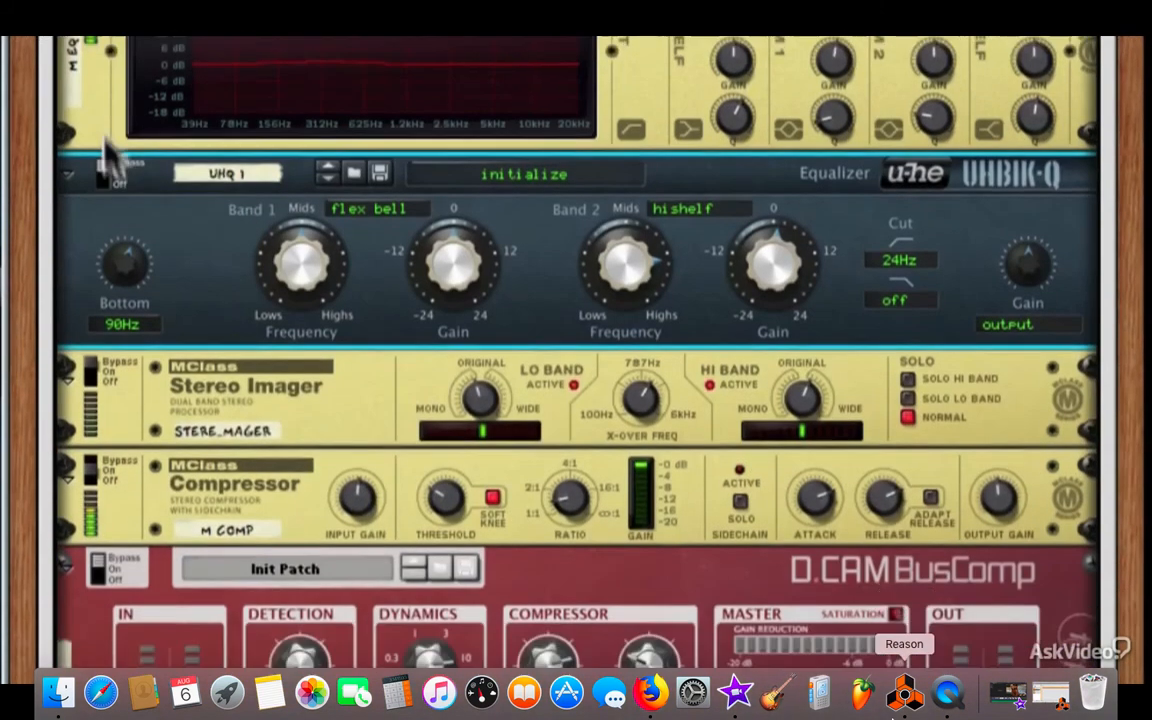
scroll(105, 142, "down", 1)
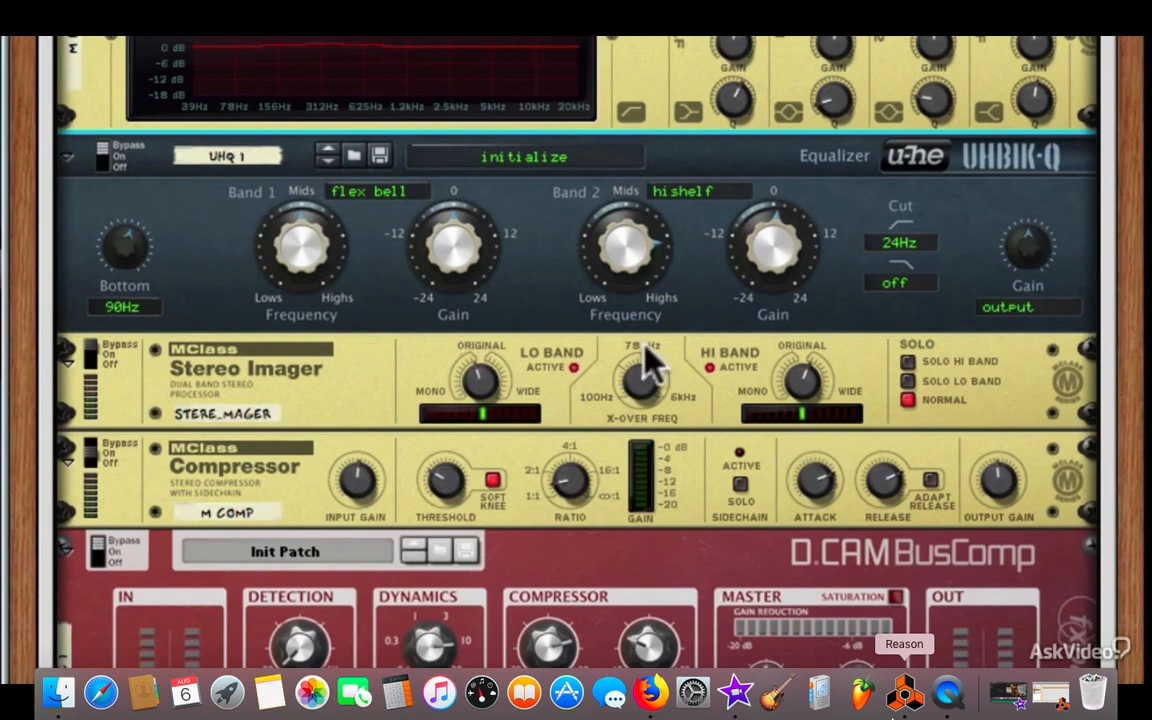
left_click(645, 383)
left_click_drag(631, 397, 600, 362)
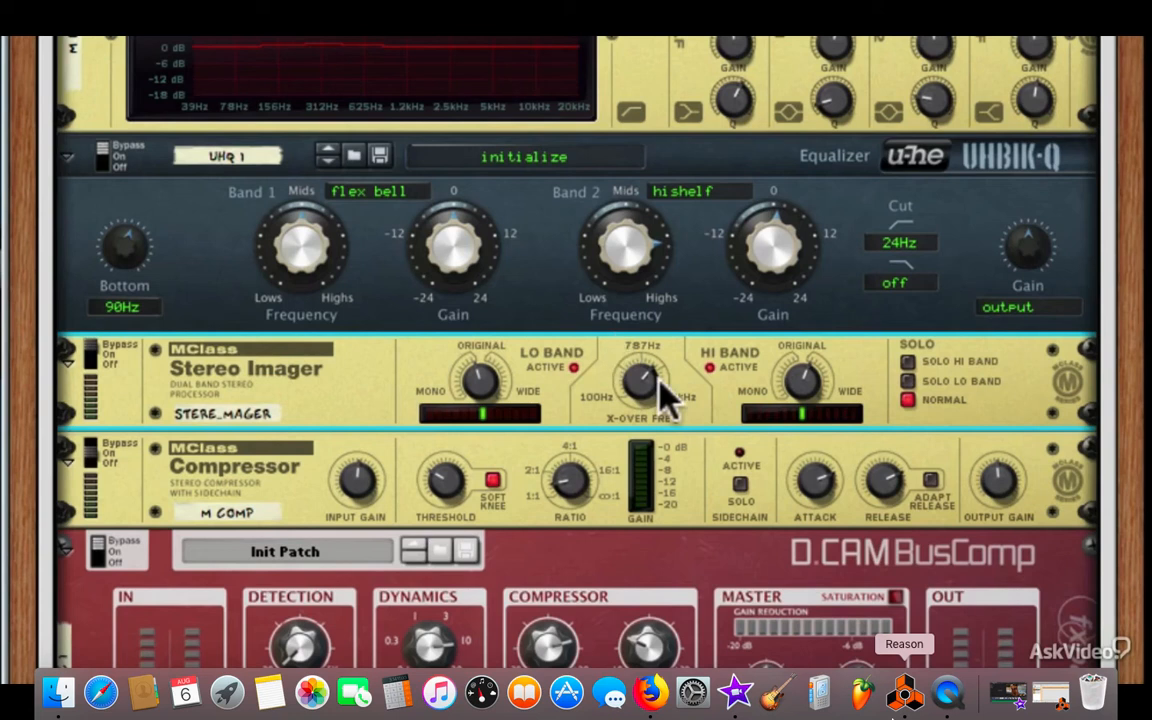
mouse_move(658, 391)
left_mouse_down()
mouse_move(655, 425)
mouse_move(643, 398)
mouse_move(645, 462)
mouse_move(643, 398)
left_mouse_up()
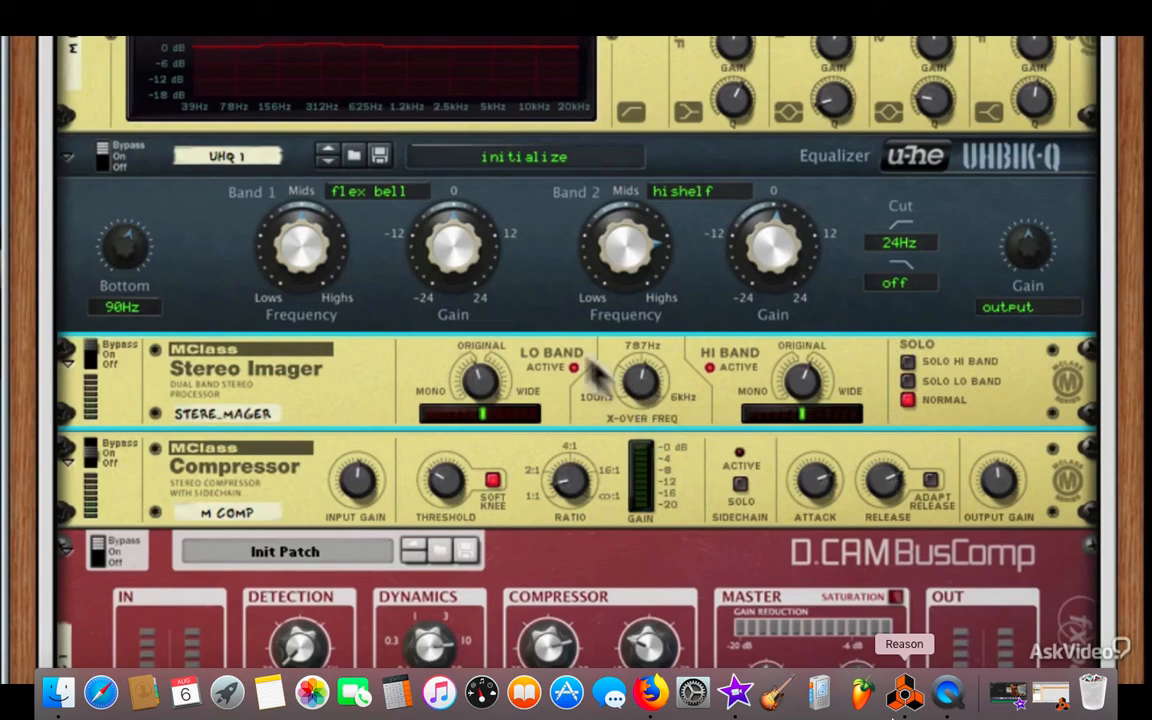
mouse_move(643, 372)
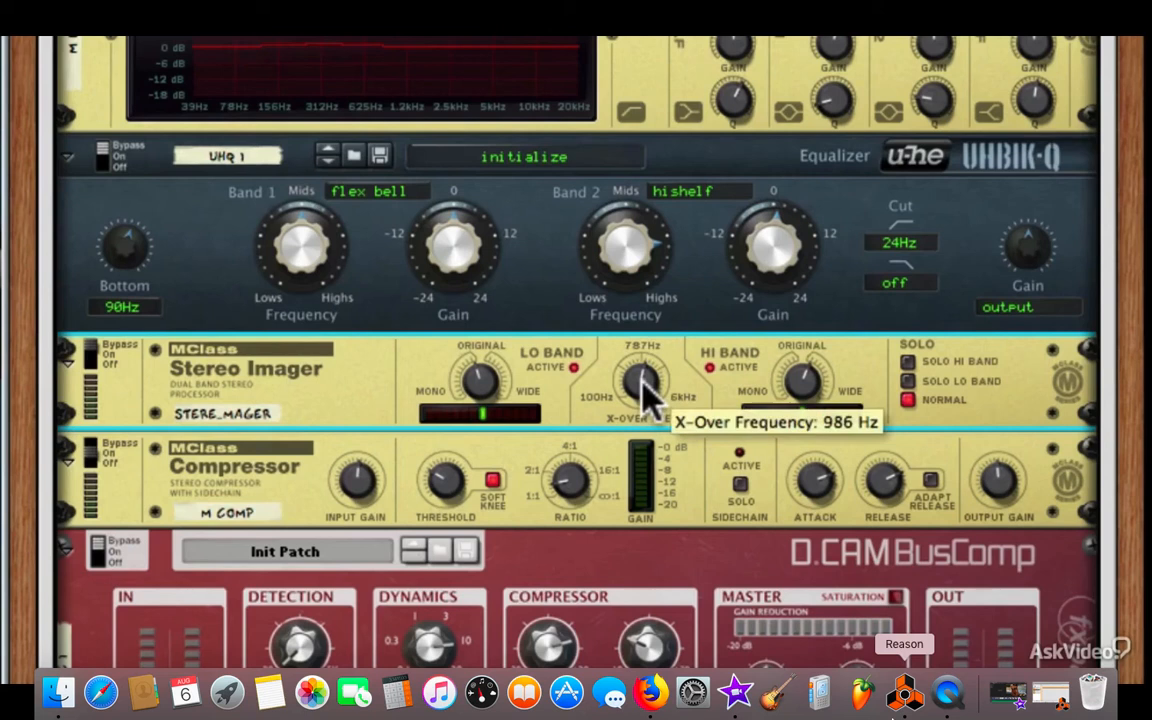
Solo the Stereo Imager's high band, switch the device on, and adjust its crossover frequency and high band width.
left_click(909, 362)
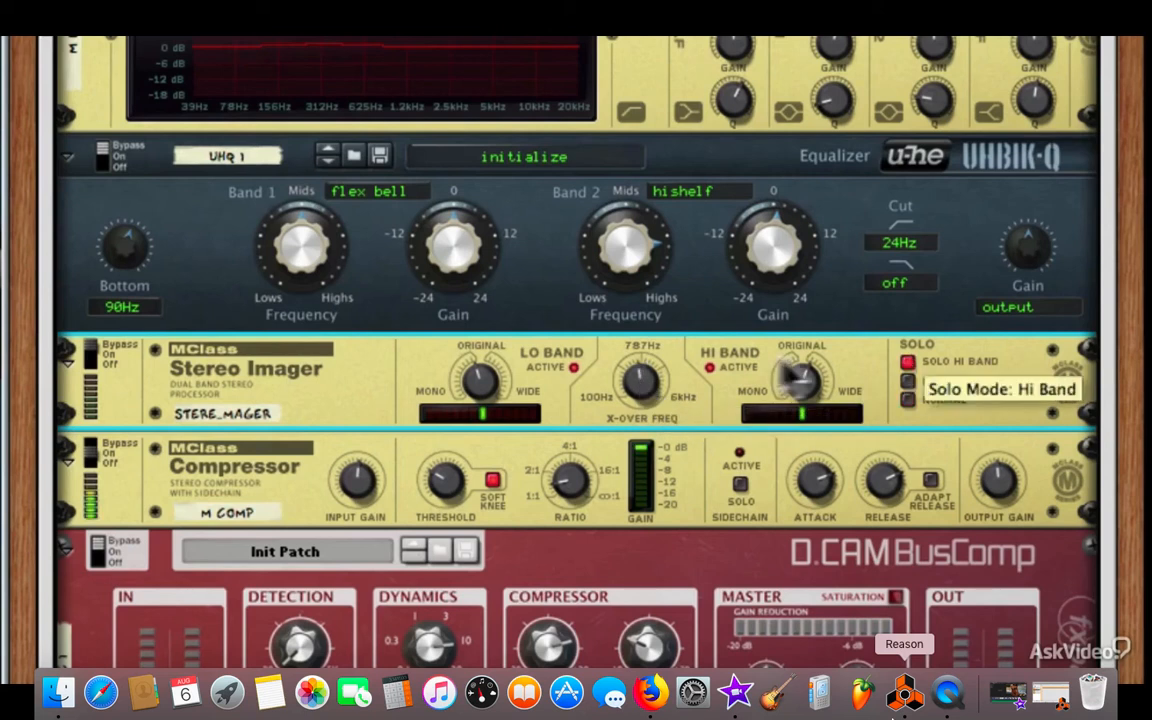
left_click_drag(648, 380, 655, 335)
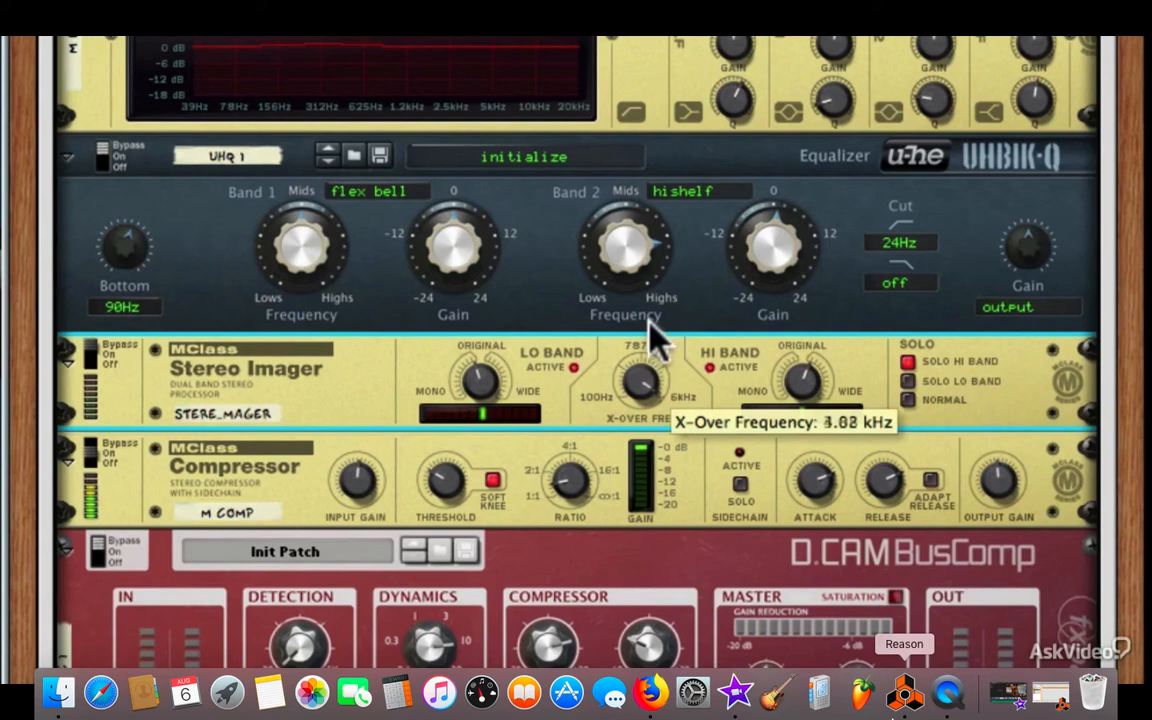
left_click(90, 355)
left_click_drag(638, 382, 635, 485)
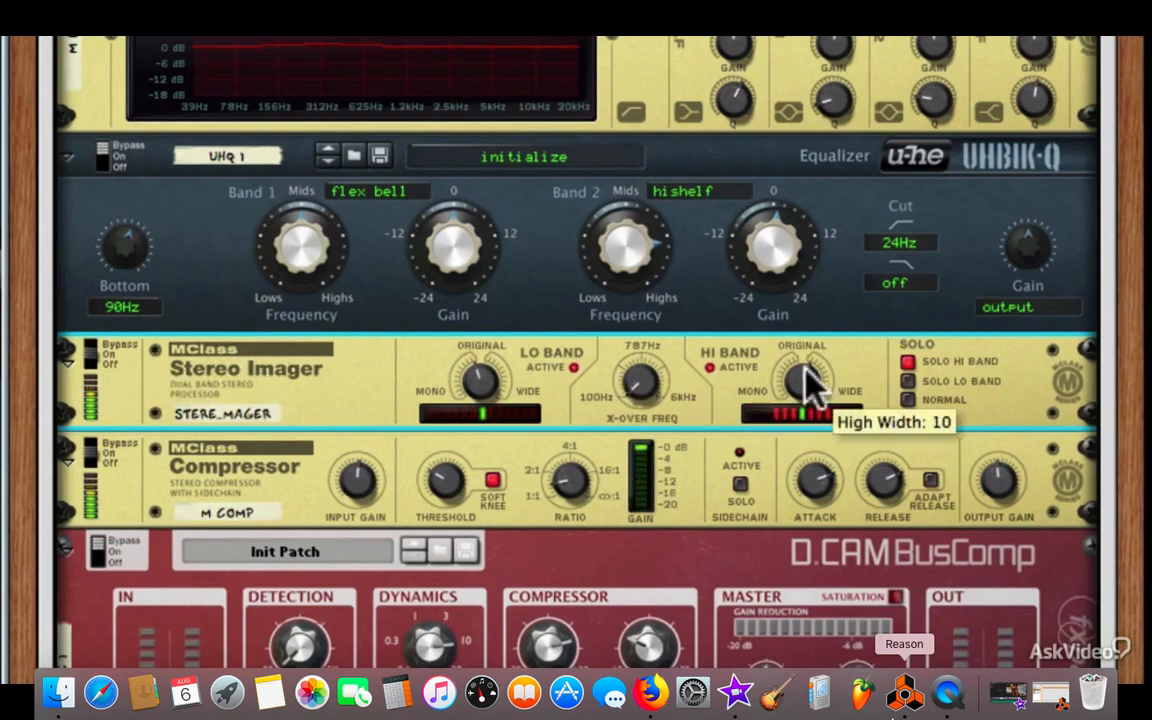
left_click_drag(805, 381, 812, 392)
mouse_move(640, 384)
left_mouse_down()
mouse_move(635, 282)
mouse_move(633, 395)
mouse_move(627, 230)
mouse_move(625, 369)
mouse_move(633, 404)
mouse_move(632, 328)
mouse_move(653, 291)
mouse_move(643, 370)
mouse_move(656, 398)
mouse_move(643, 315)
mouse_move(640, 378)
mouse_move(639, 296)
mouse_move(631, 378)
left_mouse_up()
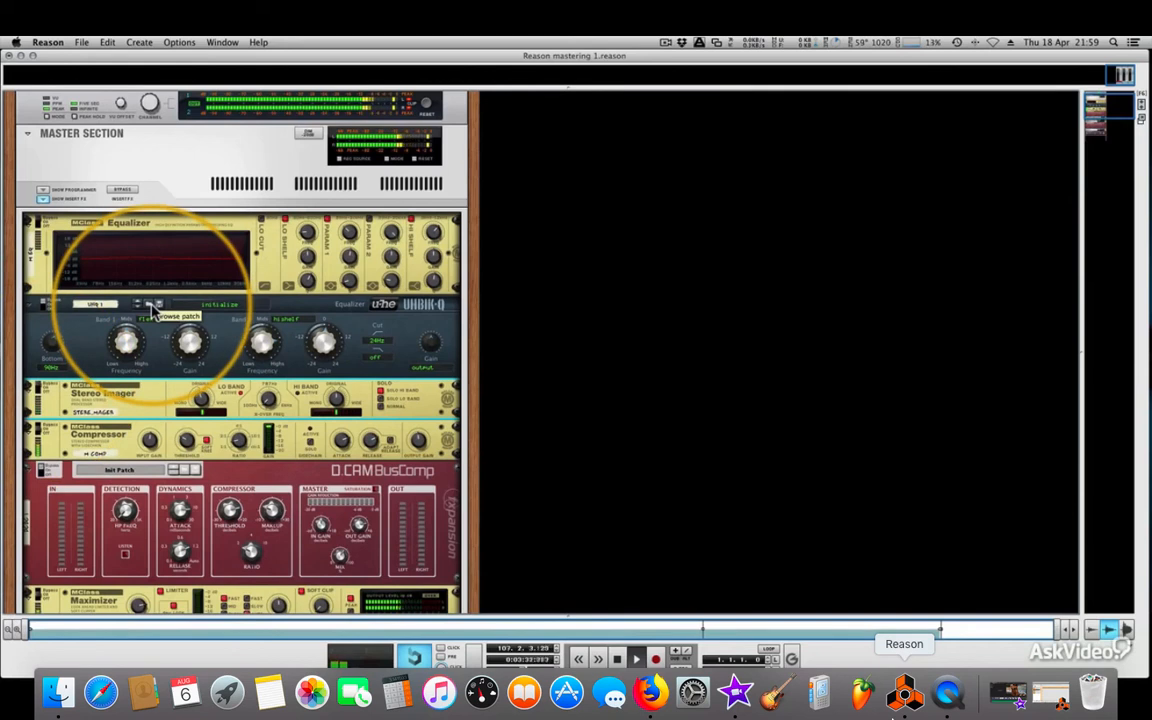
Reset the master output meter's clip indicator and play the next course video, 34. Width And Space.
left_click(428, 107)
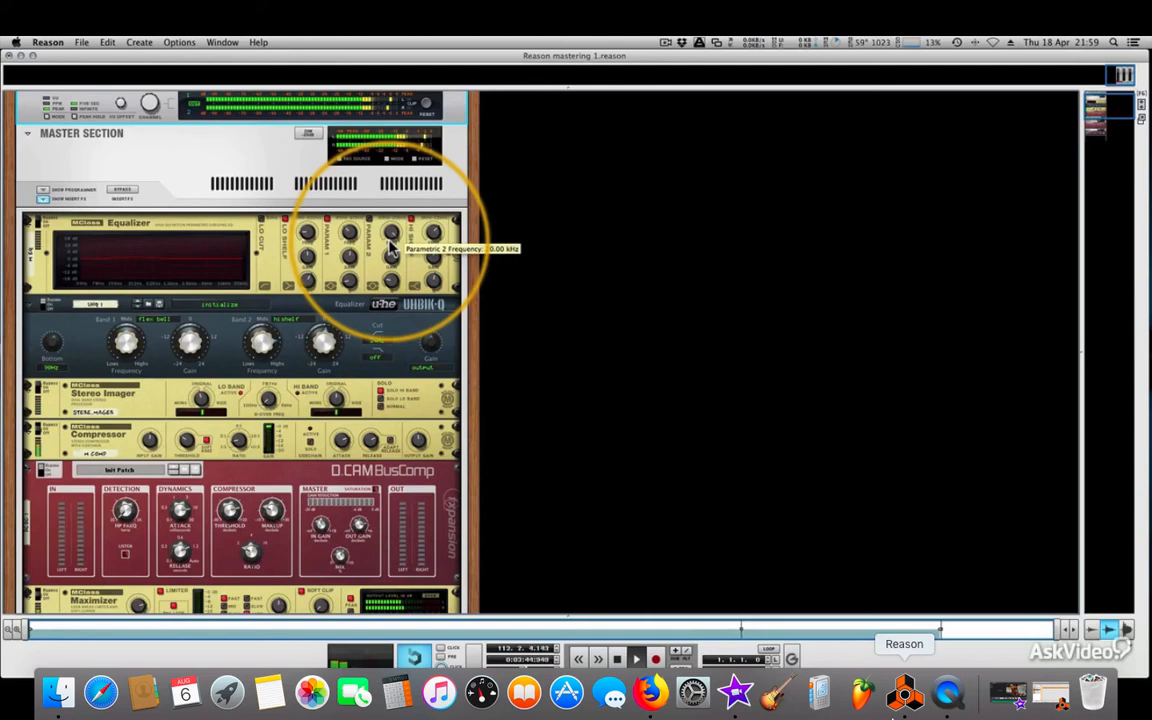
scroll(390, 248, "down", 2)
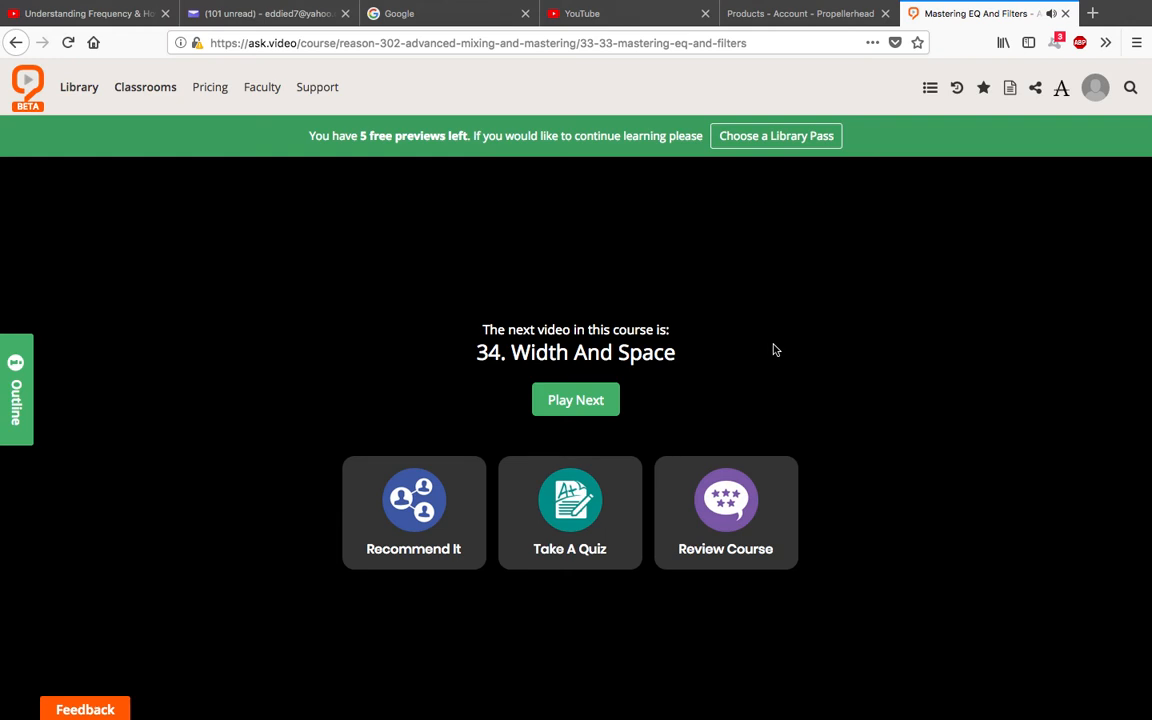
left_click(586, 399)
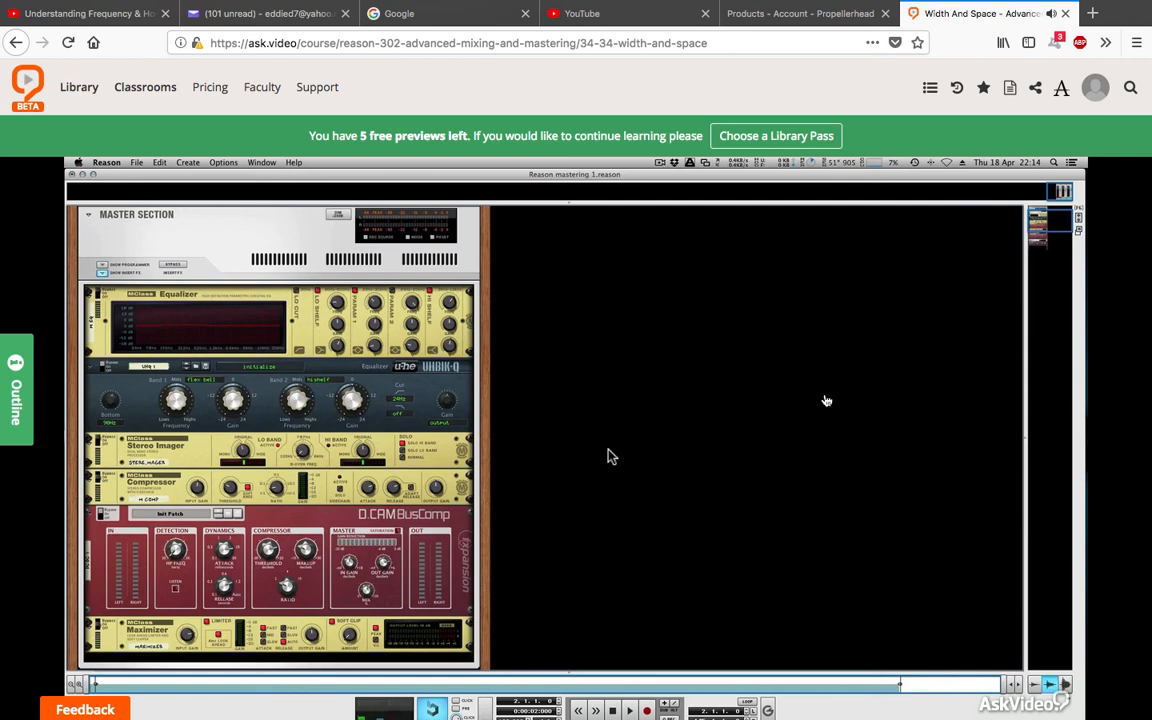
Show the course video full screen and adjust the MClass Stereo Imager's crossover frequency.
mouse_move(1076, 707)
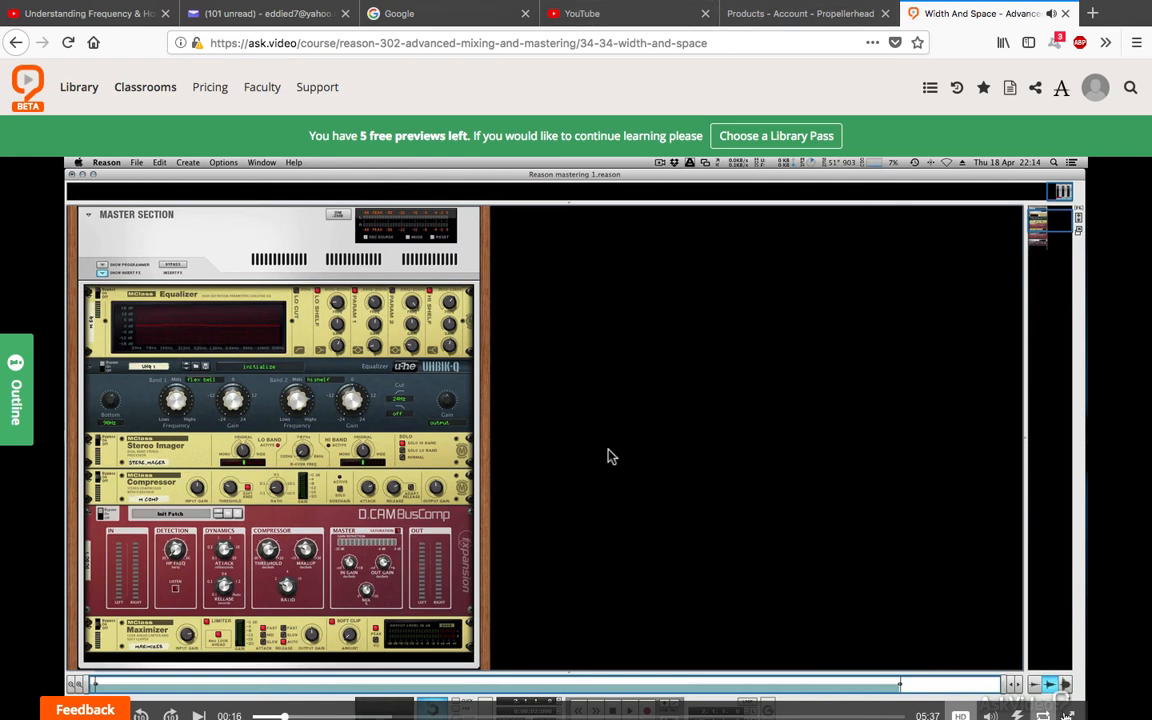
left_click(1068, 714)
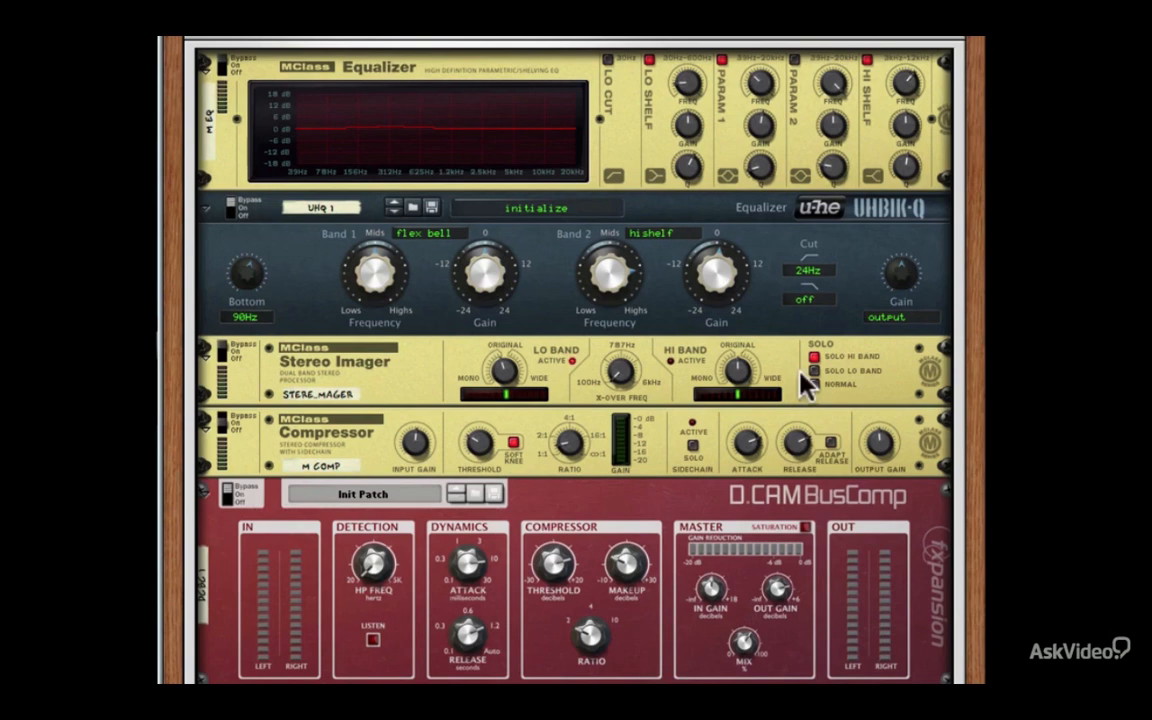
left_click(622, 362)
mouse_move(622, 362)
left_mouse_down()
mouse_move(618, 338)
mouse_move(620, 372)
left_mouse_up()
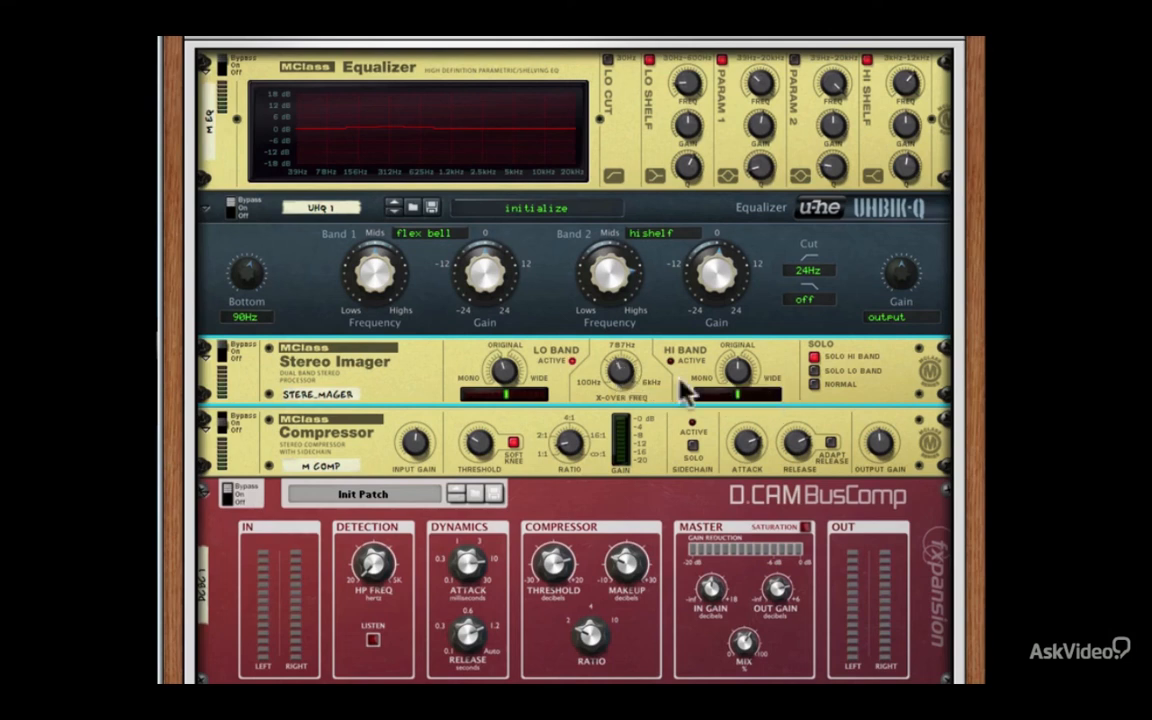
left_click_drag(622, 366, 620, 376)
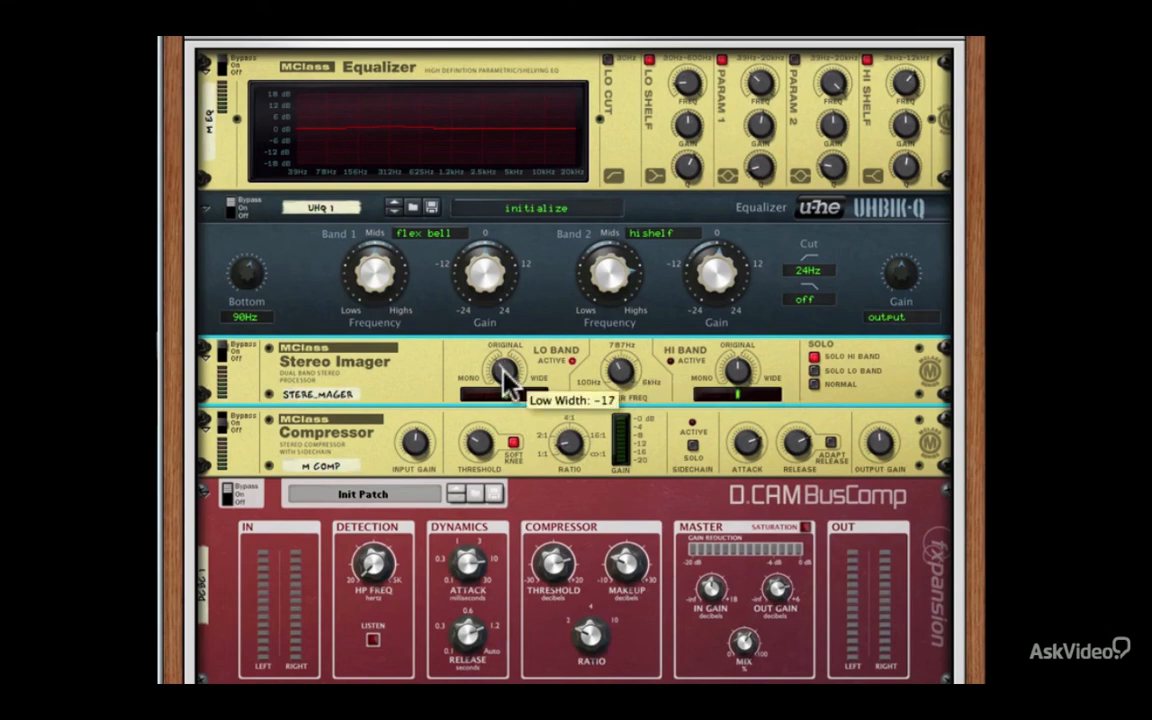
Widen the Stereo Imager's high band to 25, switch the device on and return its solo mode to Normal.
left_click_drag(742, 368, 745, 370)
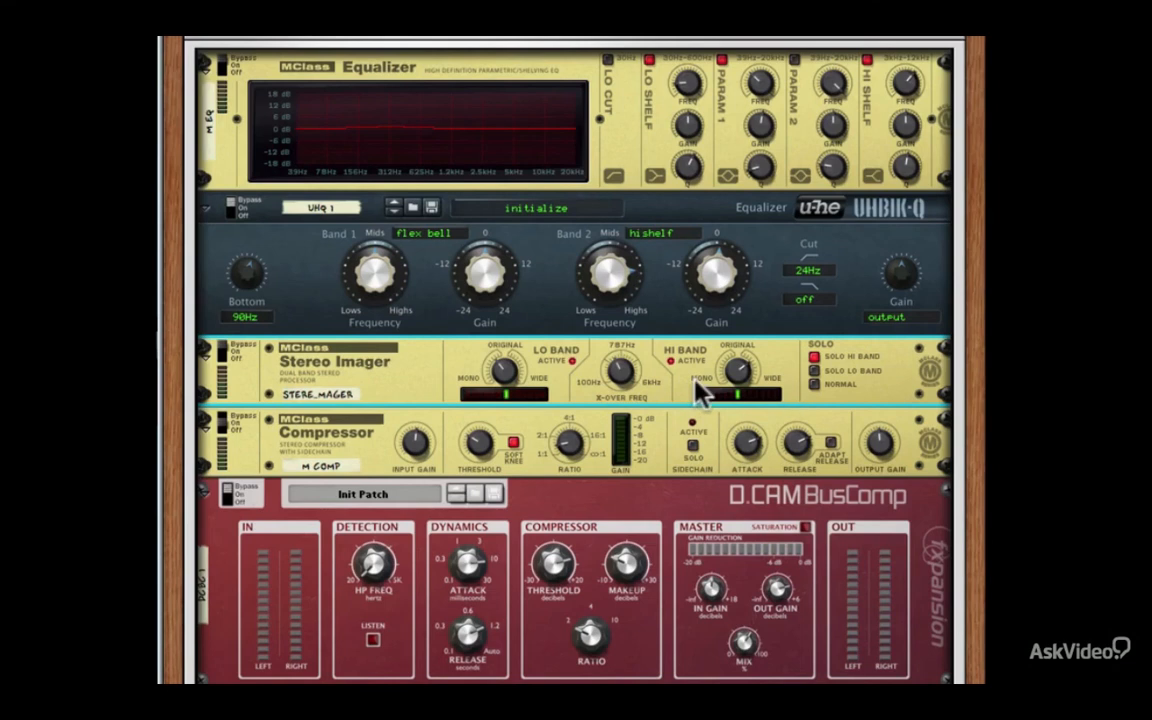
mouse_move(730, 398)
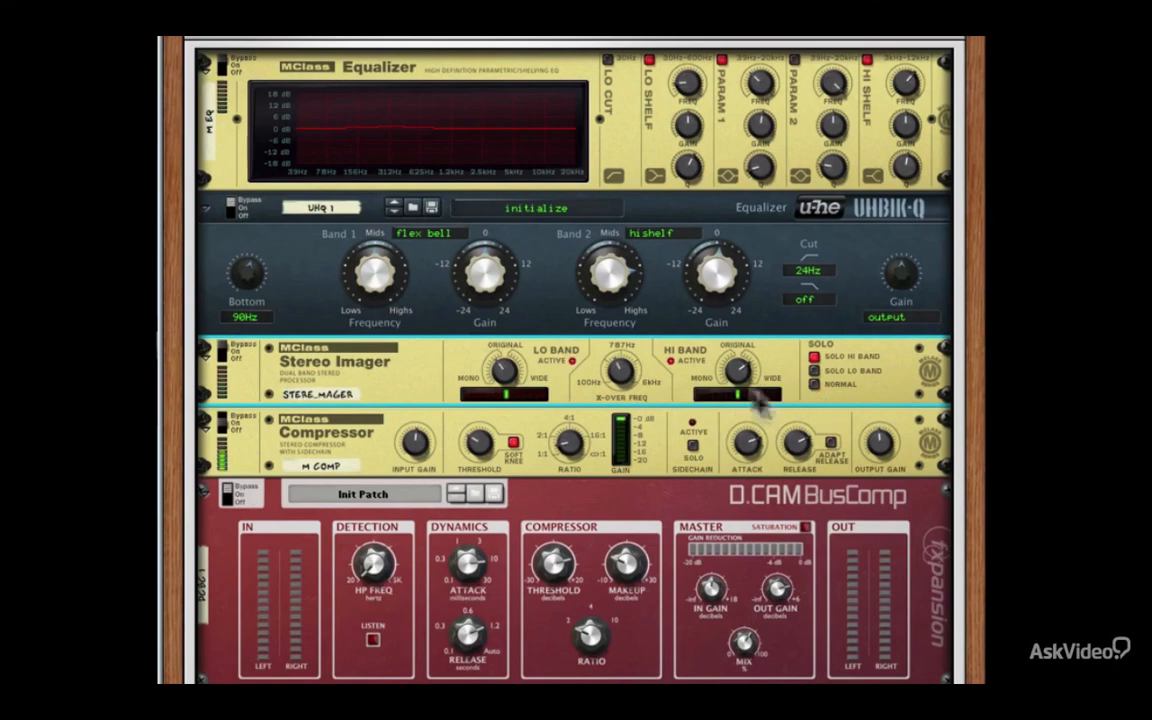
left_click(222, 347)
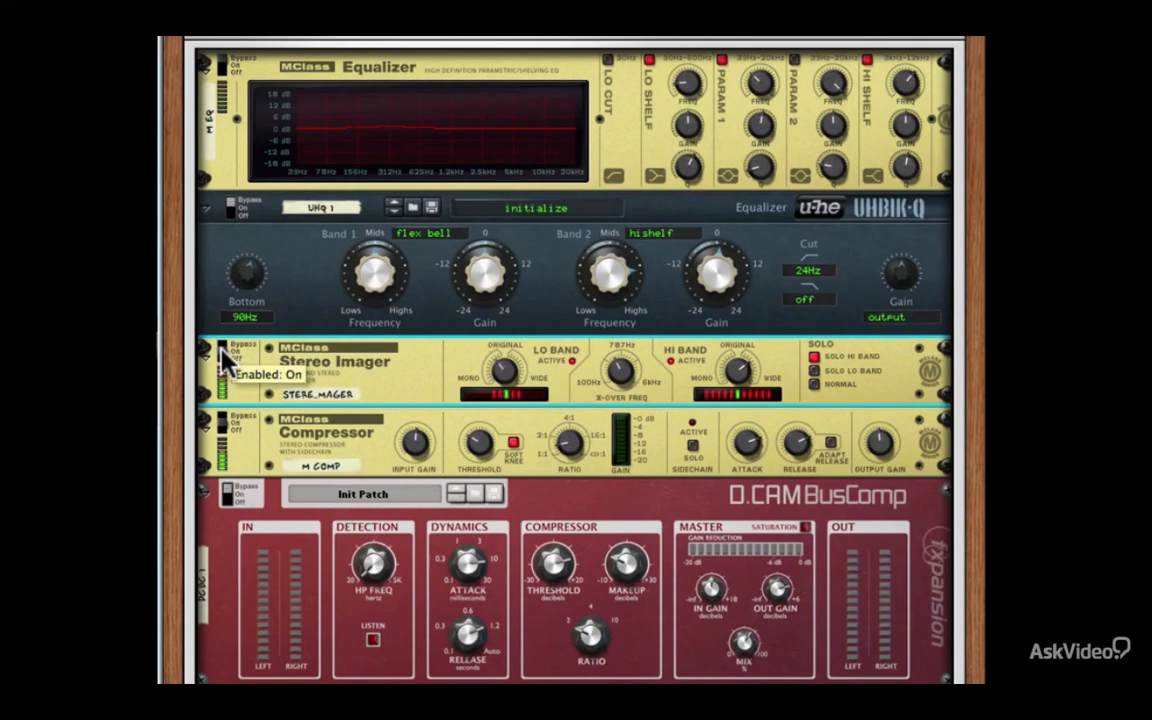
left_click(814, 384)
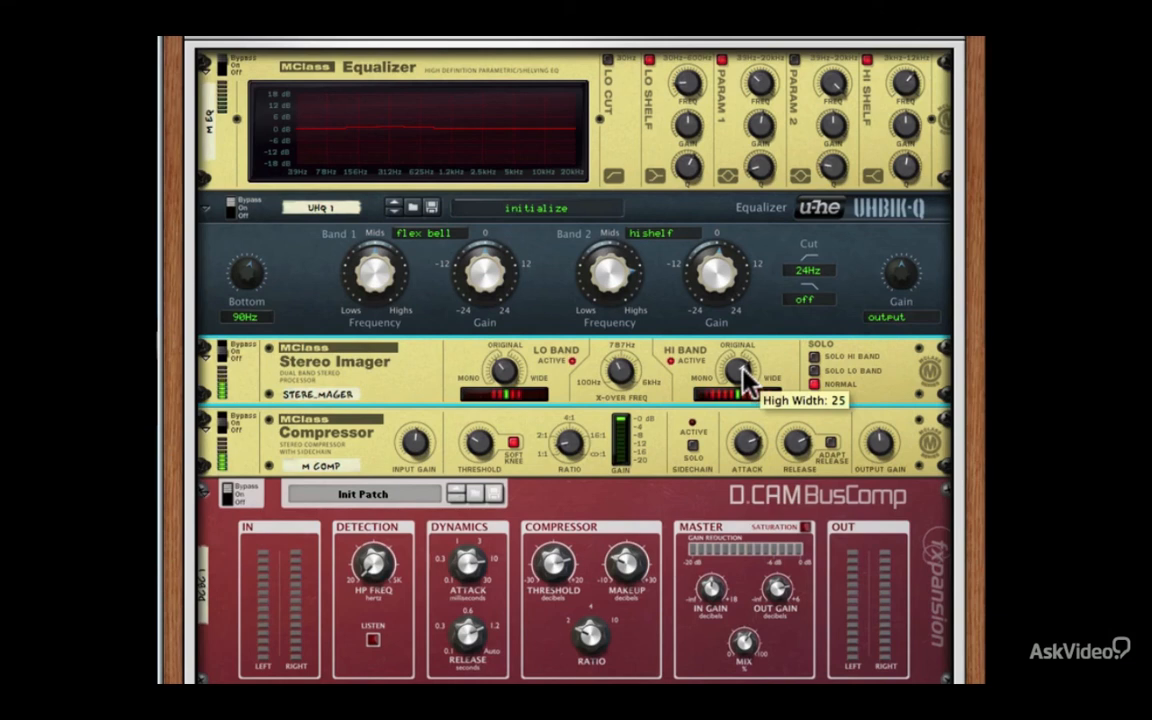
Reduce the Stereo Imager's High Width to 3 and sweep the crossover frequency down to 340 Hz.
left_click_drag(738, 370, 742, 380)
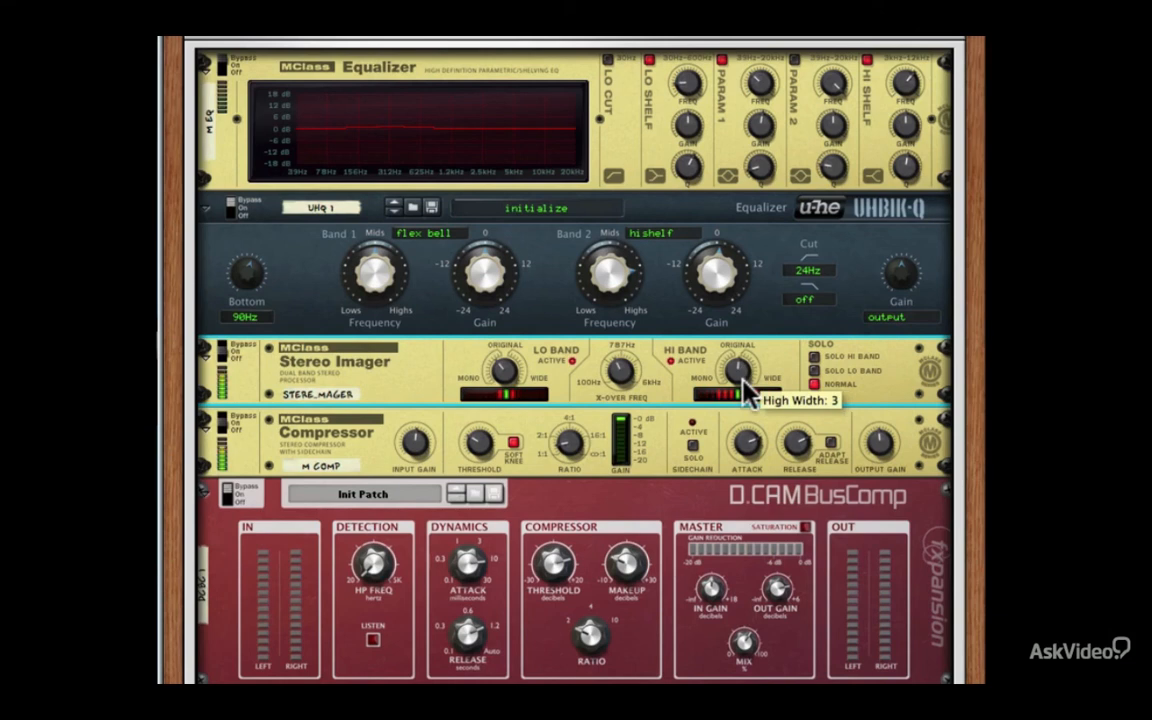
mouse_move(510, 372)
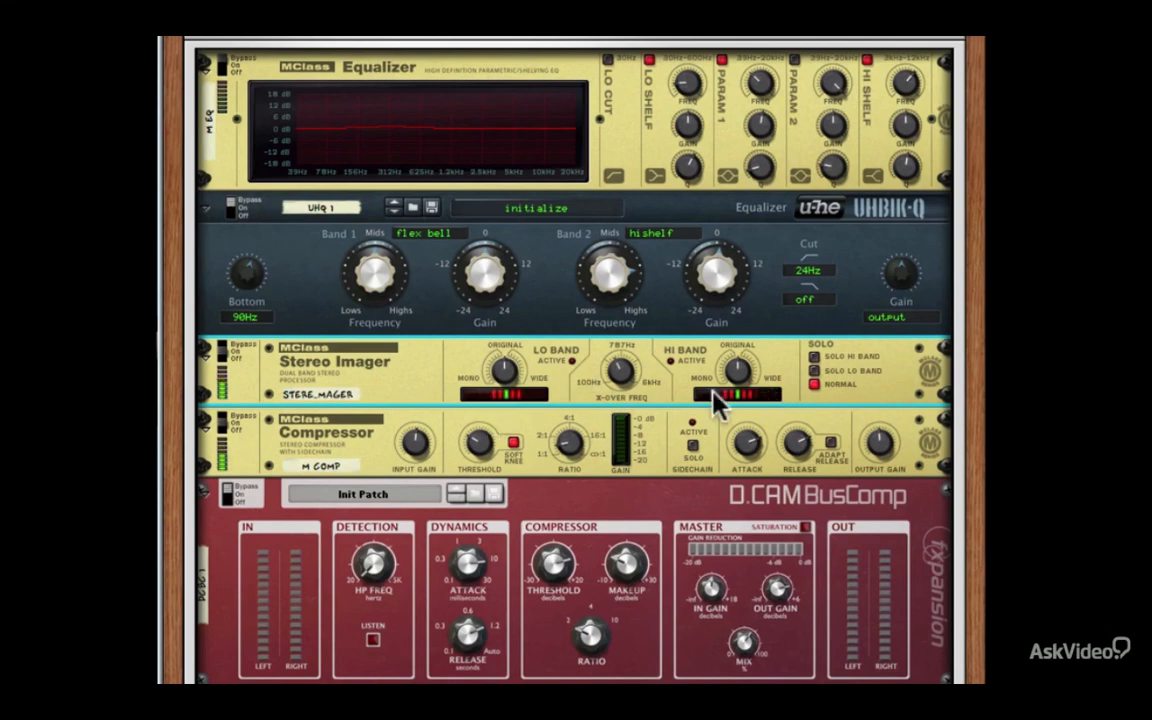
mouse_move(616, 362)
left_click_drag(617, 363, 619, 377)
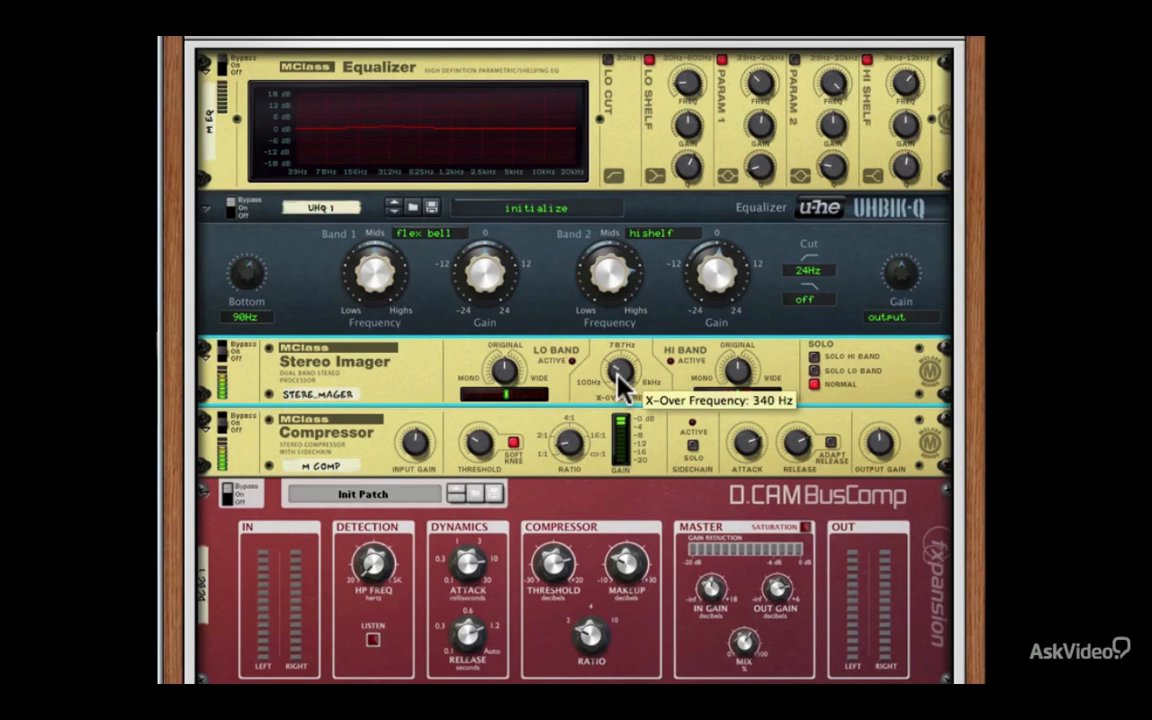
mouse_move(619, 377)
left_mouse_down()
mouse_move(617, 365)
mouse_move(618, 376)
left_mouse_up()
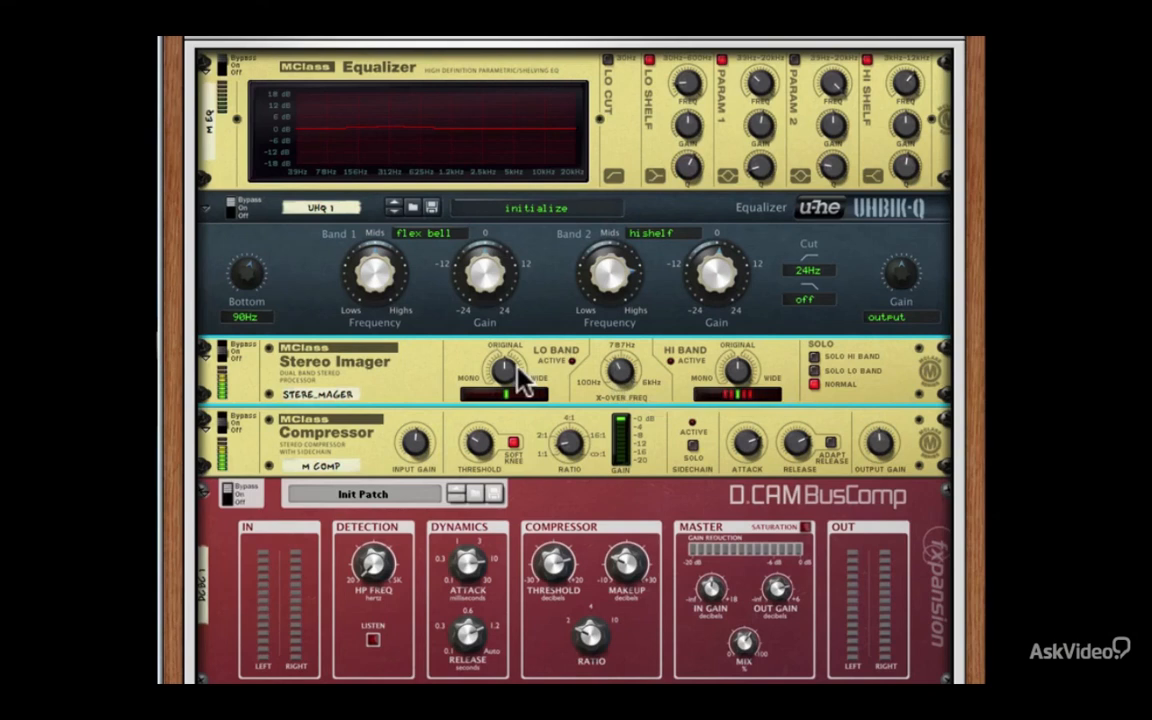
Narrow the Stereo Imager's low band, set the crossover frequency to 441 Hz and widen the high band to 14.
left_click_drag(513, 373, 512, 377)
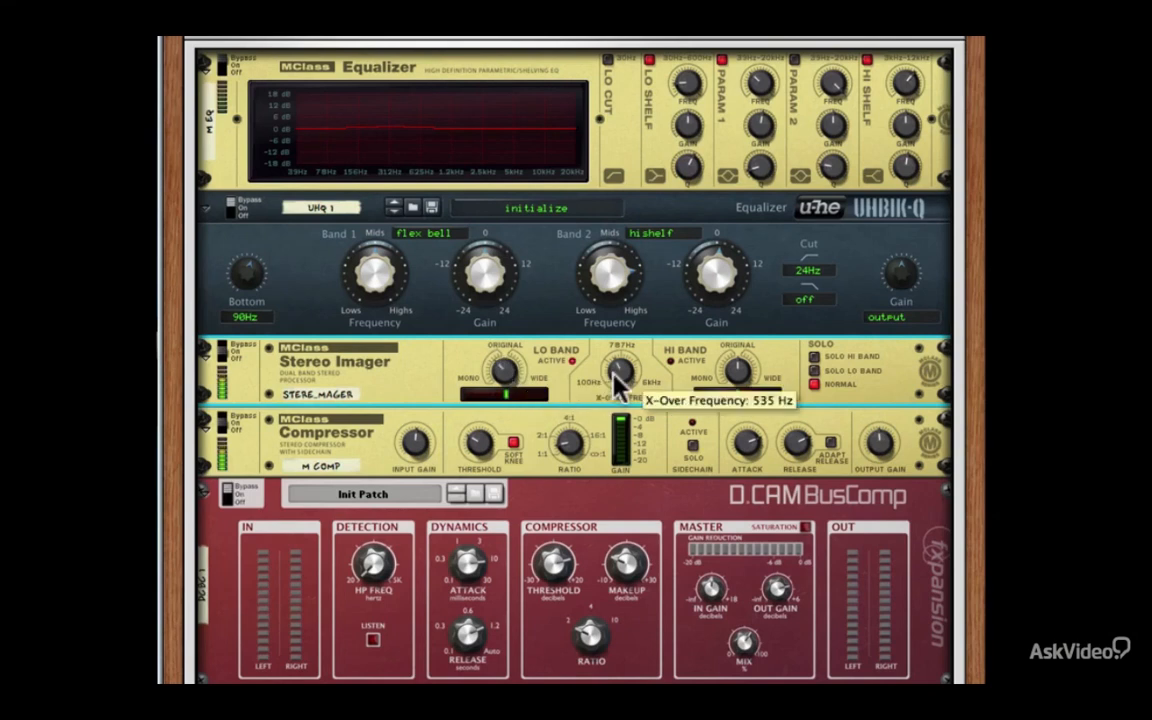
left_click_drag(617, 378, 617, 380)
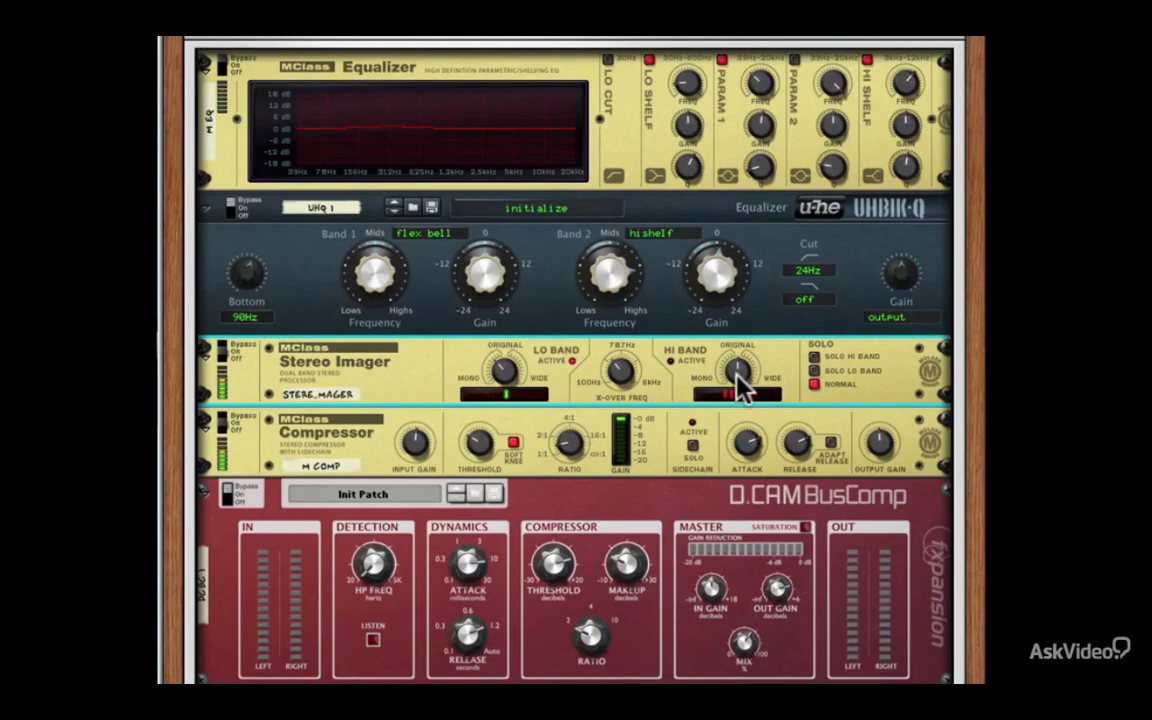
mouse_move(737, 372)
left_mouse_down()
mouse_move(737, 357)
mouse_move(739, 374)
left_mouse_up()
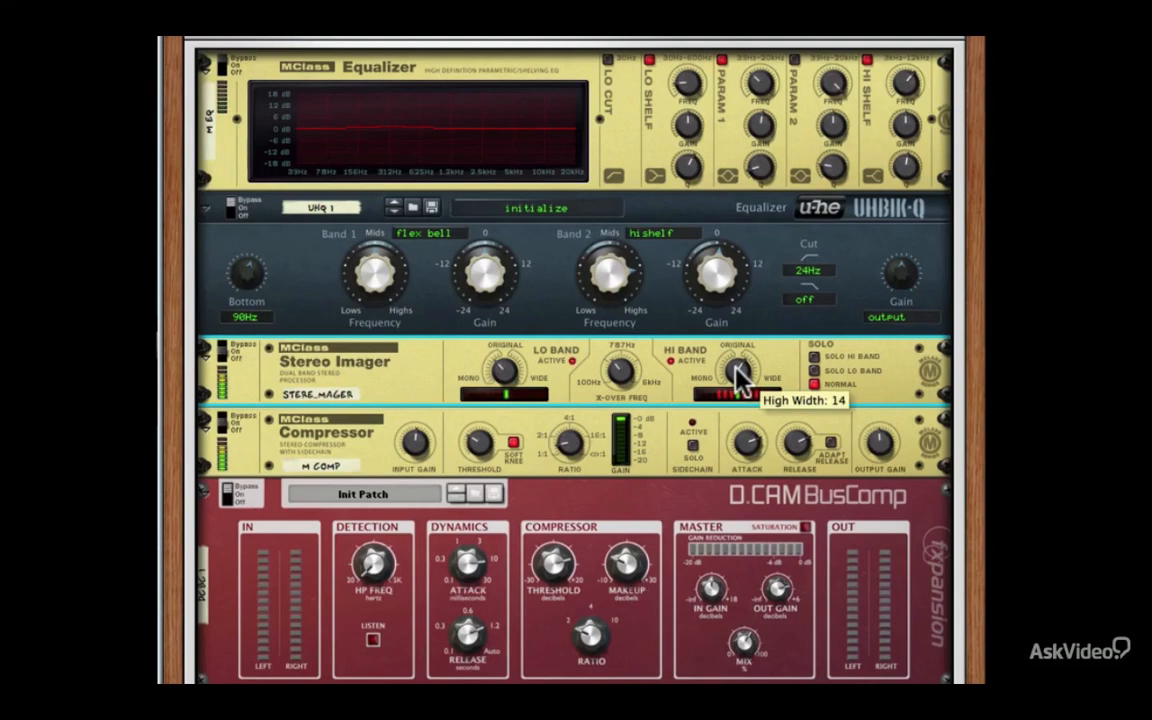
Audition the Stereo Imager's high band and low band in solo, and return the solo mode to Normal.
left_click(814, 357)
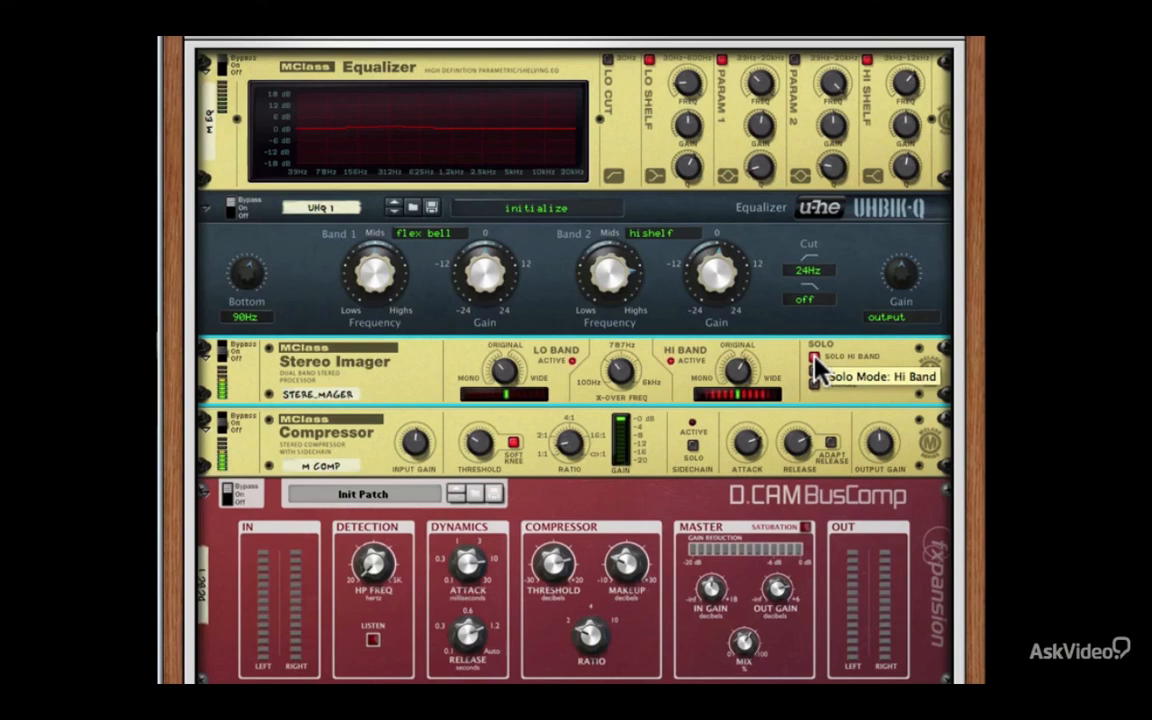
left_click(815, 372)
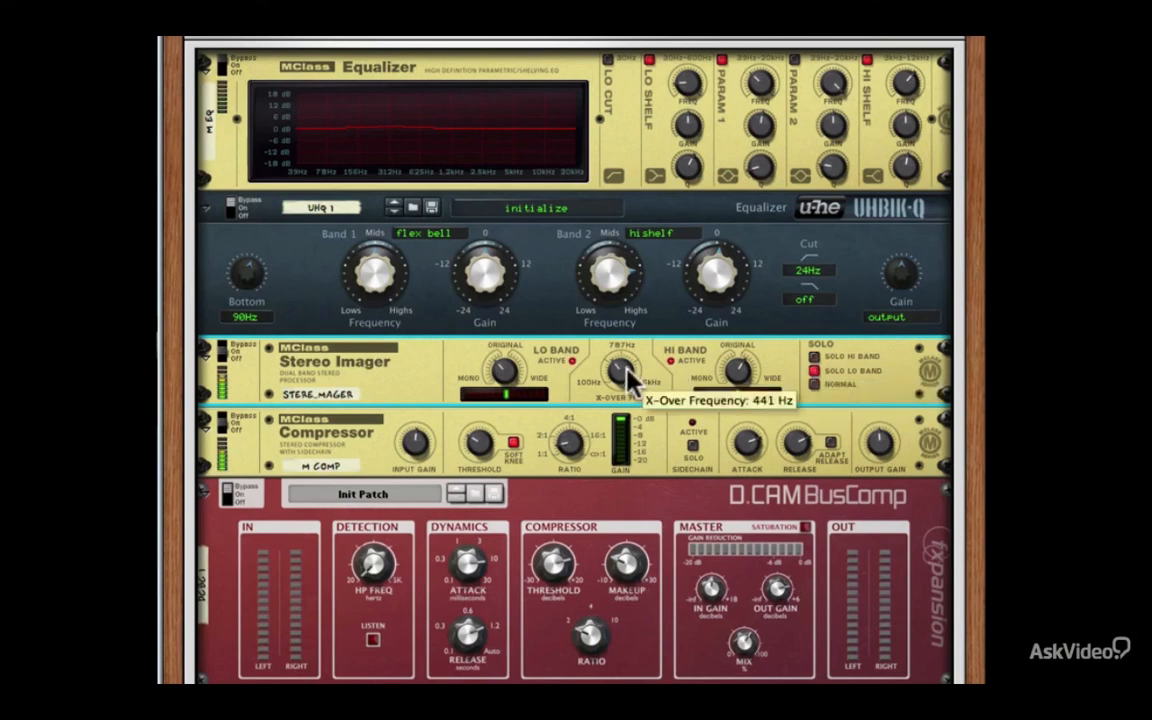
scroll(628, 373, "down", 1)
left_click(816, 388)
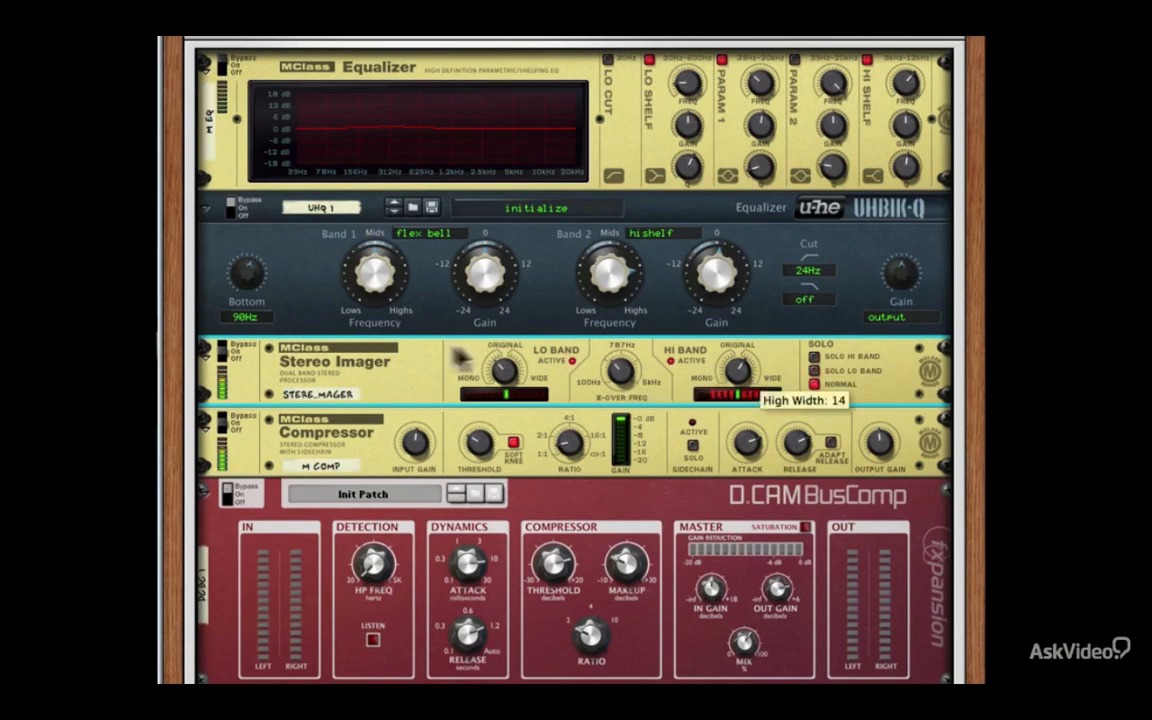
Compare the mix with the Stereo Imager bypassed and on, and push High Width to 63 before bringing it back down.
left_click(222, 353)
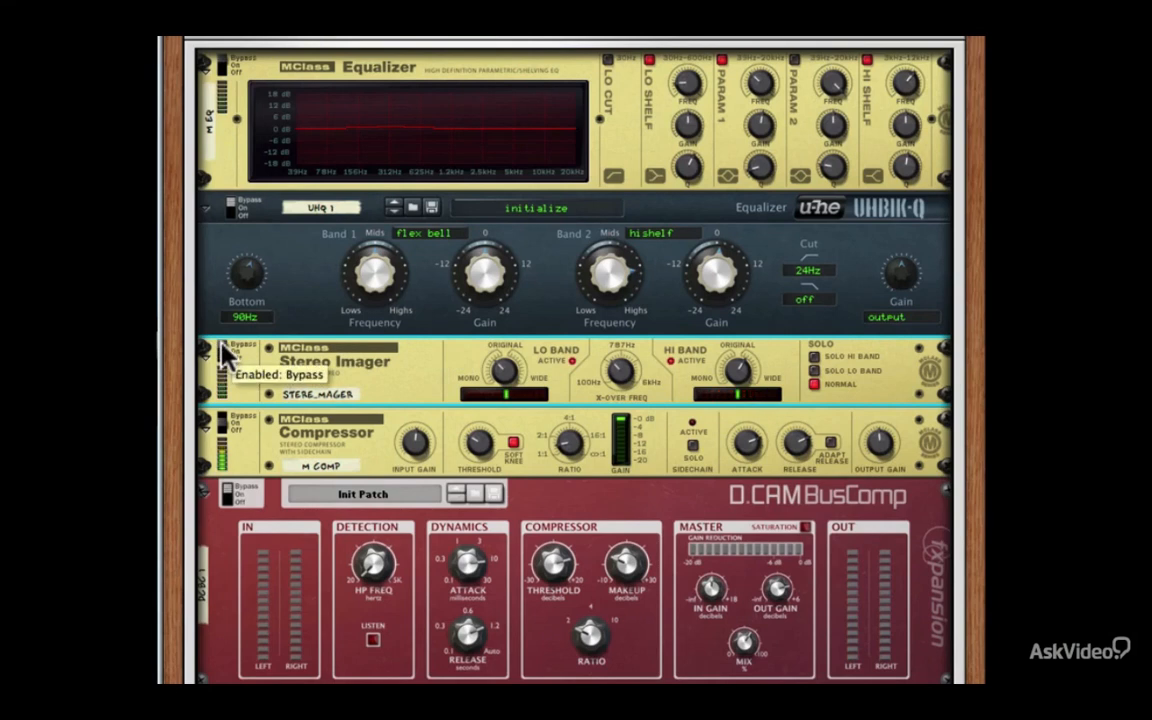
left_click(222, 353)
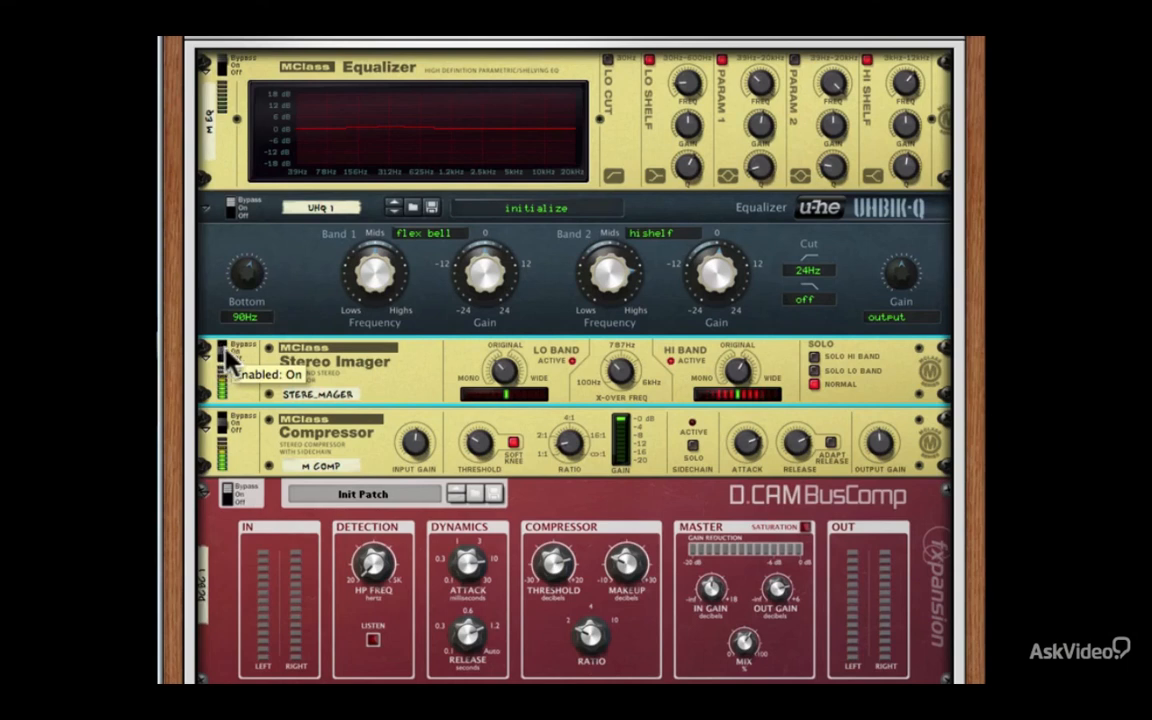
mouse_move(743, 345)
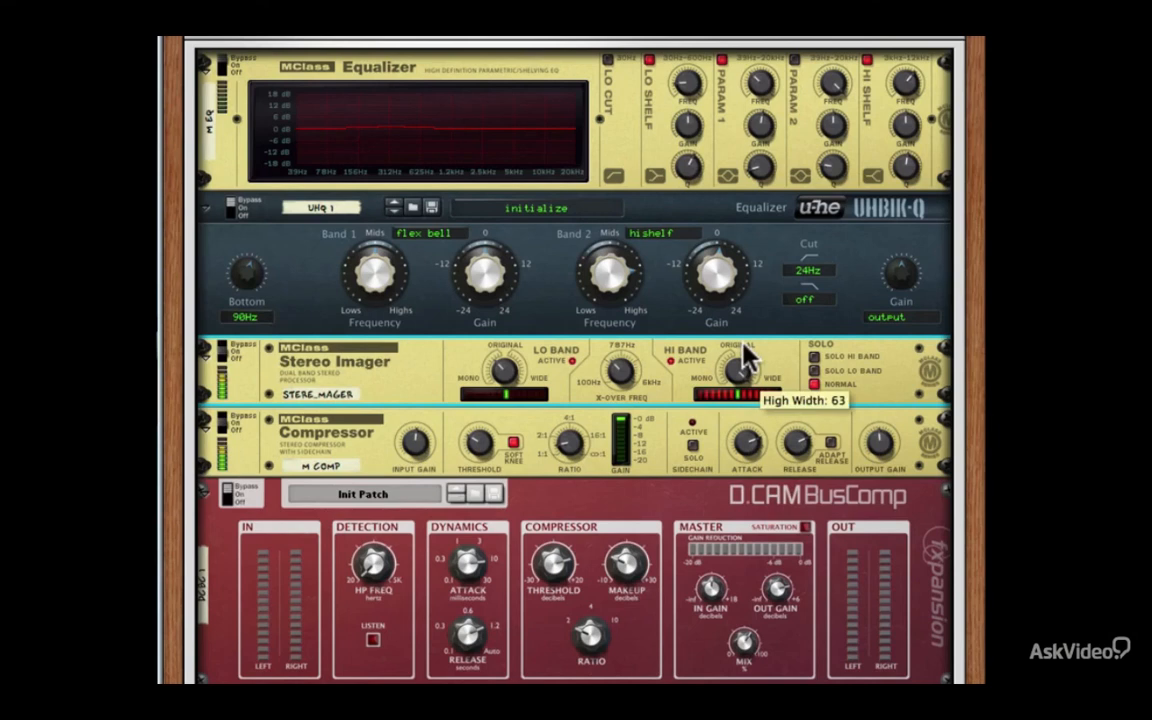
left_click_drag(745, 352, 738, 389)
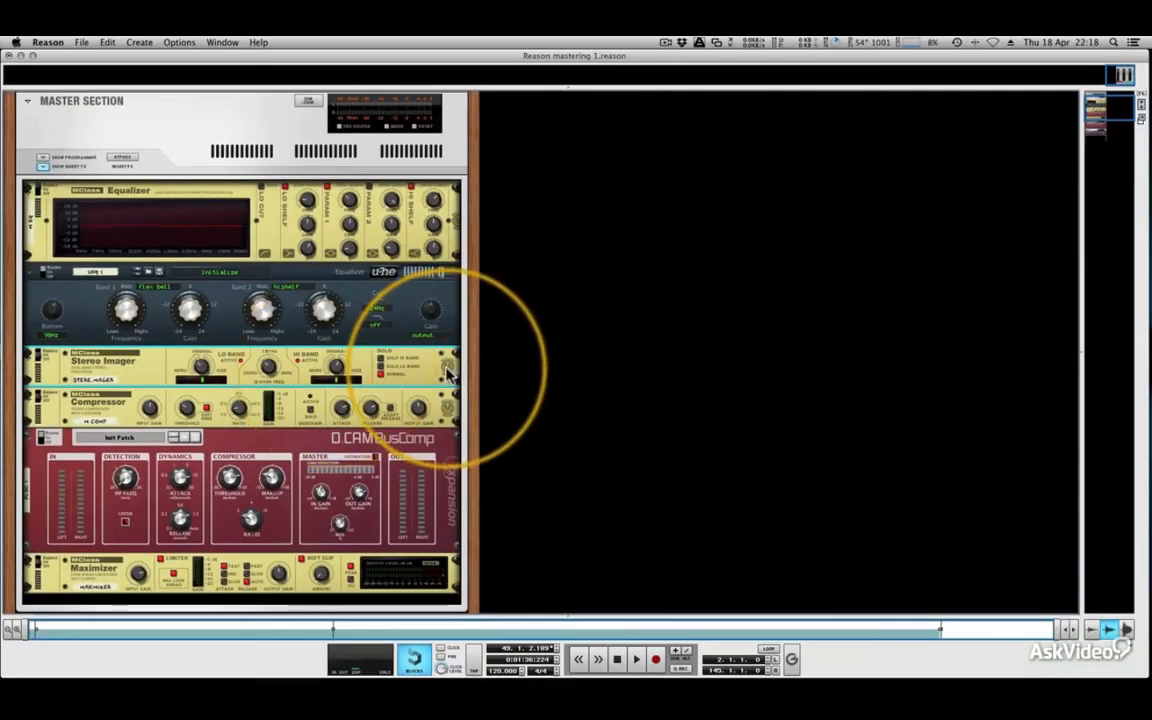
Insert an RV7000 Advanced Reverb after the Stereo Imager and unfold its Remote Programmer.
right_click(448, 373)
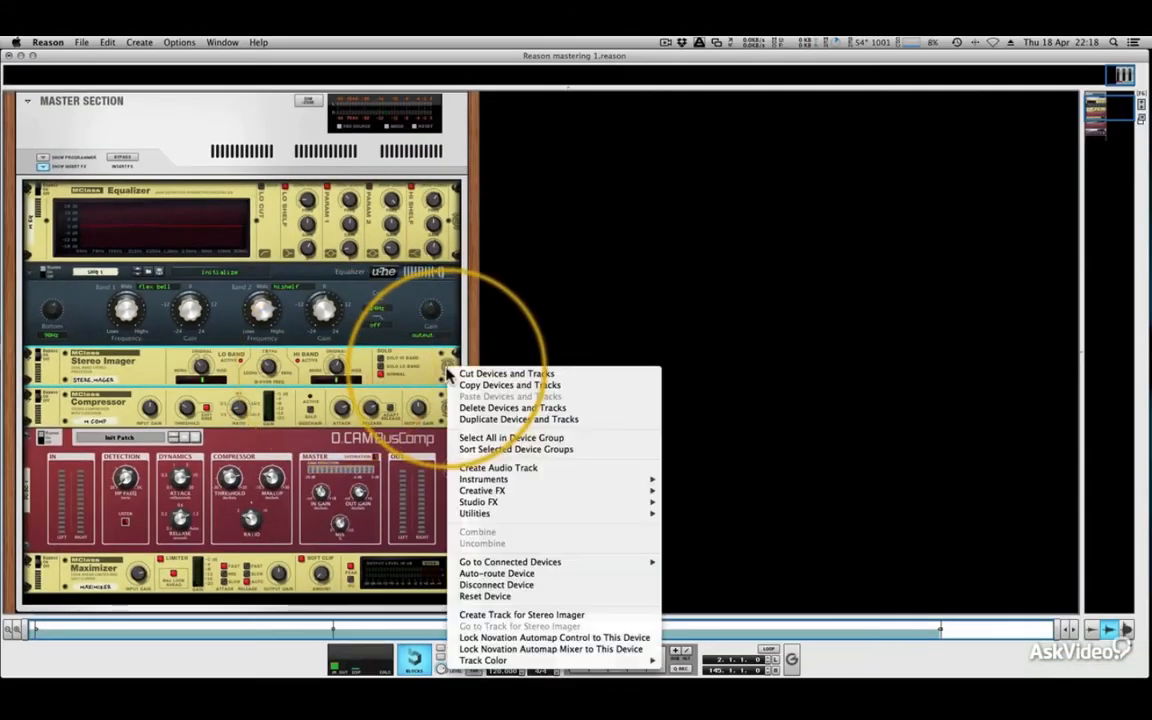
mouse_move(507, 485)
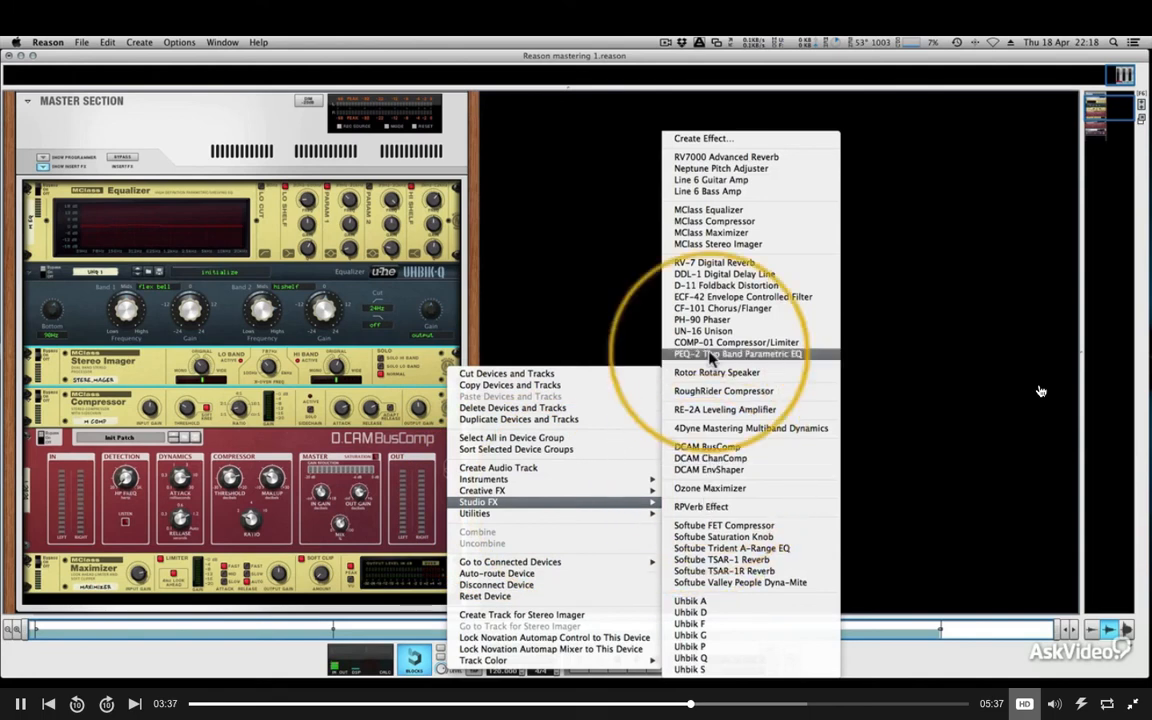
left_click(712, 158)
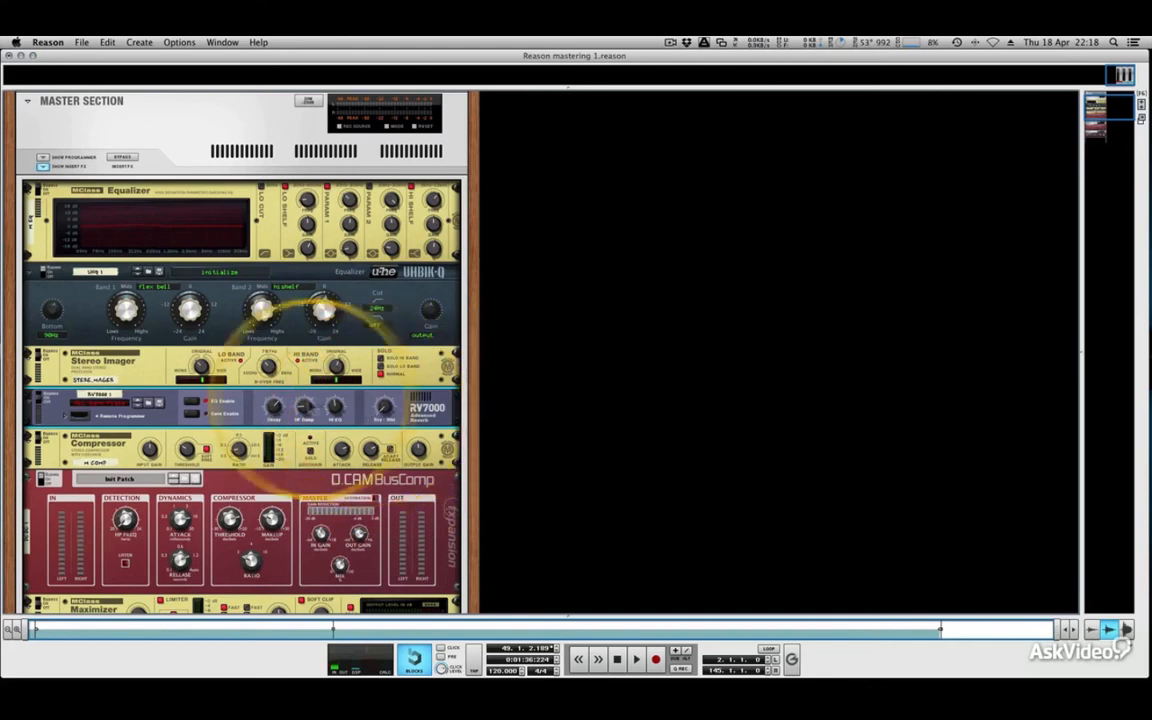
left_click(71, 415)
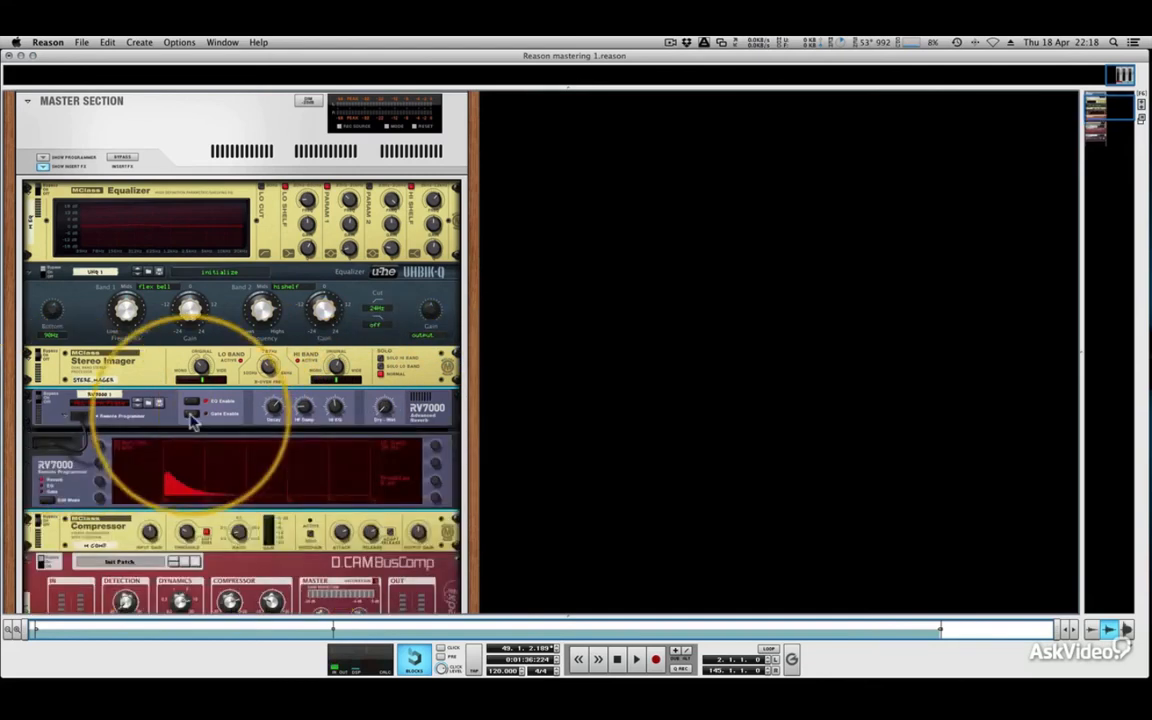
Load the AMB Drum Ambience.rv7 patch into the RV7000, start playback and adjust the reverb's Dry-Wet mix.
left_click(120, 401)
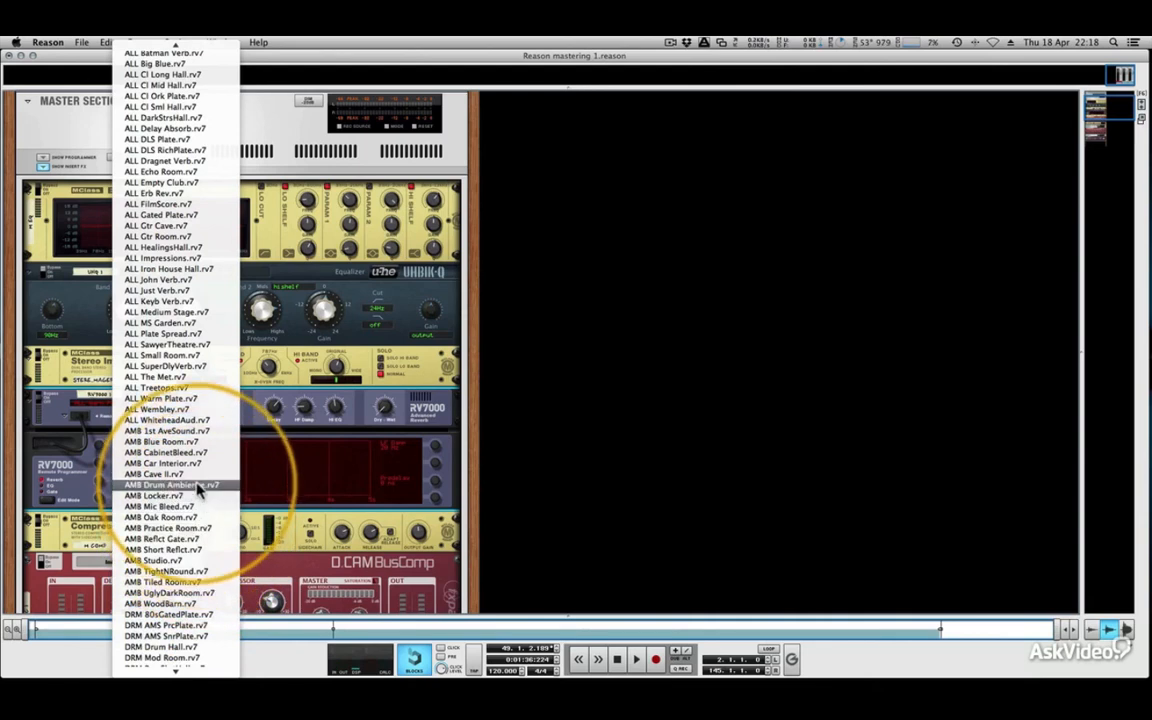
left_click(203, 486)
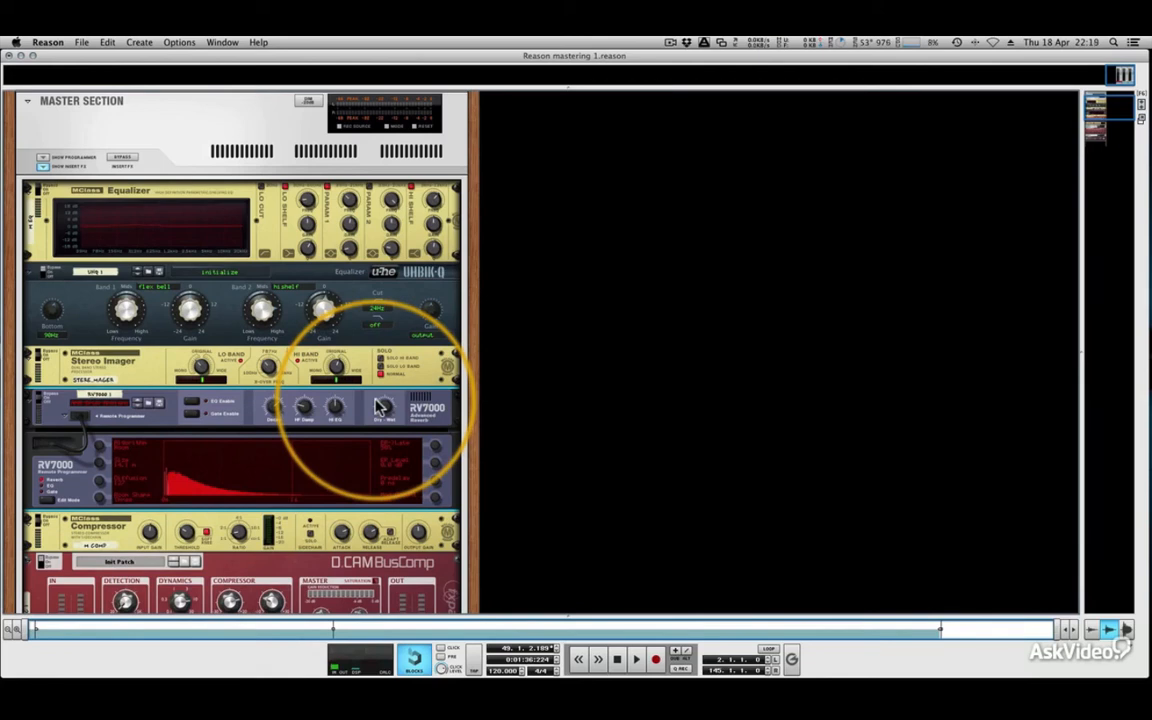
key("space")
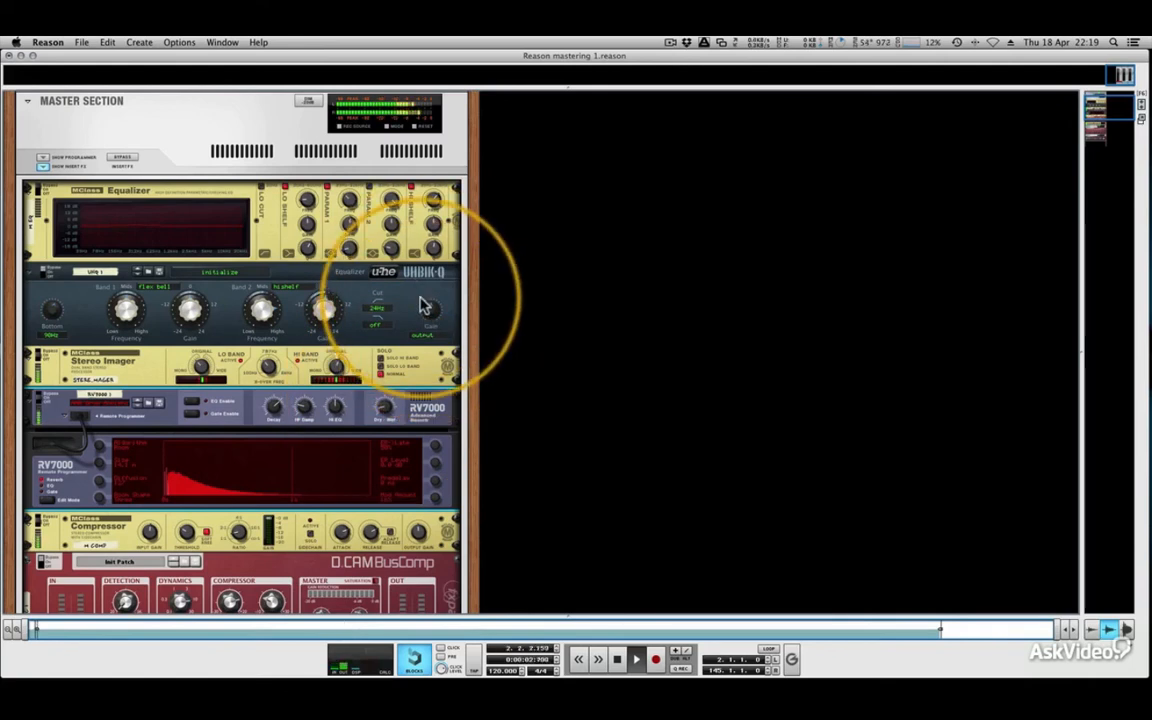
mouse_move(386, 402)
left_mouse_down()
mouse_move(387, 388)
mouse_move(384, 406)
left_mouse_up()
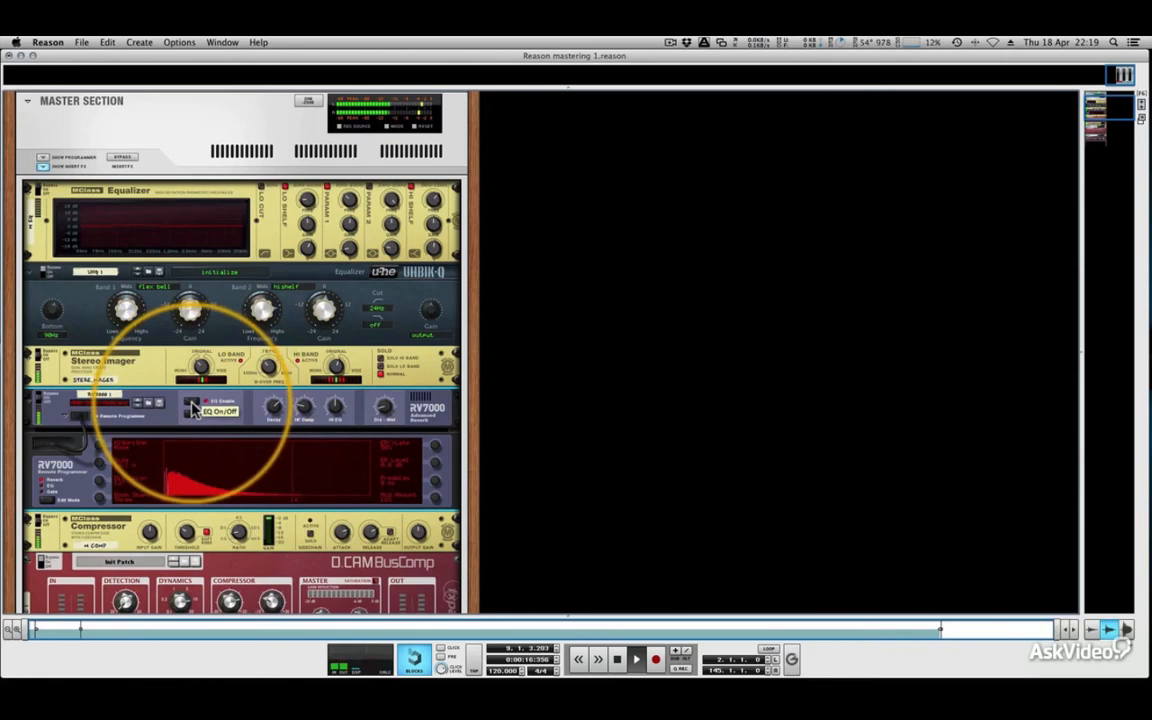
Switch the RV7000's programmer to EQ editing, lower the parametric gain and readjust the Dry-Wet mix.
left_click(46, 499)
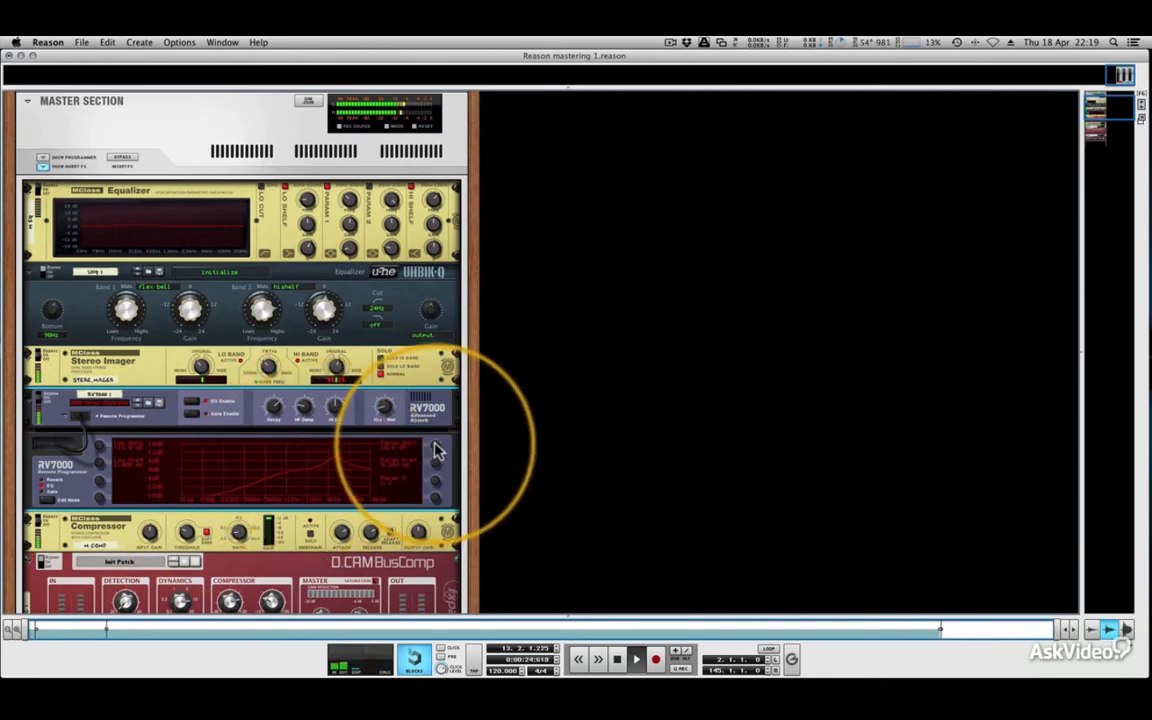
left_click_drag(435, 443, 434, 453)
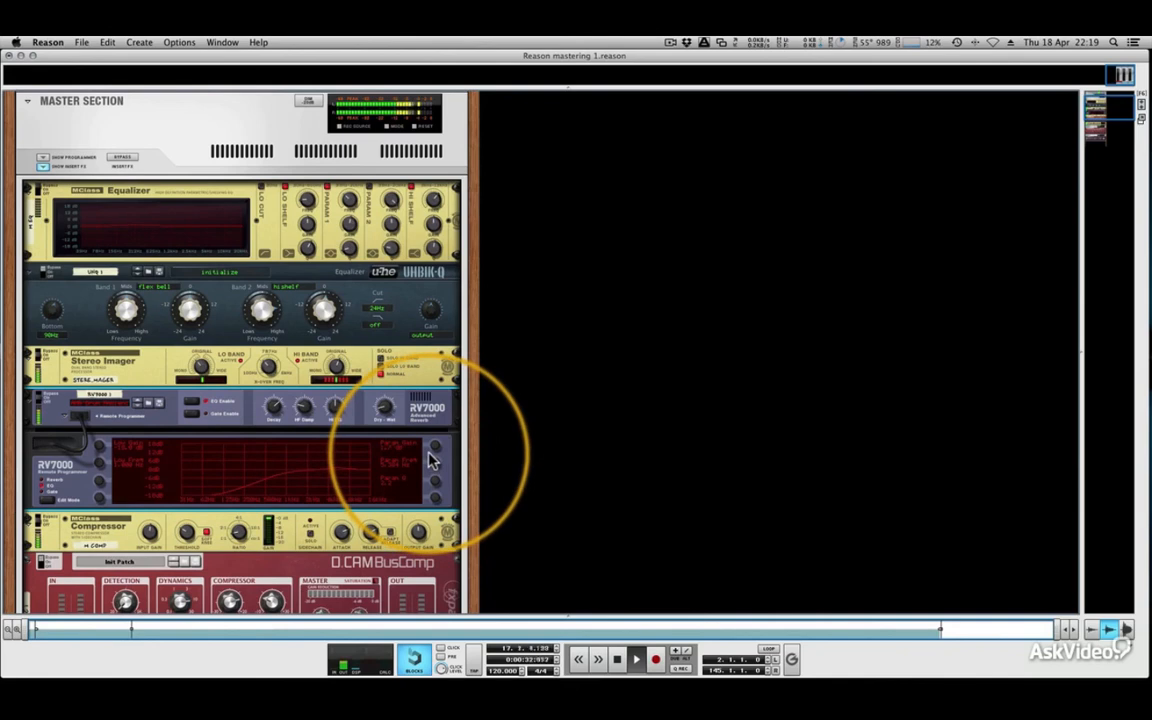
left_click_drag(387, 409, 387, 416)
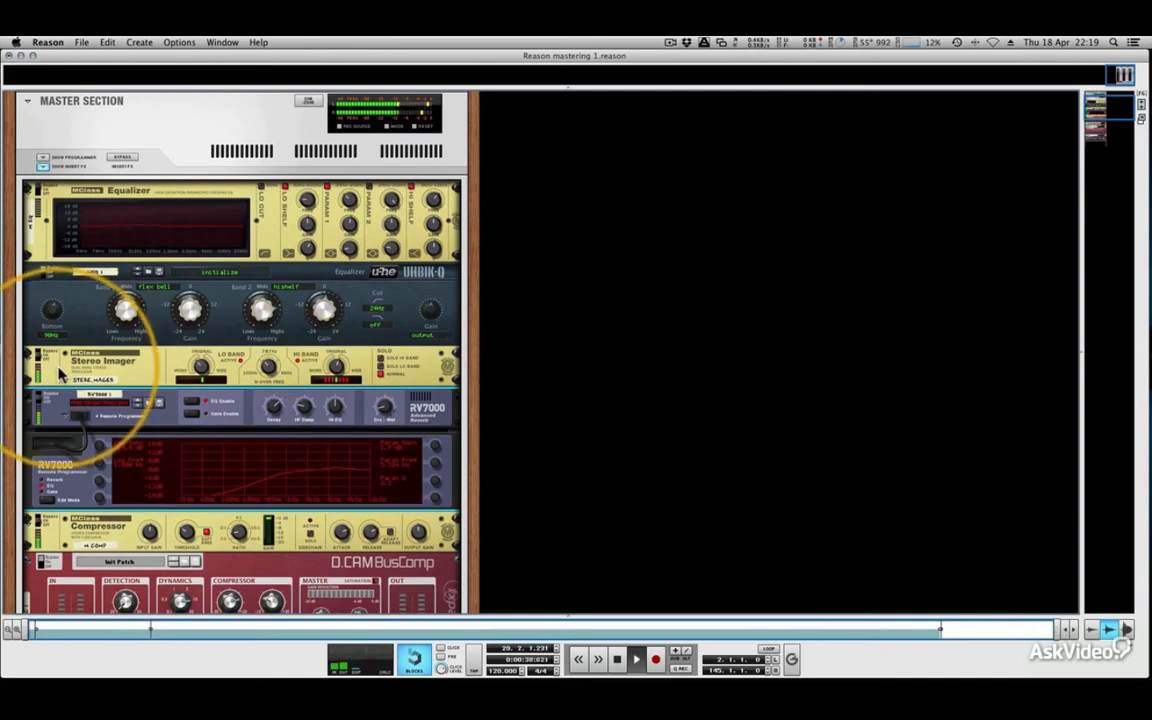
Bypass the Stereo Imager and the RV7000 reverb during playback.
left_click(38, 350)
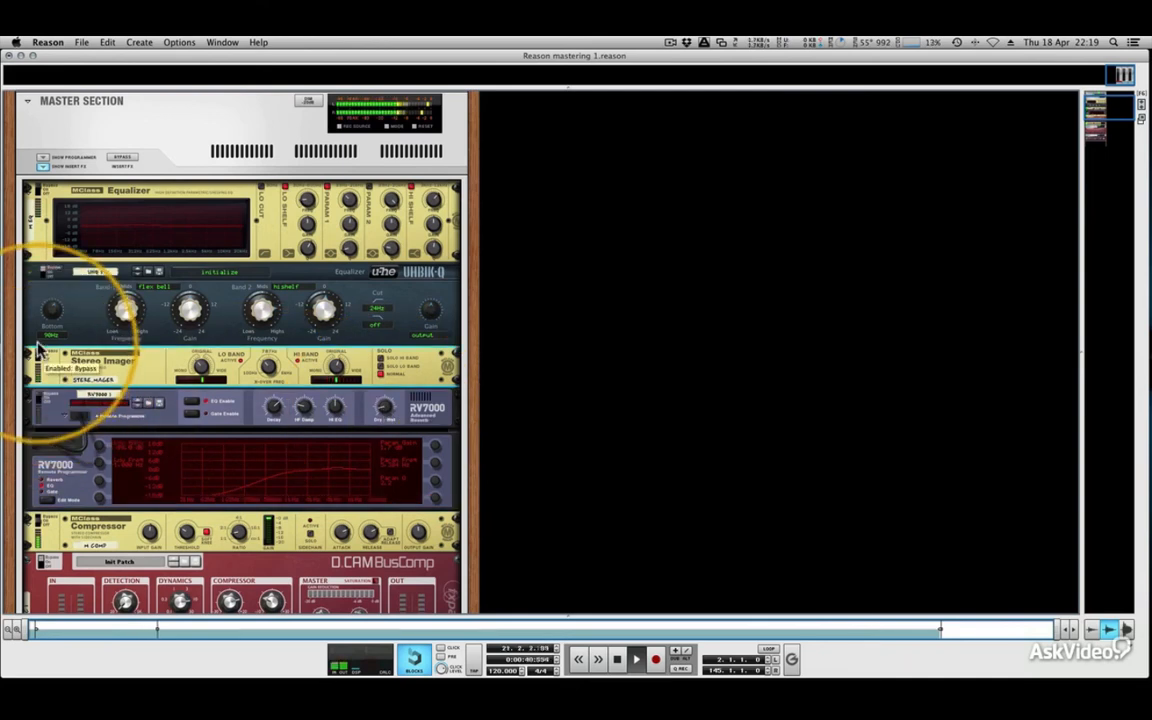
left_click(37, 398)
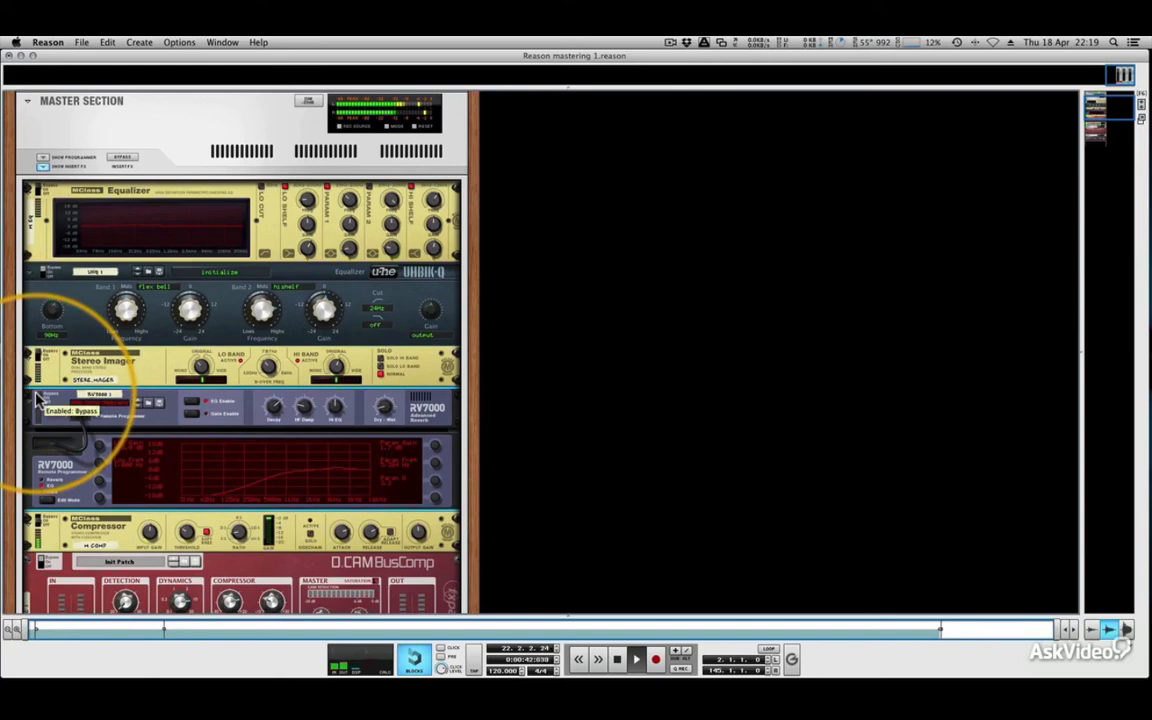
Switch the RV7000 reverb and the Stereo Imager back on during playback.
left_click(37, 398)
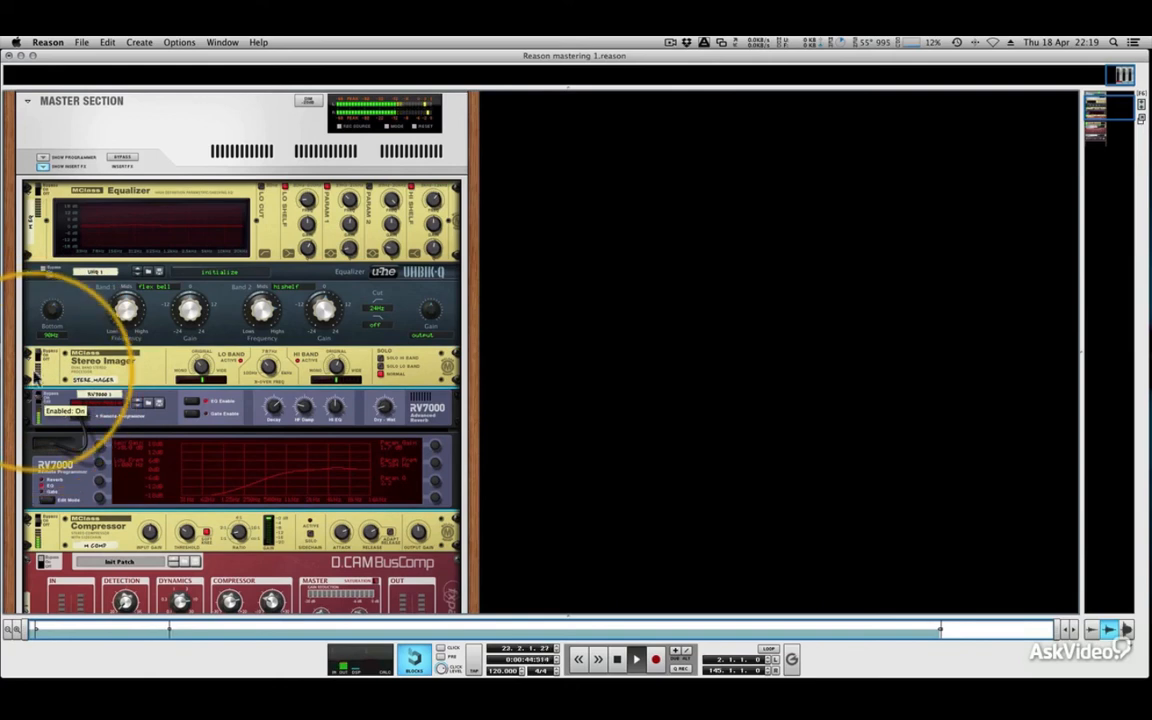
left_click_drag(35, 374, 40, 362)
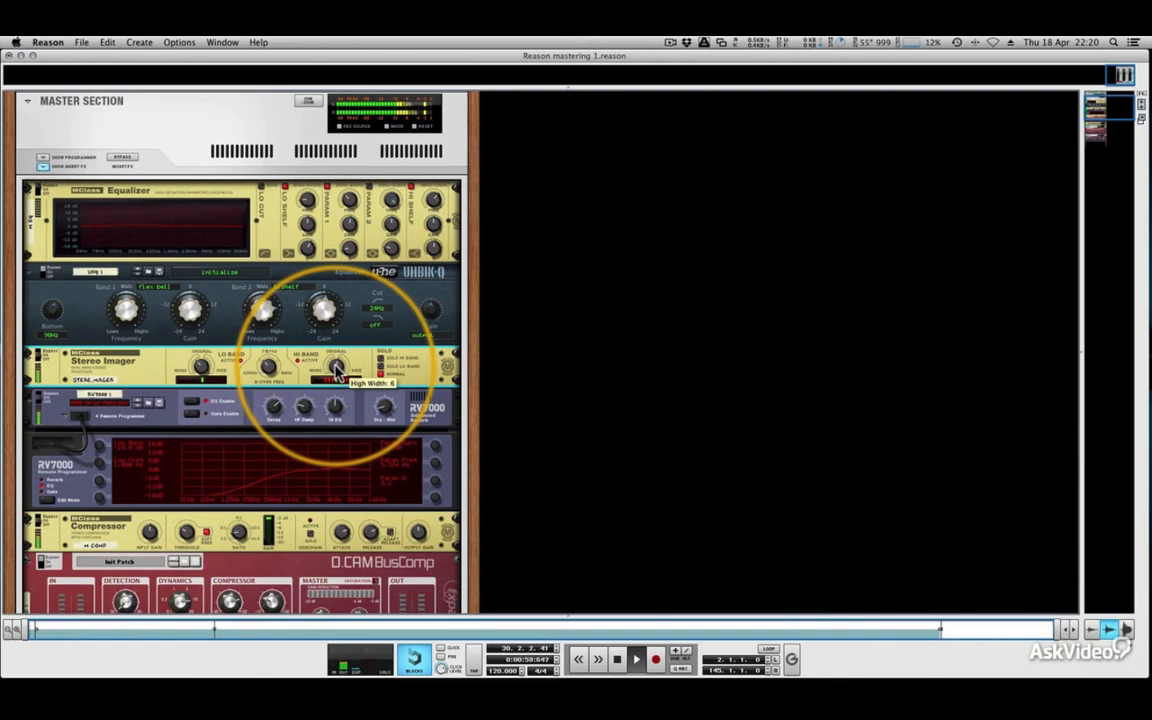
scroll(336, 372, "down", 5)
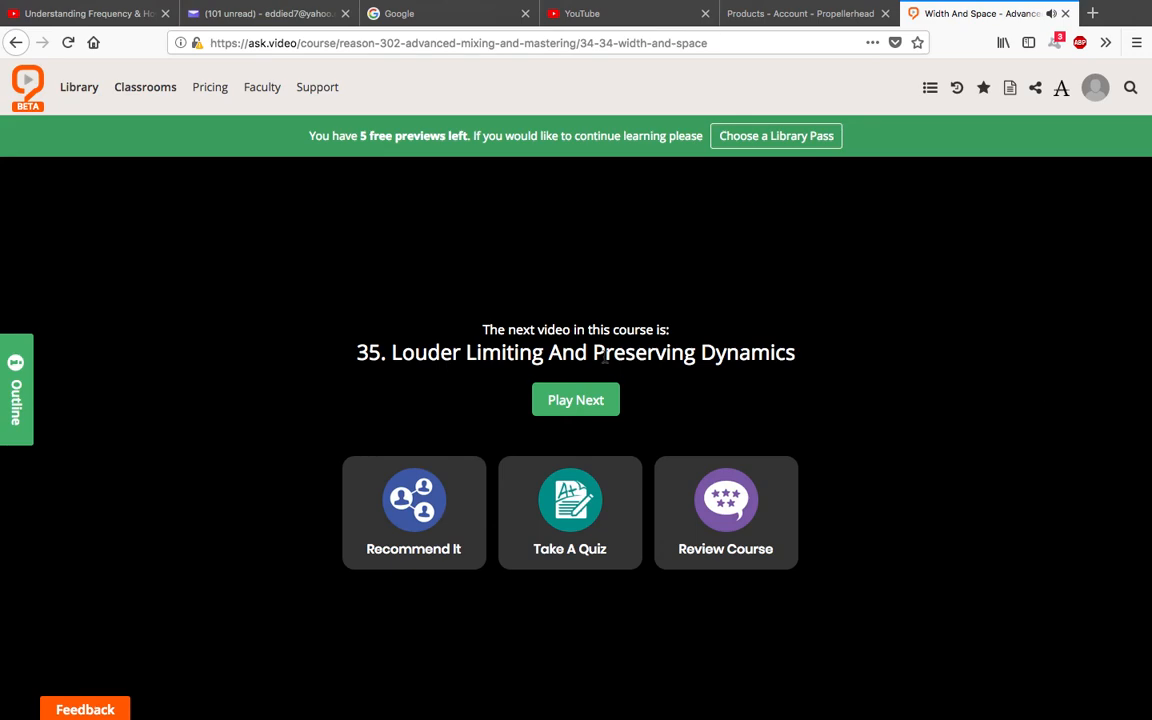
Play the next course video, "35. Louder Limiting And Preserving Dynamics", in full screen.
left_click(572, 407)
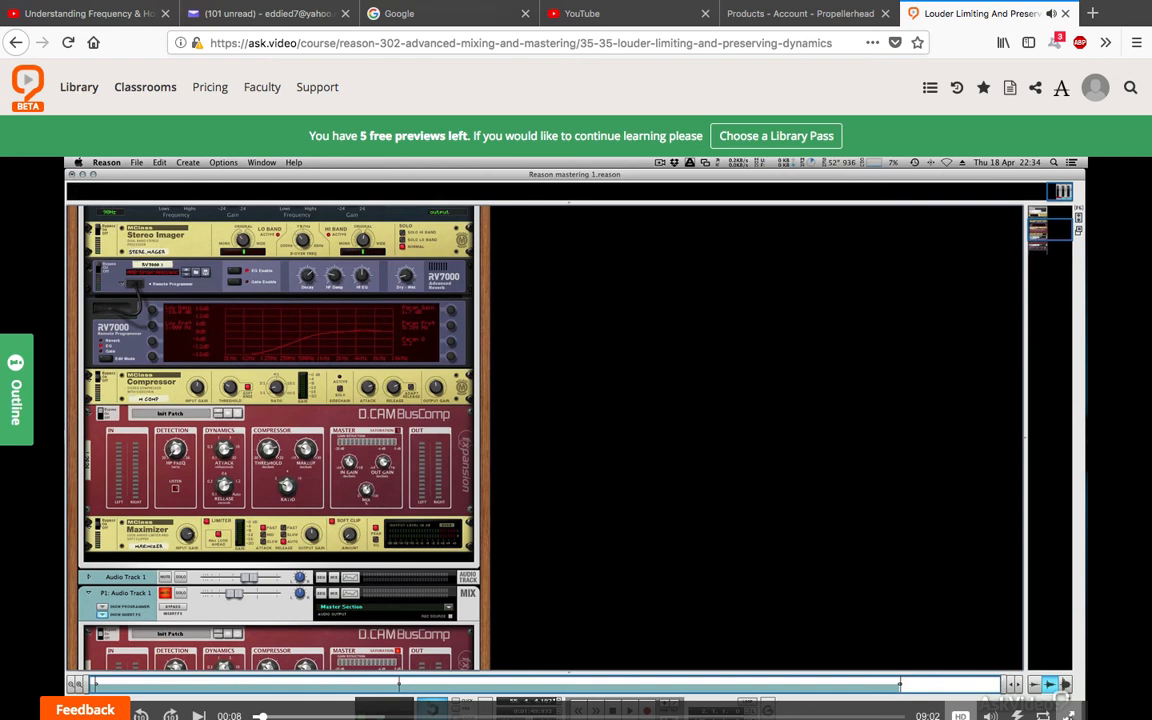
left_click(1068, 716)
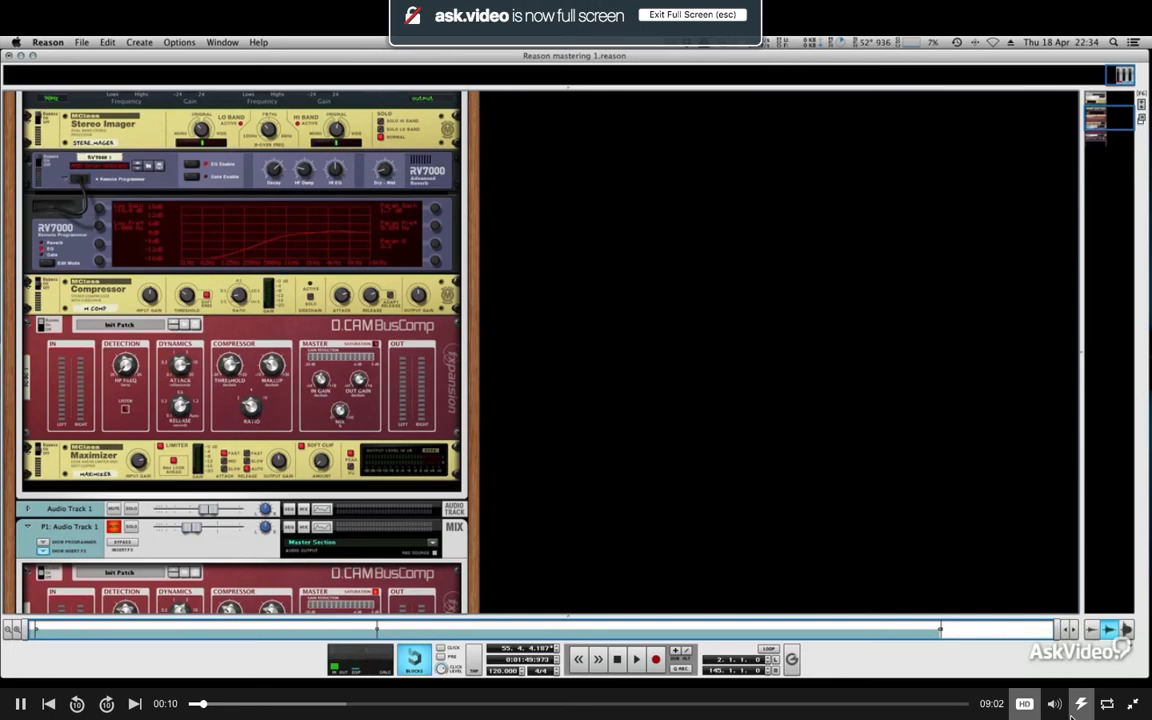
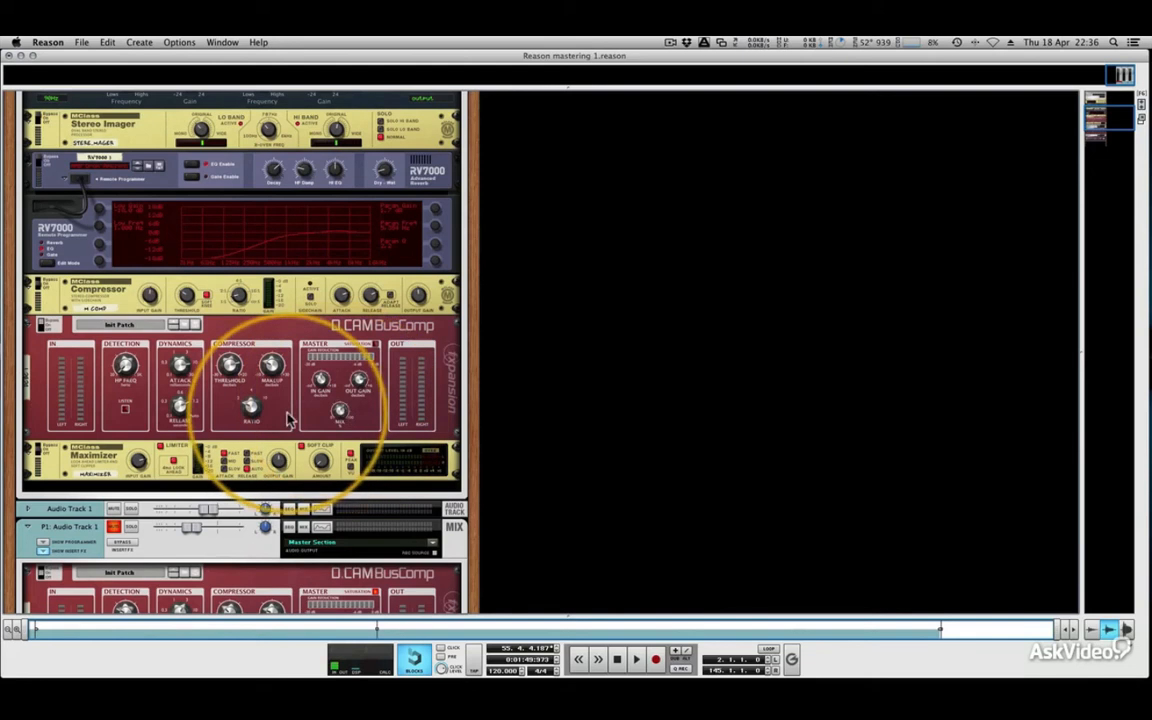
Fold the Stereo Imager, the RV7000 and the master section's D.CAM BusComp in the rack.
scroll(288, 420, "up", 5)
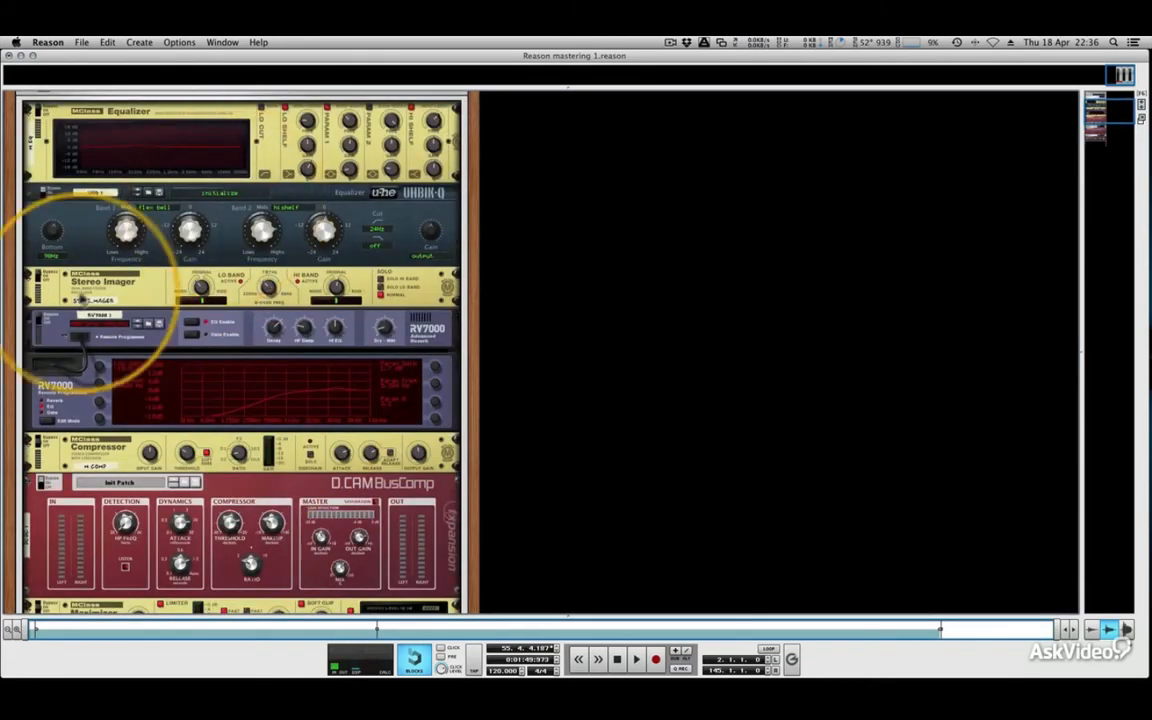
left_click(36, 322)
left_click(32, 276)
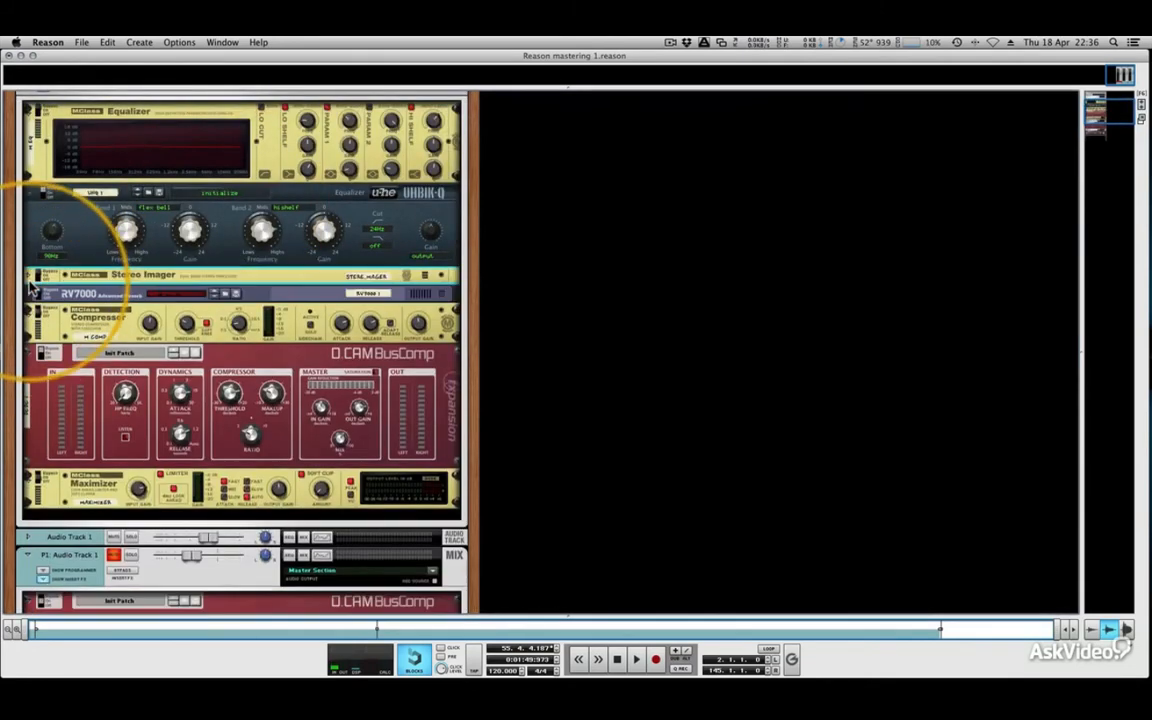
scroll(150, 290, "down", 4)
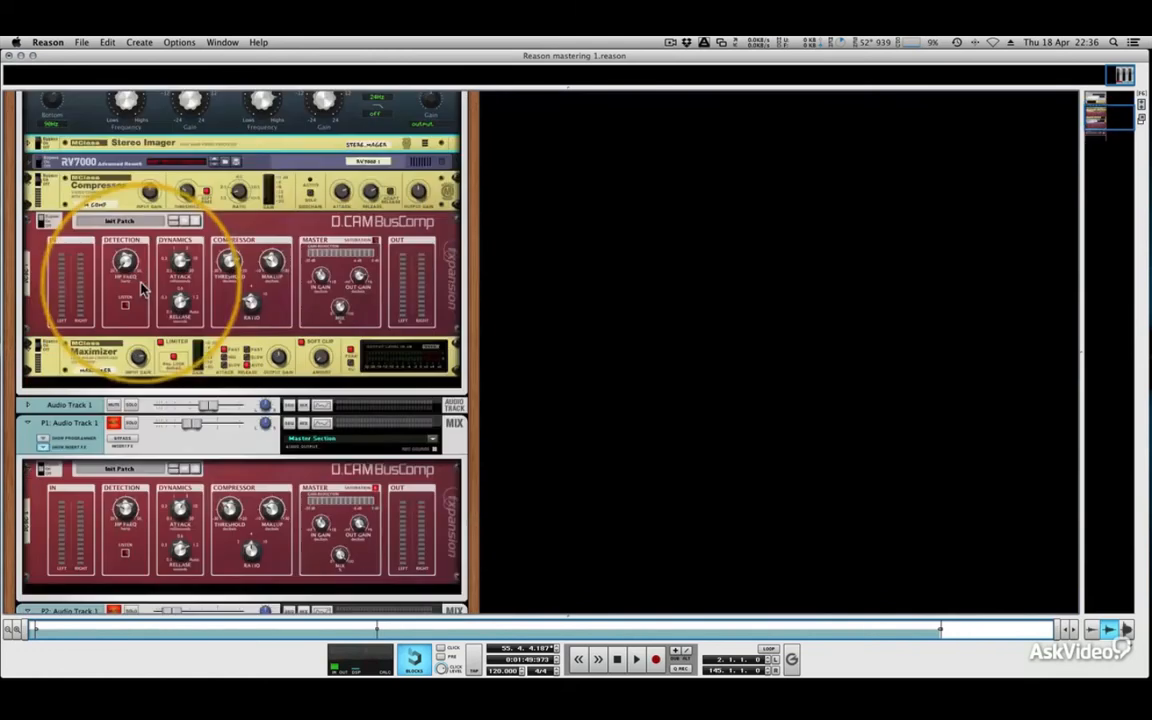
left_click(36, 224)
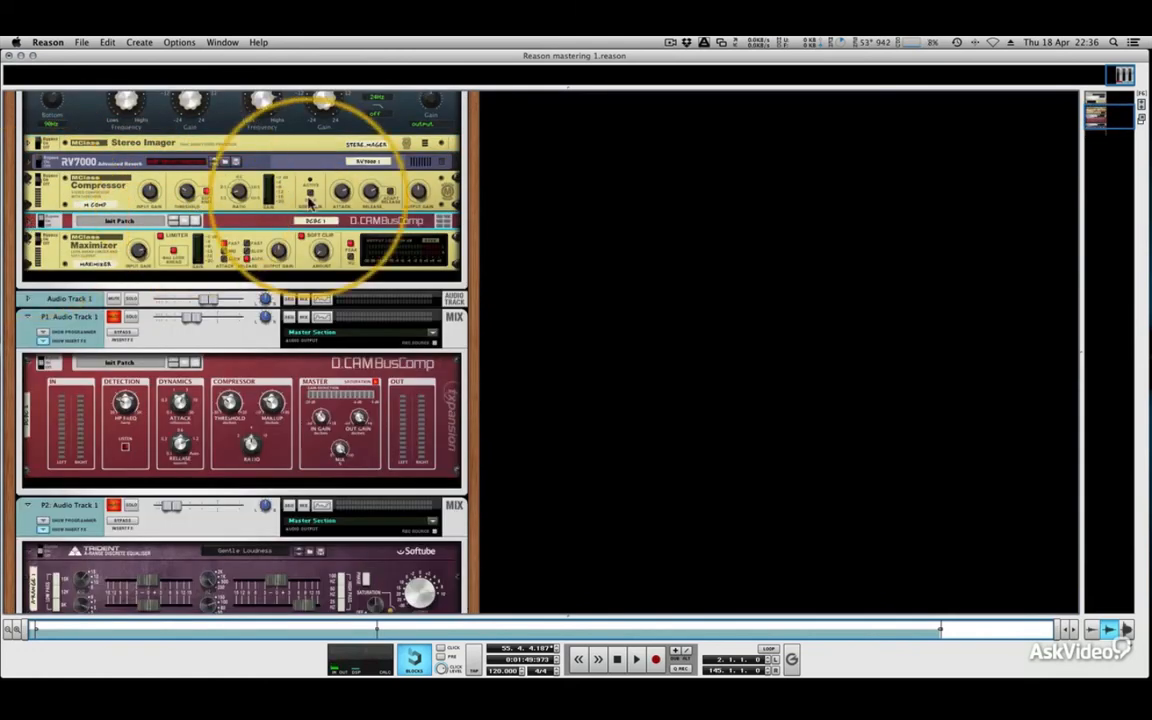
scroll(352, 226, "up", 1)
scroll(352, 226, "up", 3)
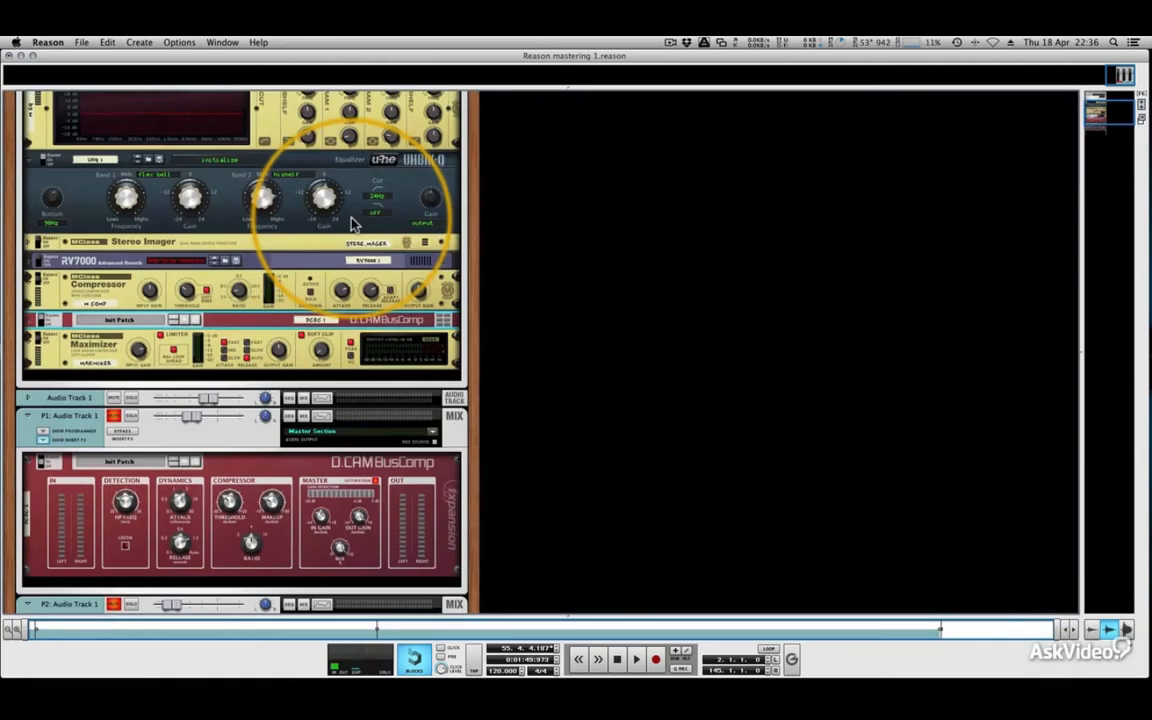
scroll(352, 226, "up", 1)
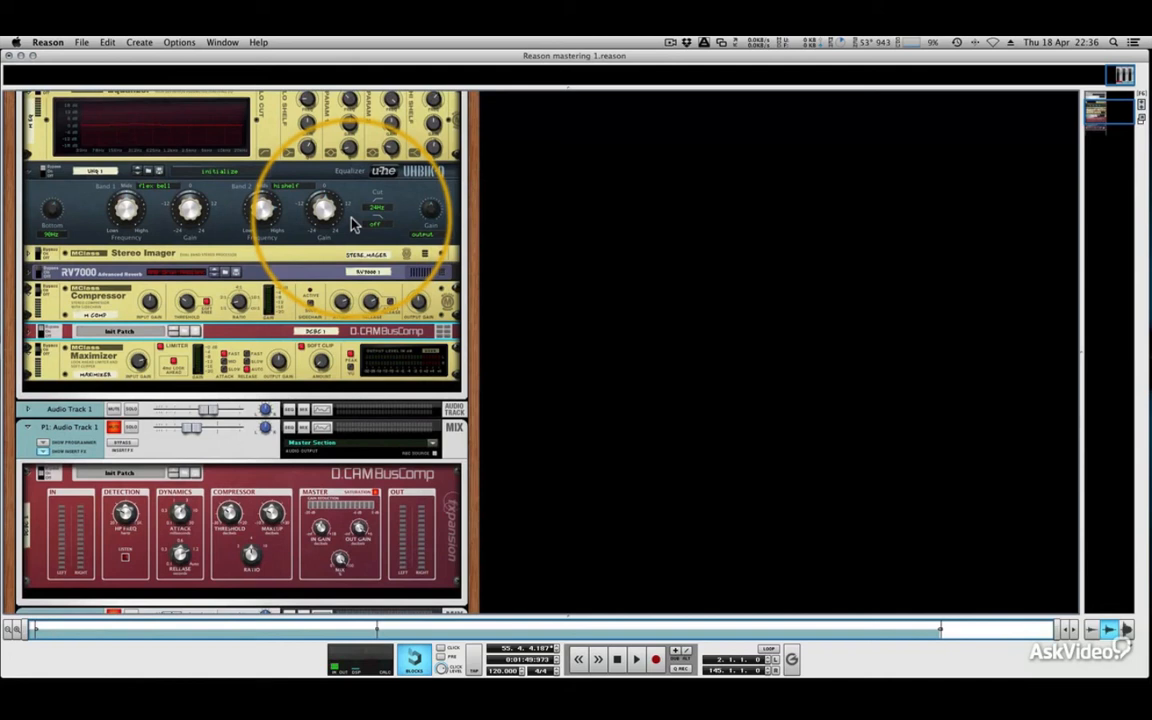
Start playback and set the Maximizer's limiter release to Slow (400 ms) and its attack to Mid.
key("space")
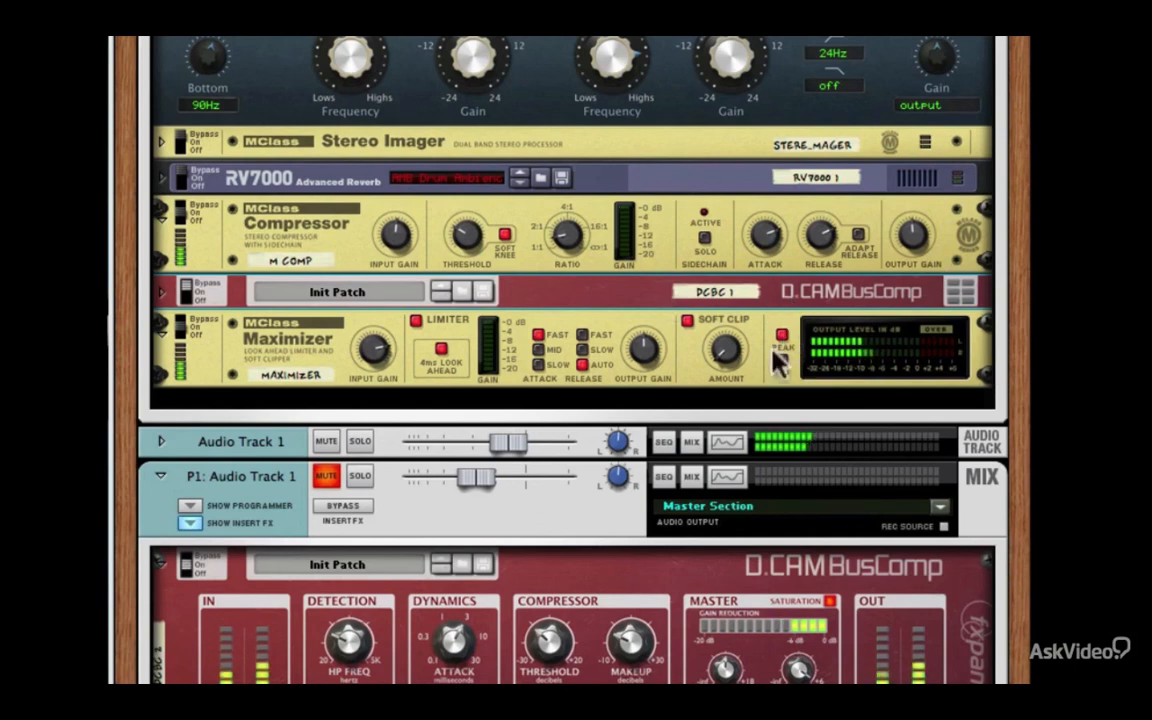
left_click(738, 368)
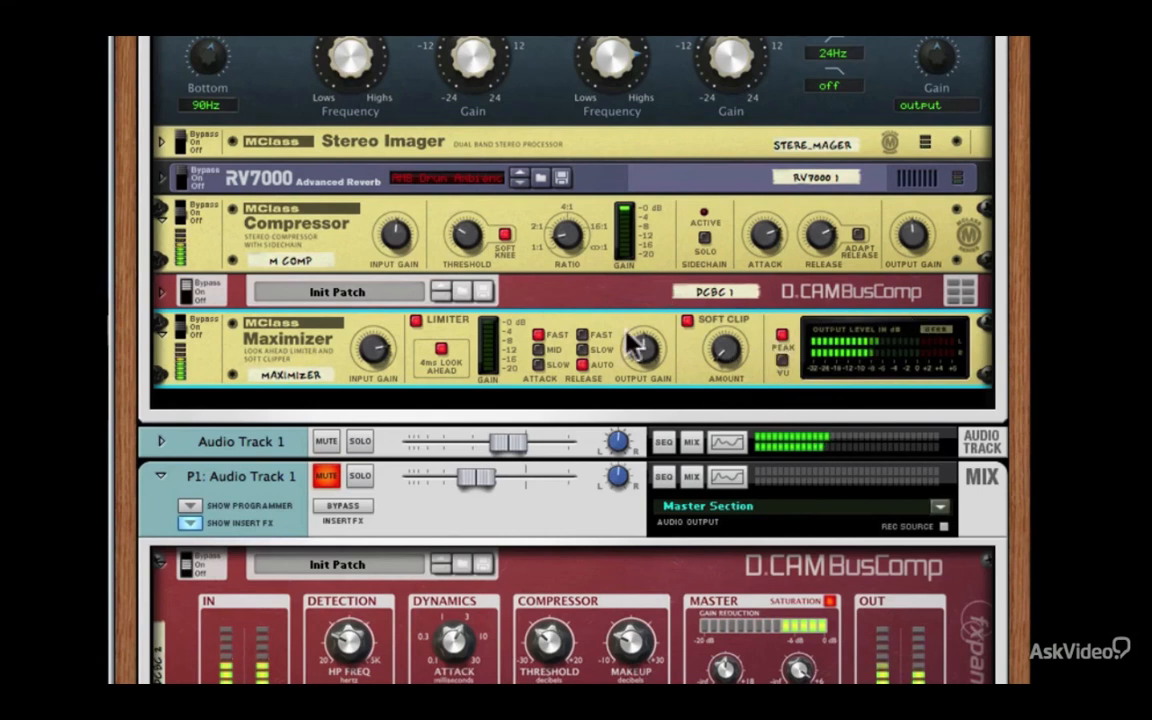
left_click(587, 350)
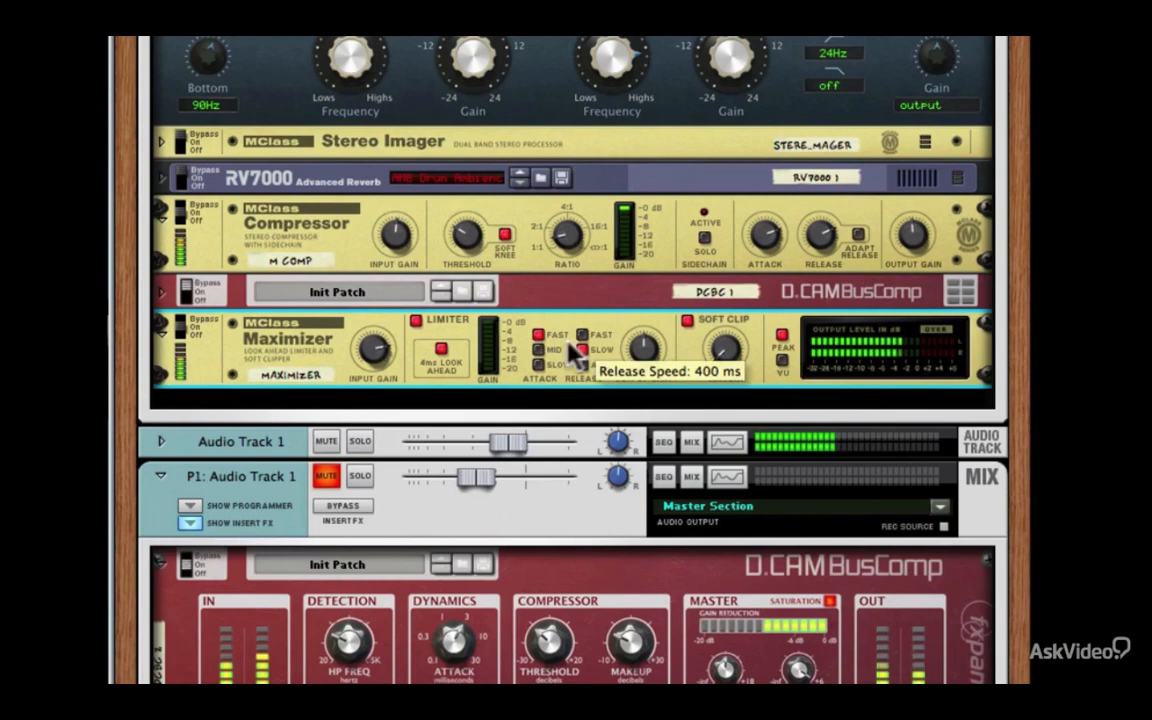
left_click(541, 348)
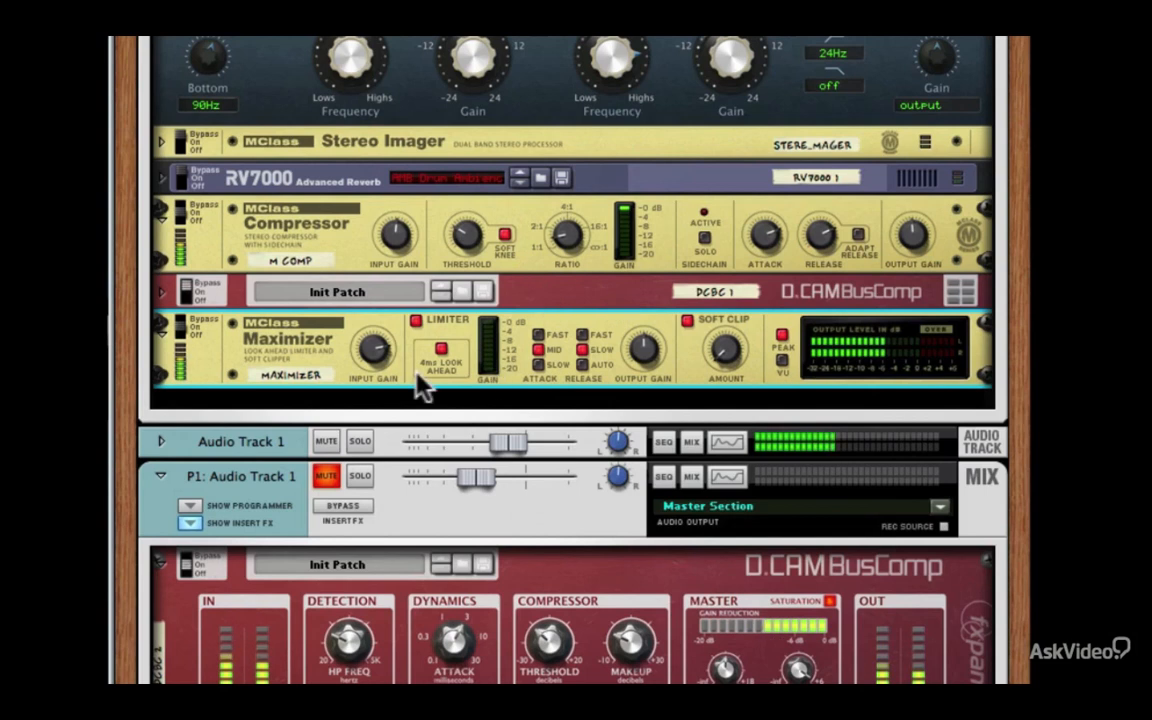
Compare the Maximizer with its limiter off, toggling its bypass and readjusting the input gain.
left_click_drag(370, 353, 370, 344)
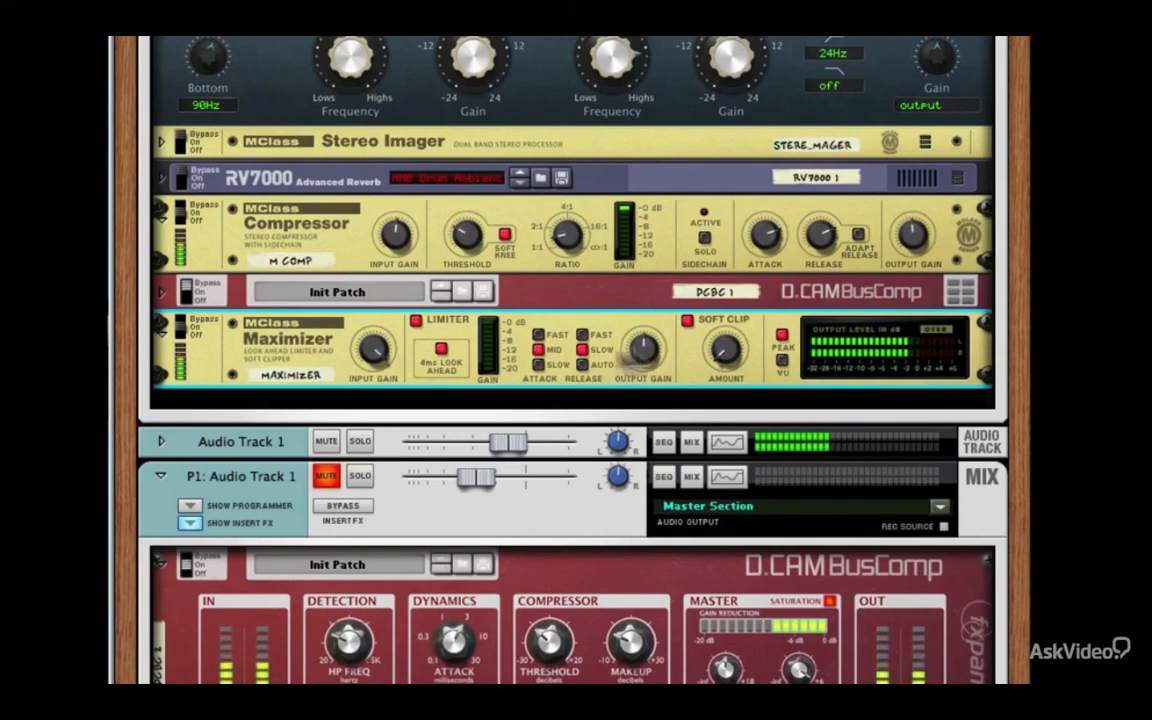
left_click(416, 320)
left_click(183, 324)
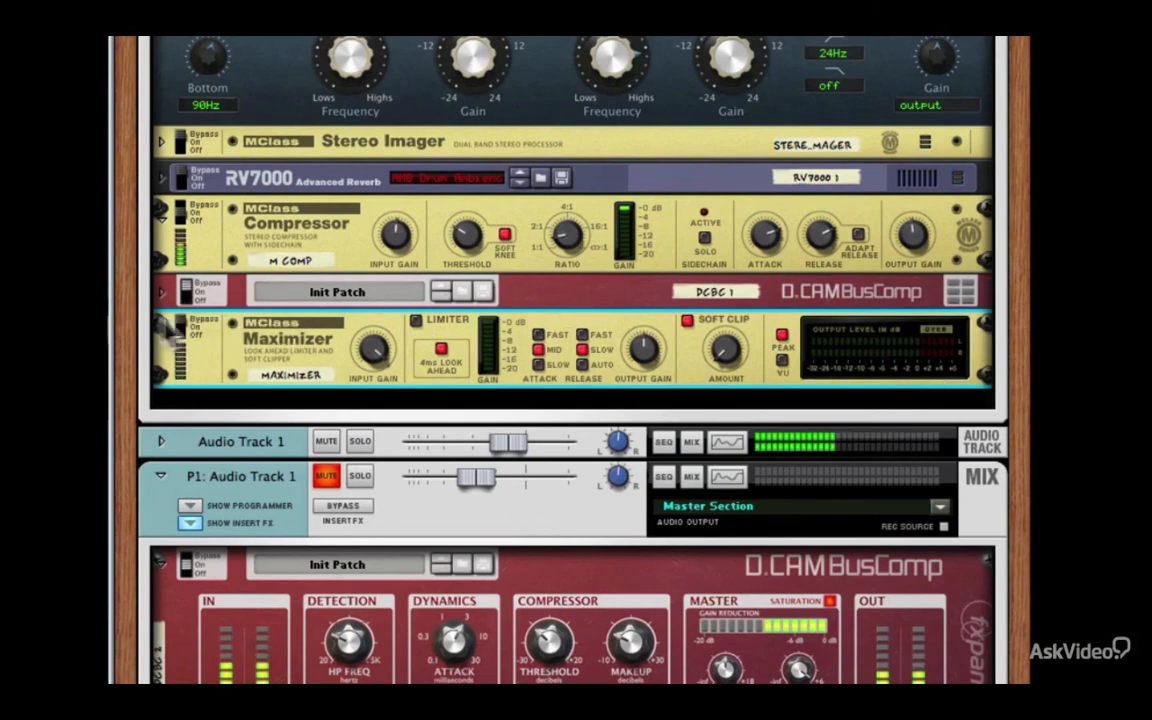
left_click(182, 333)
left_click_drag(369, 328, 387, 352)
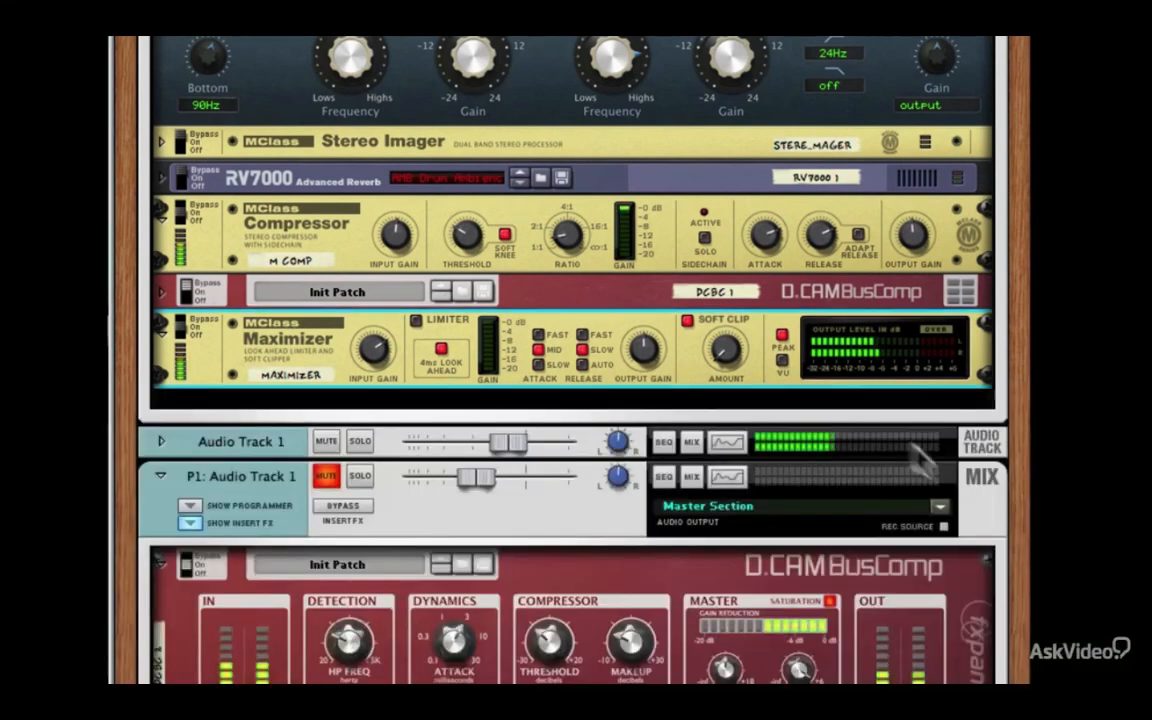
Switch the Maximizer's limiter back on and raise its input gain beyond 11.8 dB.
left_click(415, 320)
left_click_drag(375, 348, 377, 342)
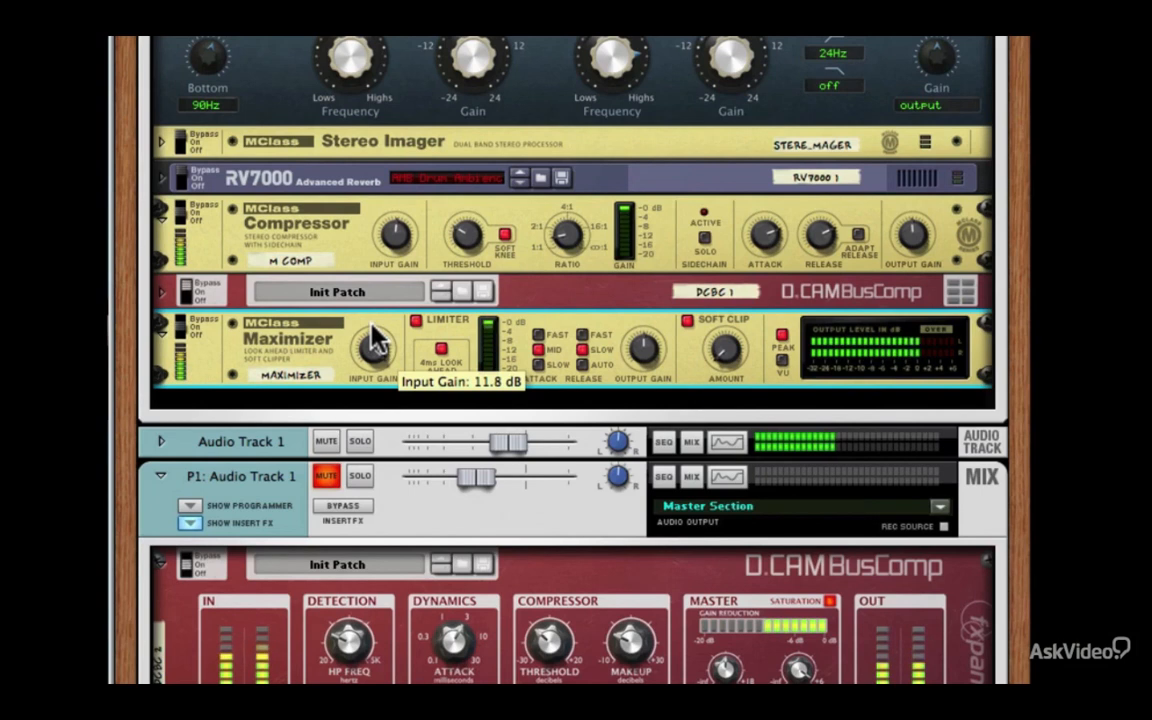
left_click_drag(371, 328, 370, 320)
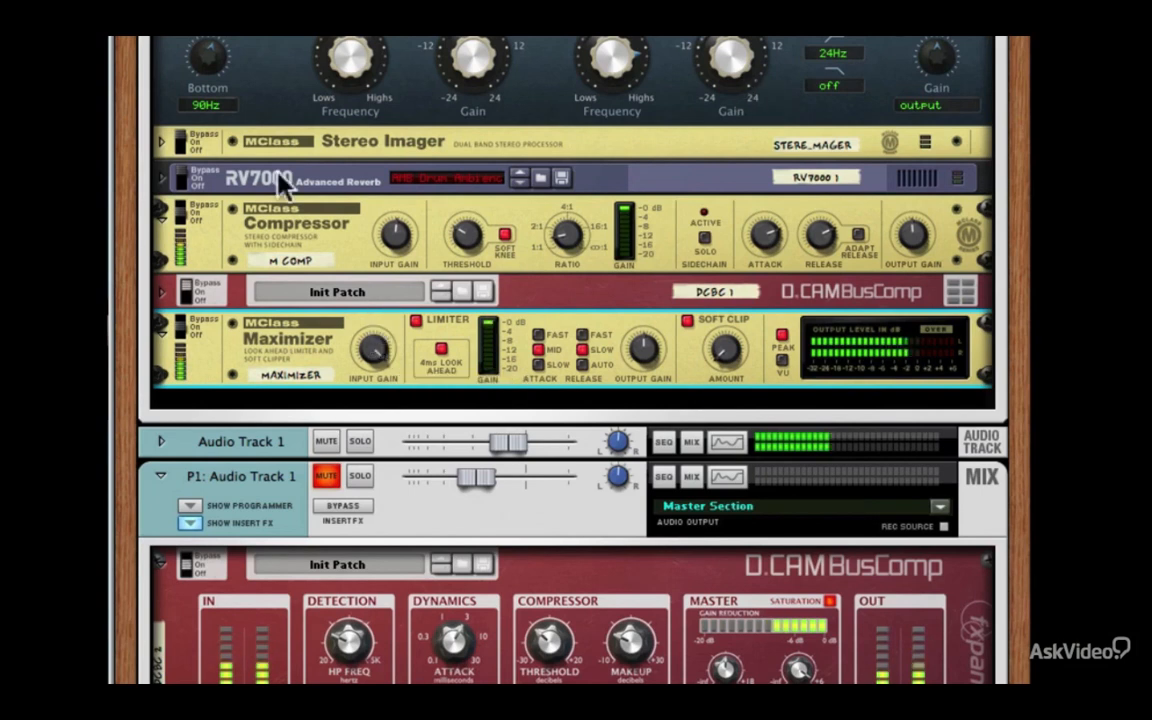
Set the MClass Compressor's output gain to 5.1 dB and lower the Maximizer's input gain.
left_click_drag(918, 232, 922, 230)
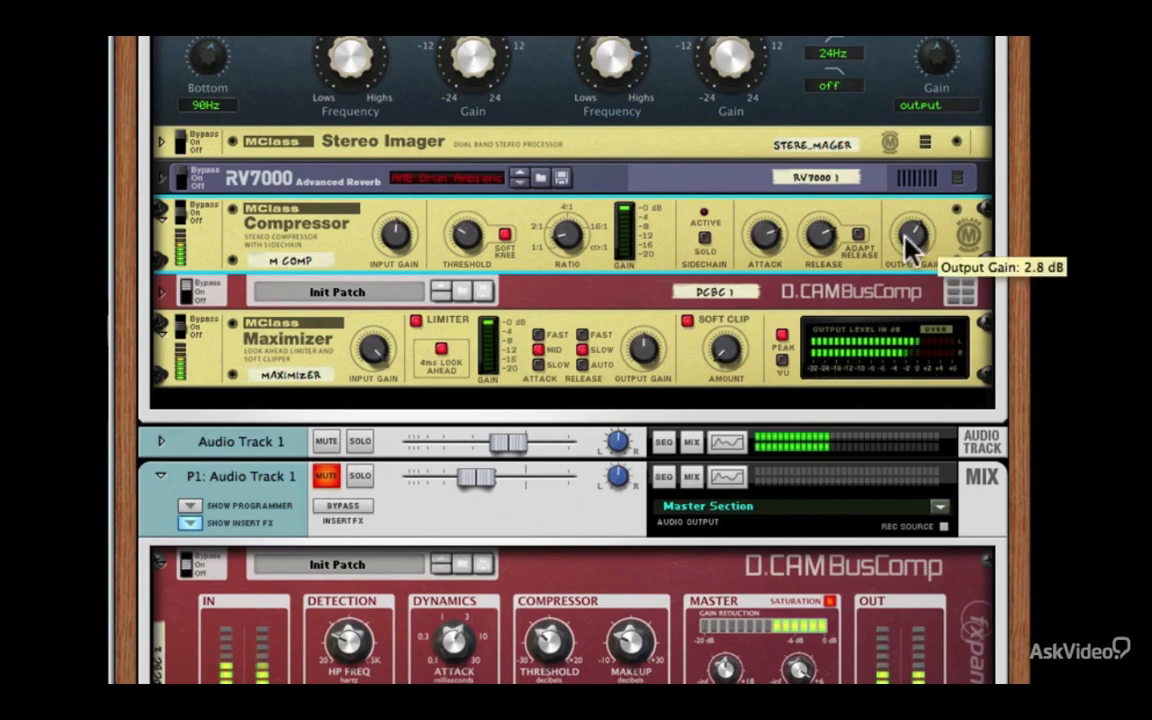
left_click_drag(907, 239, 903, 216)
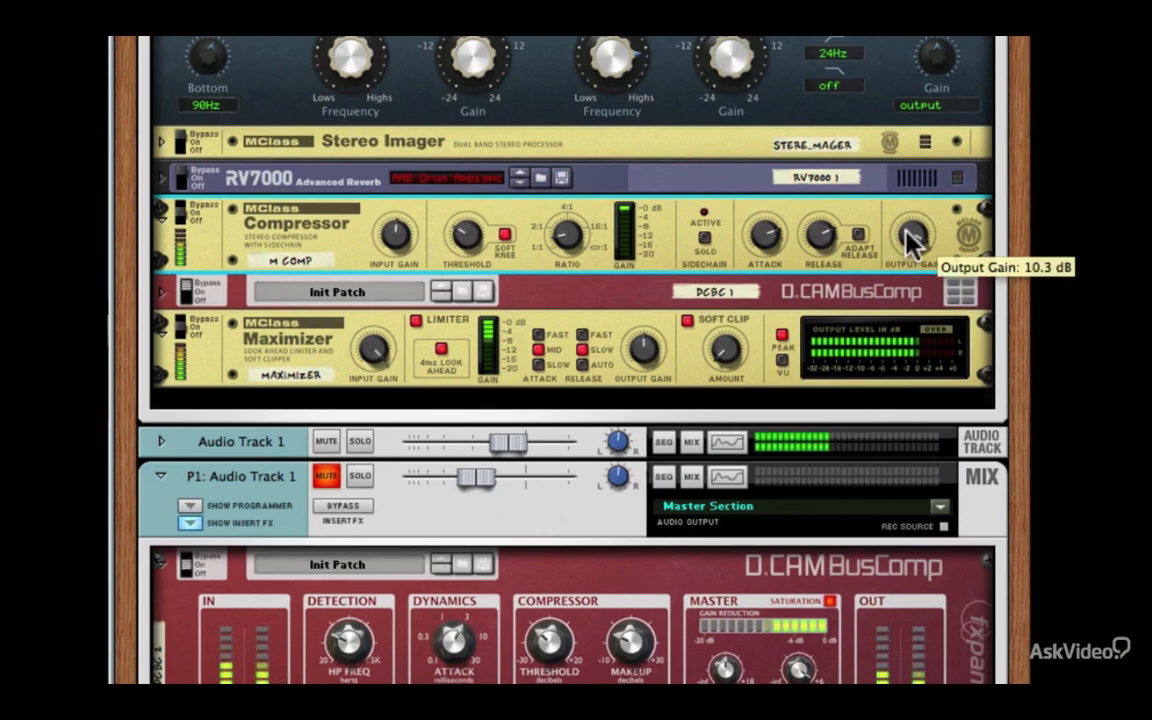
left_click_drag(906, 240, 916, 240)
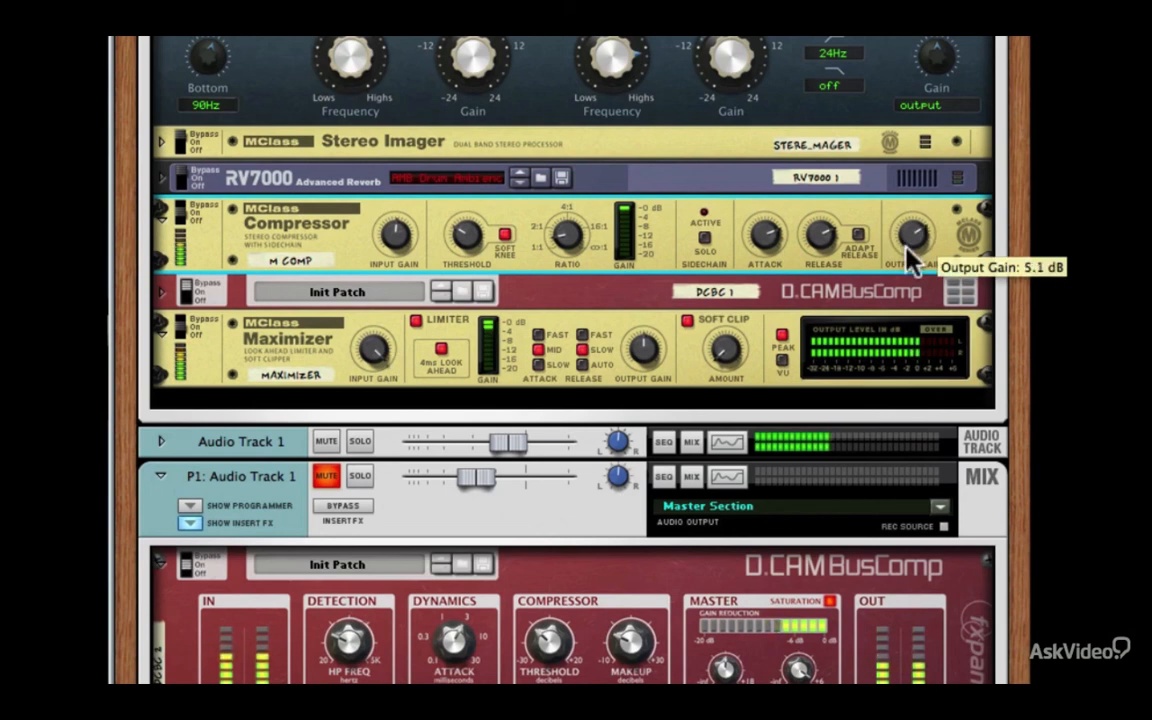
left_click(368, 352)
left_click_drag(363, 355, 366, 362)
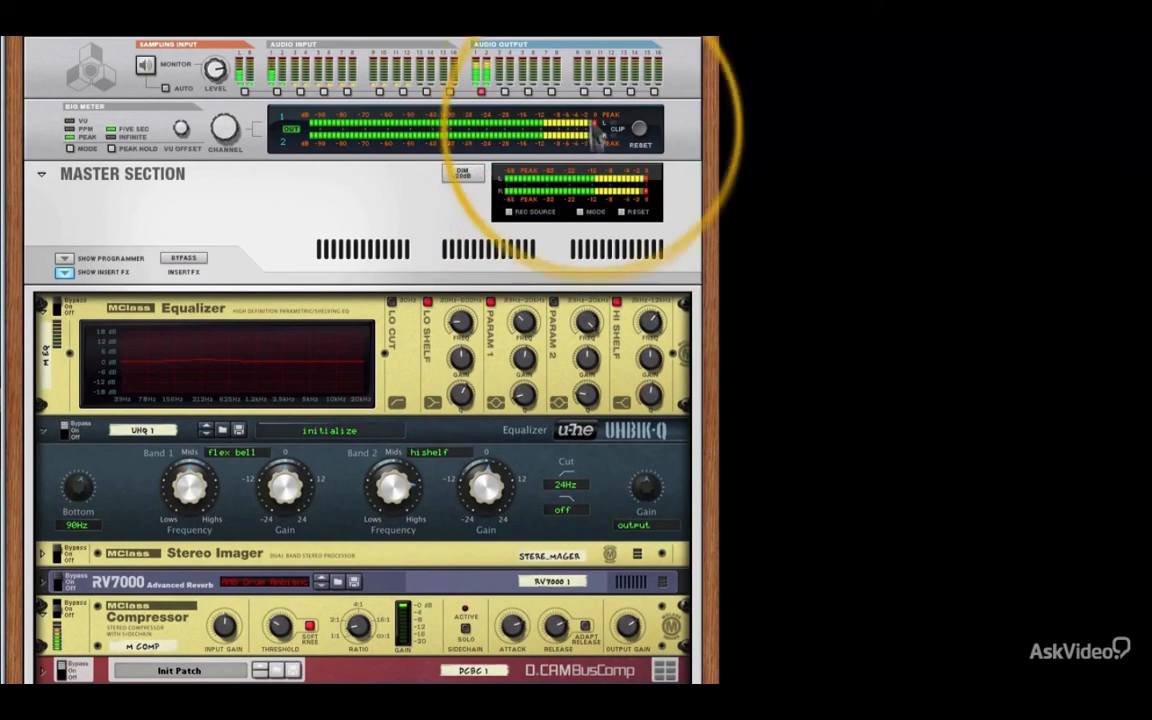
Trim the Maximizer's output gain to about -0.2 dB, checking the Big Meter's clip indicators in between.
scroll(517, 203, "down", 3)
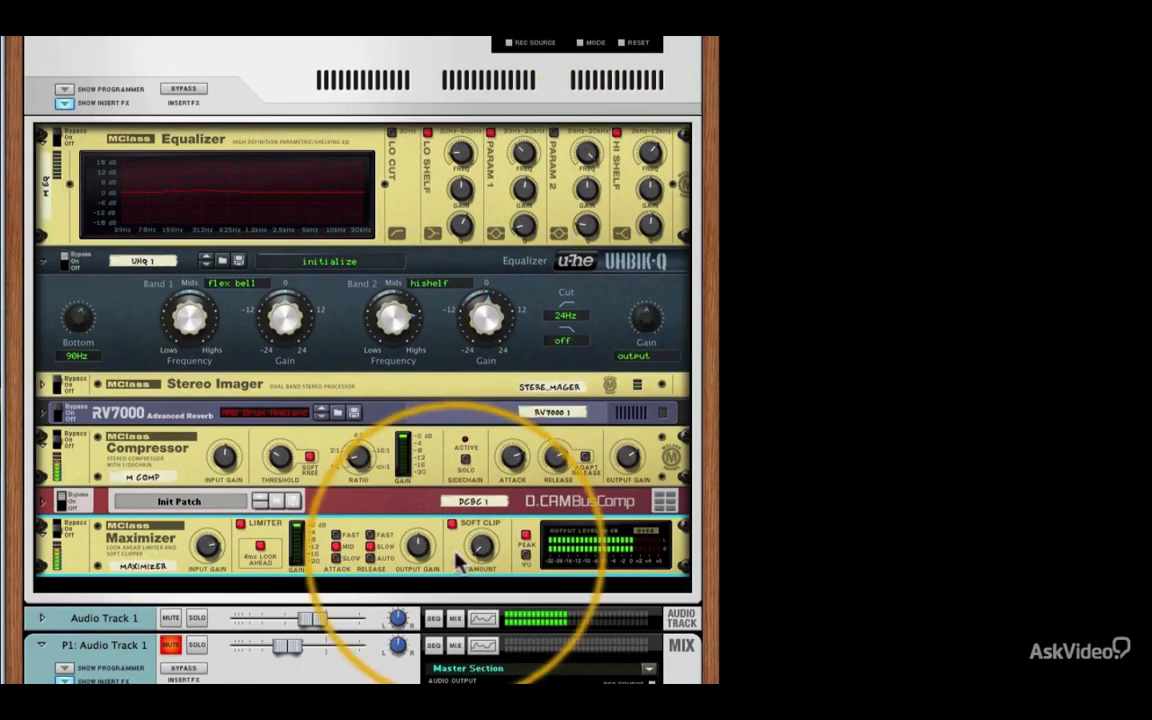
mouse_move(421, 543)
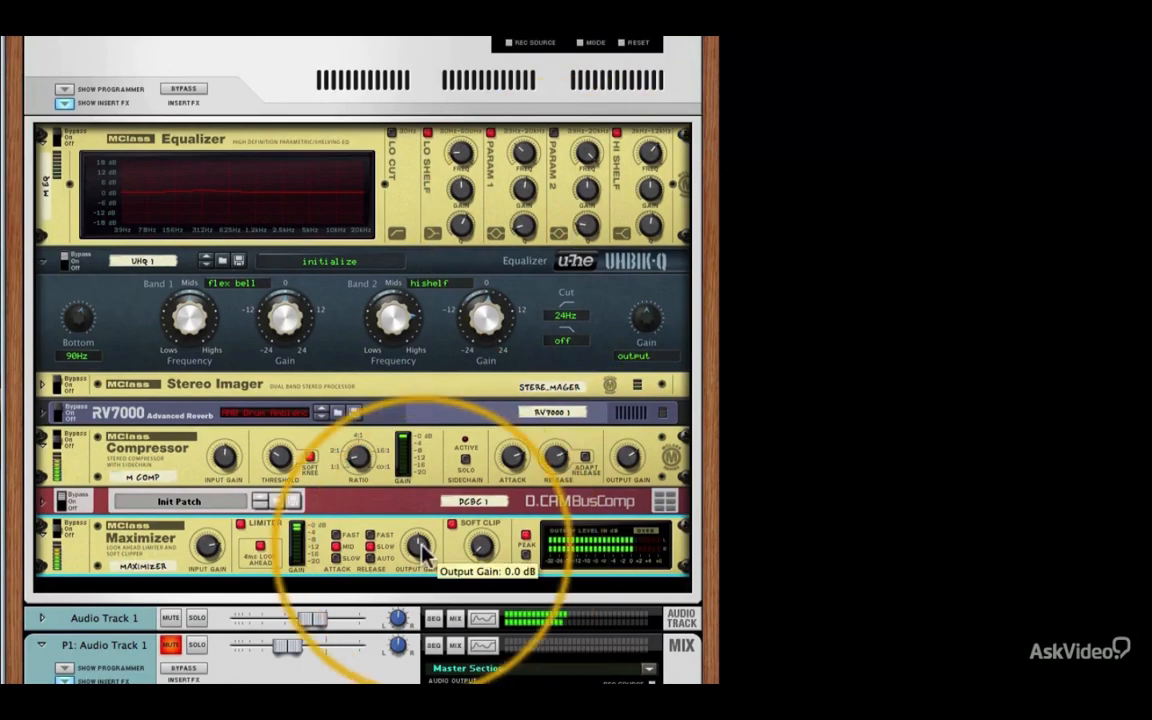
mouse_move(420, 546)
left_mouse_down()
mouse_move(422, 565)
mouse_move(422, 547)
left_mouse_up()
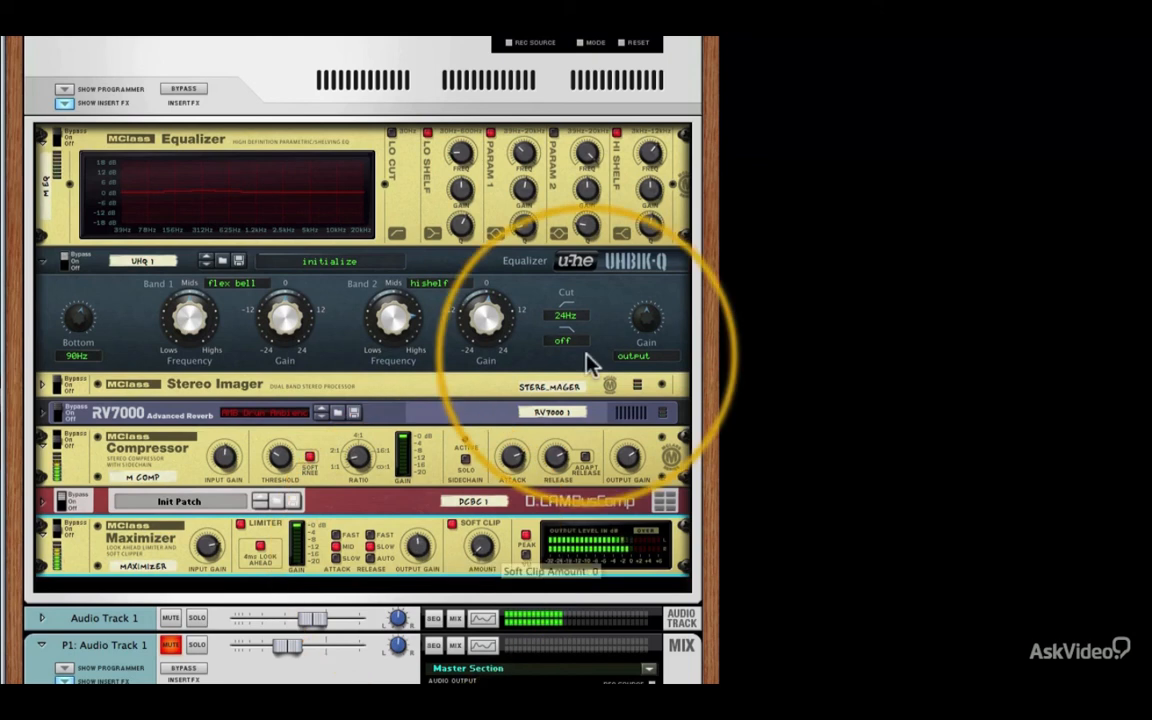
scroll(580, 350, "up", 3)
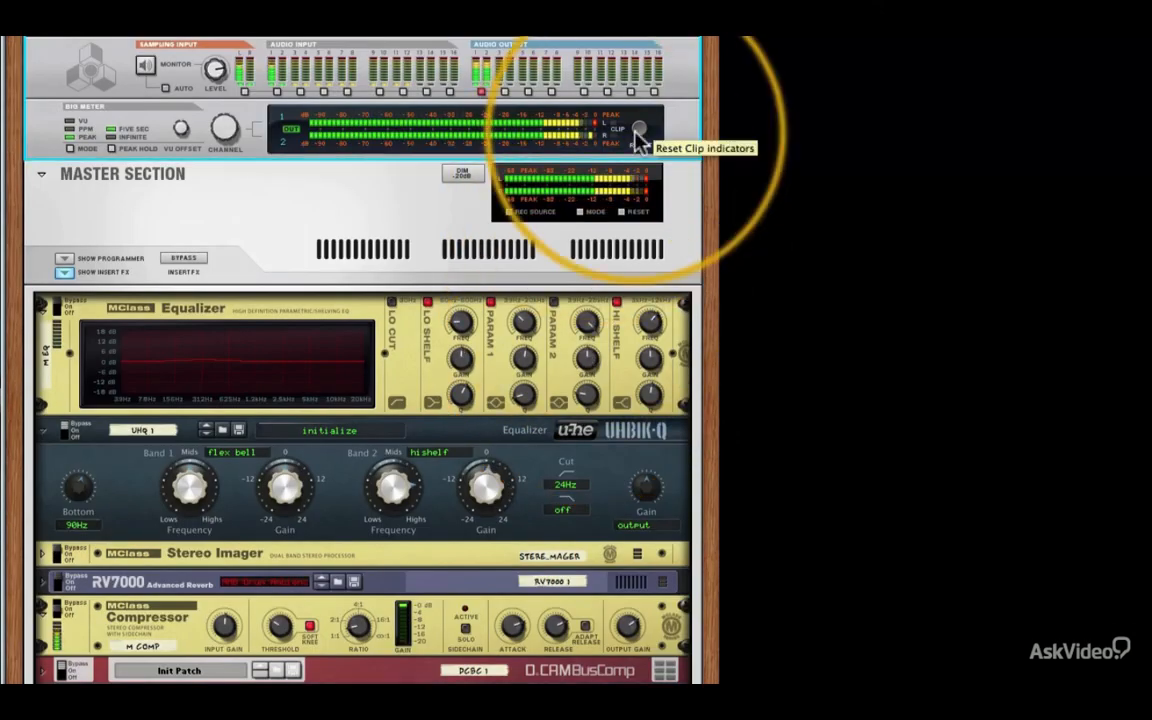
scroll(637, 173, "down", 2)
scroll(640, 180, "down", 4)
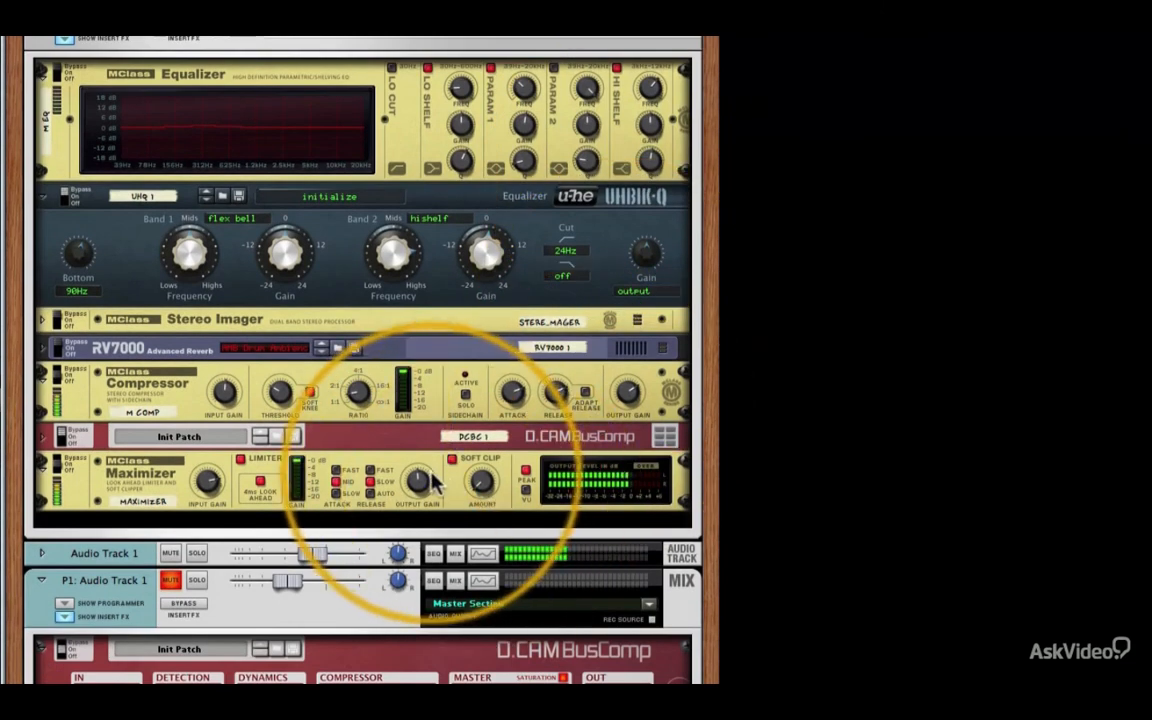
left_click_drag(433, 481, 420, 483)
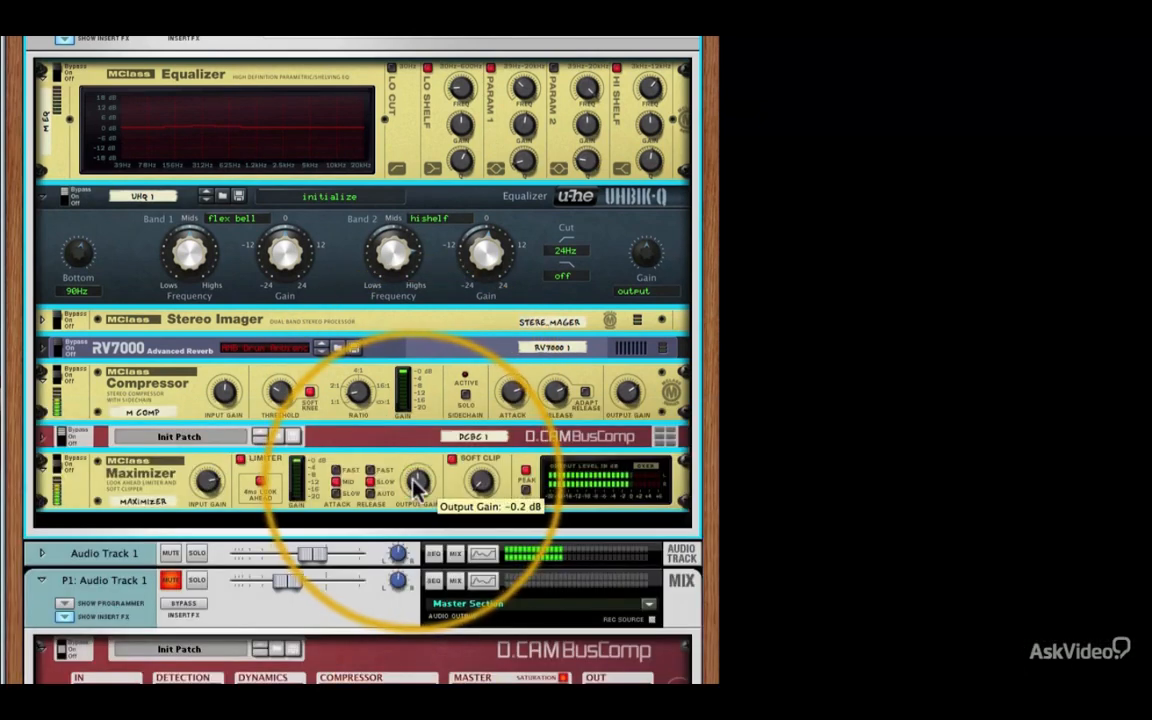
left_click_drag(412, 482, 412, 480)
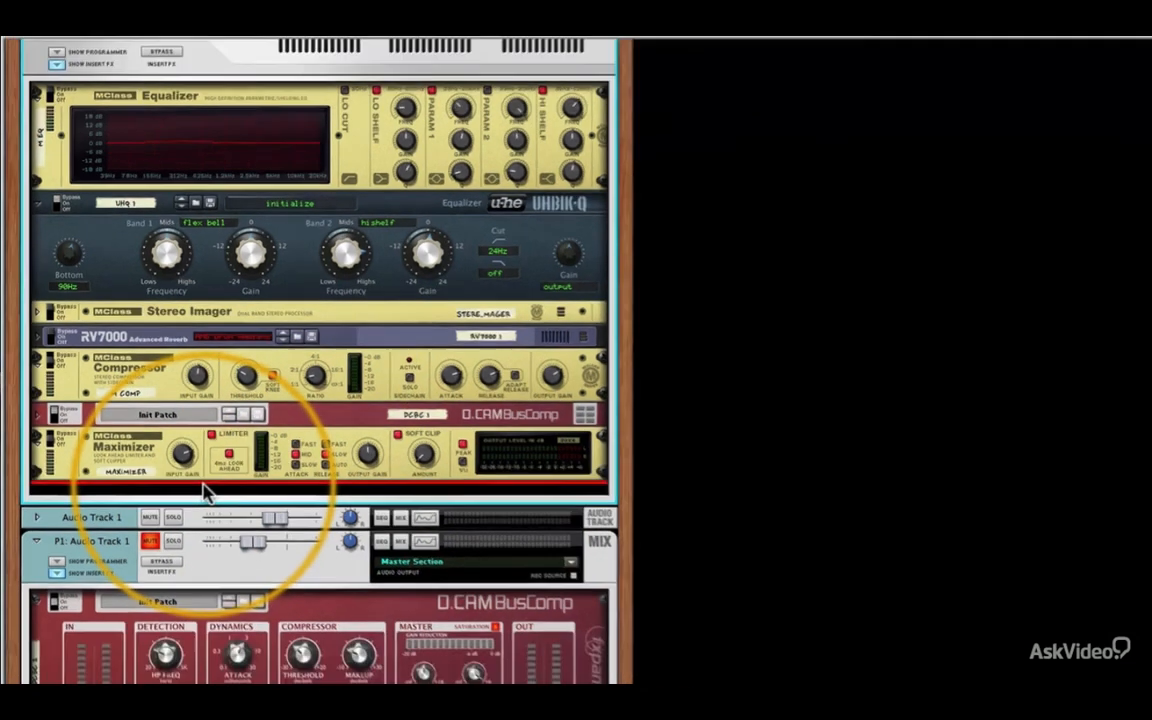
Add an Ozone Maximizer after the MClass Maximizer in the master section's insert effects.
right_click(203, 488)
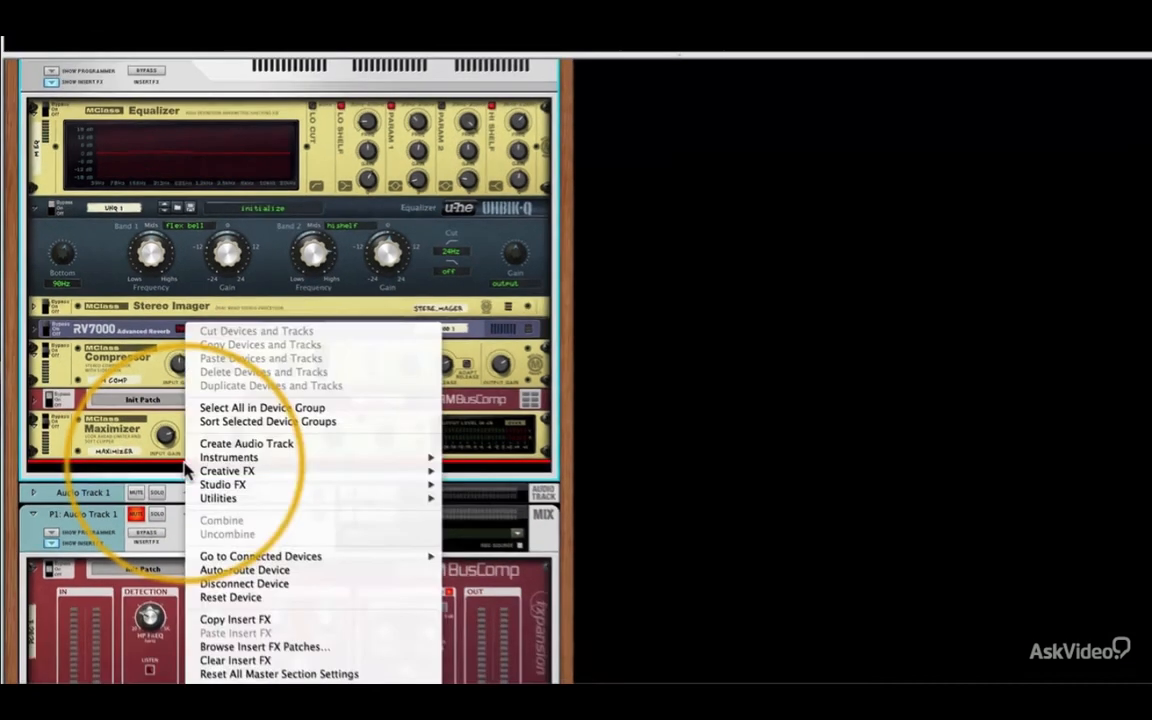
left_click(131, 468)
left_click(131, 468)
right_click(103, 418)
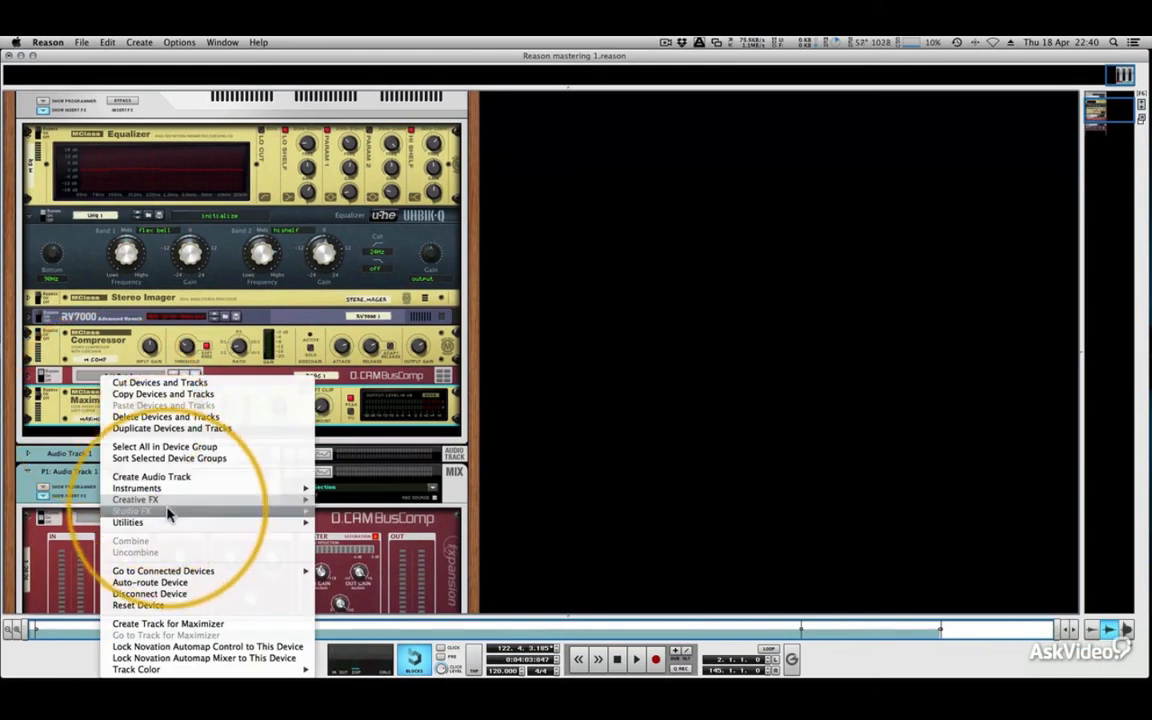
mouse_move(200, 511)
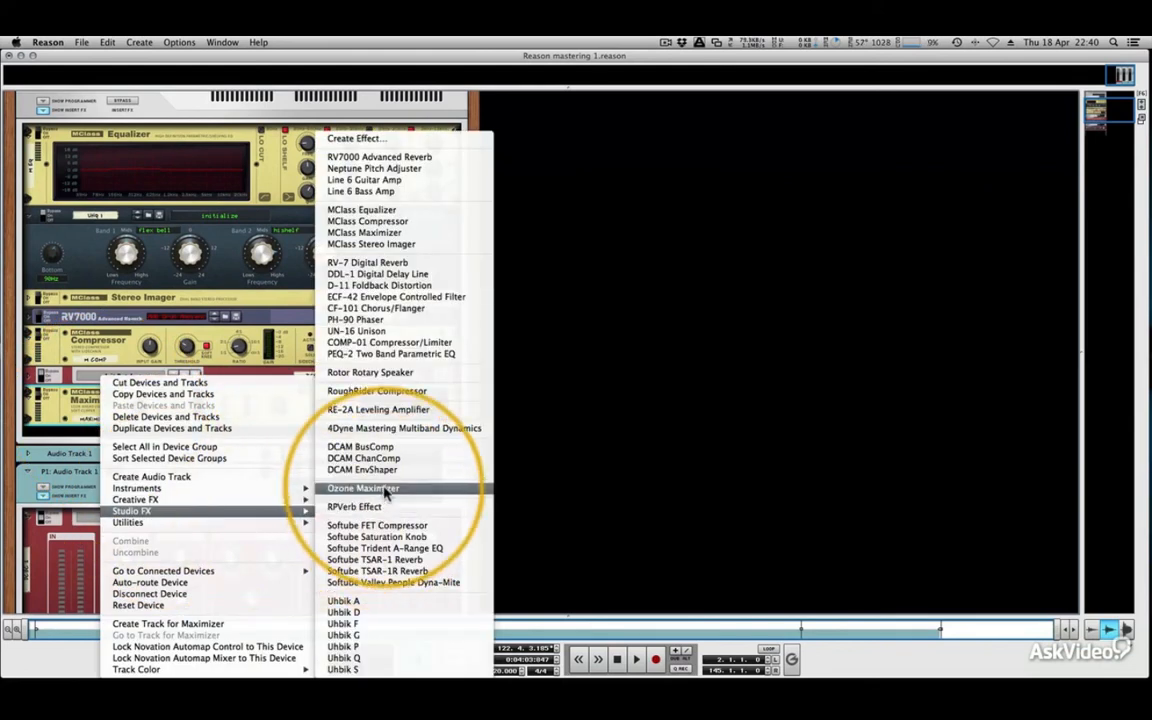
left_click(380, 488)
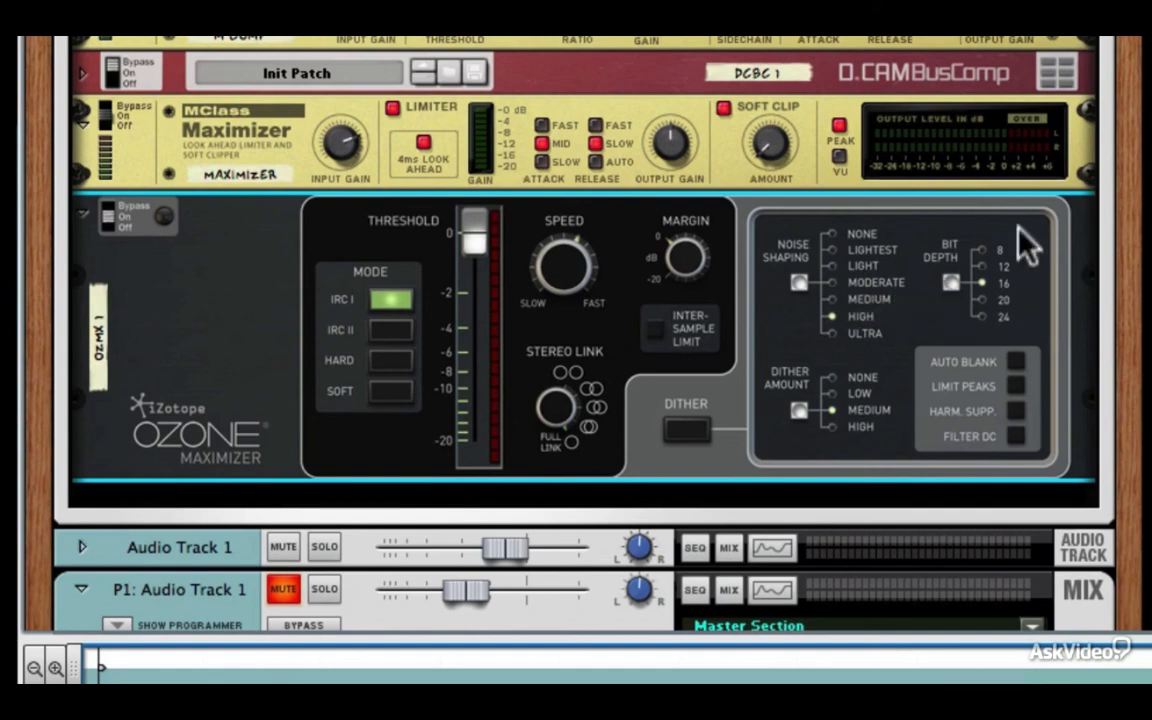
Set the Ozone Maximizer's noise shaping to Medium and cycle its dither amount back to Medium.
left_click(797, 277)
left_click(797, 277)
left_click(797, 277)
left_click(797, 277)
left_click(797, 280)
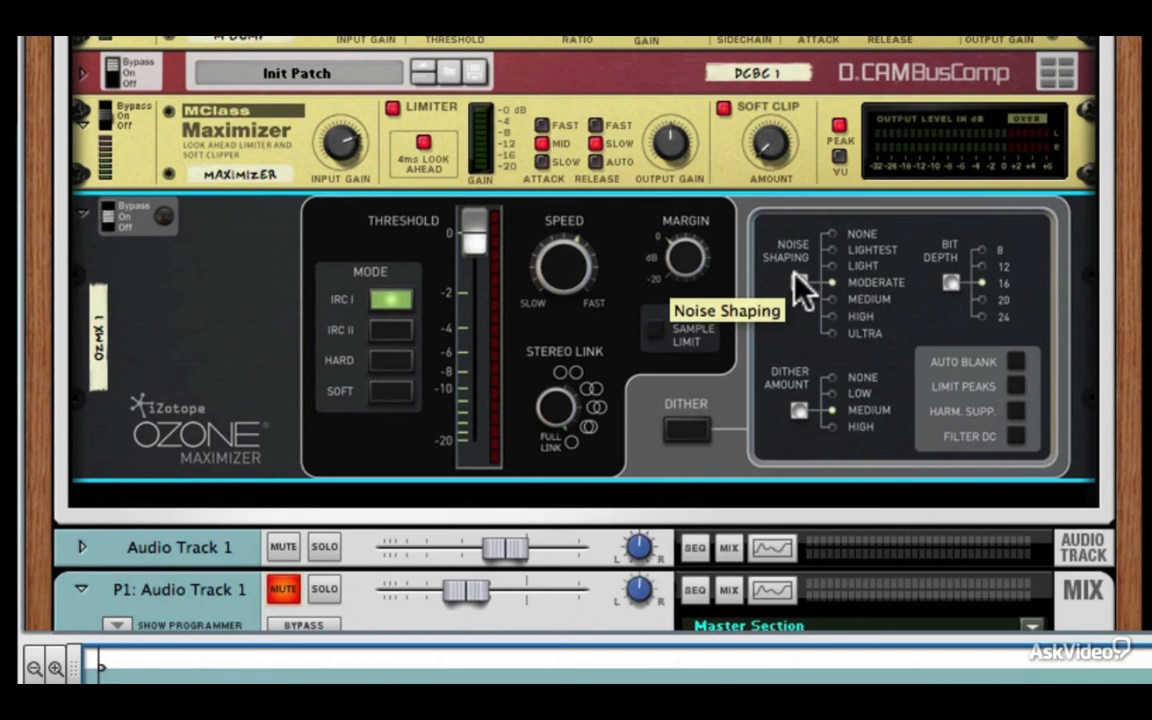
left_click(798, 282)
left_click(799, 411)
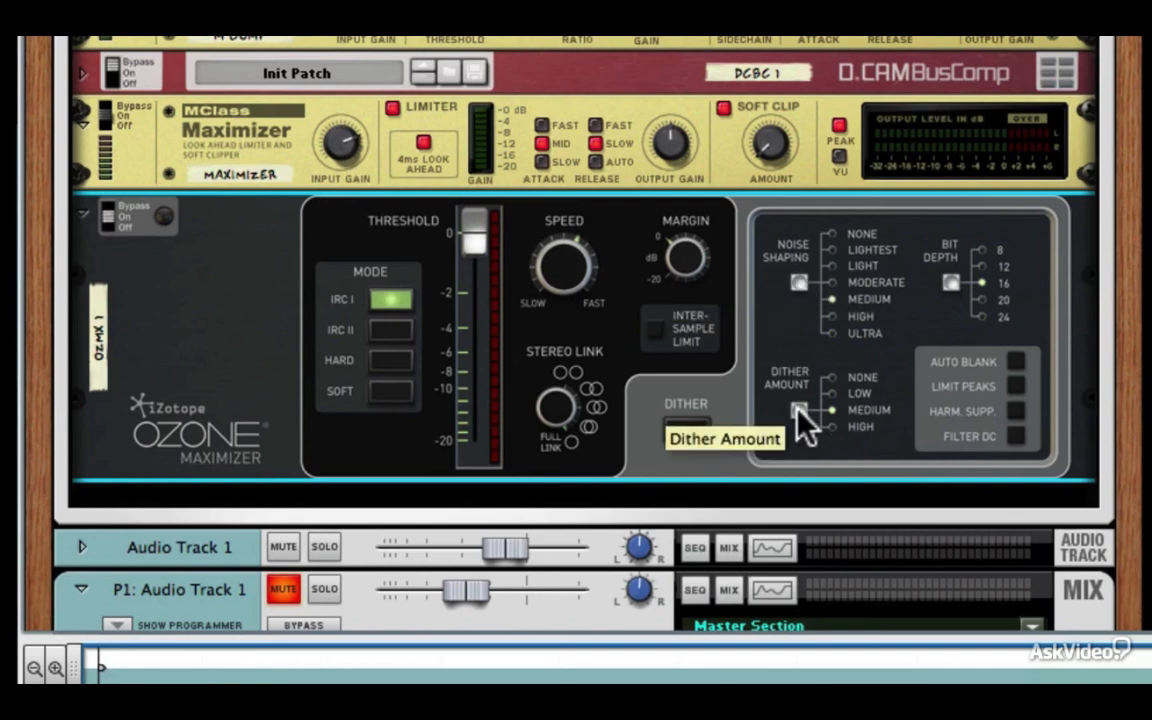
left_click(799, 411)
Try the Ozone Maximizer's Auto Blank, Limit Peaks and Dither options, switching each one on and back off.
left_click(1015, 363)
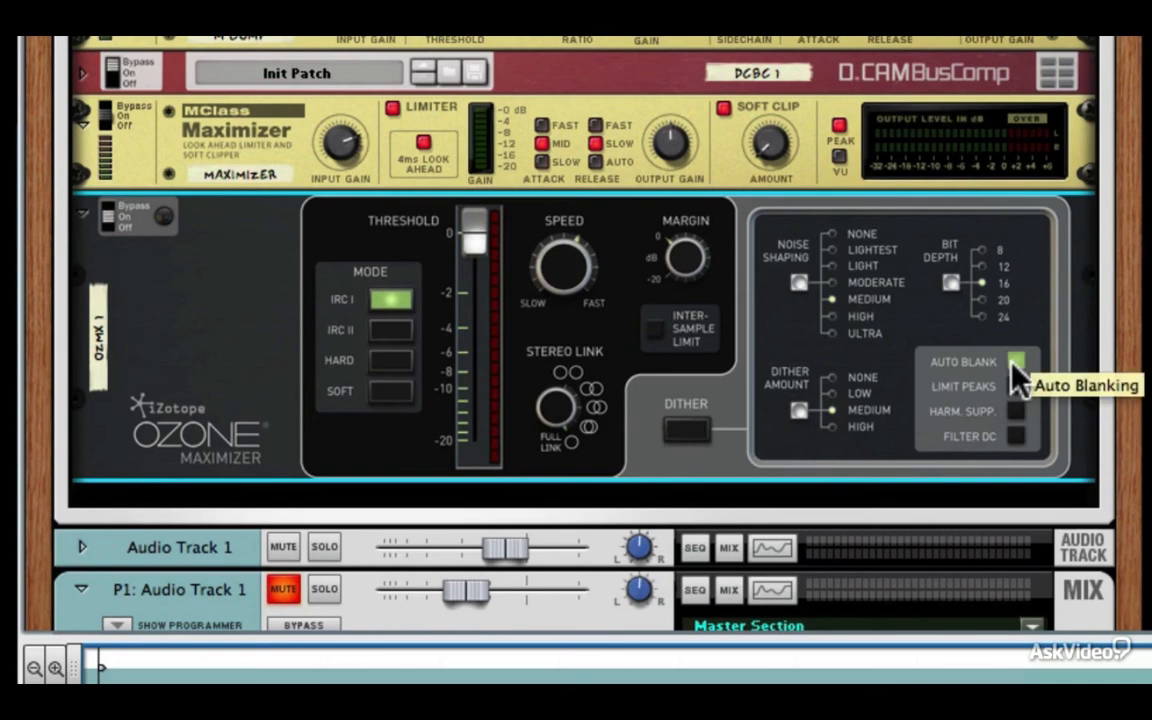
left_click(1017, 386)
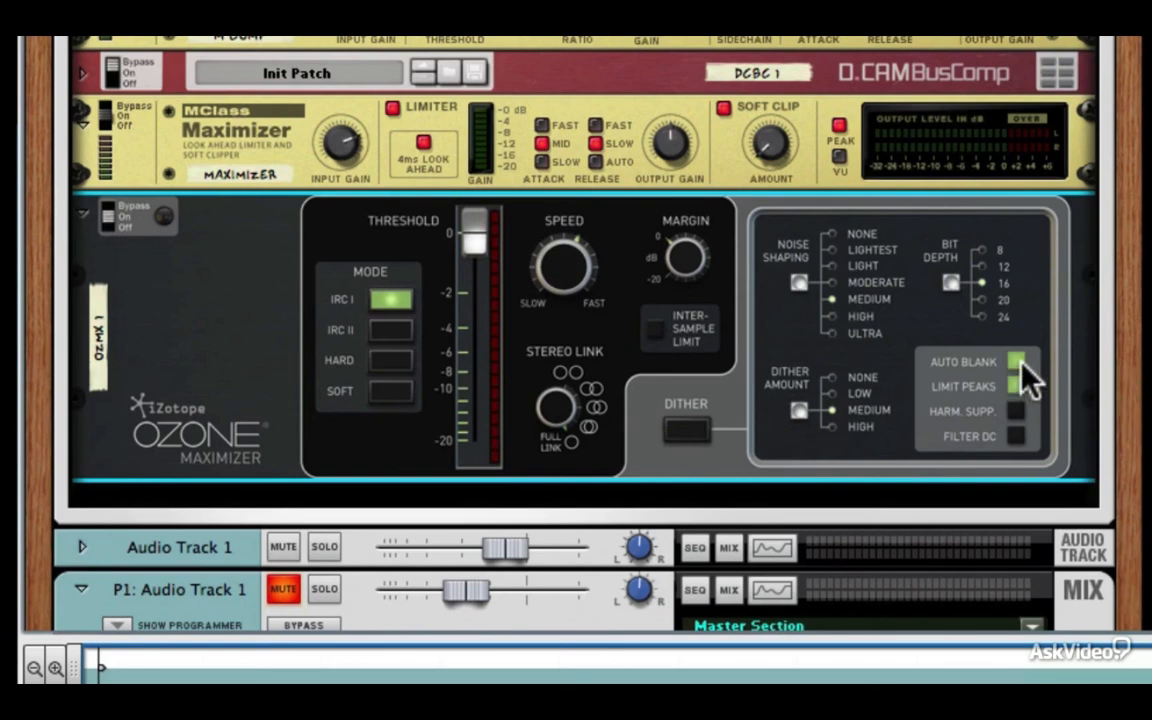
left_click(1015, 386)
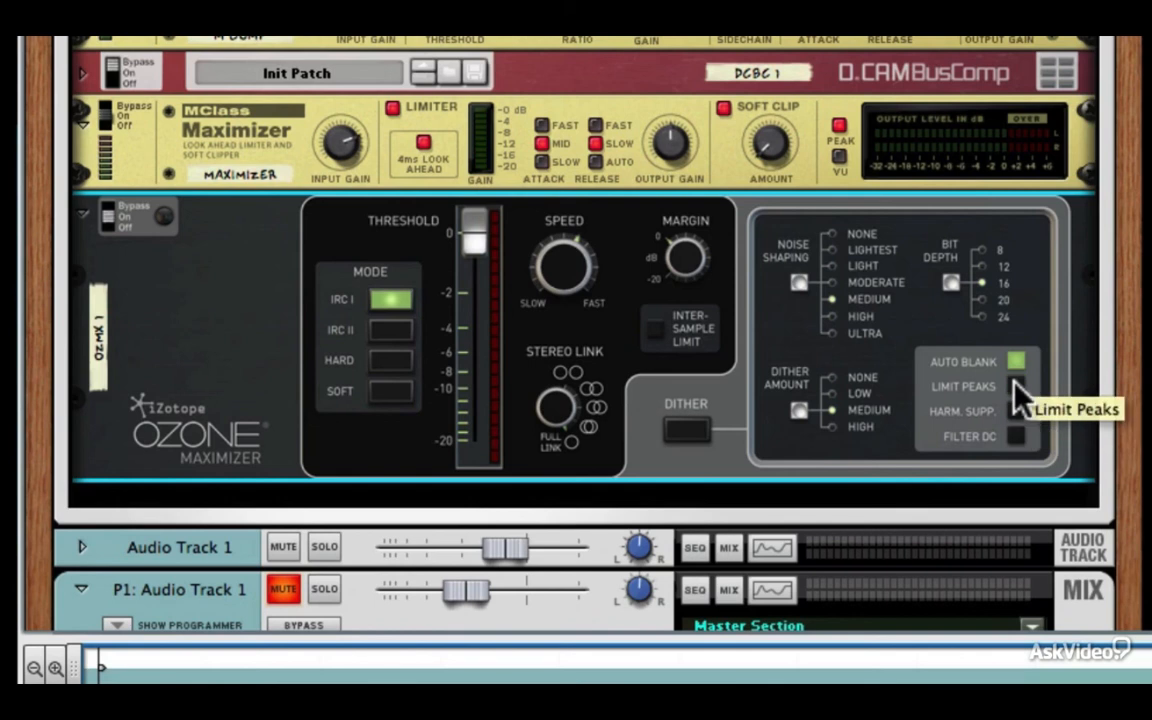
left_click(1015, 363)
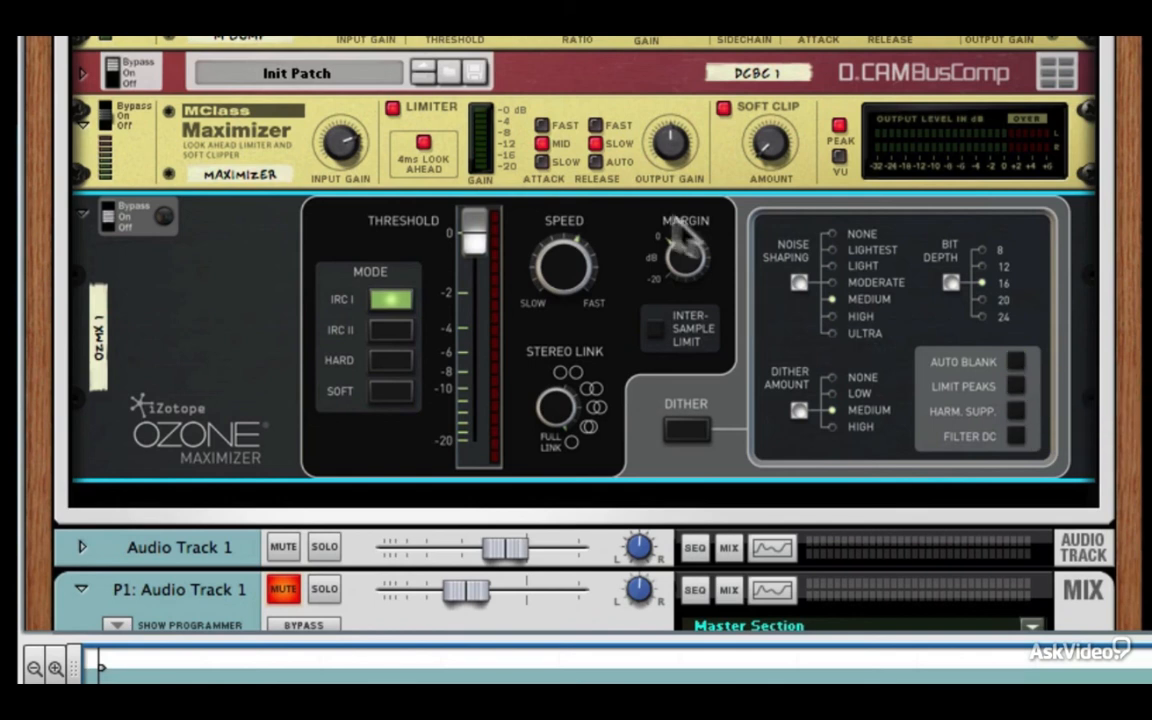
left_click(686, 430)
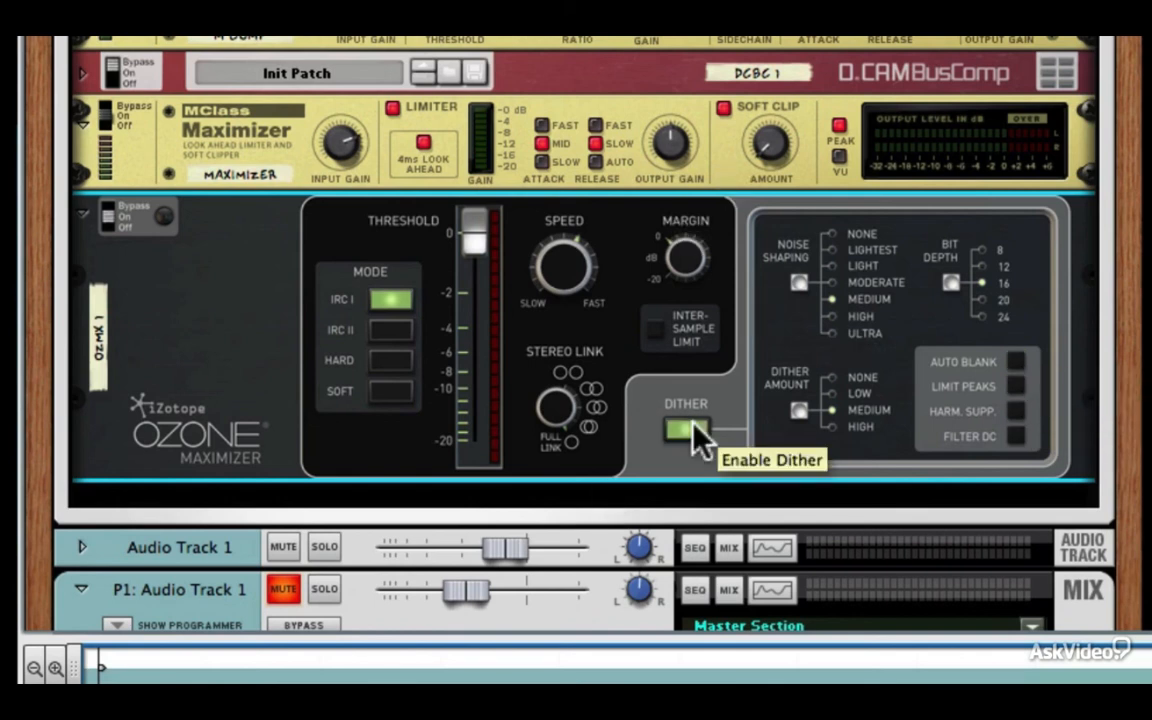
left_click(686, 430)
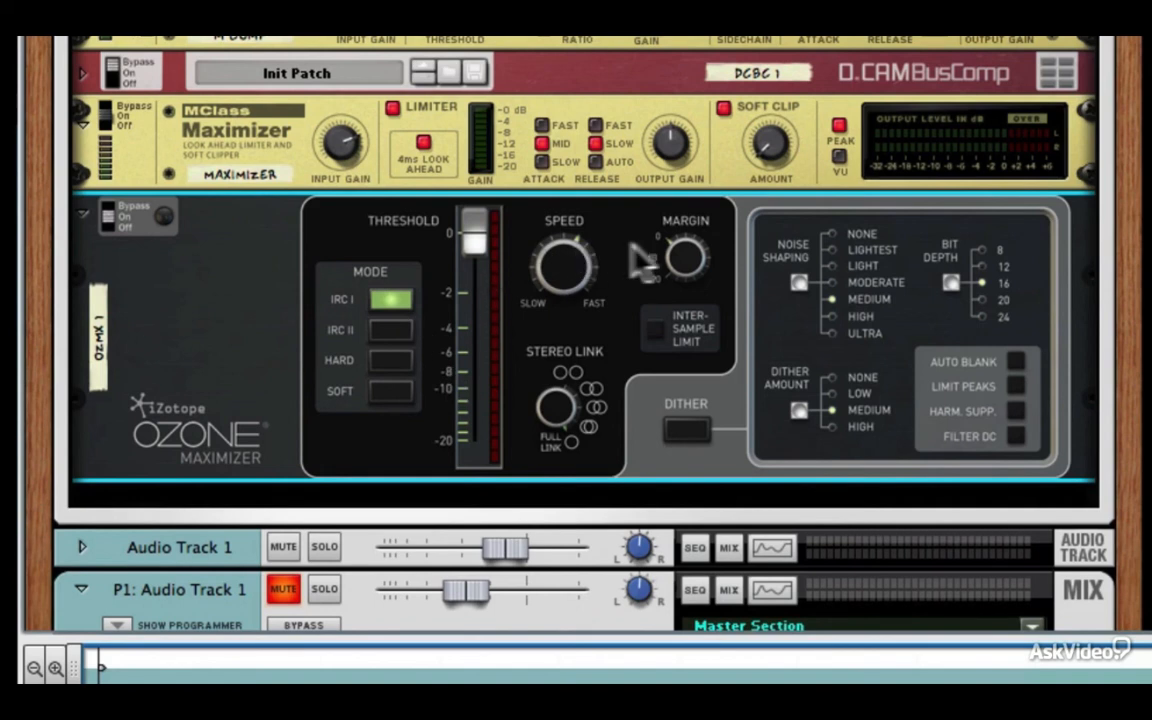
Turn the Ozone Maximizer's Speed down slightly to about midway between slow and fast.
mouse_move(690, 258)
mouse_move(578, 263)
left_click_drag(583, 278, 592, 195)
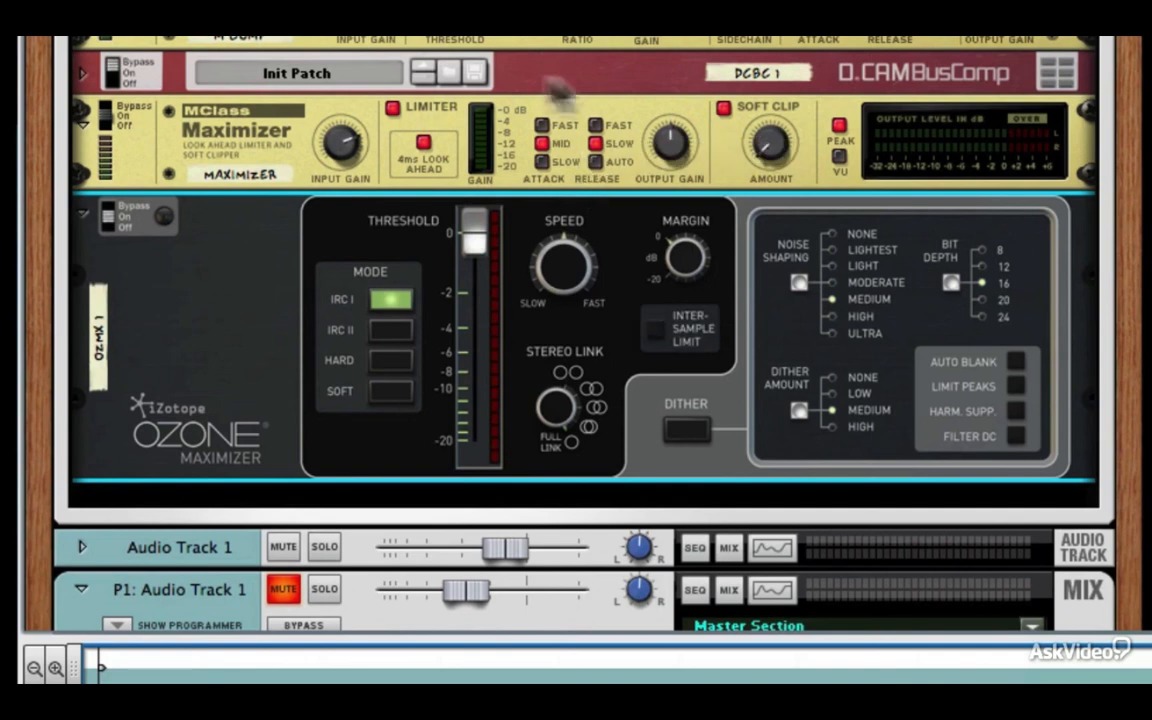
mouse_move(548, 265)
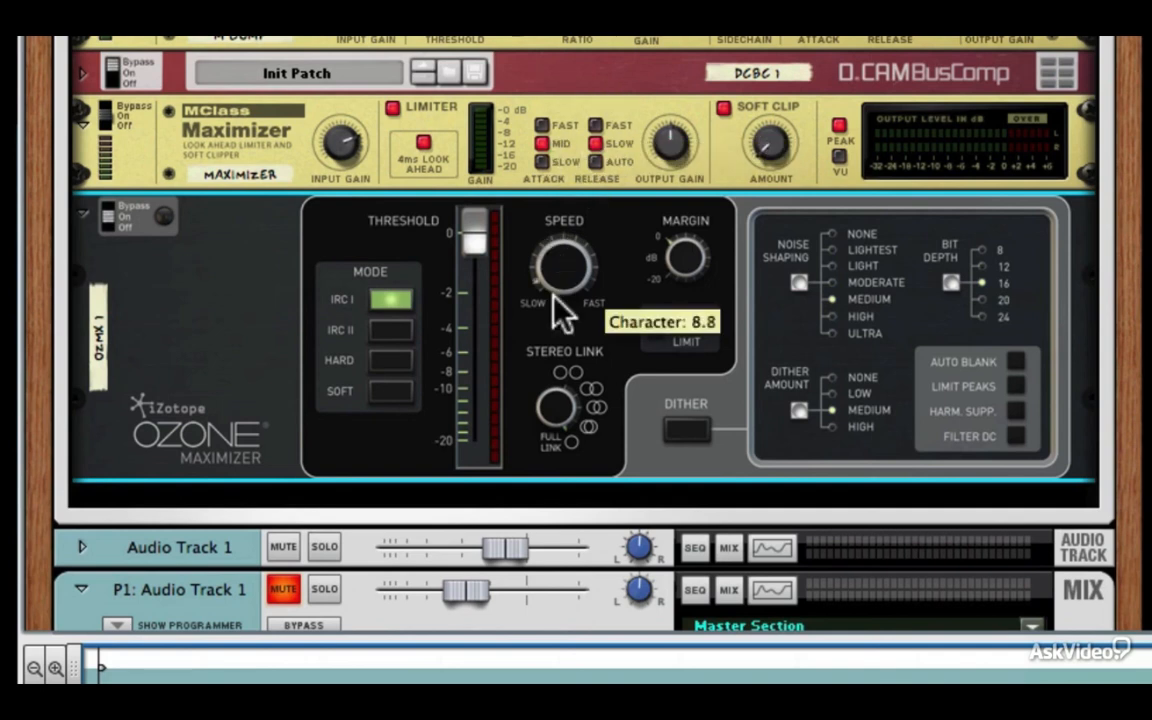
mouse_move(554, 273)
left_mouse_down()
mouse_move(550, 254)
mouse_move(560, 270)
left_mouse_up()
mouse_move(560, 415)
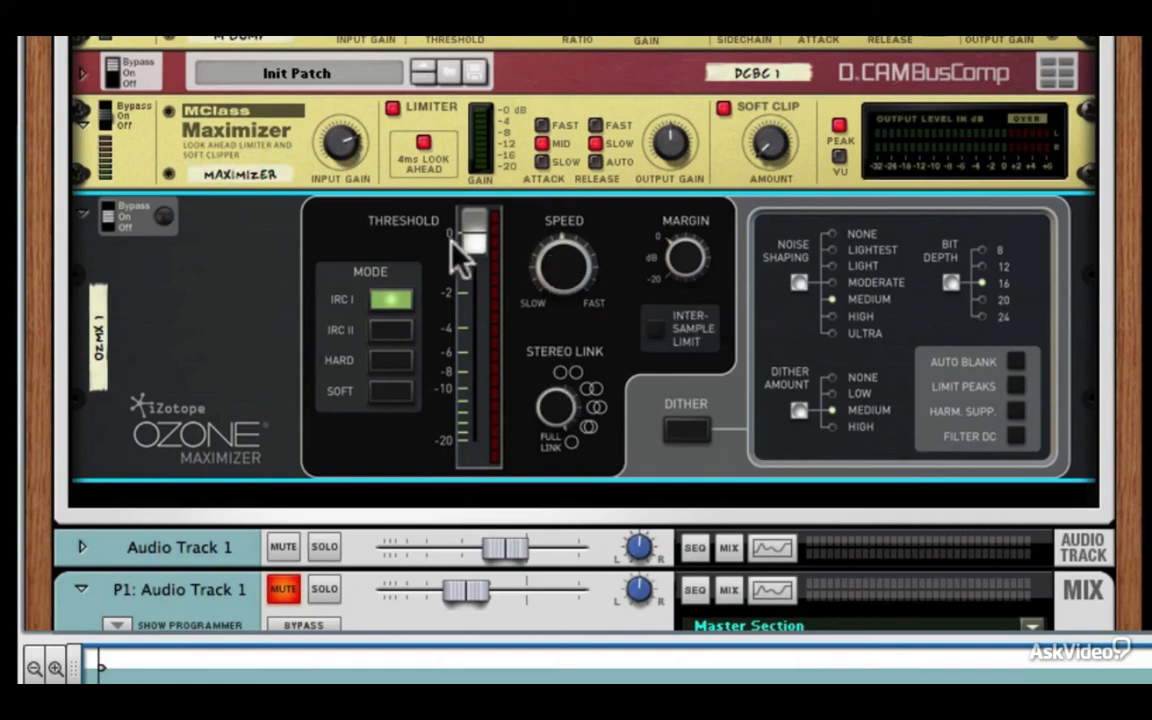
Try the Ozone Maximizer's IRC II and Hard modes and return to IRC I.
left_click(389, 337)
left_click(388, 358)
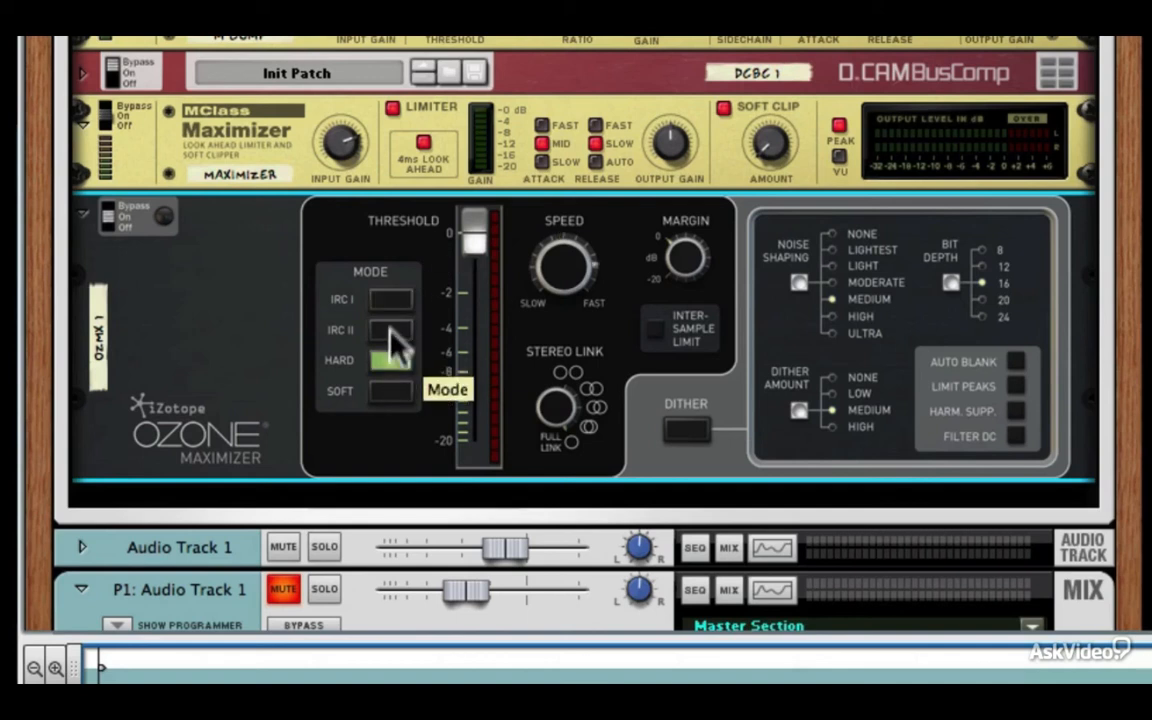
left_click(389, 300)
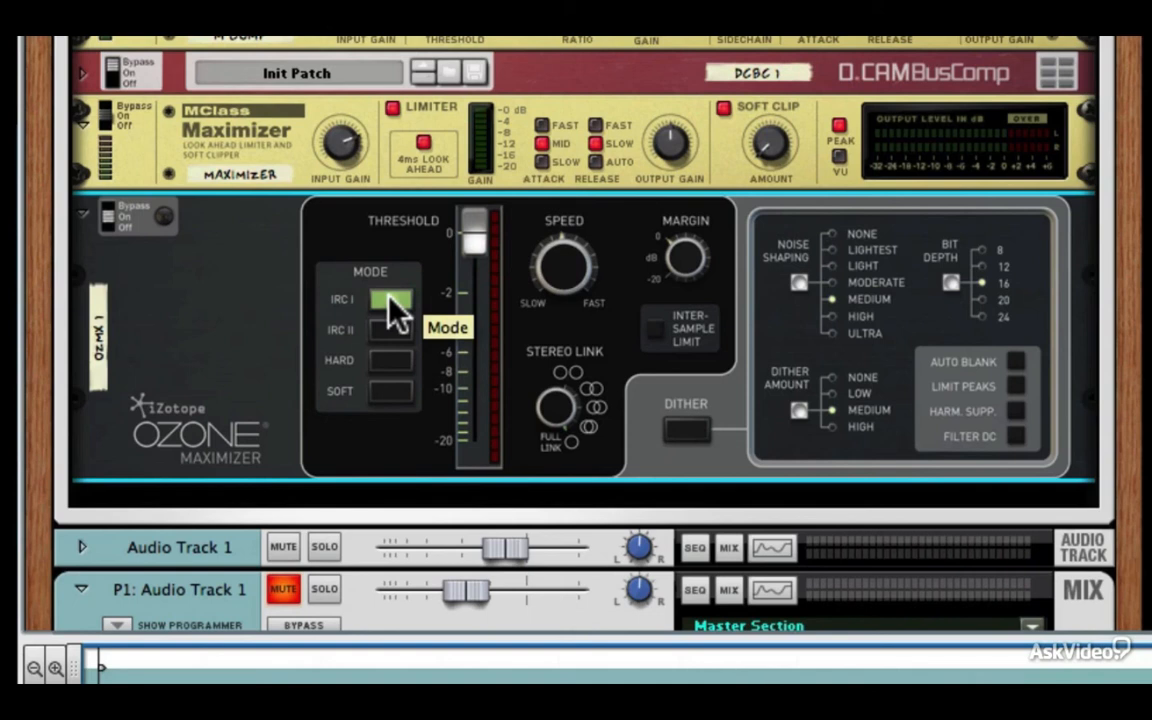
Play the track, lower the Ozone Maximizer's threshold to -3.3 and bypass the MClass Maximizer.
key("space")
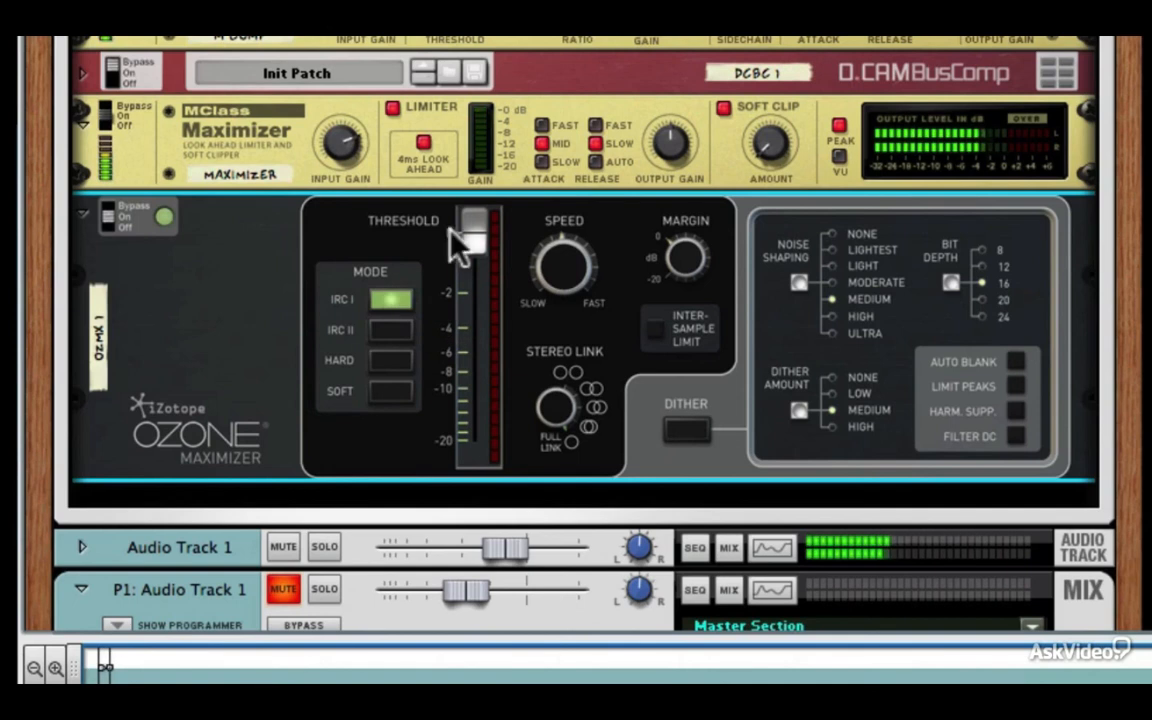
left_click_drag(465, 231, 468, 322)
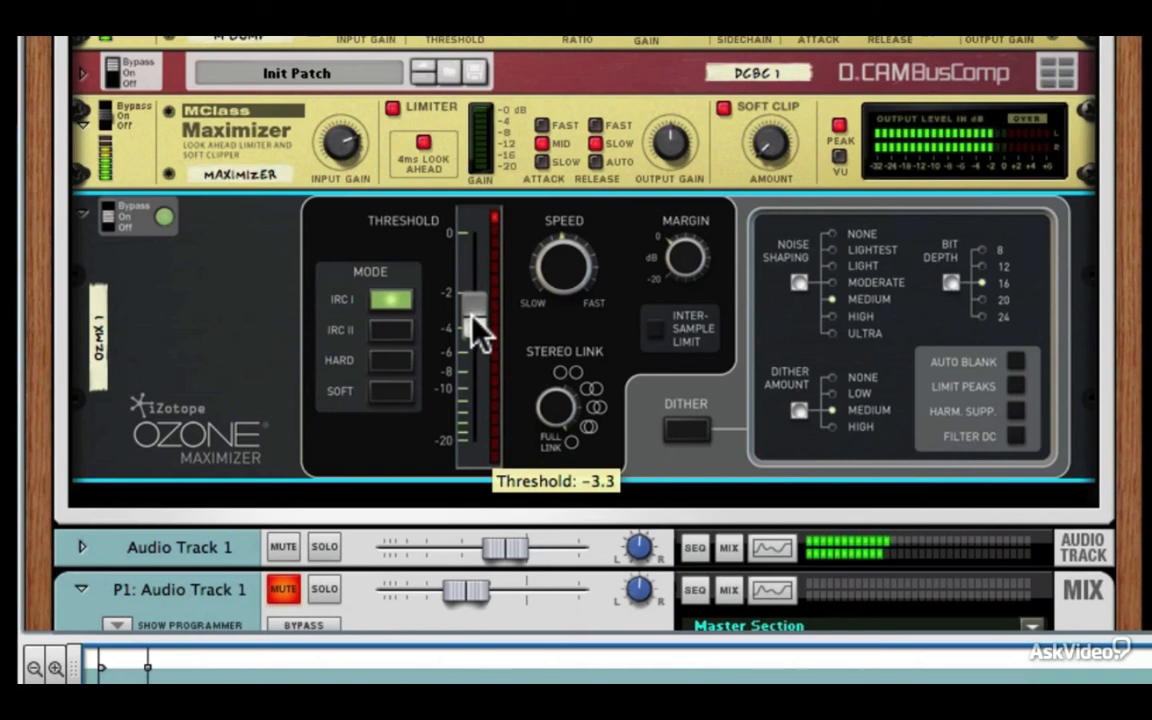
left_click(110, 115)
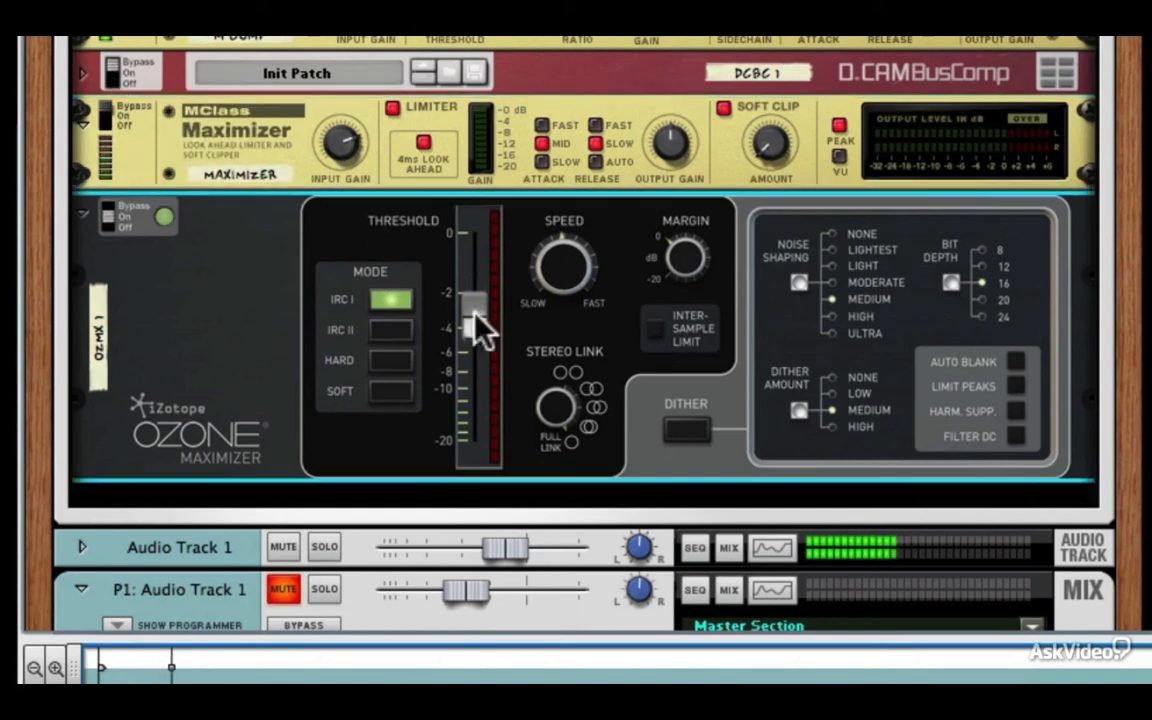
Lower the Ozone Maximizer's threshold to about -10 and ease it back up to -8.5.
left_click_drag(474, 313, 476, 385)
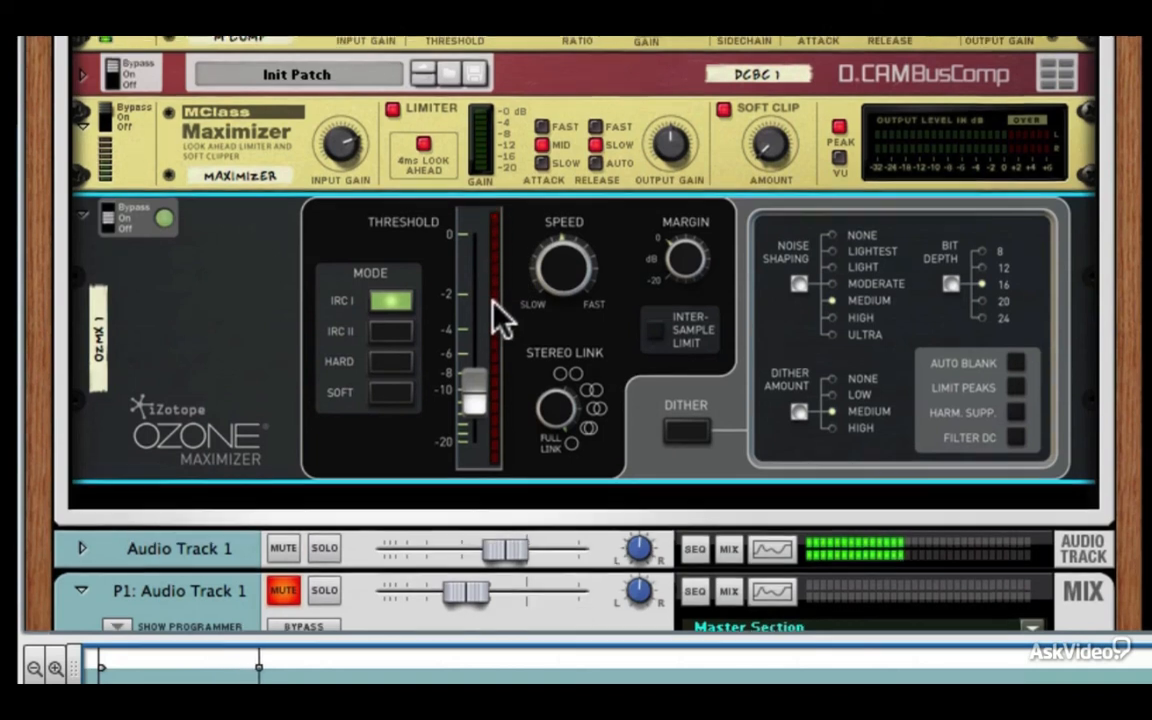
scroll(493, 302, "up", 5)
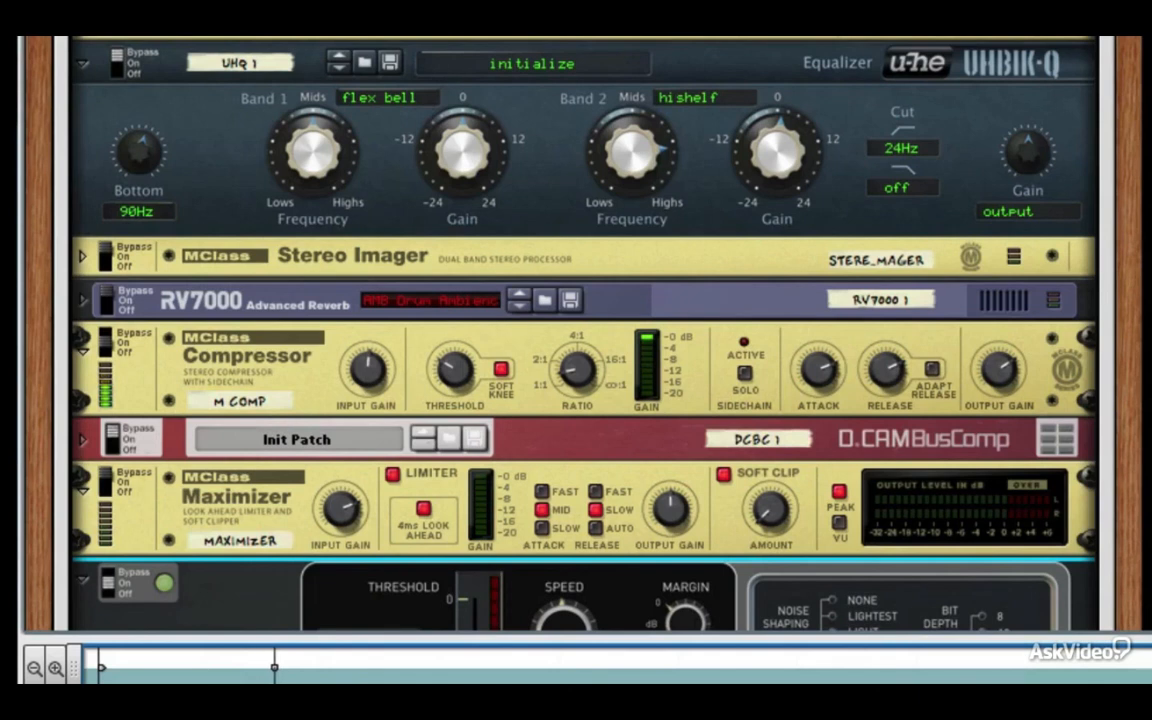
scroll(780, 322, "down", 1)
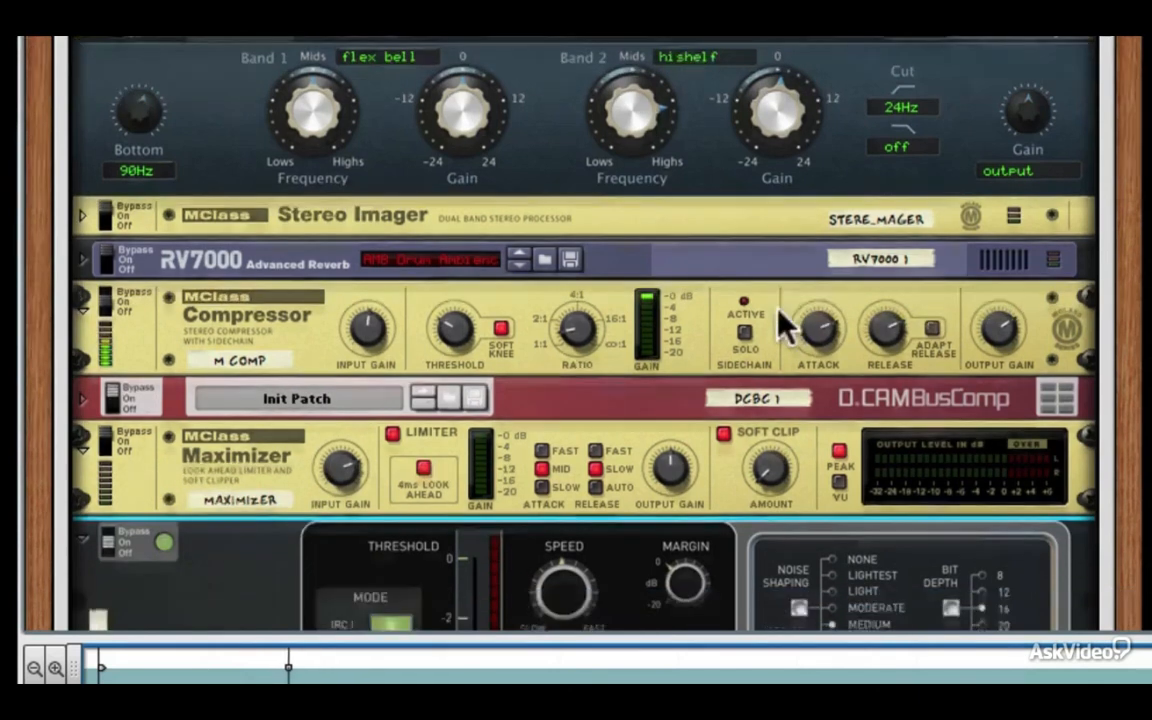
scroll(785, 325, "down", 9)
left_click_drag(491, 352, 485, 340)
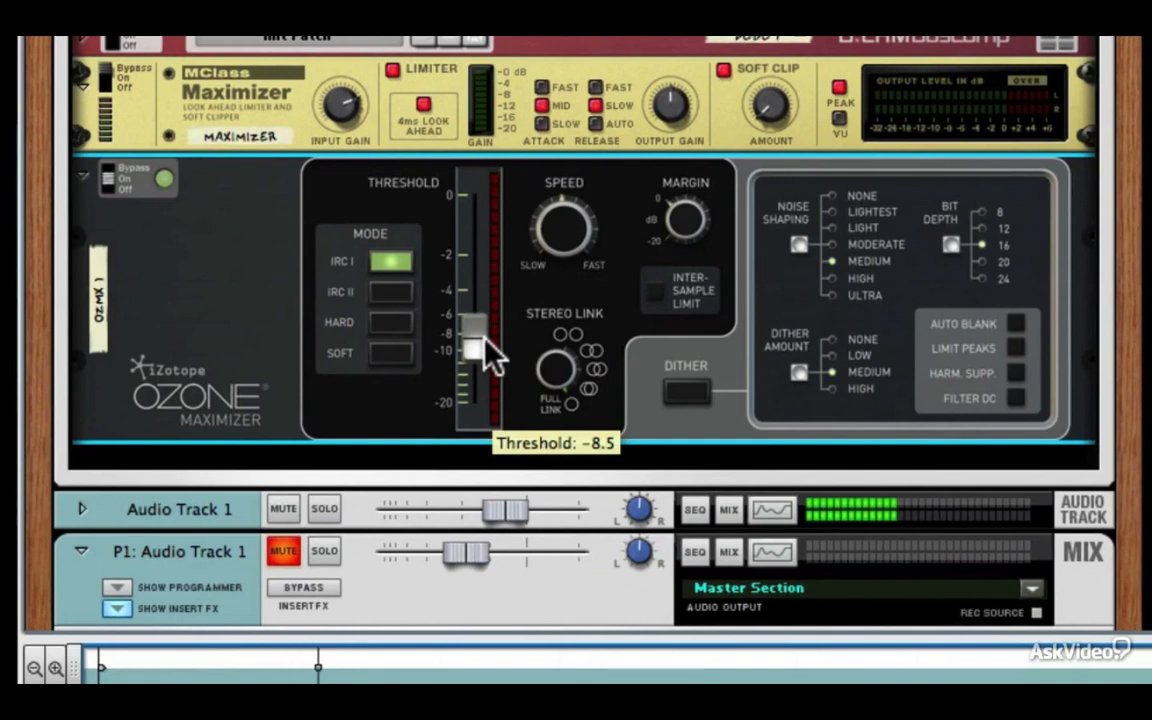
Readjust the Ozone Maximizer's Speed slightly while the track plays.
scroll(720, 180, "up", 10)
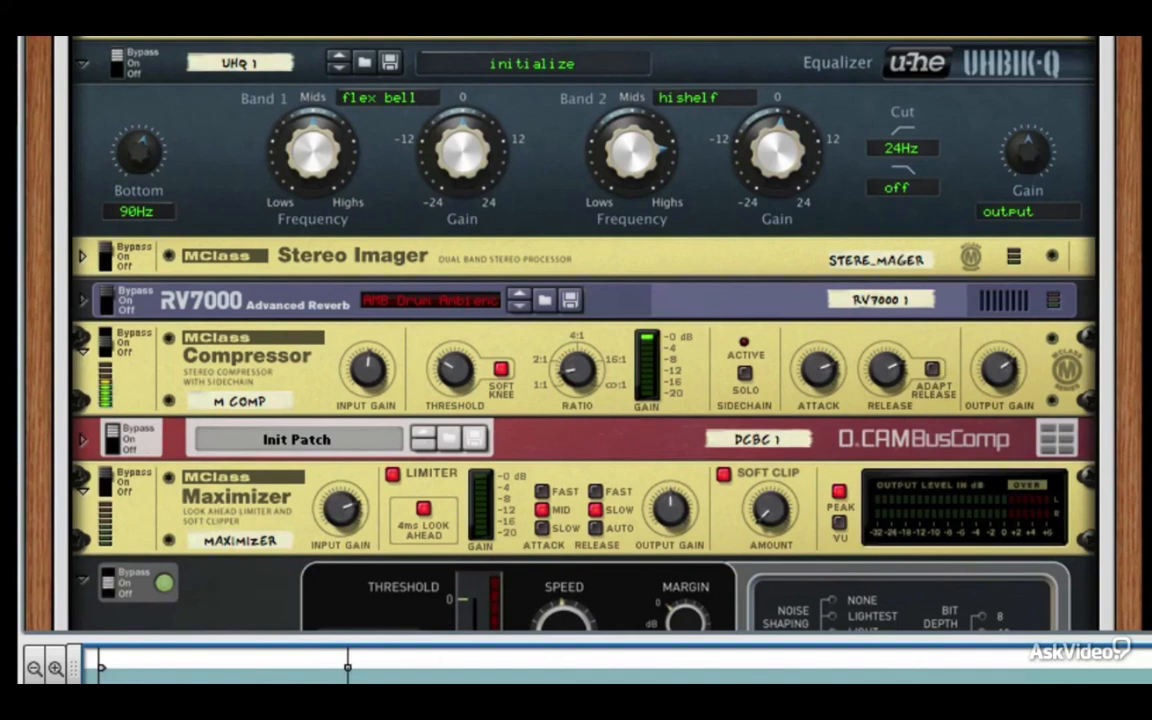
scroll(584, 334, "down", 4)
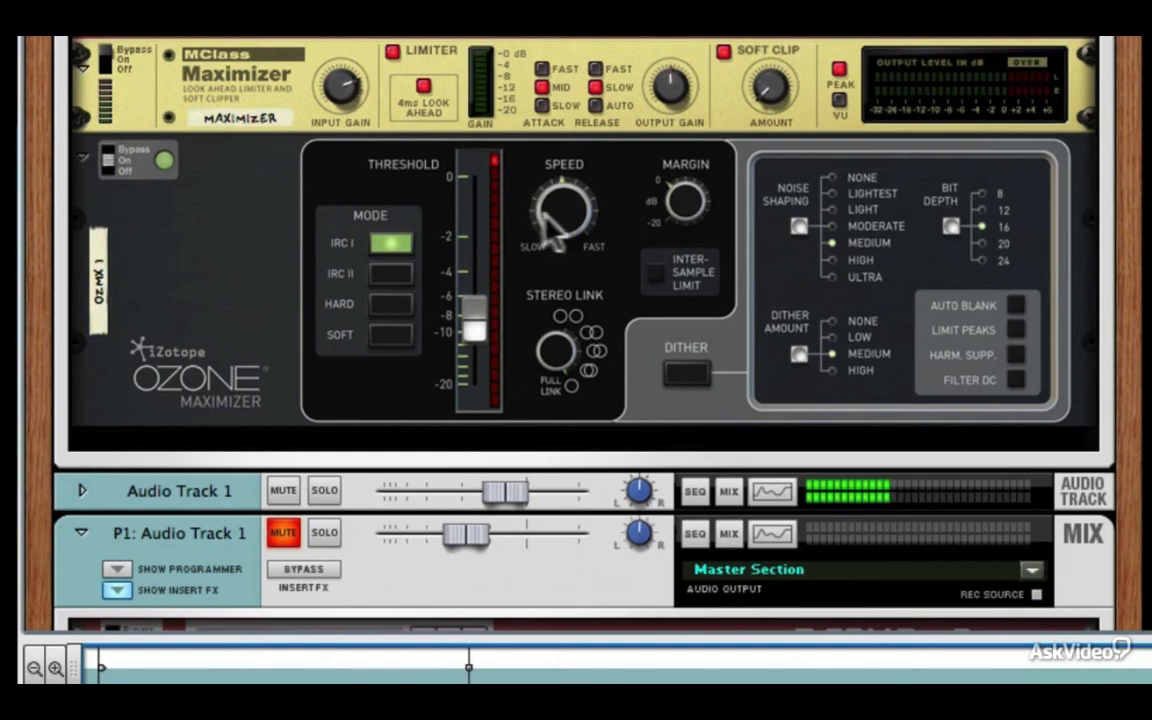
mouse_move(566, 218)
left_mouse_down()
mouse_move(581, 249)
mouse_move(573, 241)
left_mouse_up()
Check the Big Meter's clip indicators and raise the Ozone Maximizer's threshold to -6.8.
scroll(655, 198, "up", 1)
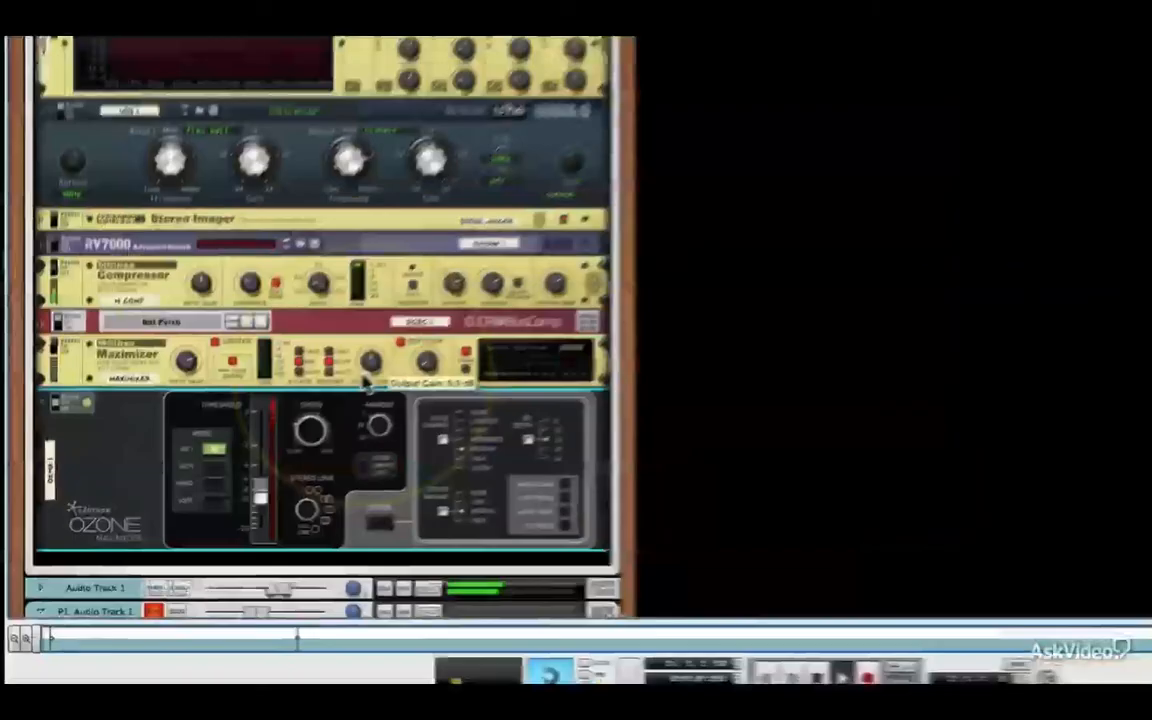
scroll(365, 384, "up", 5)
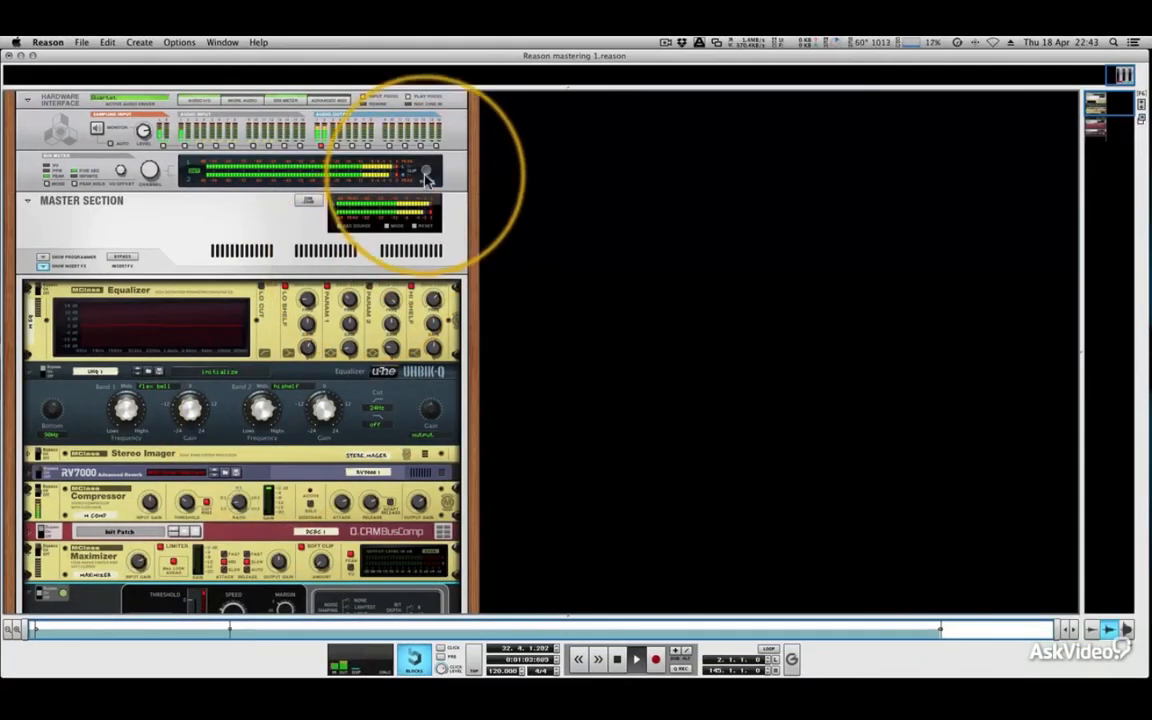
left_click(383, 155)
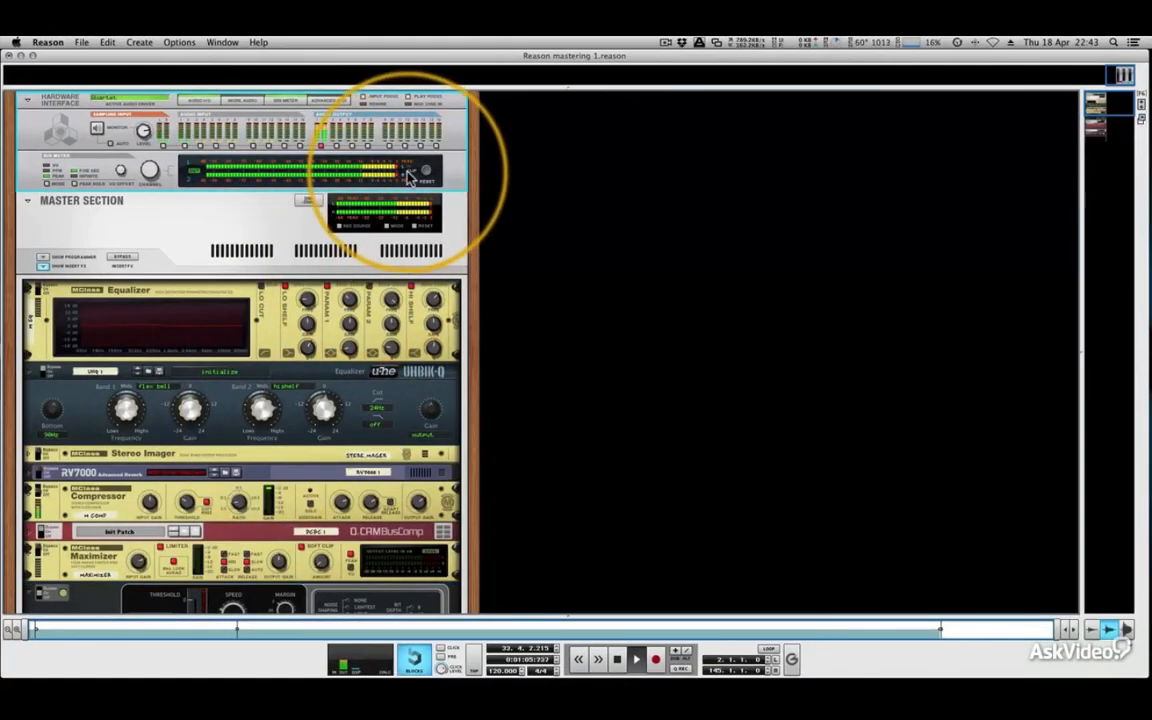
scroll(410, 175, "down", 6)
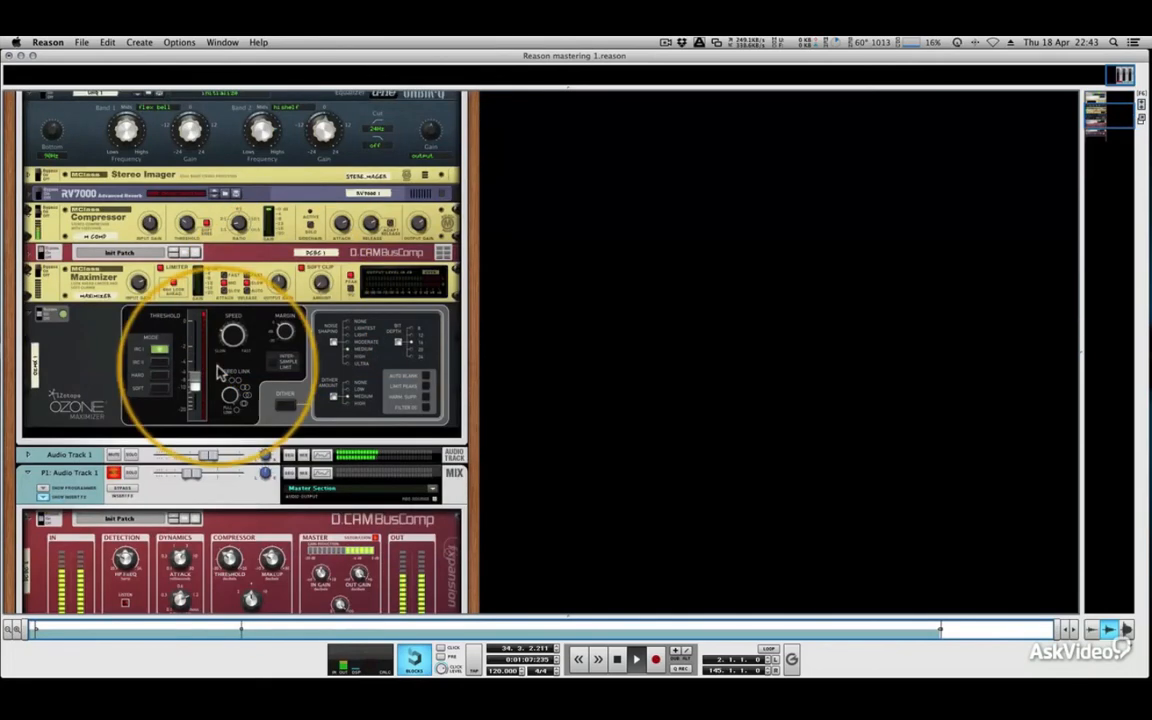
left_click_drag(195, 384, 195, 374)
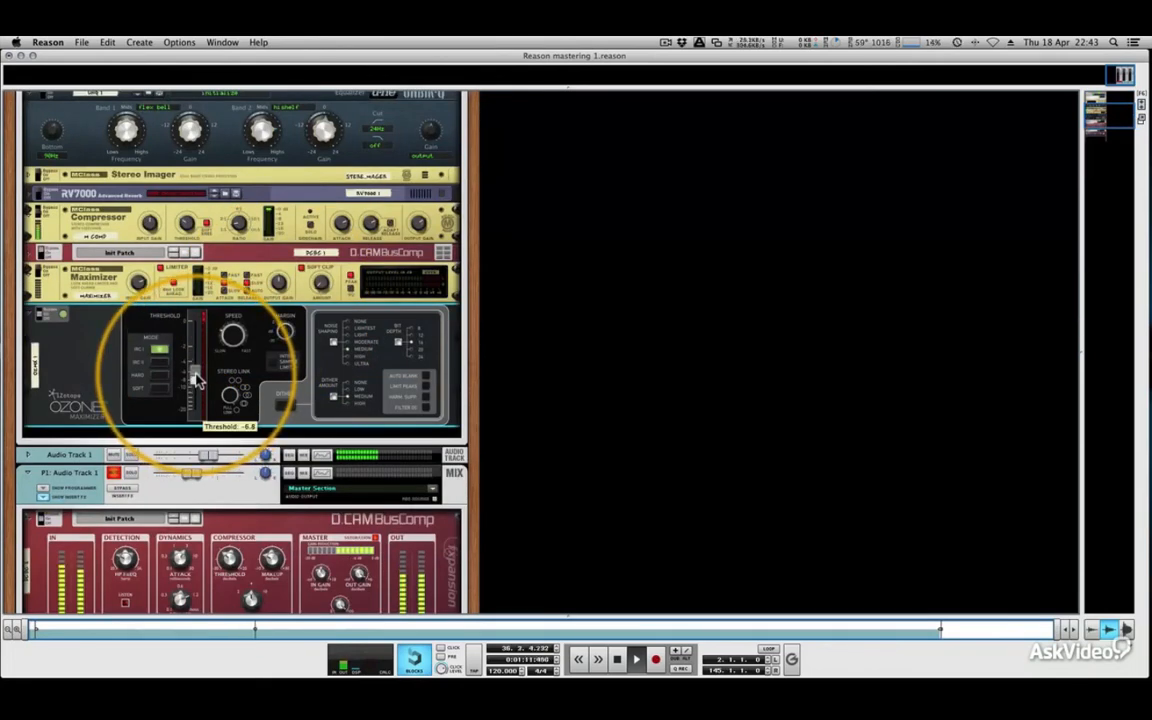
scroll(194, 378, "down", 3)
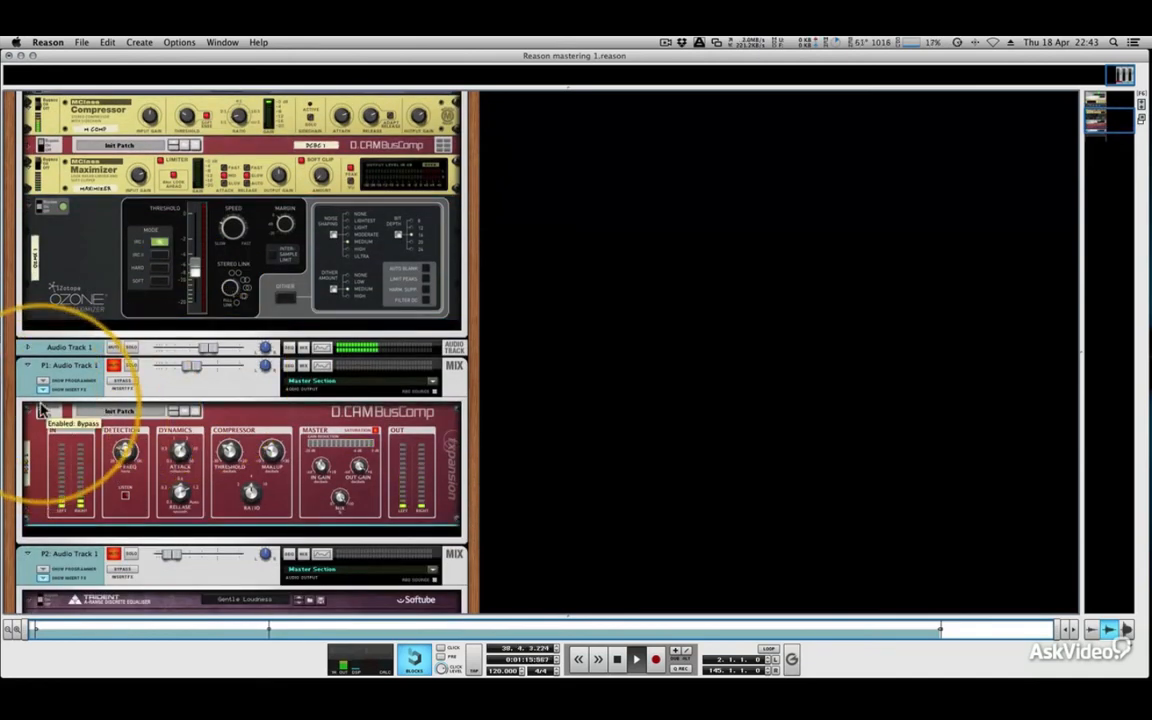
scroll(200, 305, "up", 2)
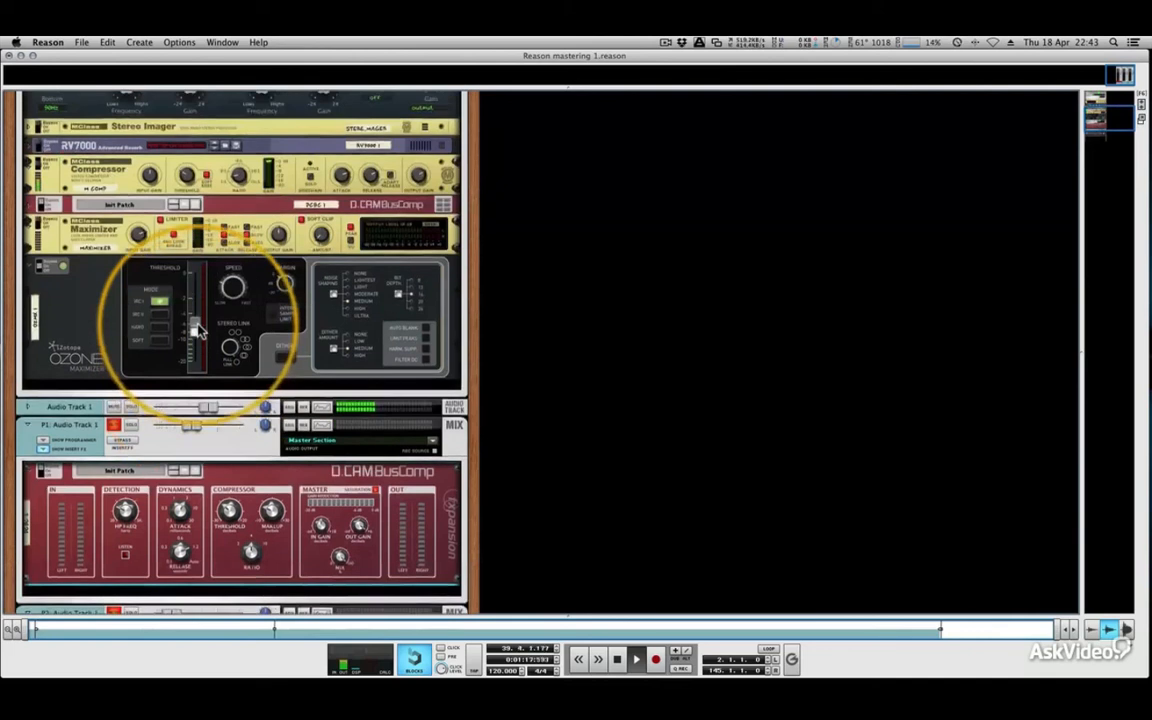
scroll(198, 330, "up", 5)
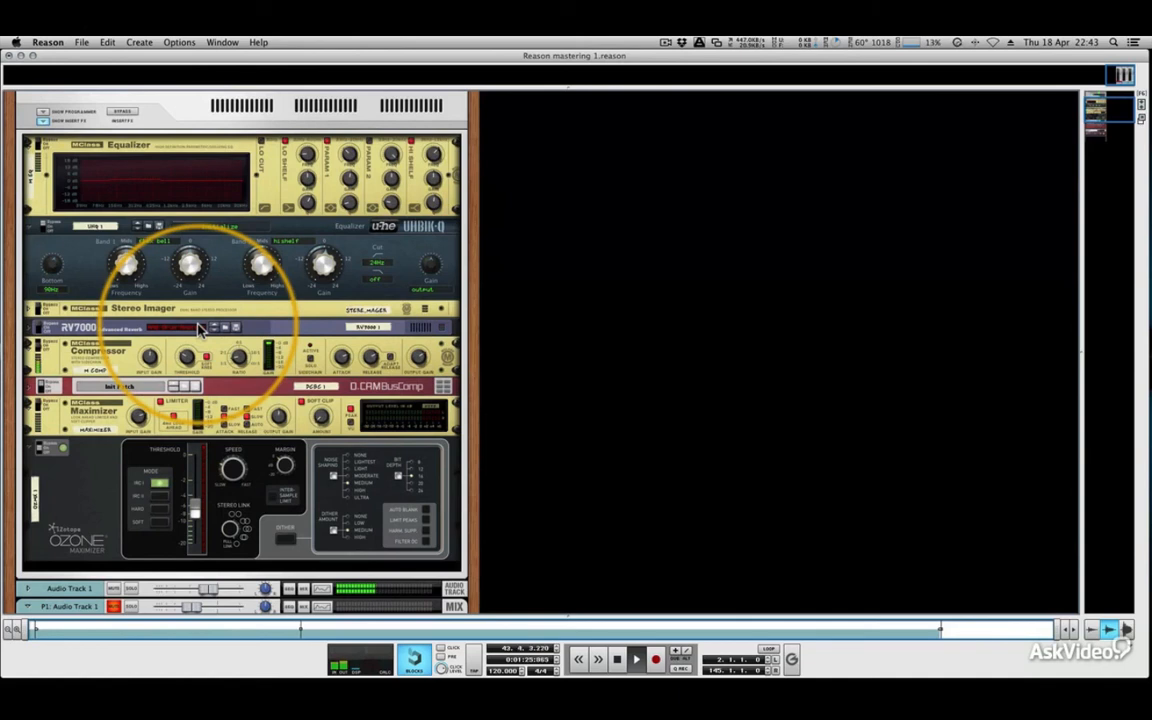
mouse_move(920, 187)
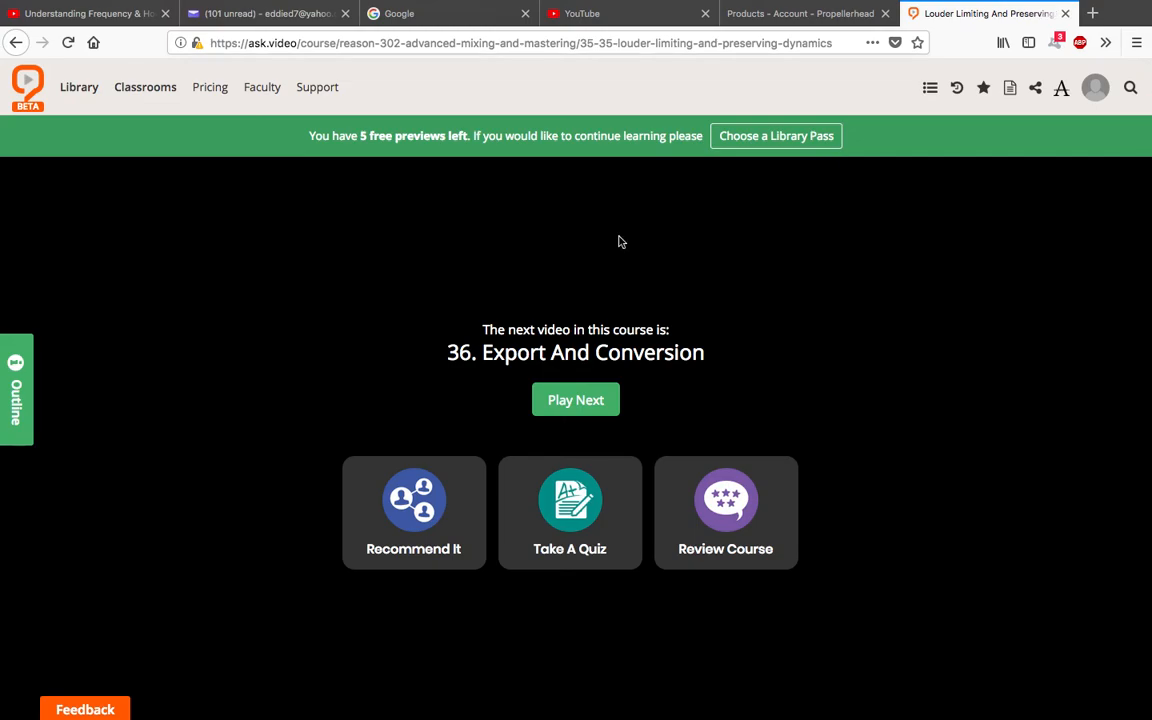
Start the next course video, 36. Export And Conversion, and view it in full screen.
left_click(585, 406)
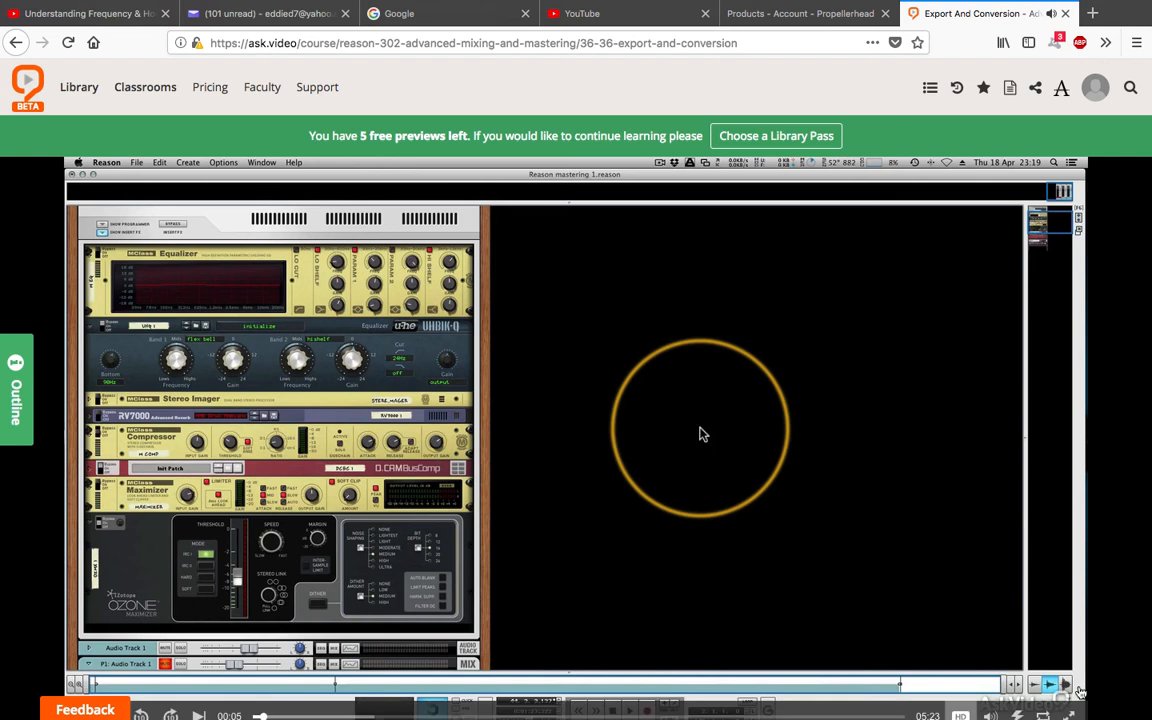
left_click(1069, 716)
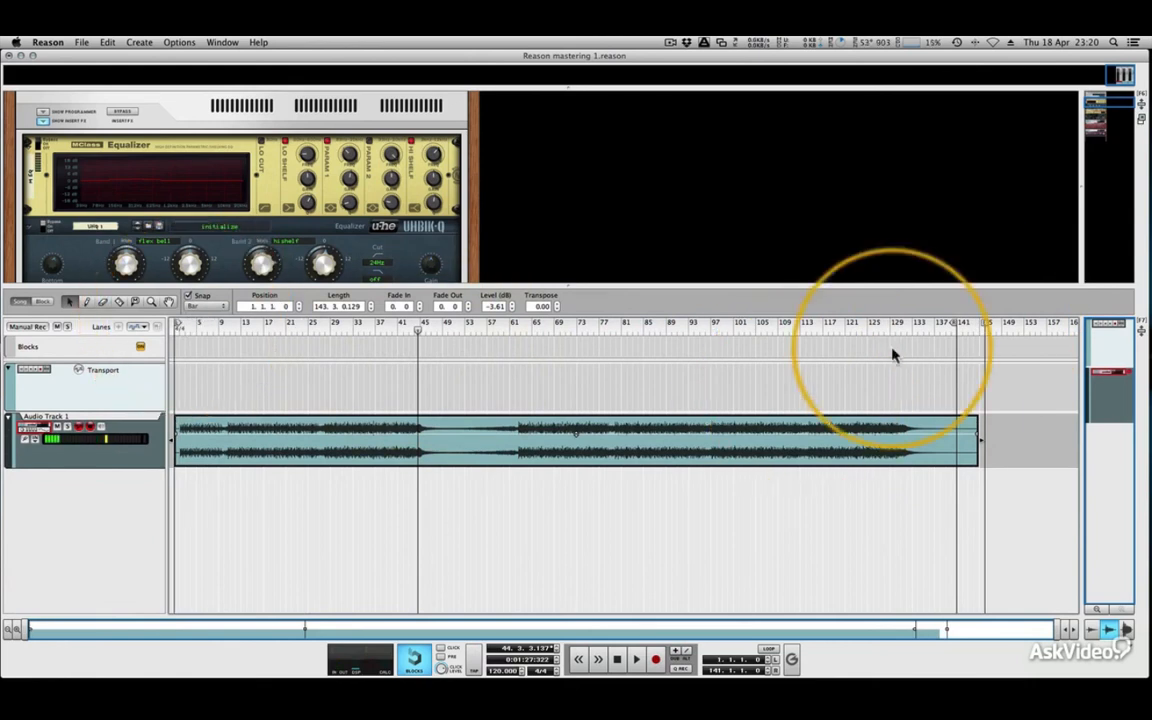
Move the right locator to bar 145 at the end of the audio clip and disarm Audio Track 1 for recording.
left_click_drag(957, 330, 980, 324)
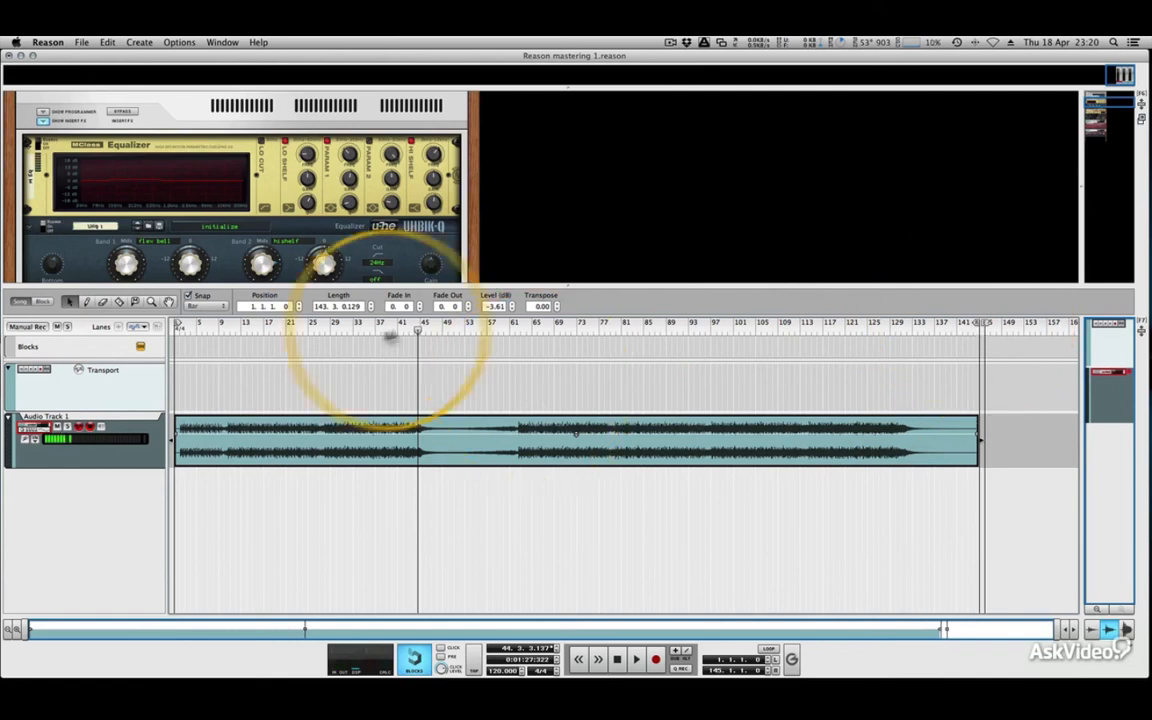
left_click(92, 428)
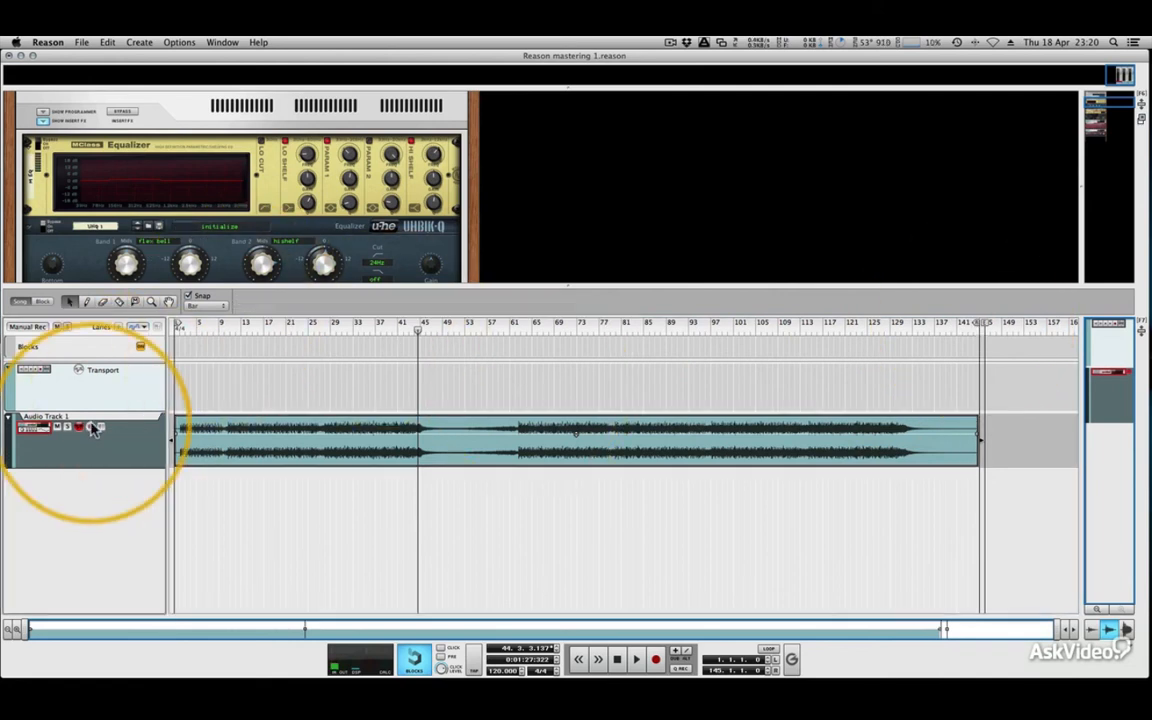
Enlarge the rack area and check the Ozone Maximizer's Dither setting, leaving it off.
left_click_drag(309, 290, 314, 483)
scroll(278, 281, "down", 5)
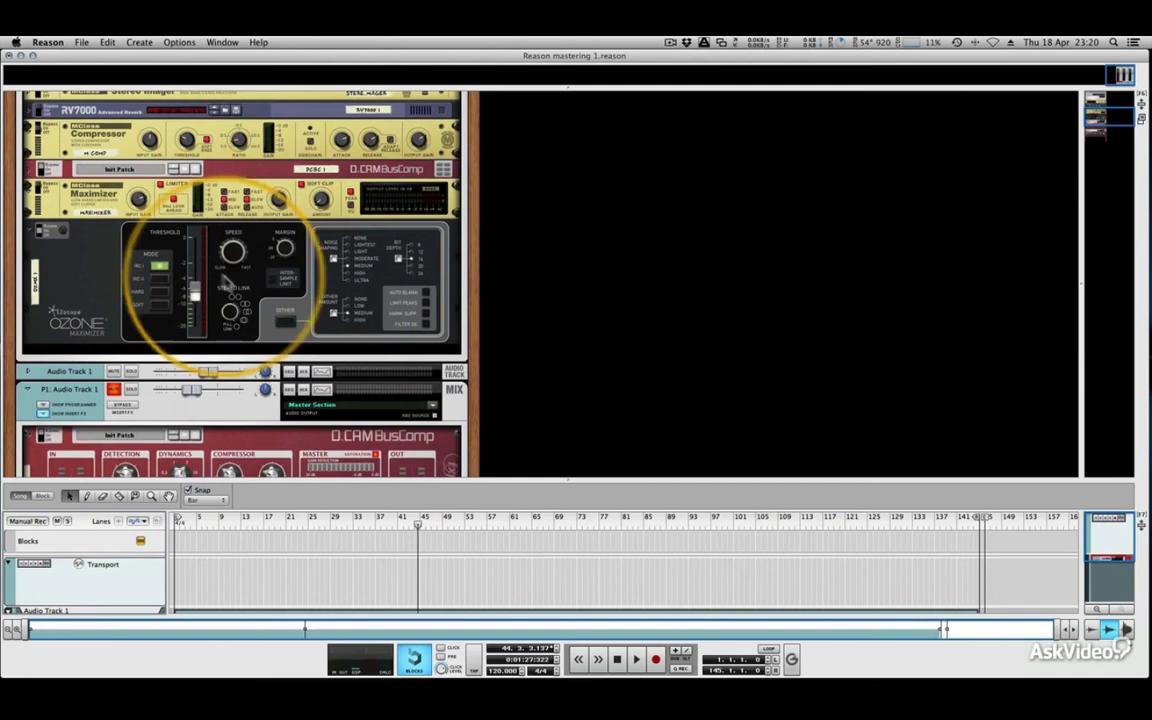
left_click(285, 322)
left_click(285, 322)
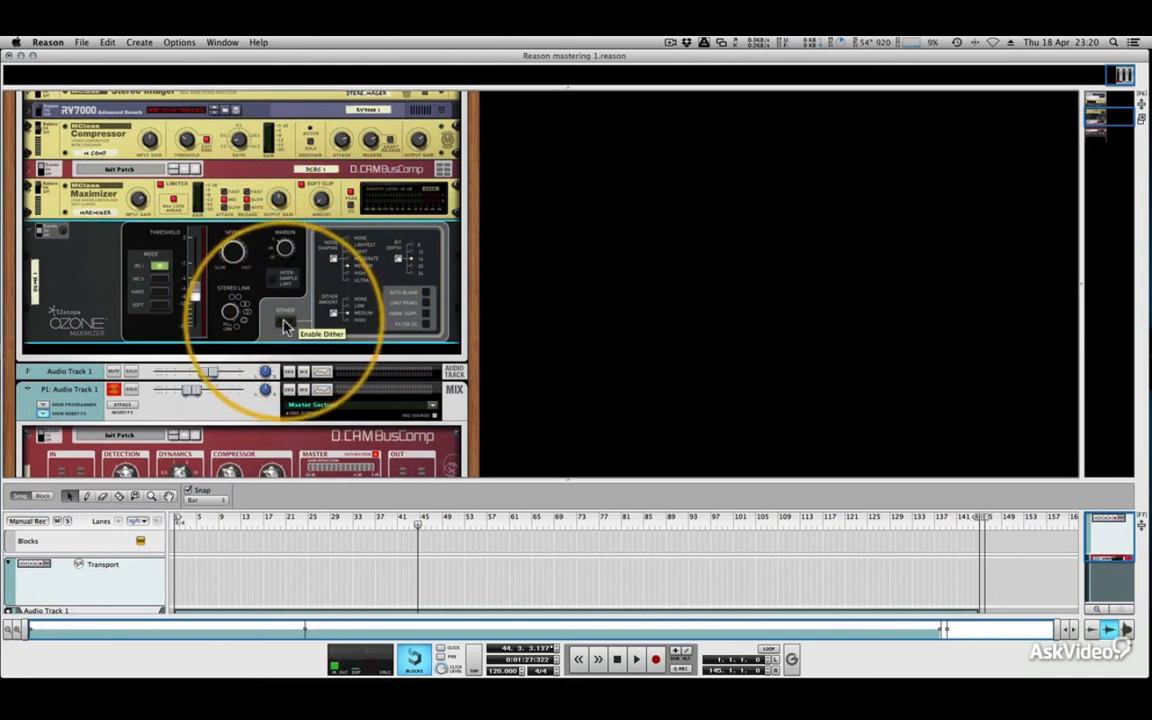
Start exporting the song as an audio file, collapse the save dialog and keep Audio IFF File as the format.
left_click(80, 42)
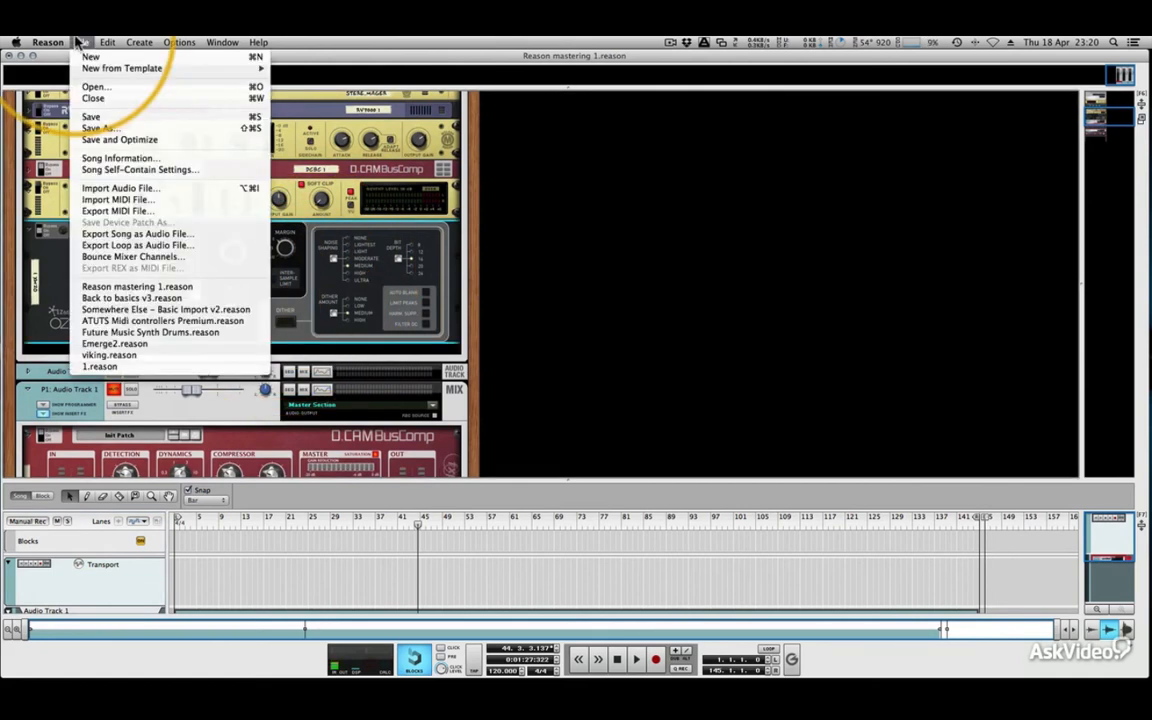
left_click(135, 234)
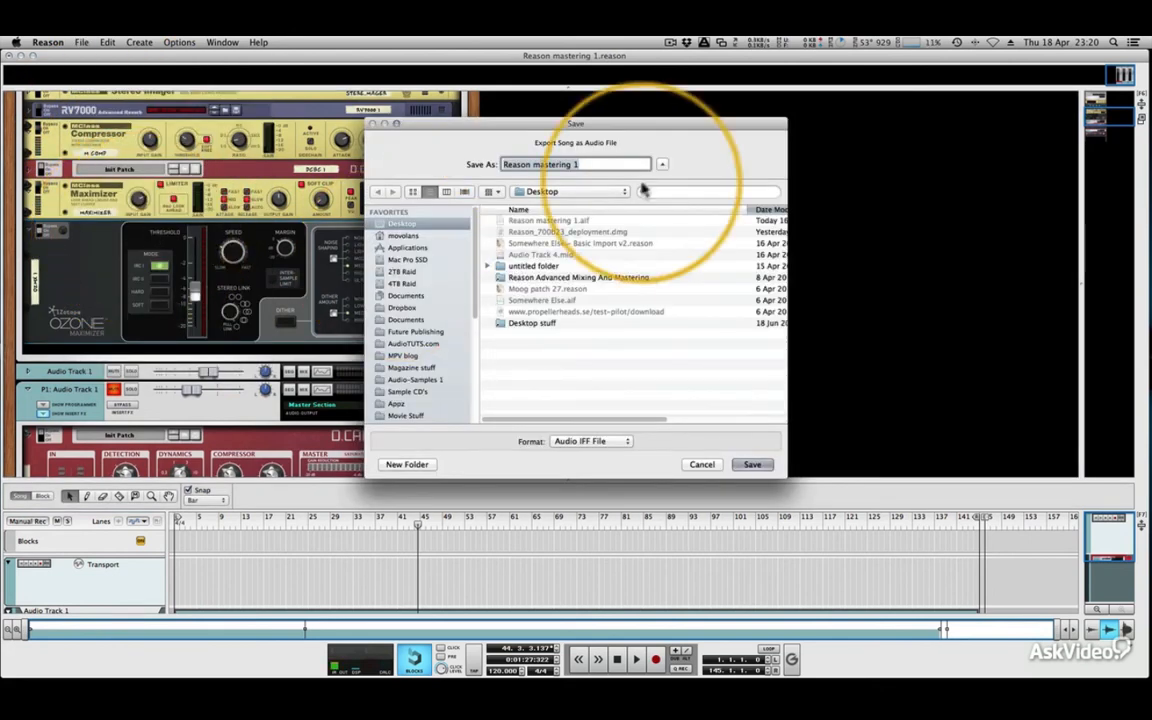
left_click(662, 165)
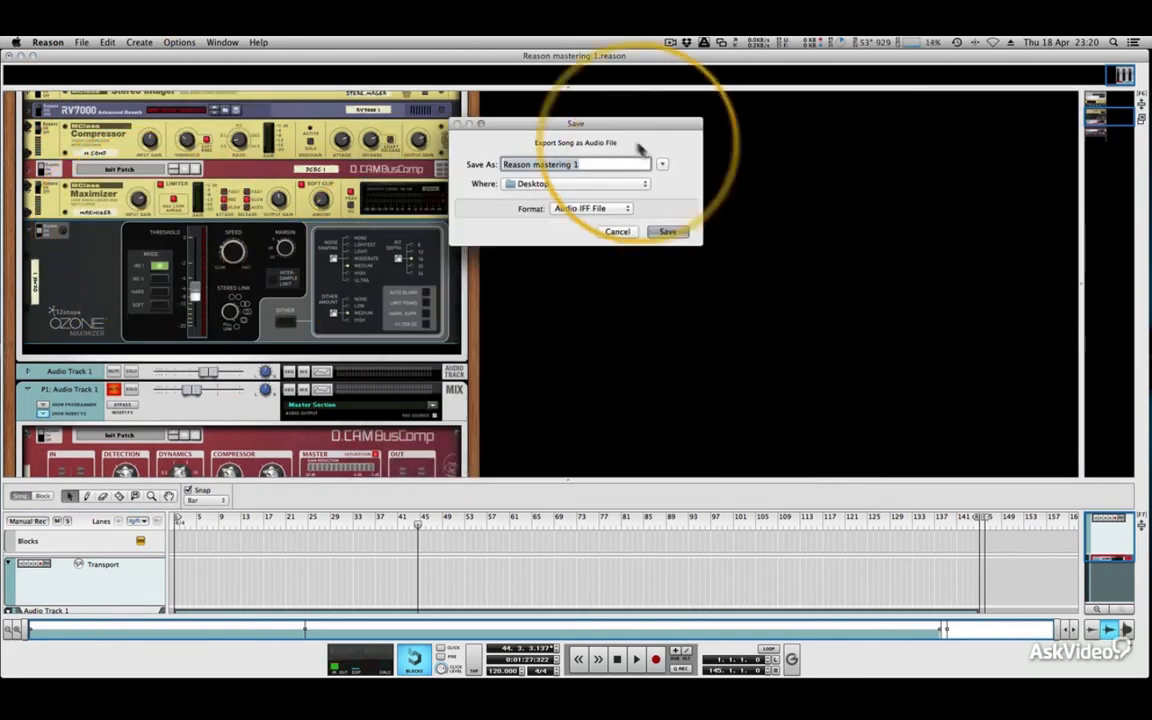
left_click(615, 212)
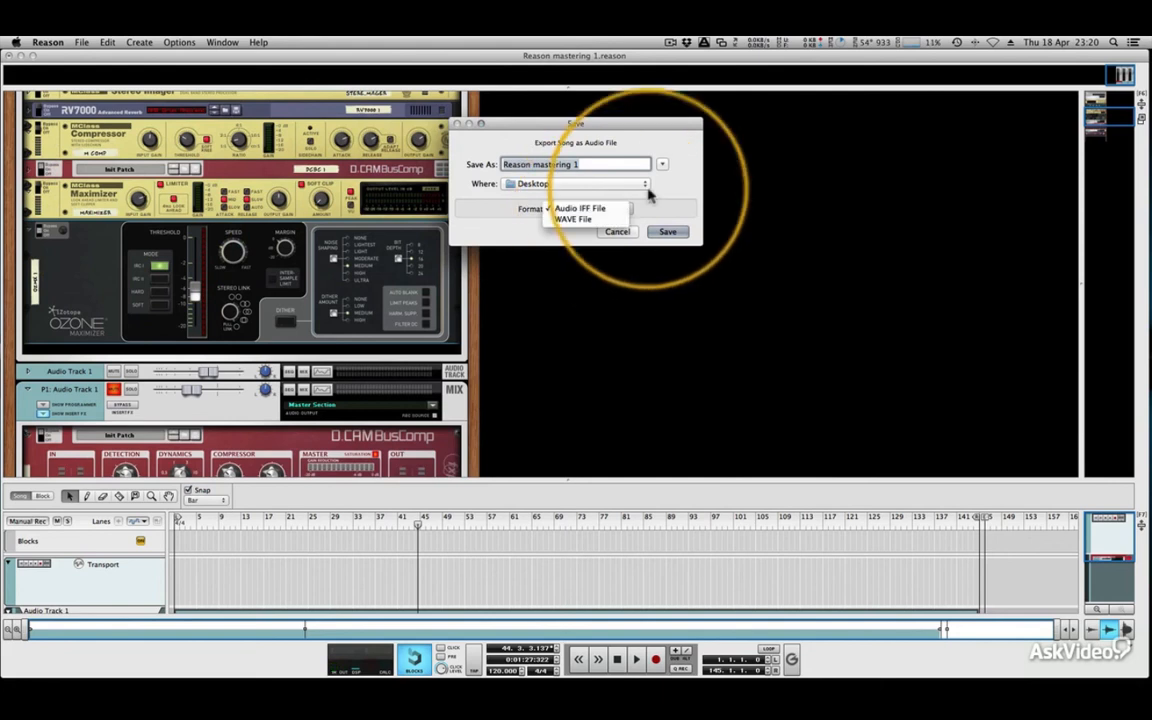
left_click(618, 211)
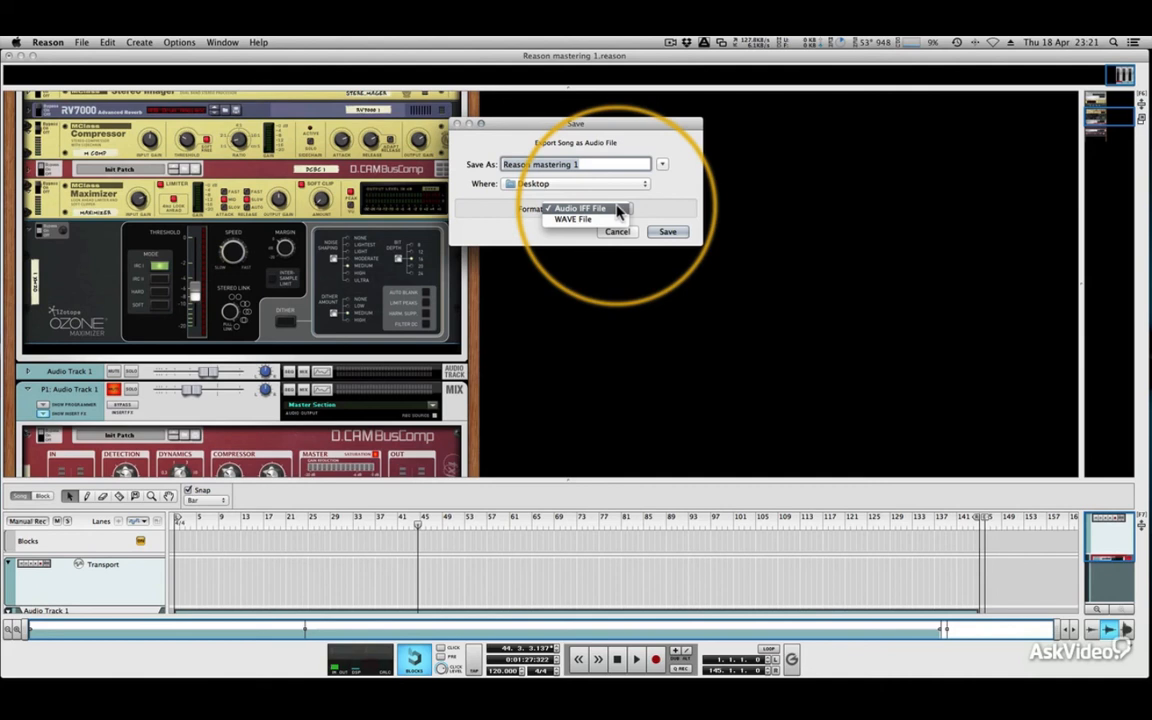
left_click(617, 210)
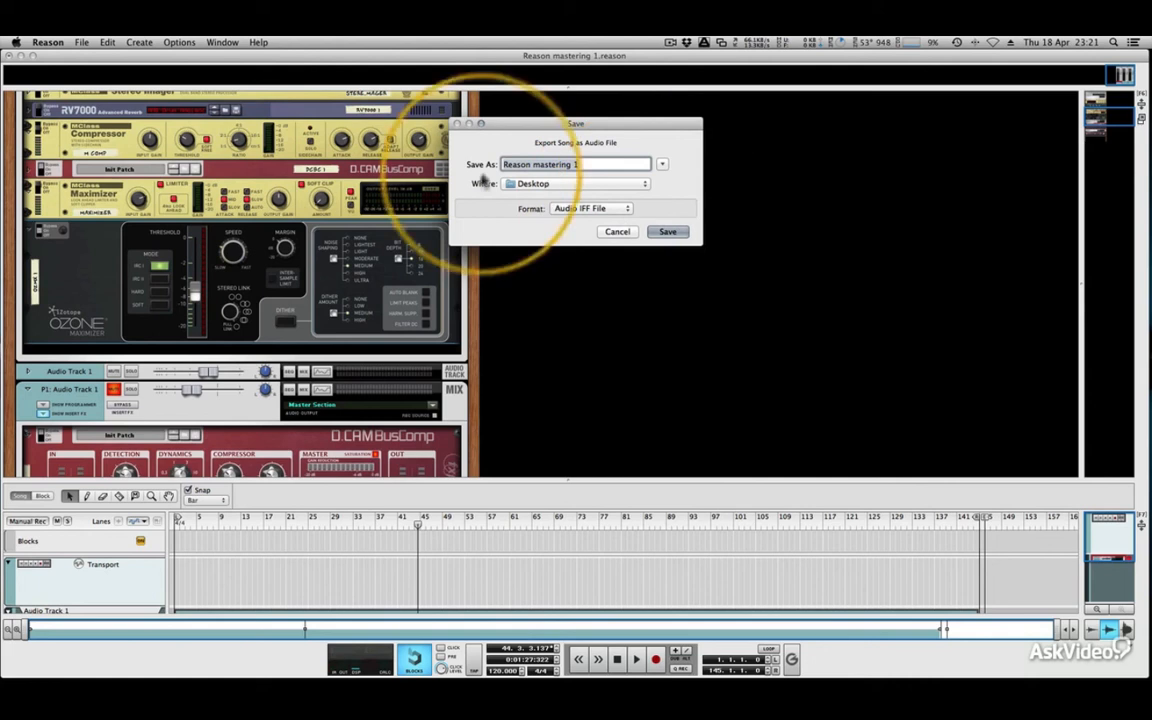
Name the file Export, save it to the Desktop and export it at 44,100 Hz and 16 bit with Dither enabled.
left_click(589, 164)
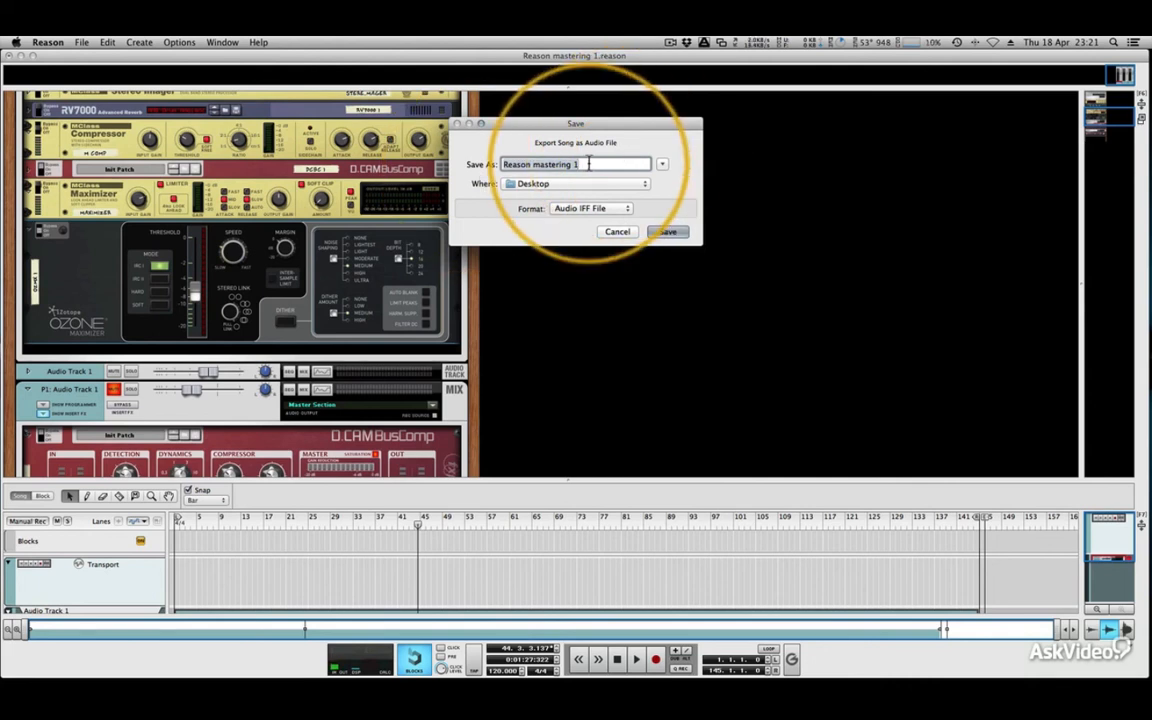
key("super+a")
type("Export")
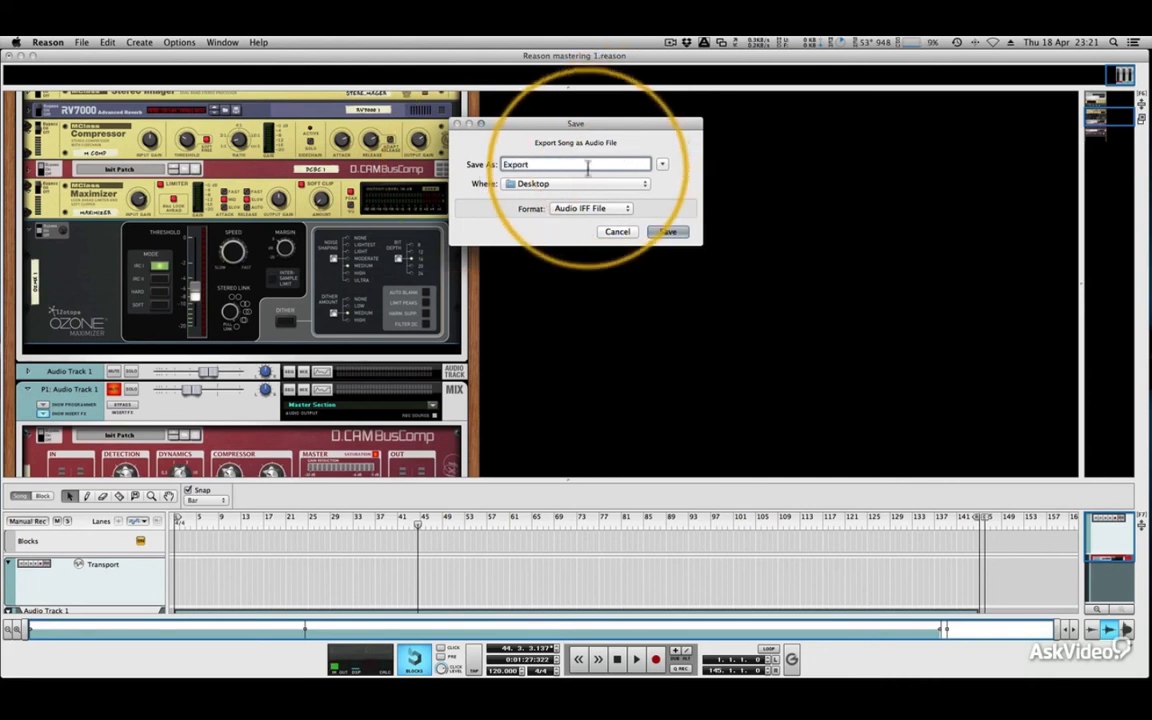
left_click(660, 232)
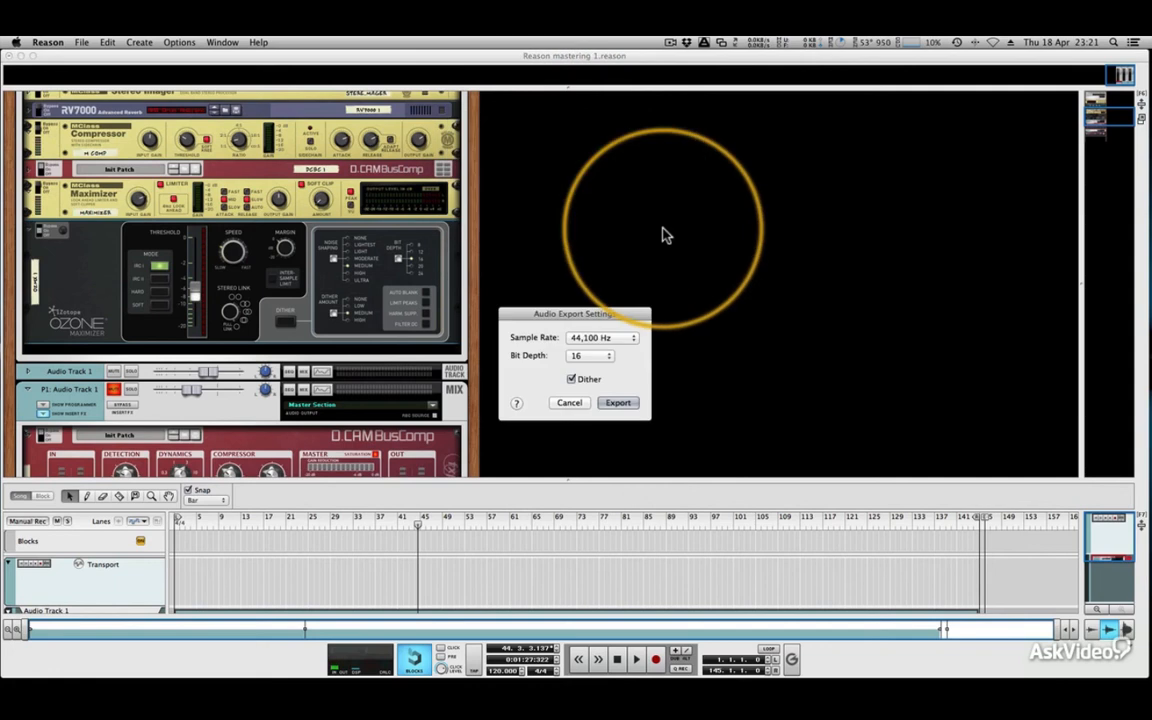
left_click_drag(596, 314, 599, 245)
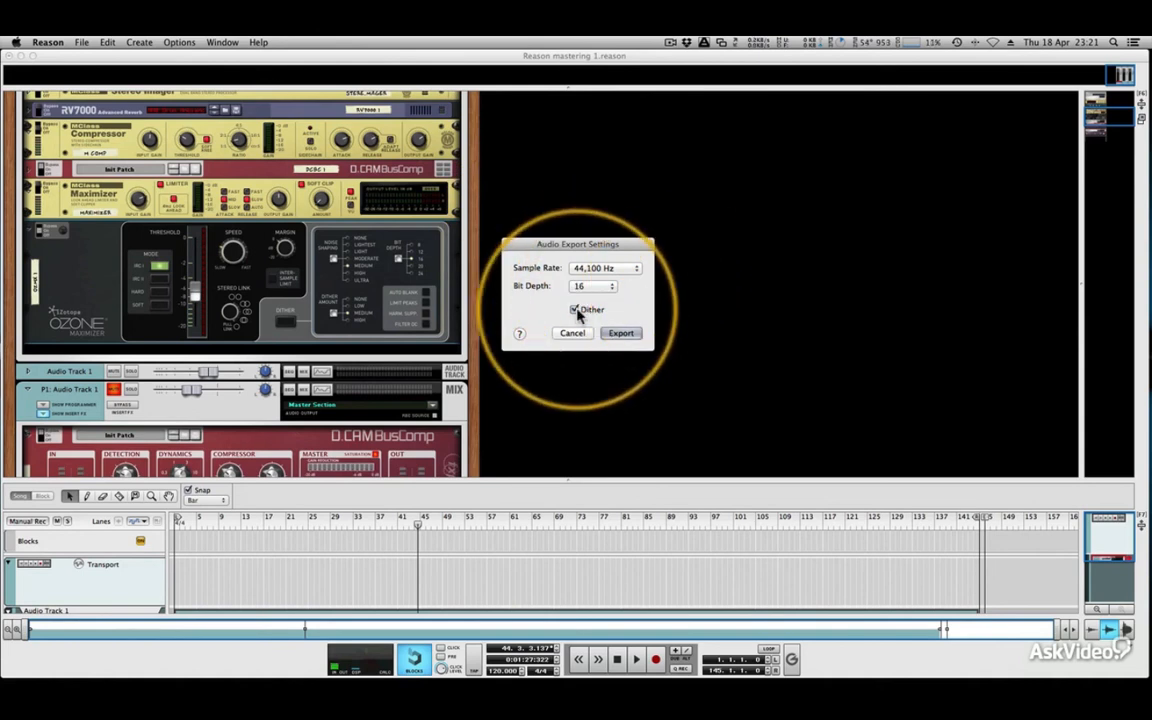
left_click(621, 333)
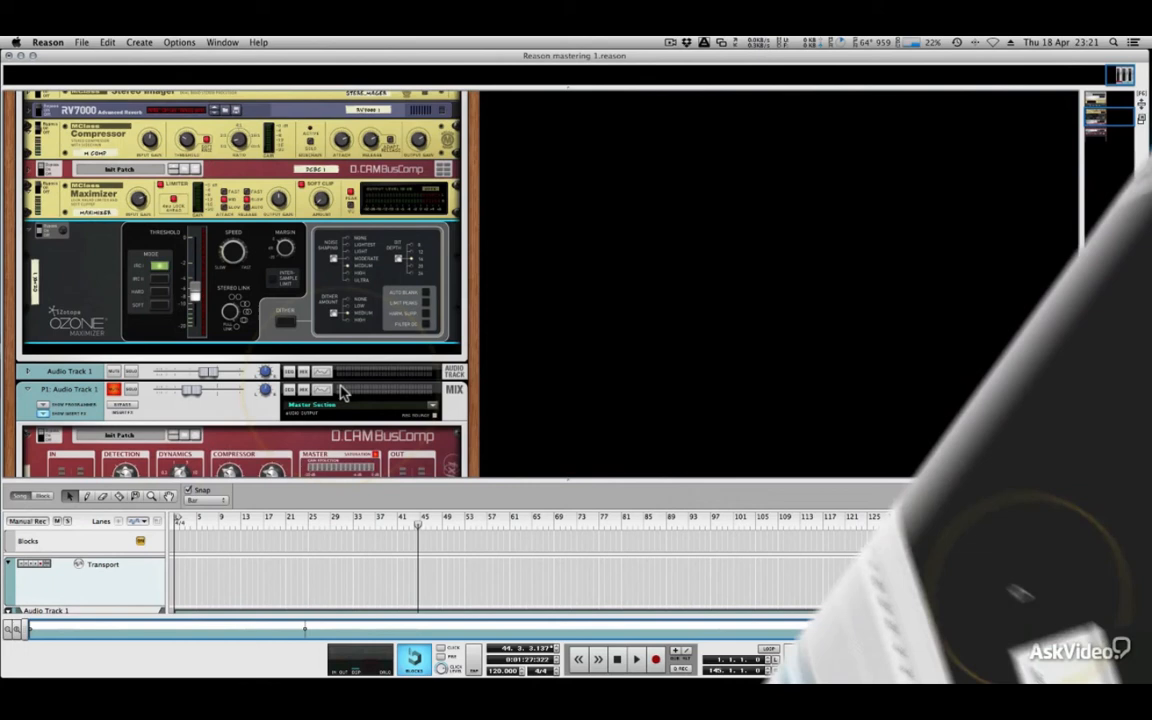
Switch to the desktop, move Export.aif away from the edge and open it in Soundtrack Pro.
left_click(340, 392)
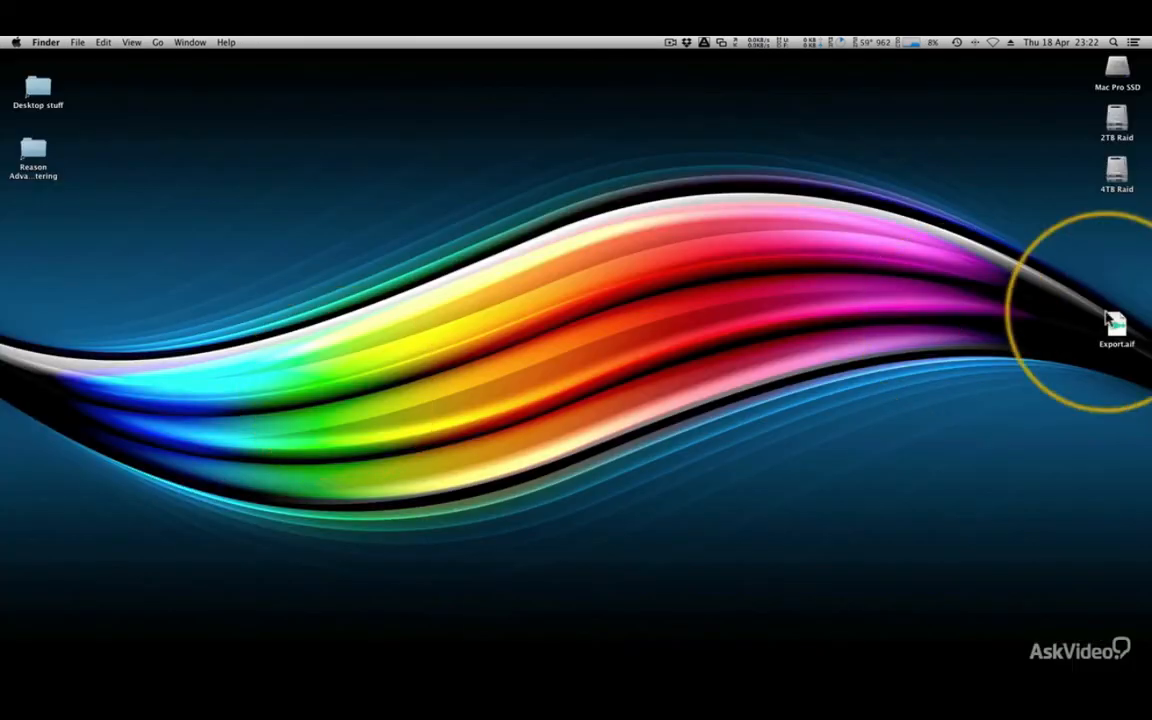
left_click_drag(1116, 326, 912, 235)
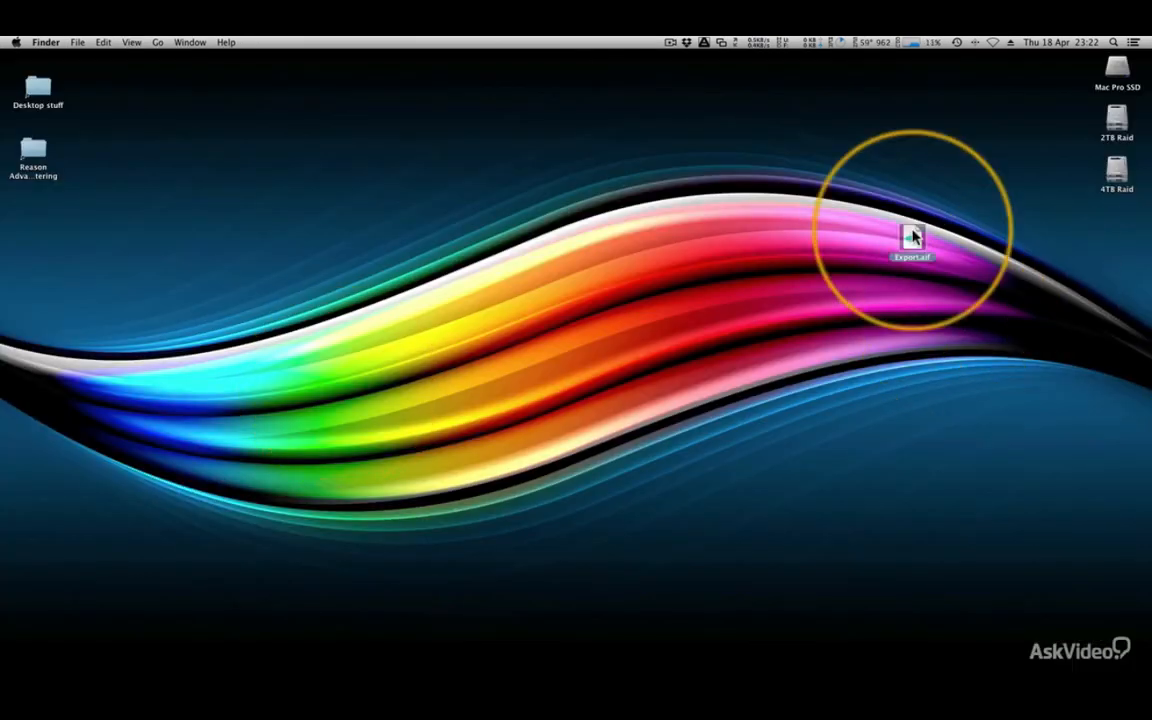
double_click(912, 235)
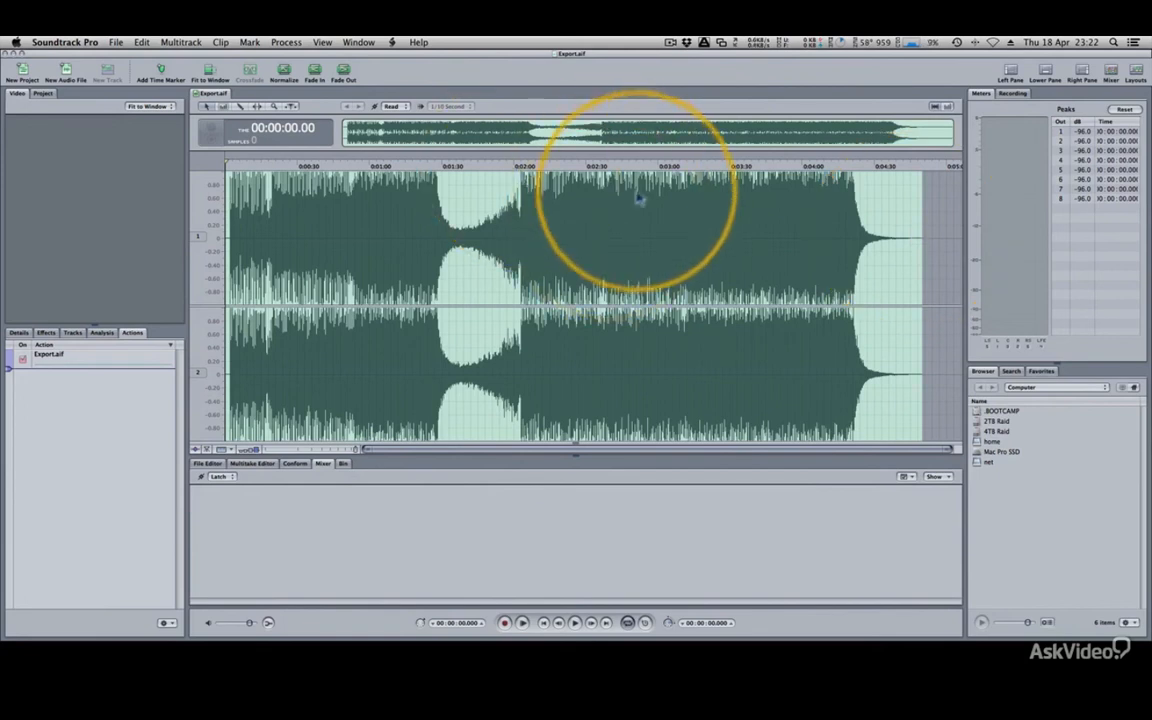
Play the exported file from about 2:42 and check its peak levels on the meters.
left_click(616, 218)
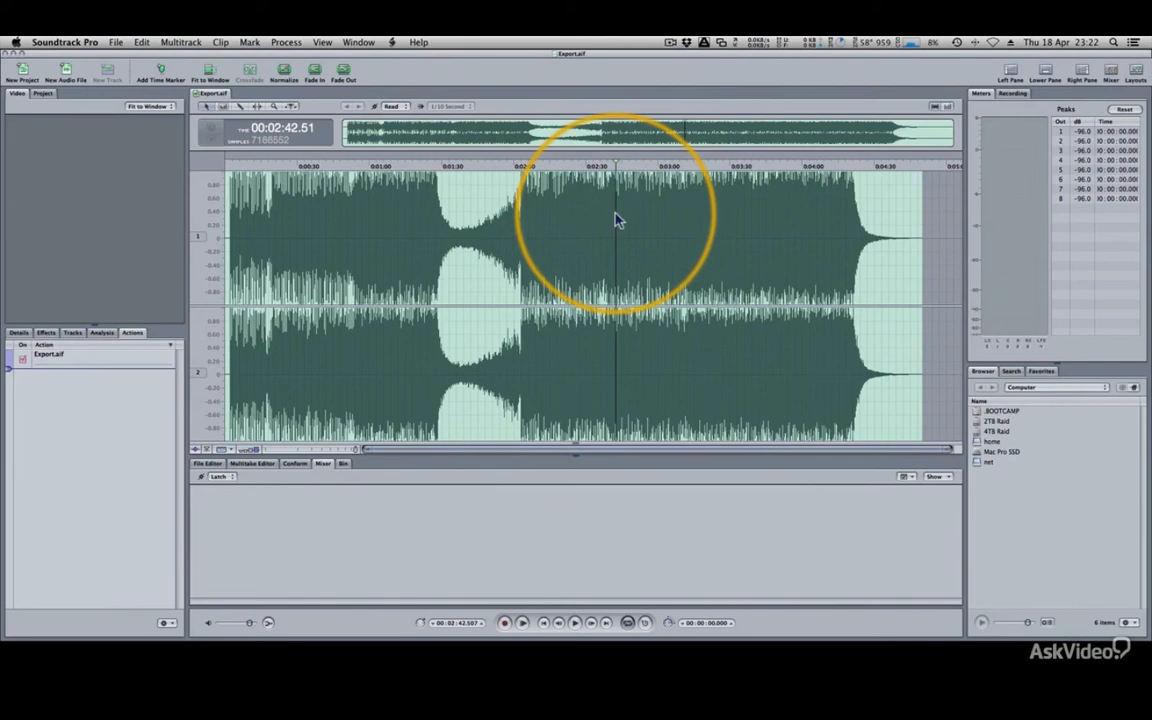
key("space")
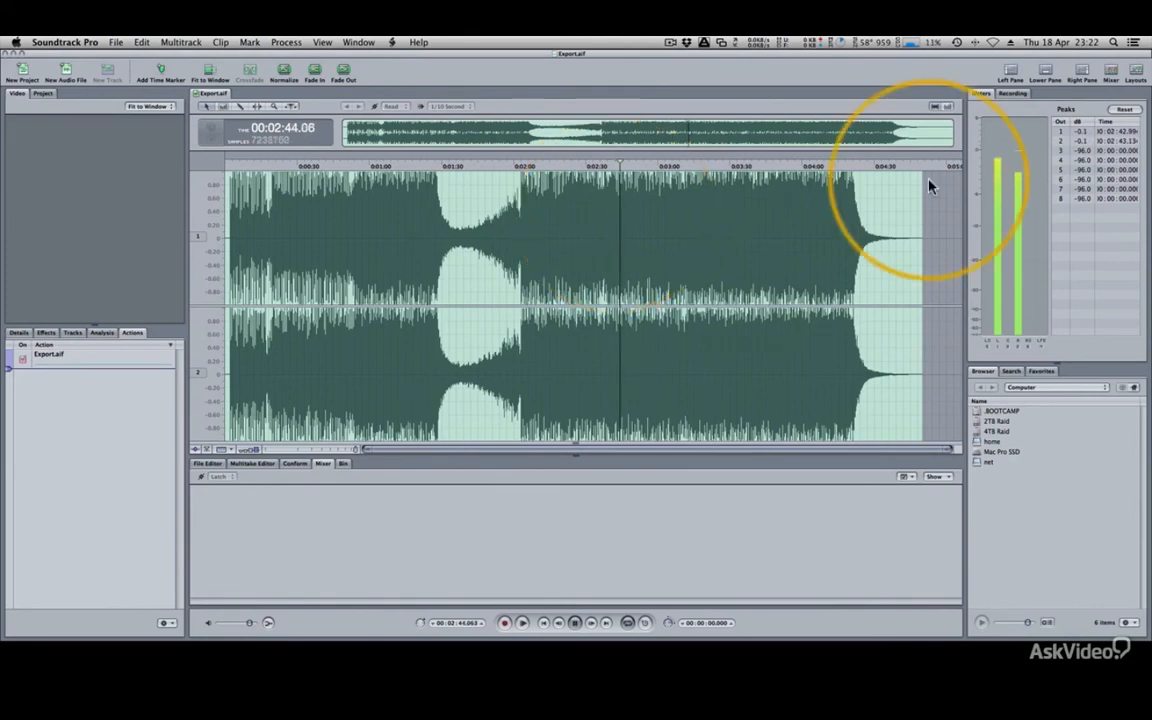
key("super+Tab")
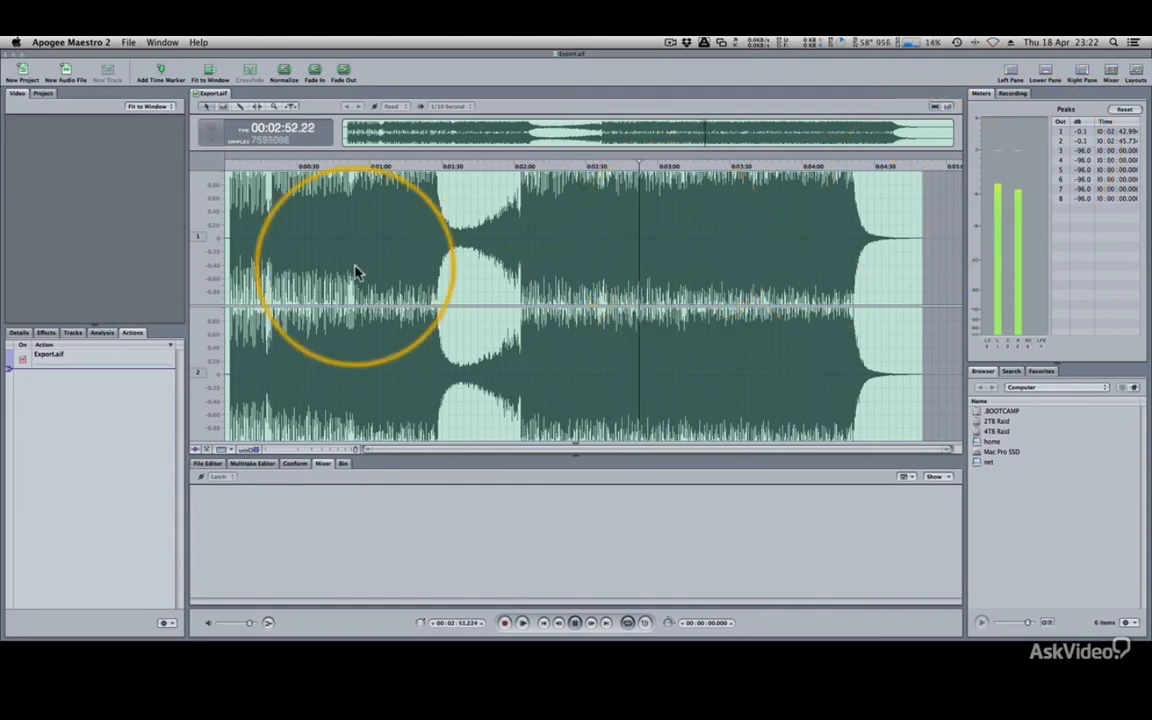
left_click(360, 511)
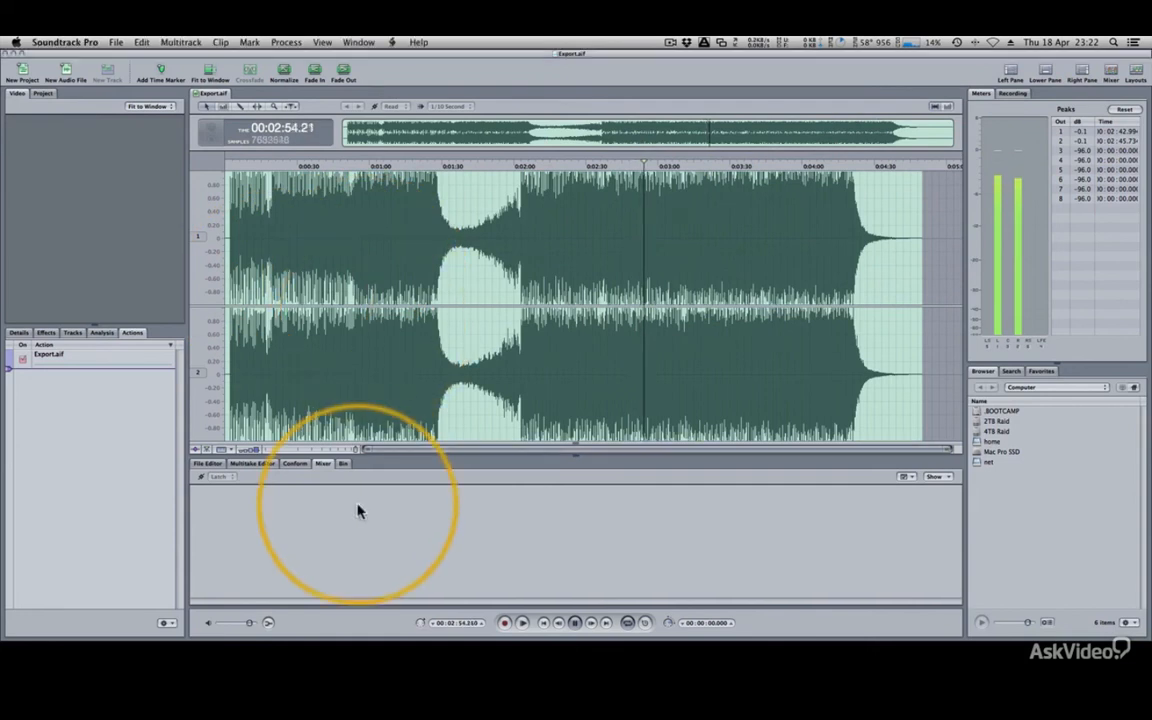
Select about two seconds of silence before the first sound in Export.aif and cut it.
left_click_drag(246, 310, 220, 292)
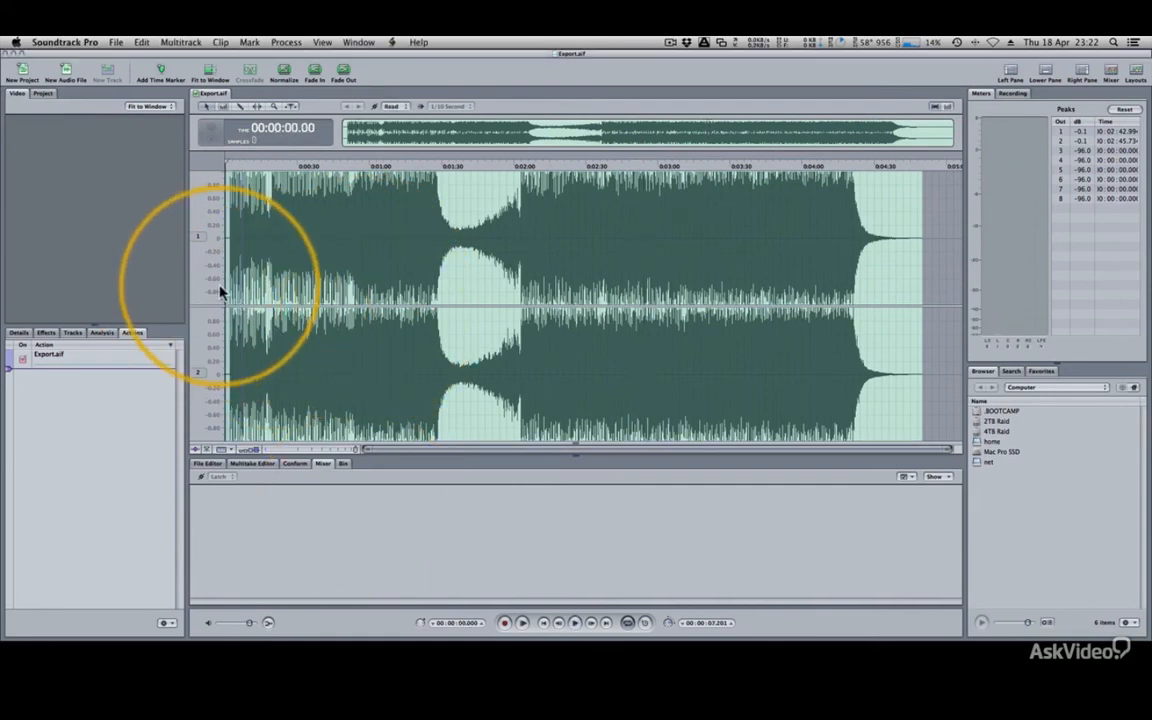
key("alt+shift+z")
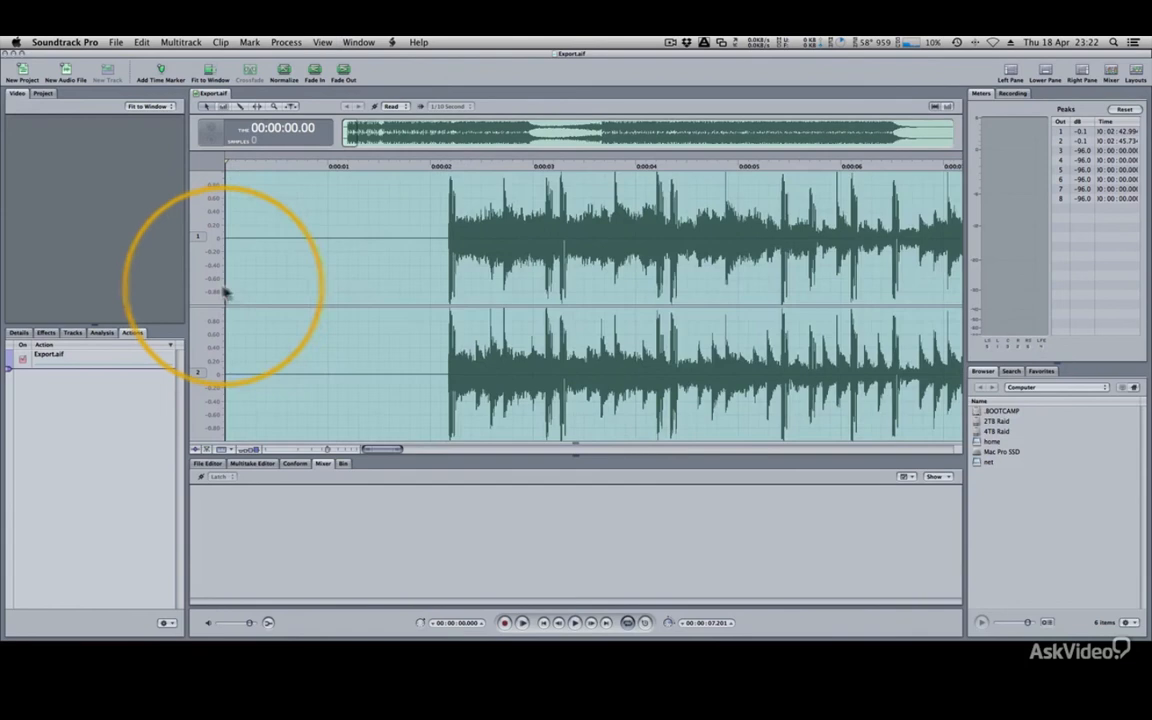
left_click_drag(444, 252, 47, 283)
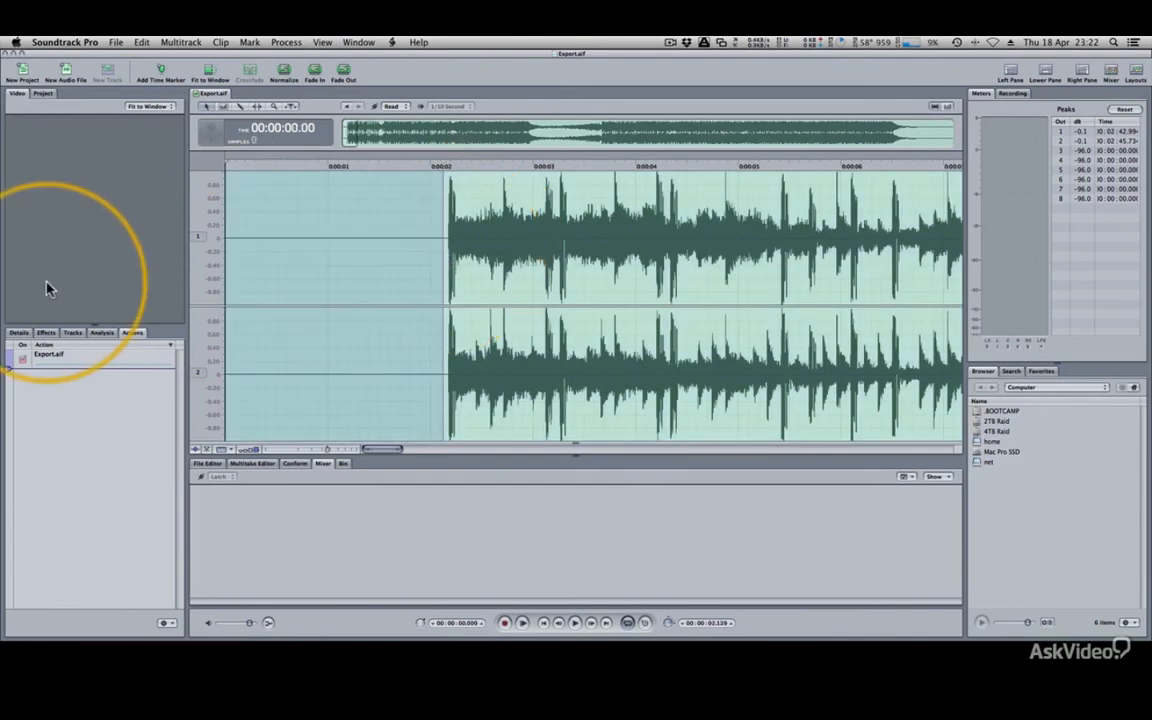
key("super+x")
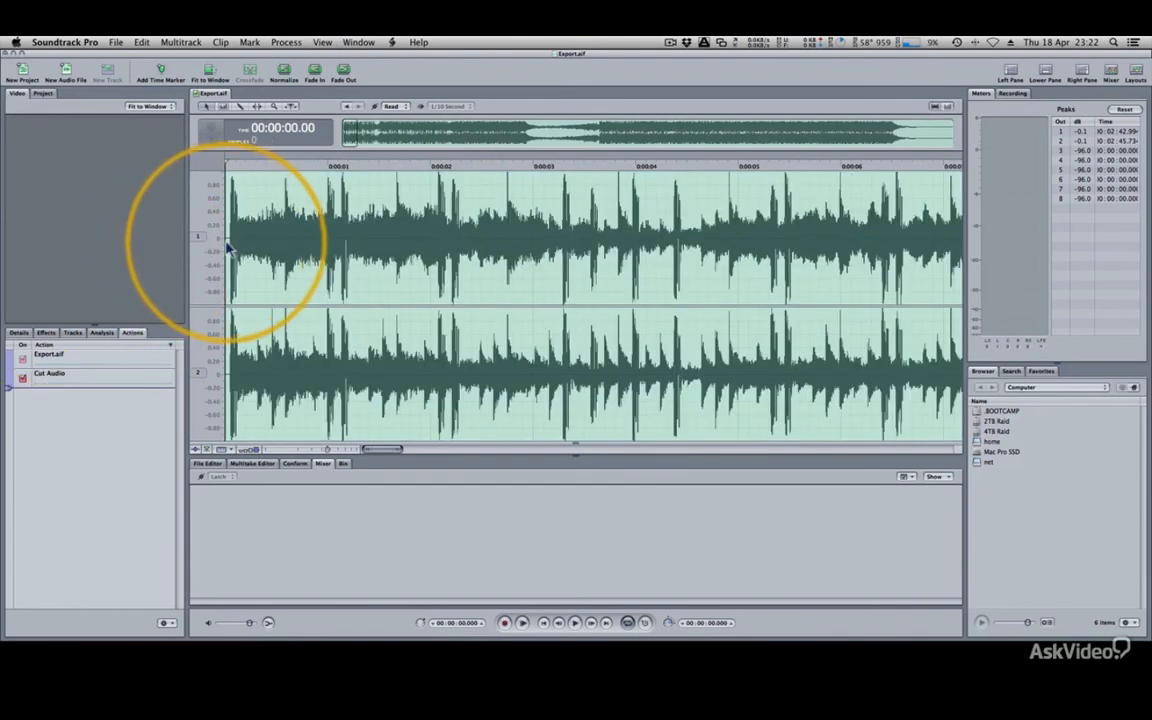
Apply a Fade In to about the first 0.036 seconds of the audio and play the start.
left_click_drag(230, 243, 202, 217)
left_click(316, 72)
key("space")
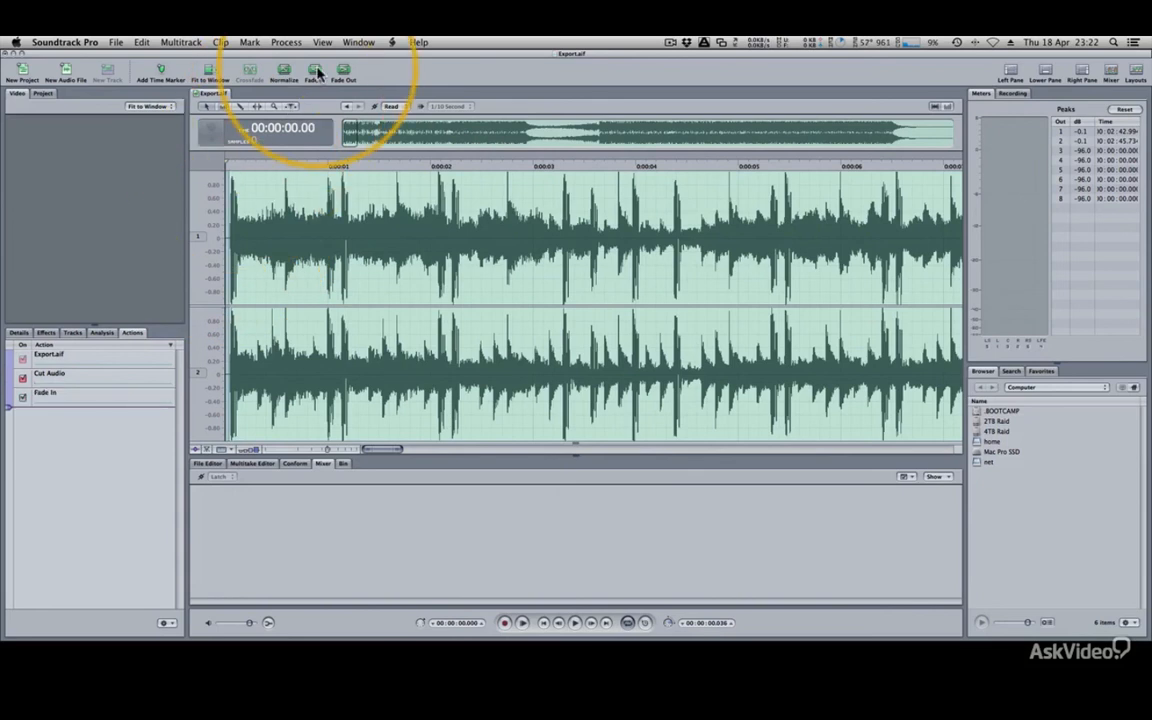
key("space")
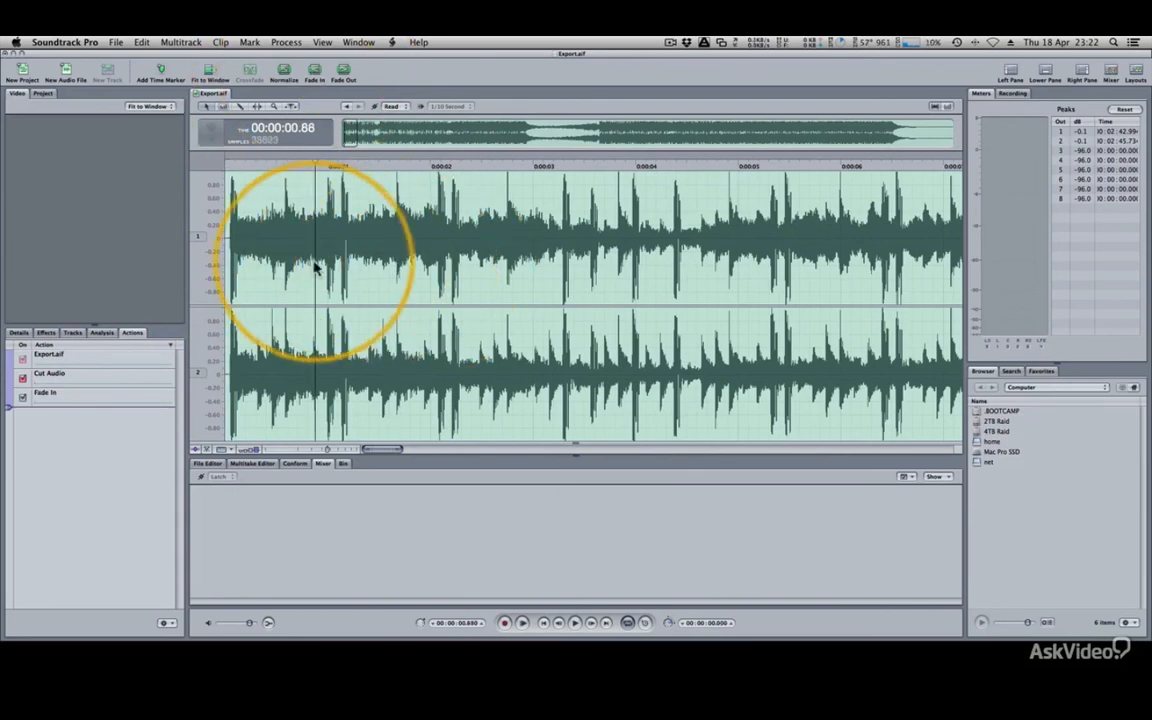
Apply another Fade In to about 0.038 seconds of the silence before the first beat and play the result.
key("alt+shift+z")
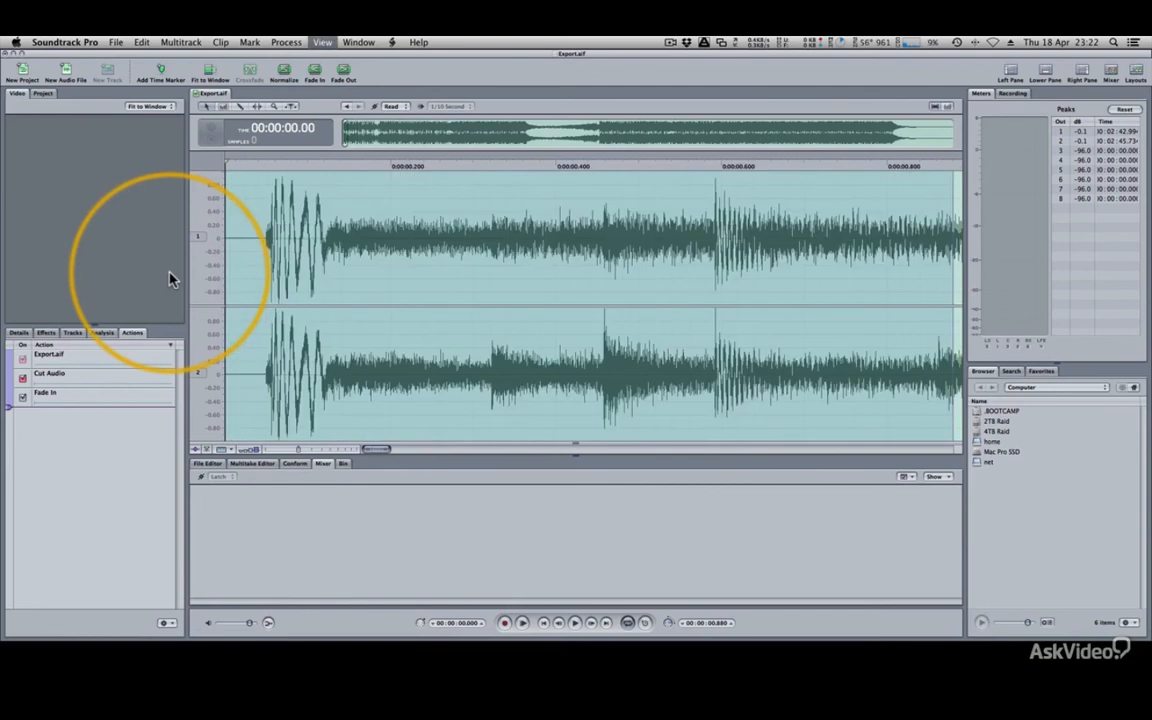
left_click(256, 244)
left_click_drag(256, 249, 226, 245)
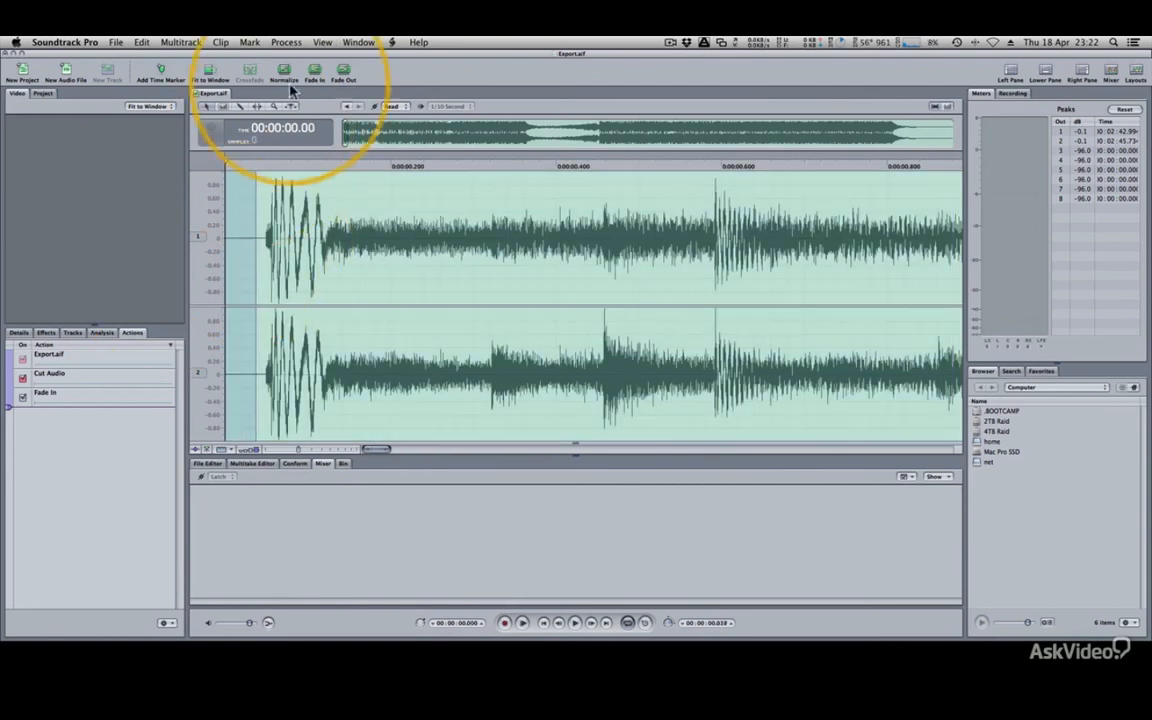
left_click(316, 72)
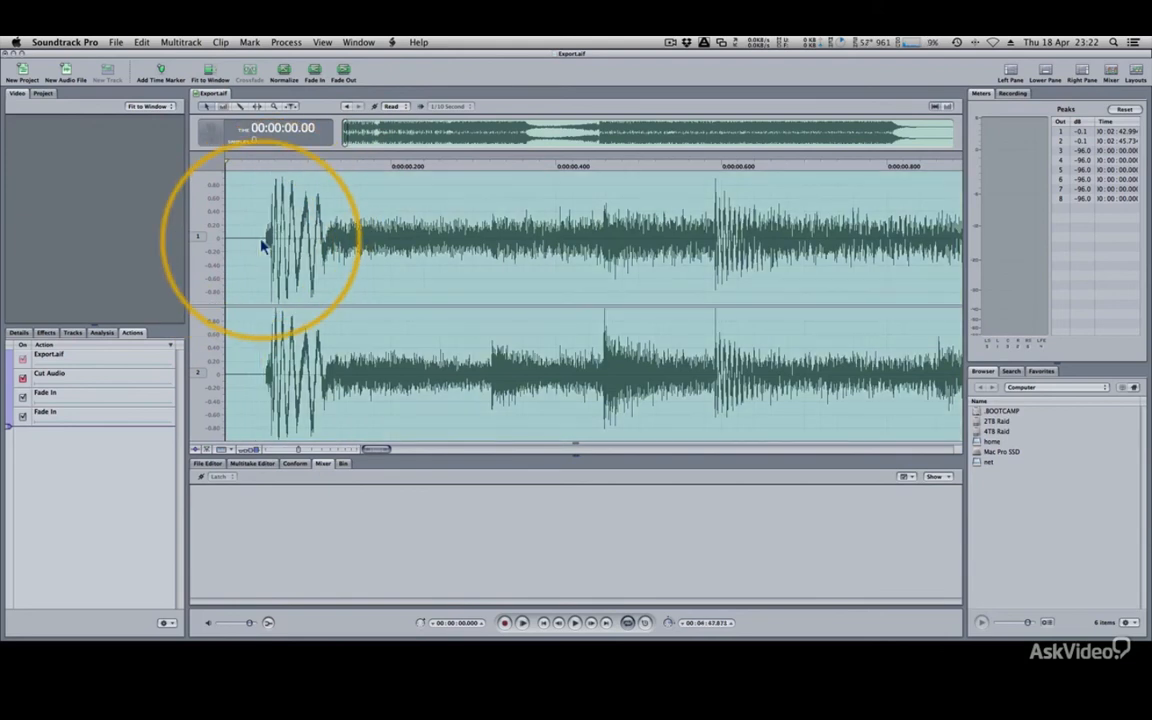
key("space")
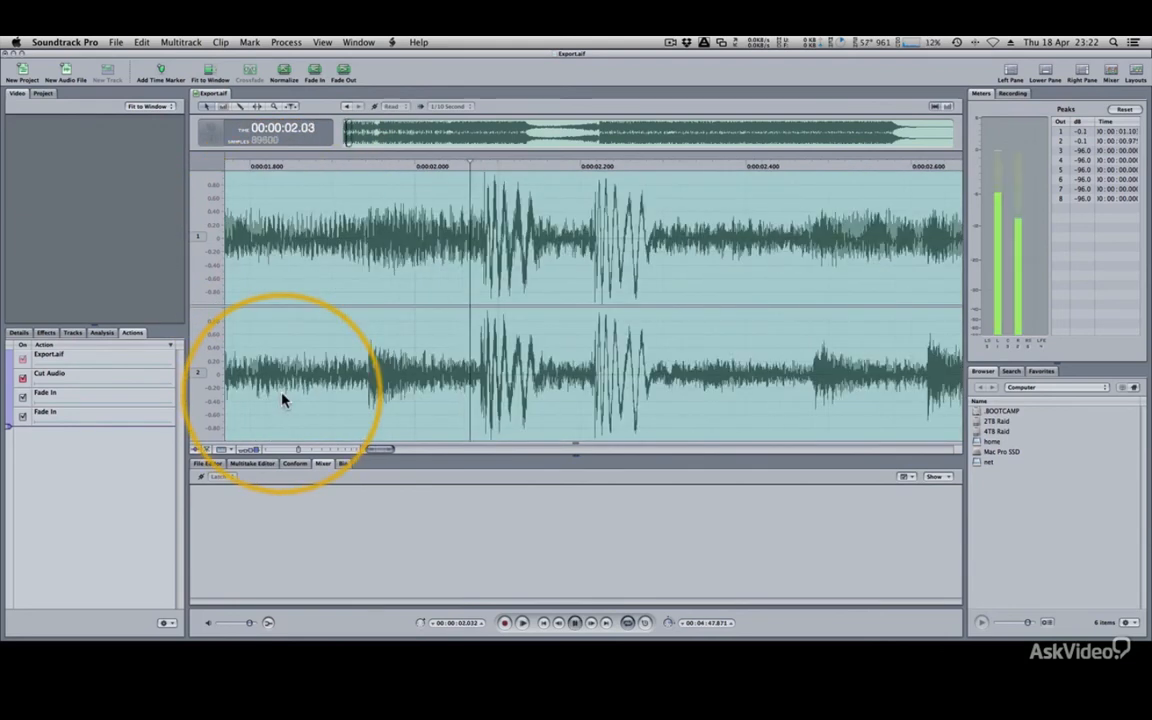
key("shift+z")
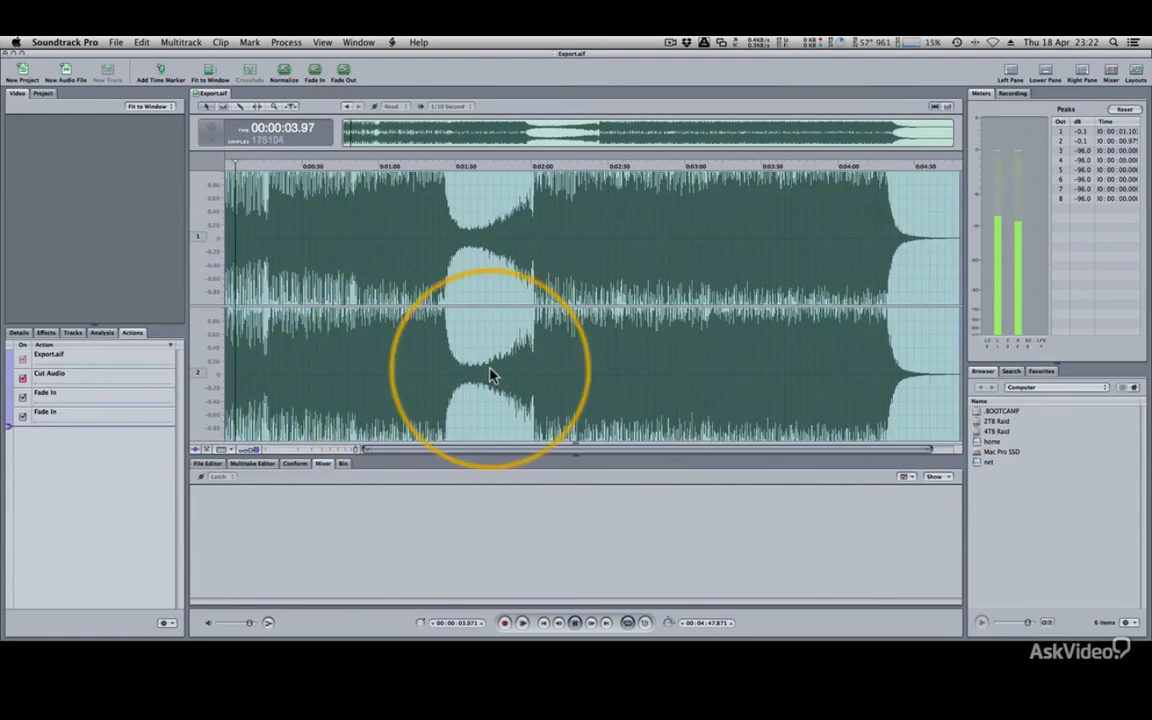
Cut about 8.7 seconds of silence from the track's end and apply a Fade Out to about the last 10 seconds.
left_click(931, 250)
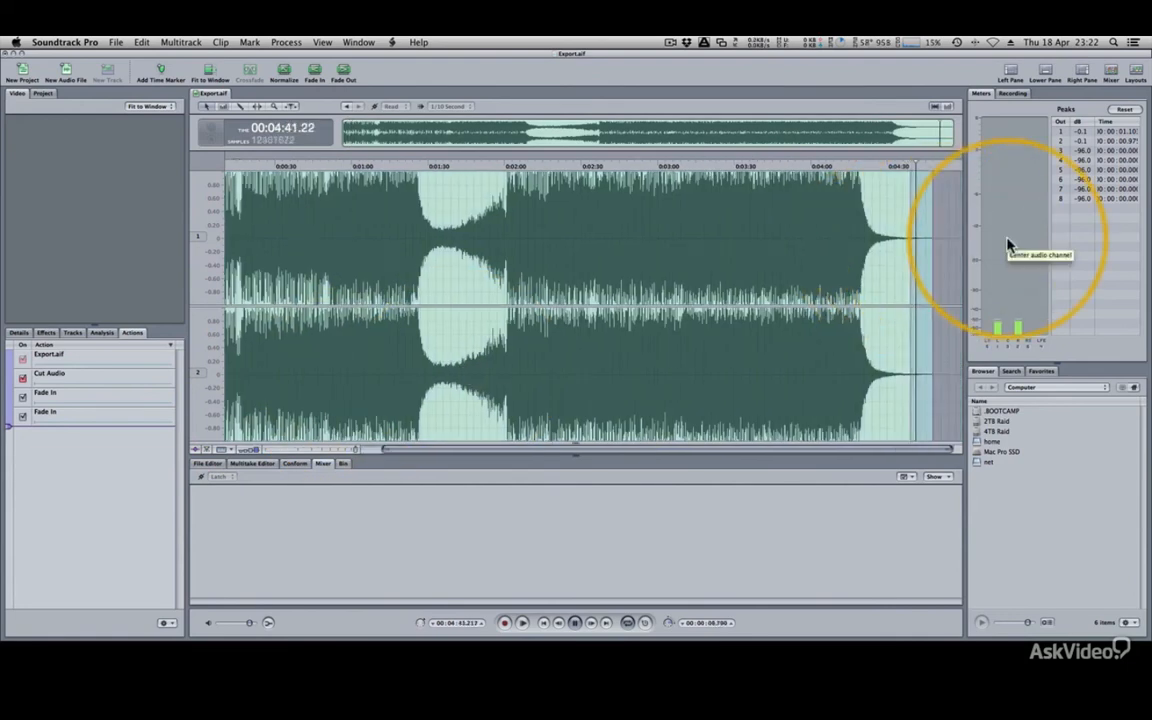
key("Delete")
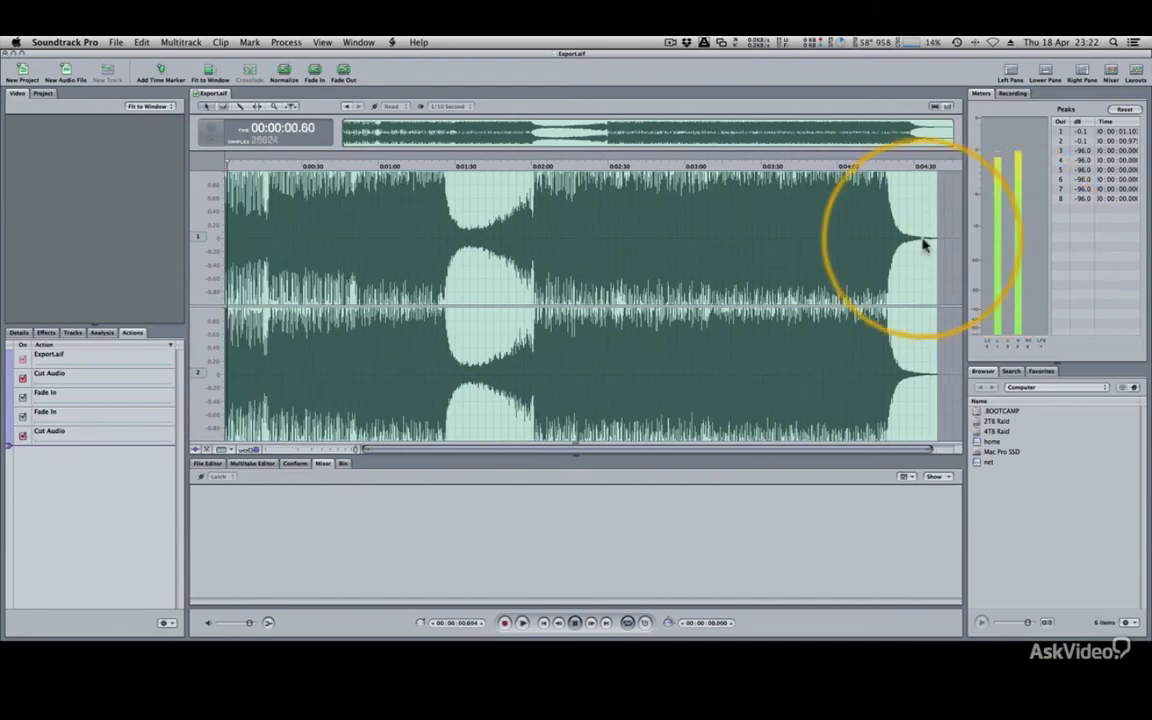
left_click_drag(913, 243, 942, 248)
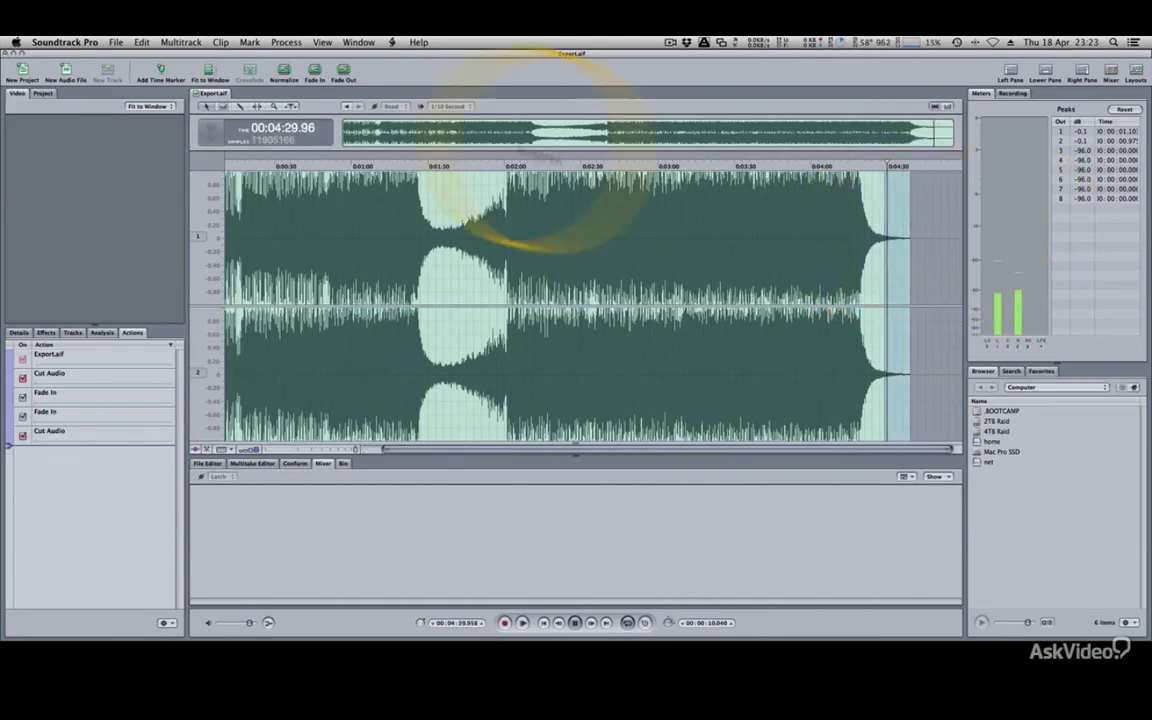
left_click(344, 70)
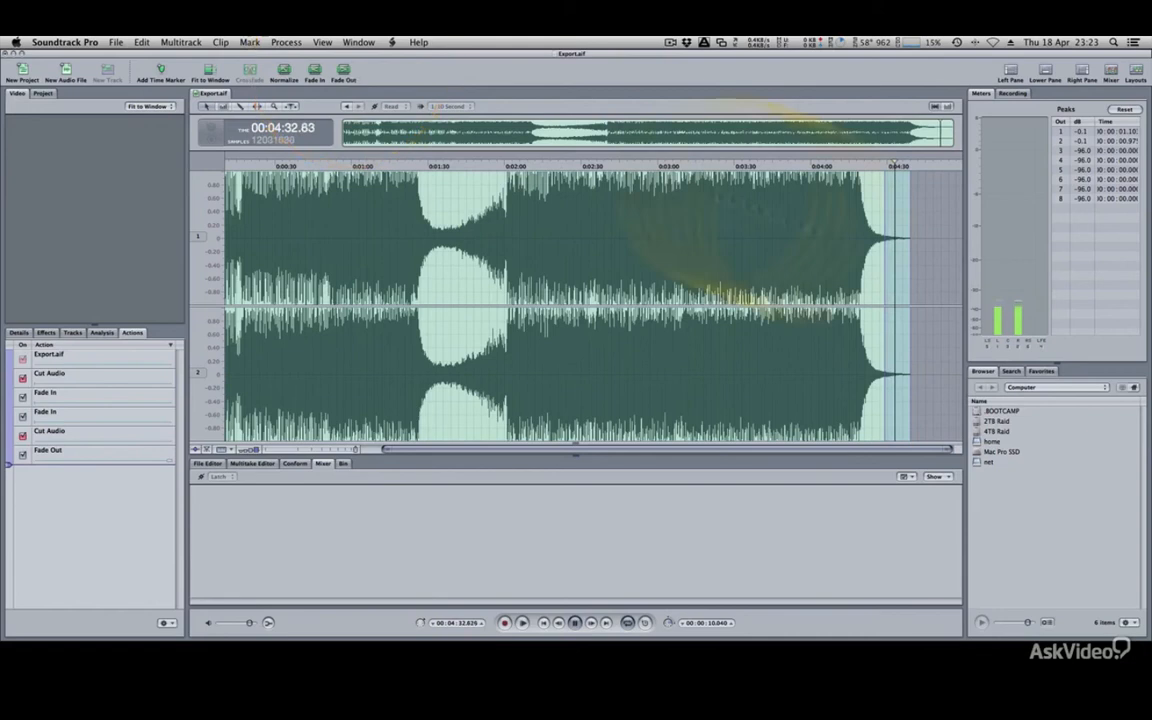
Play the edited track from about 2:57, about 2:00 and near the start to check it, and stop playback.
left_click(651, 289)
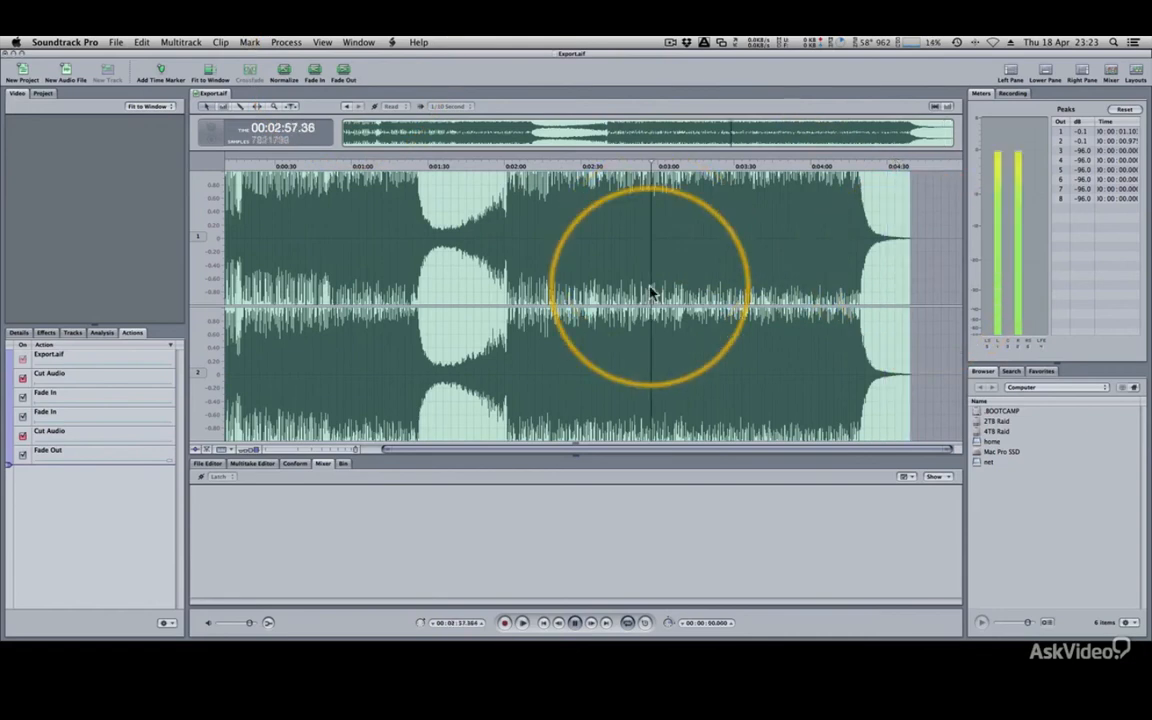
left_click(506, 291)
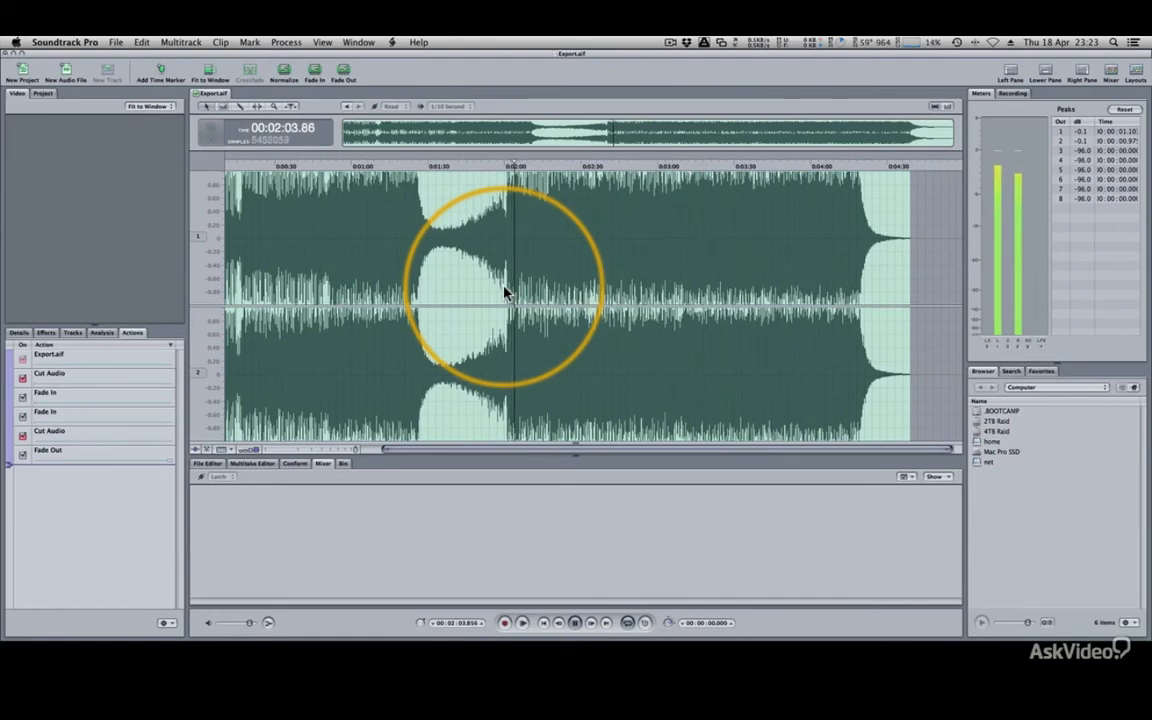
left_click(235, 193)
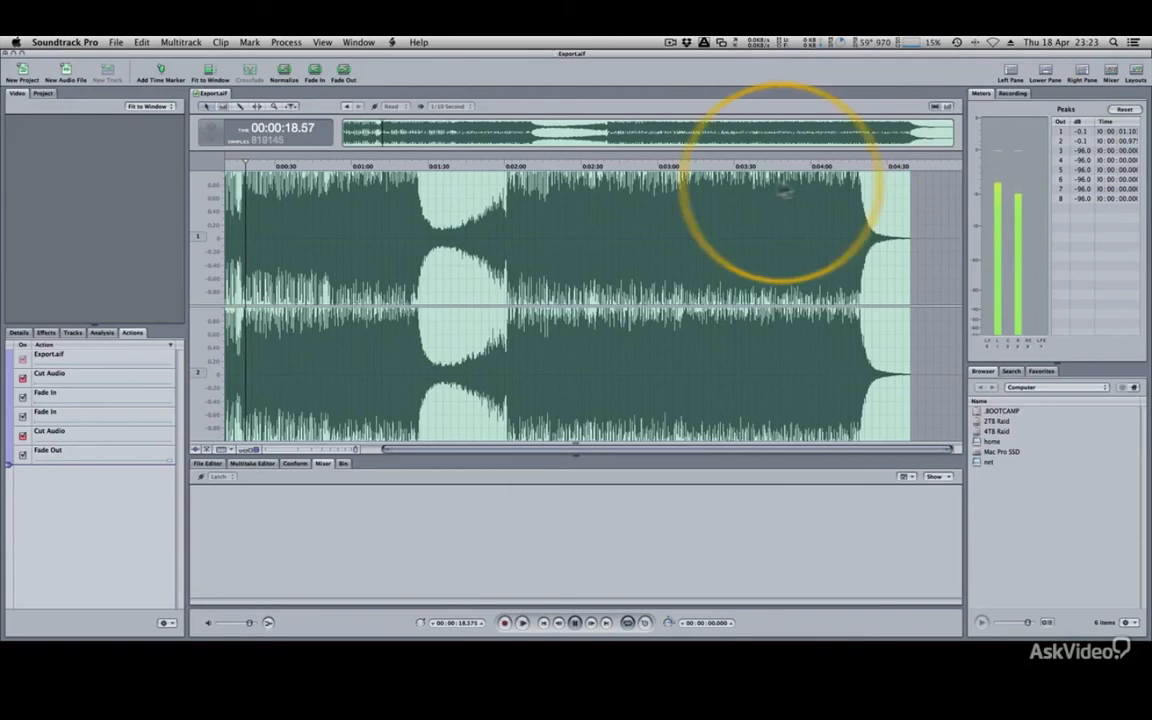
key("space")
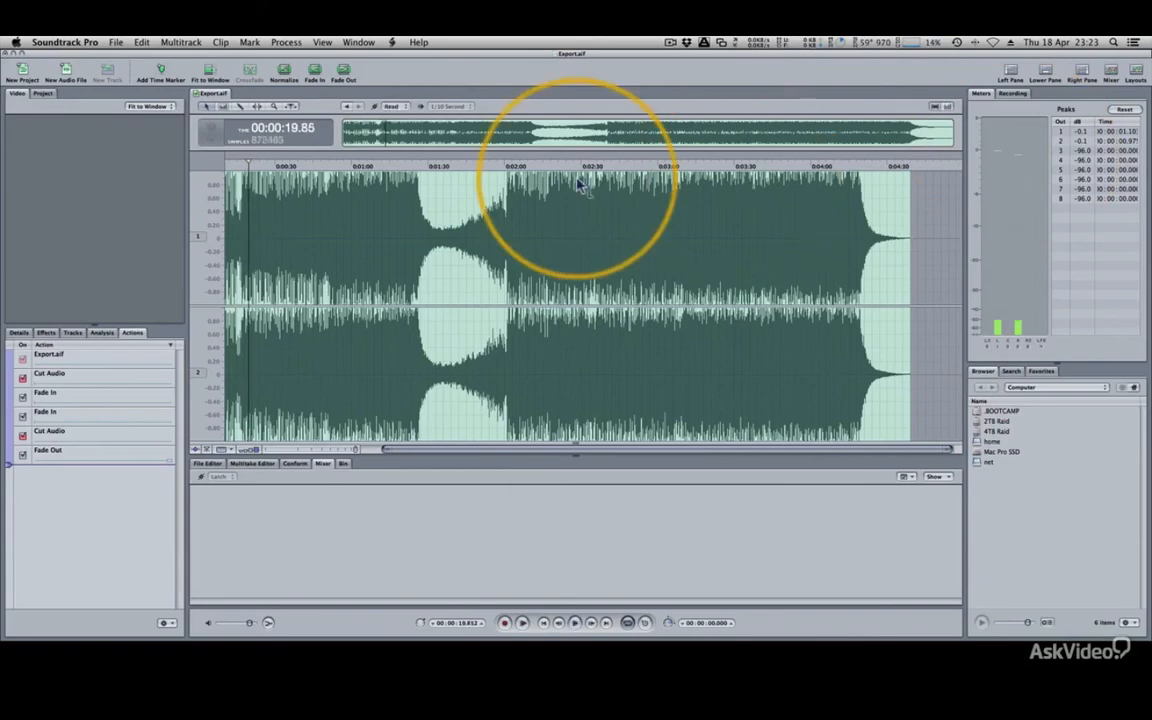
Flatten all the actions into Export.aif and hide Soundtrack Pro.
left_click(164, 622)
left_click(195, 638)
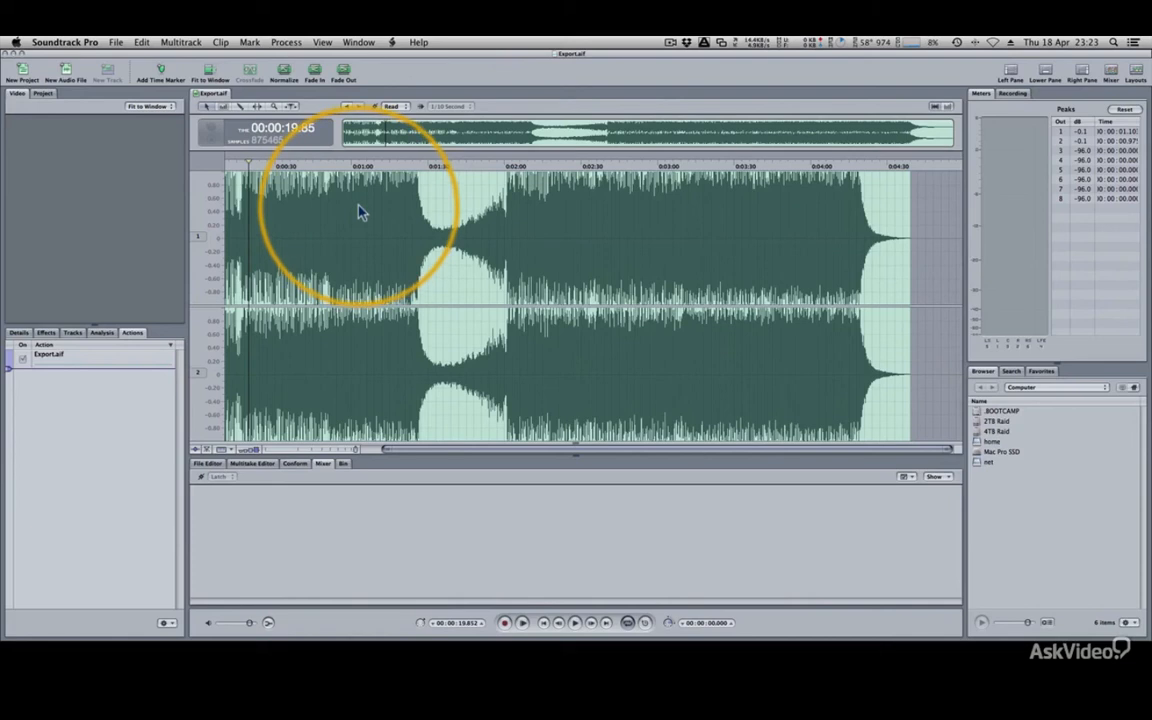
key("super+h")
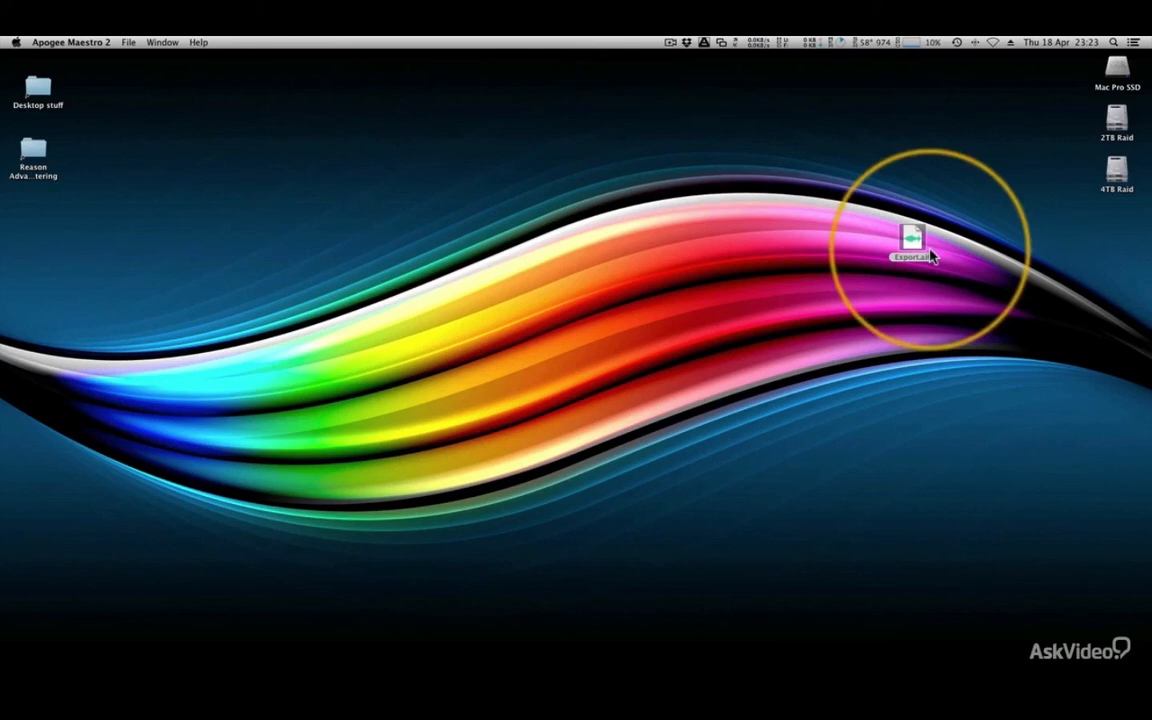
Open SoundConverter and convert Export.aif from the desktop to mp3 at 44100 Hz with a constant bit rate of 320.
left_click_drag(930, 256, 746, 220)
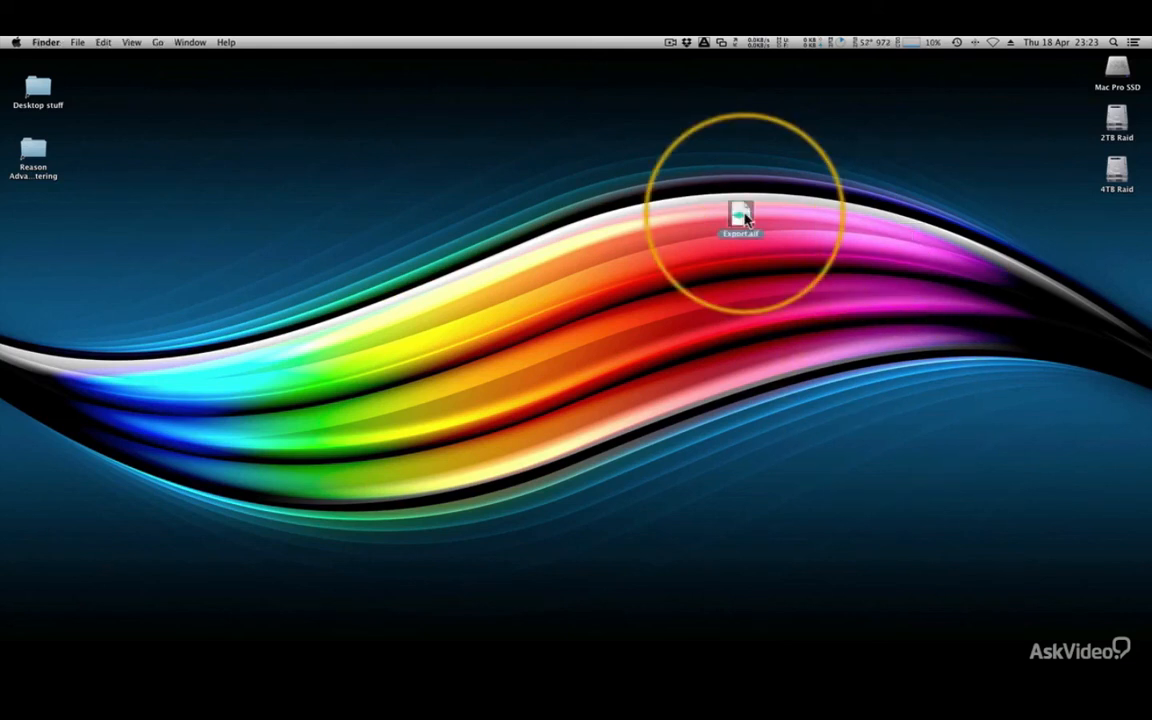
mouse_move(404, 670)
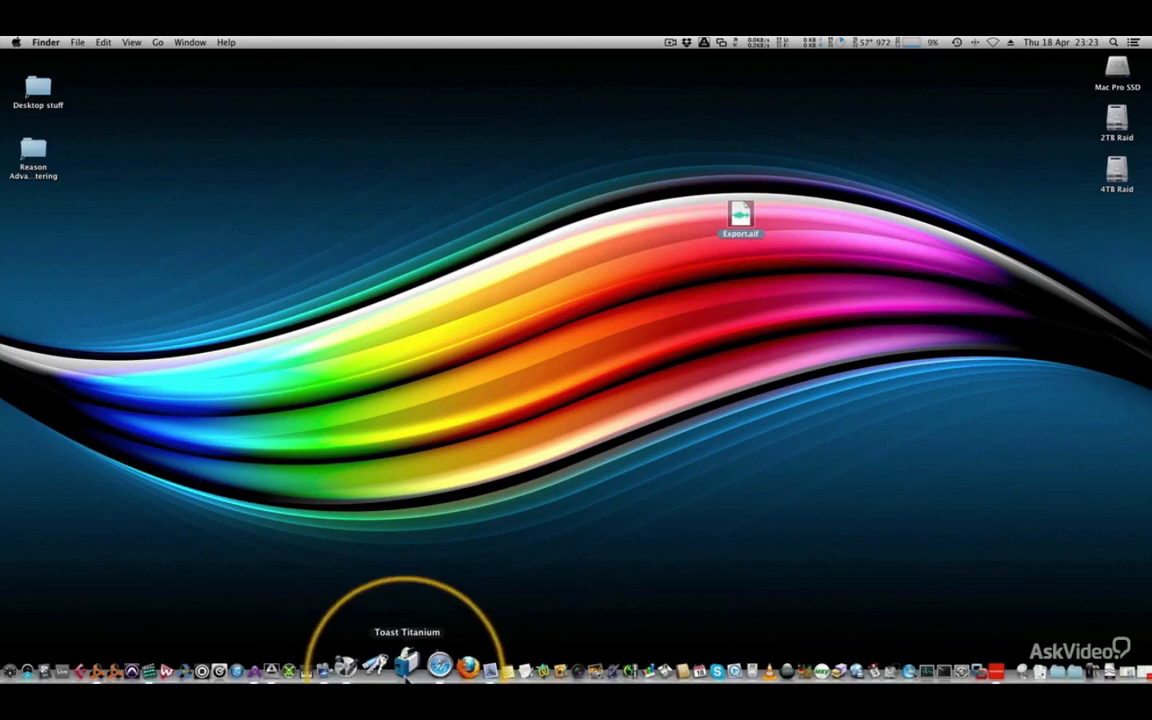
left_click(320, 662)
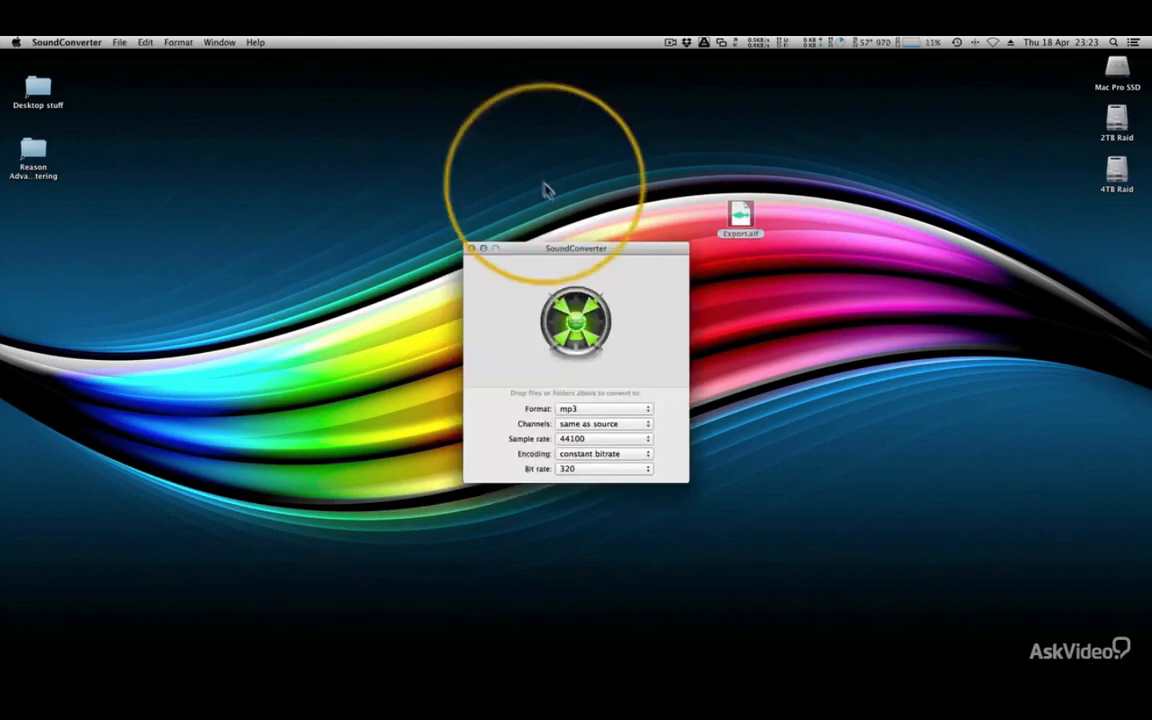
left_click_drag(578, 256, 538, 144)
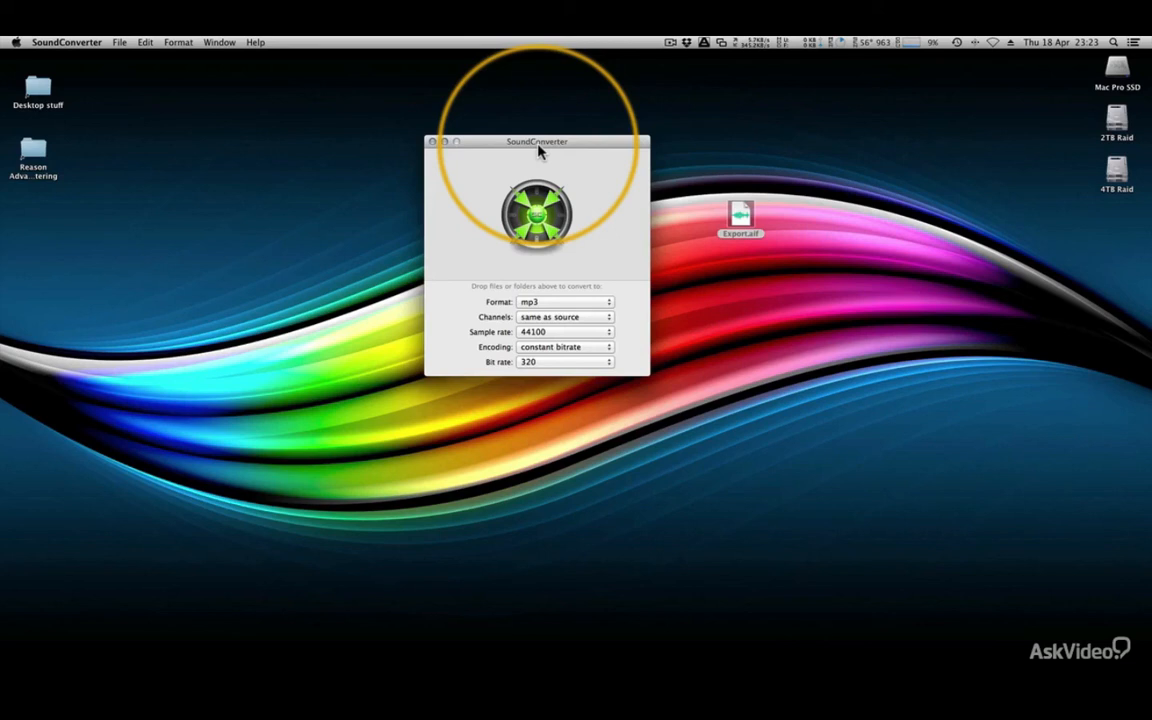
left_click_drag(740, 218, 550, 228)
left_click(678, 360)
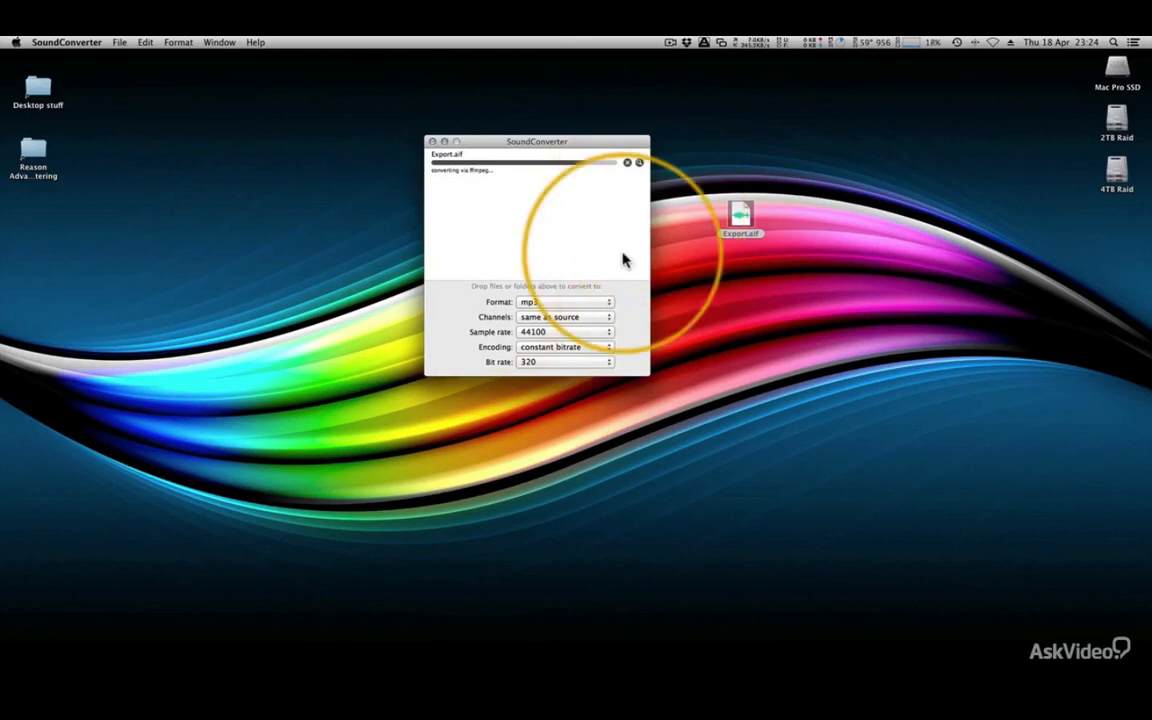
left_click(572, 304)
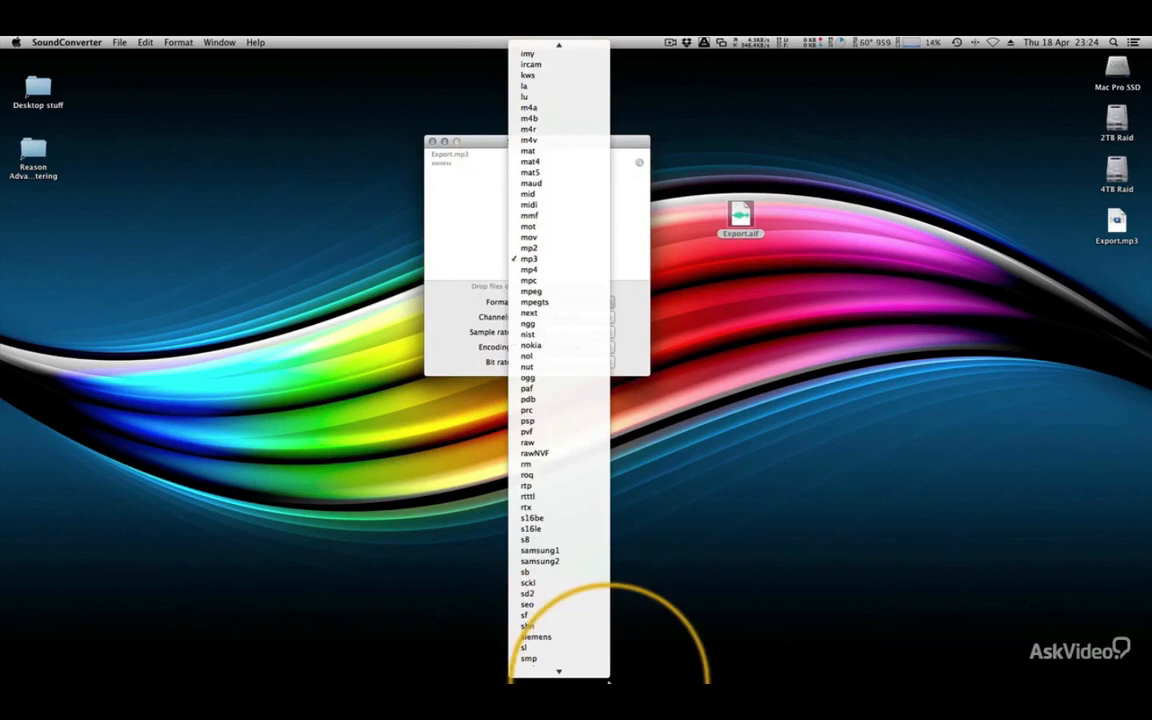
left_click(450, 237)
Place Export.mp3 below Export.aif on the desktop and preview it from about one minute and about two and a half minutes in.
left_click_drag(1117, 222, 740, 275)
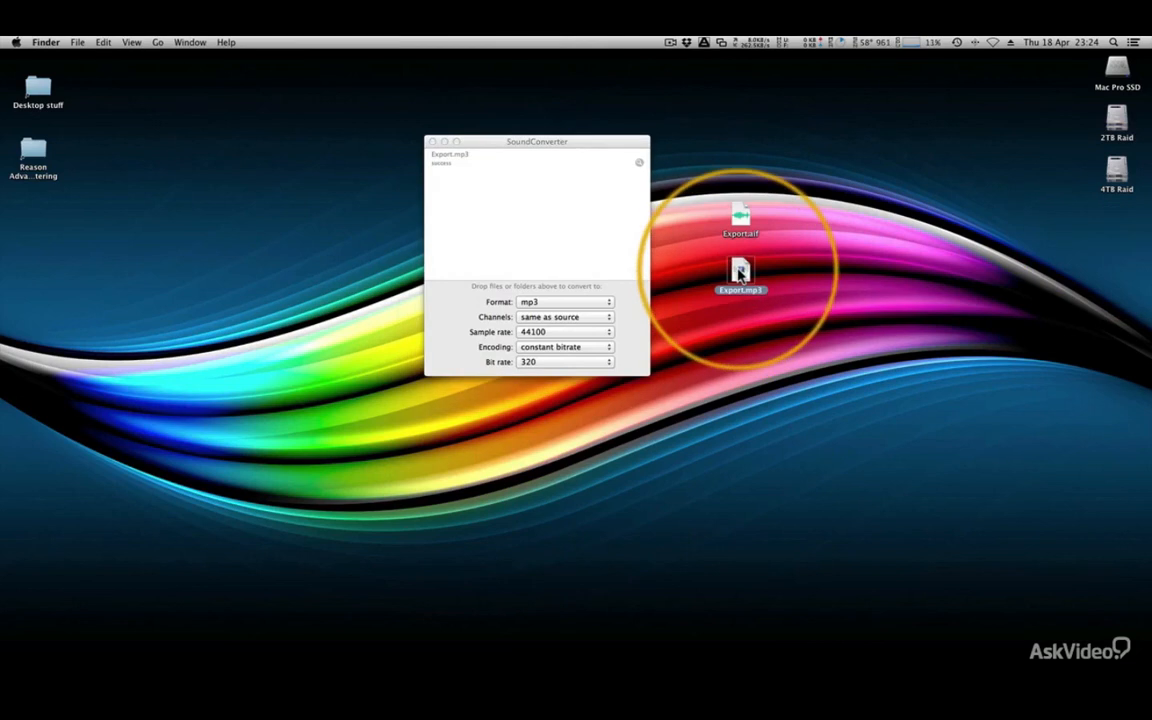
key("space")
left_click(490, 465)
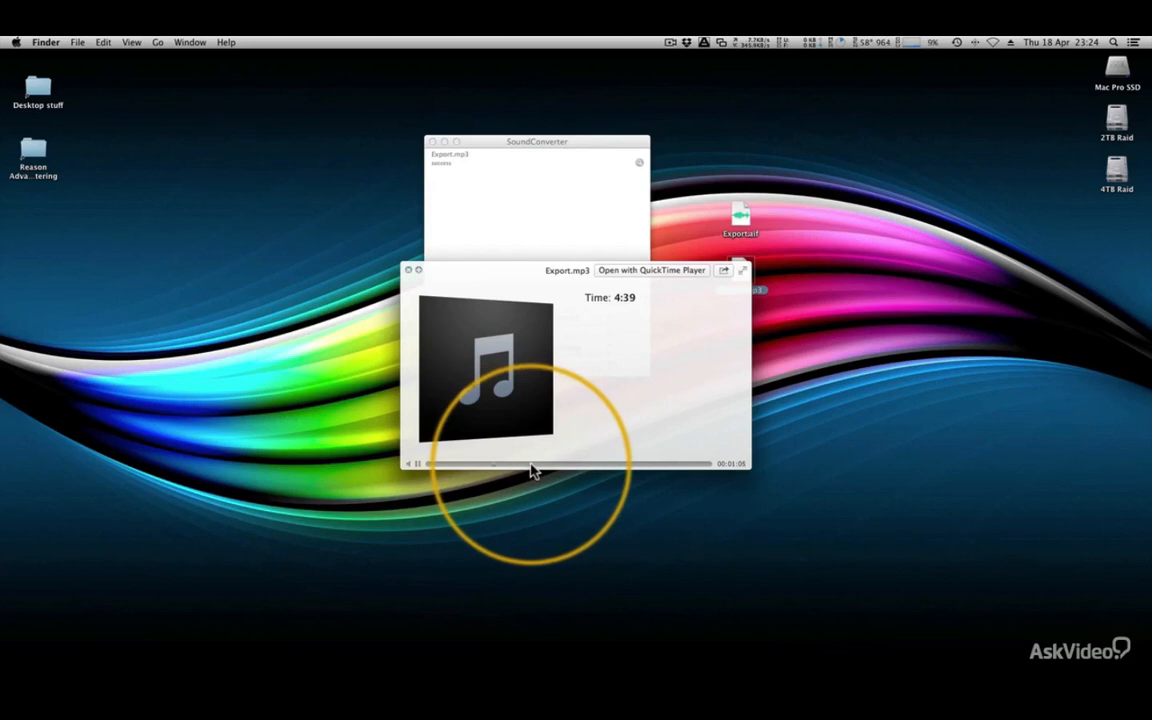
left_click(579, 465)
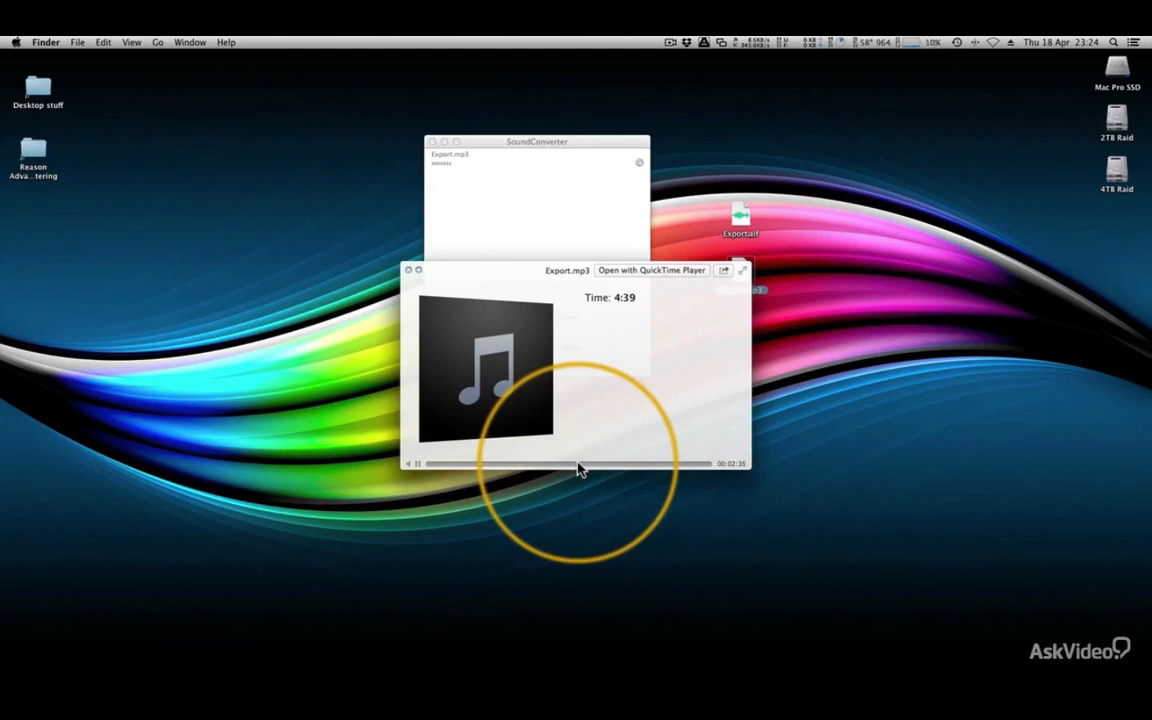
key("space")
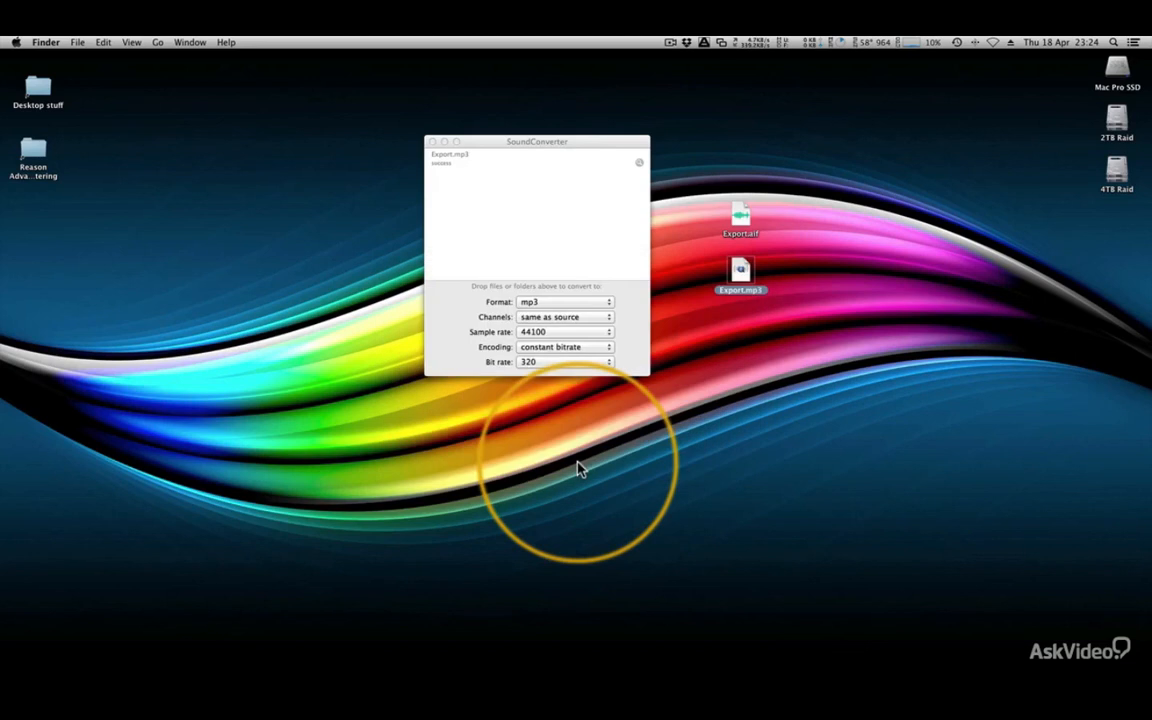